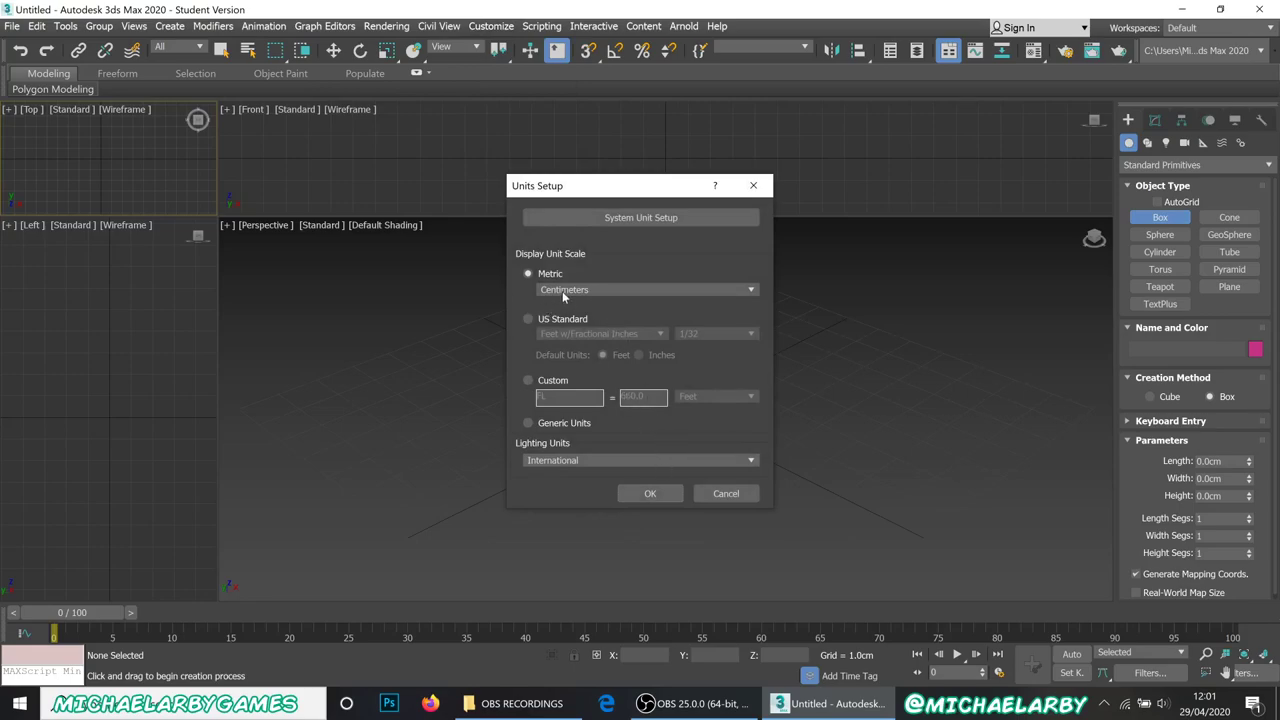
# Step: Accept centimetres as the display unit and draw a box about 6.4 cm long, 4.2 cm wide and 3.4 cm high
pyautogui.click(649, 496)
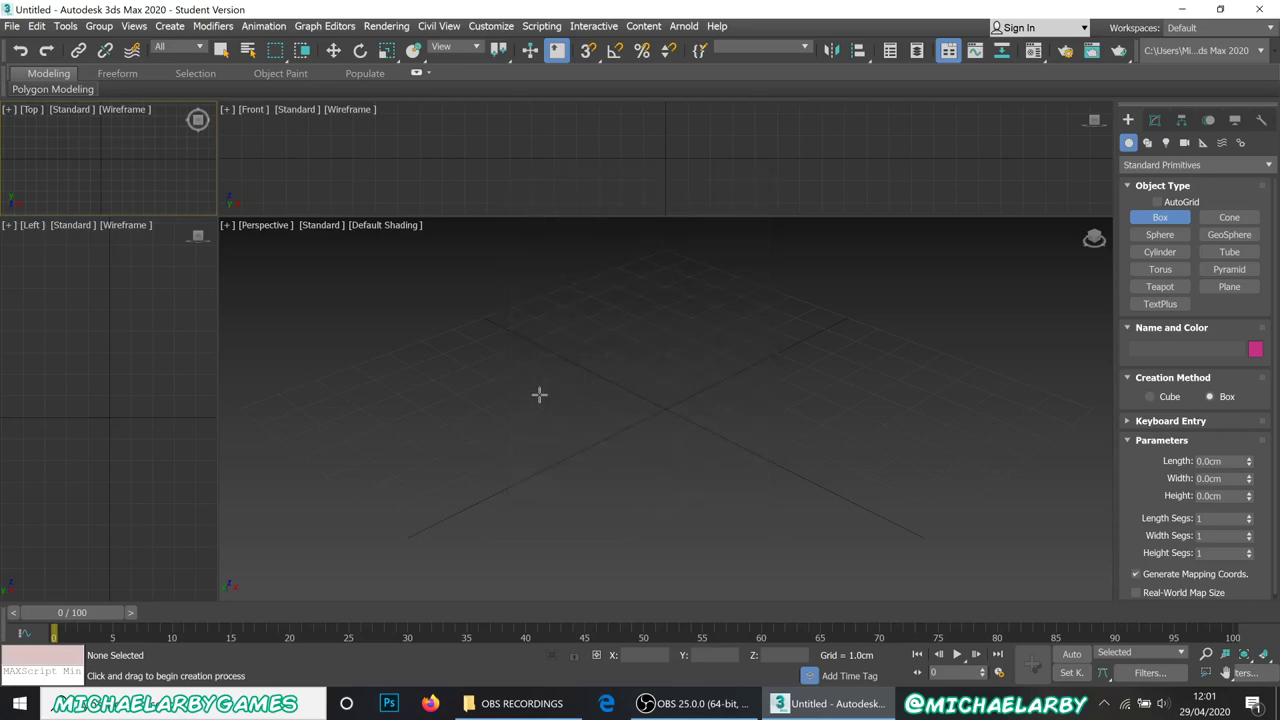
pyautogui.moveTo(541, 391); pyautogui.dragTo(880, 432)
pyautogui.click(735, 486)
pyautogui.scroll(-2, 733, 487)
pyautogui.keyDown('alt'); pyautogui.moveTo(606, 380); pyautogui.dragTo(646, 432, button='middle'); pyautogui.keyUp('alt')
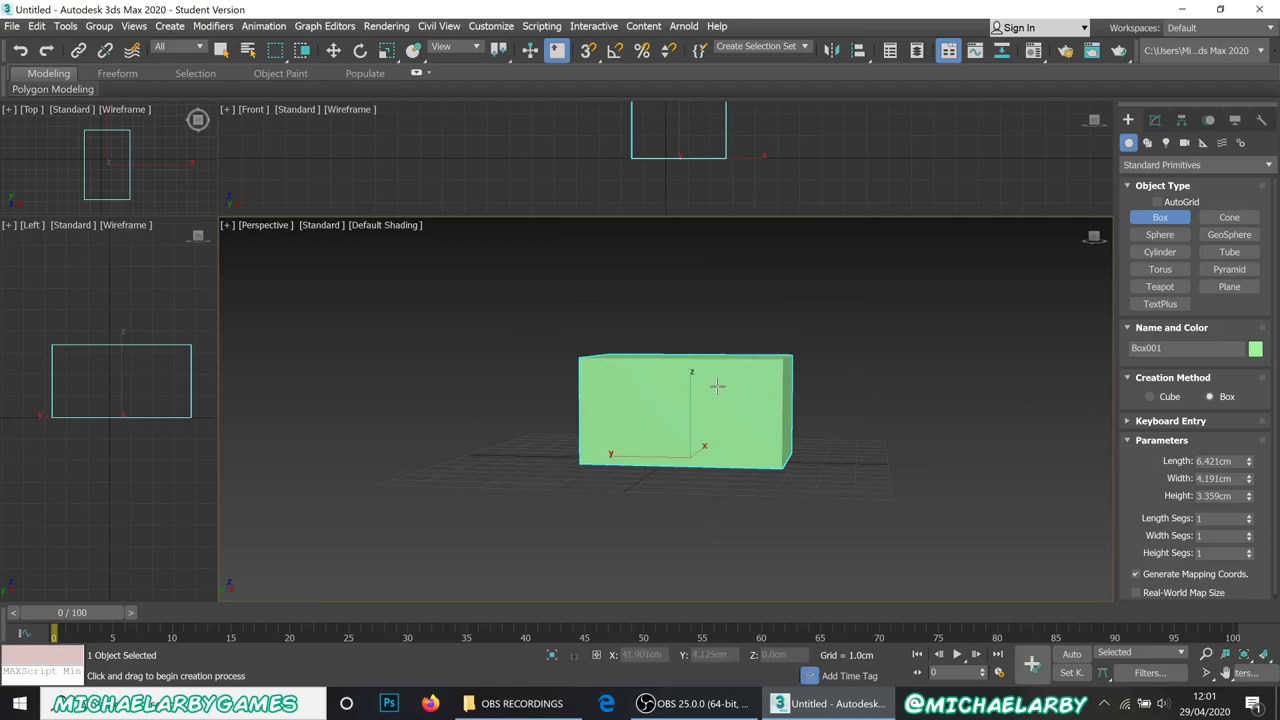
pyautogui.scroll(-2, 706, 357)
pyautogui.keyDown('alt'); pyautogui.moveTo(706, 357); pyautogui.dragTo(709, 389, button='middle'); pyautogui.keyUp('alt')
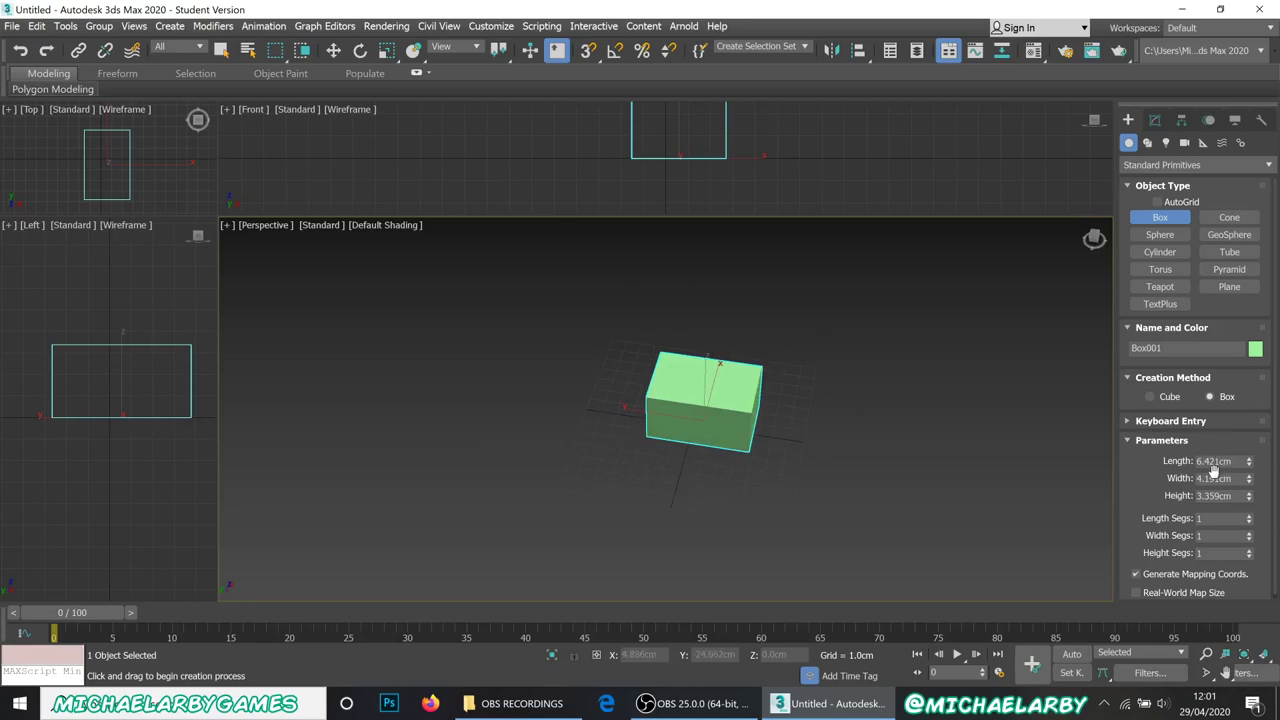
# Step: Set the box's width to 15 cm, length to 75 cm and height to 90 cm
pyautogui.moveTo(1250, 481)
pyautogui.mouseDown()
pyautogui.moveTo(1249, 445)
pyautogui.moveTo(1232, 467)
pyautogui.mouseUp()
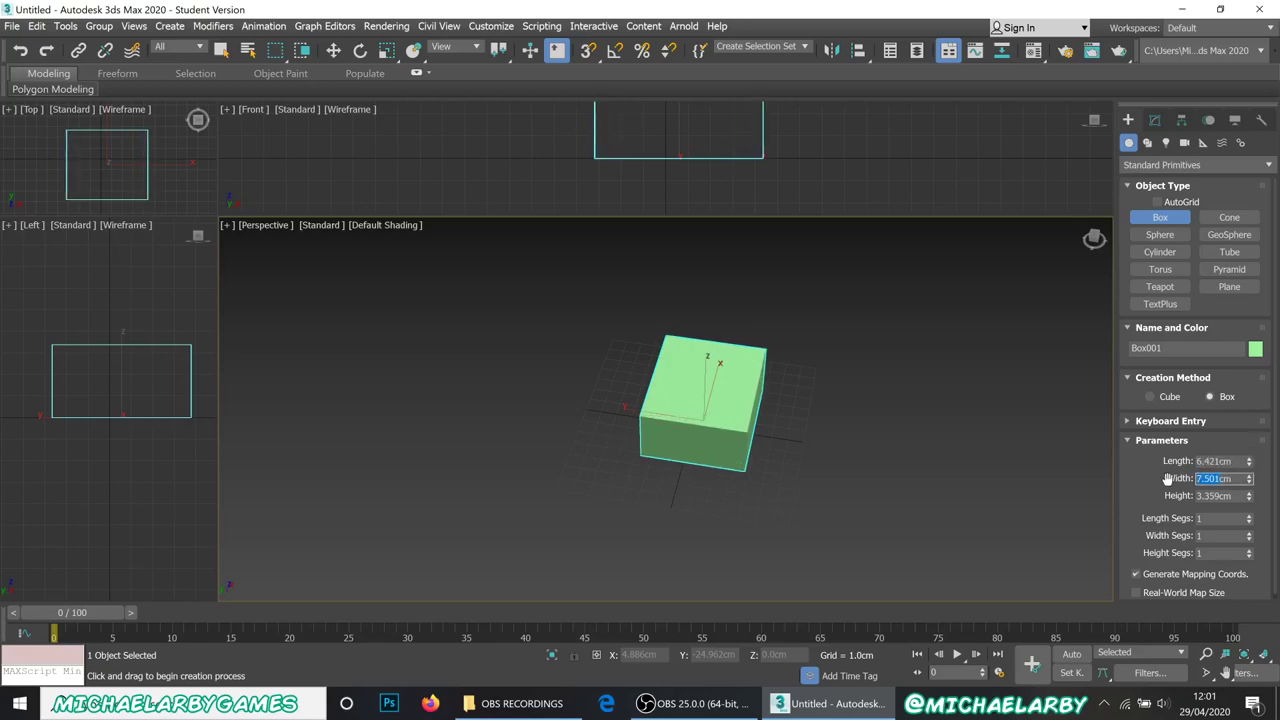
pyautogui.write('1cm')
pyautogui.press('Return')
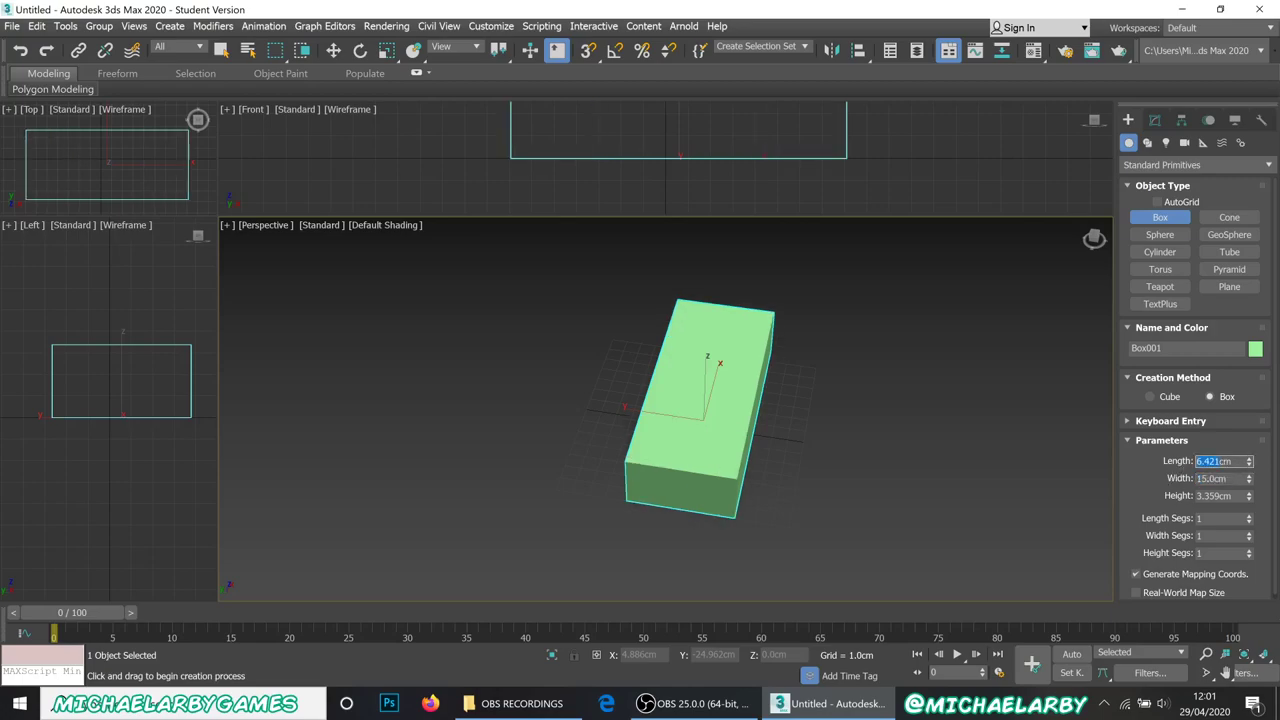
pyautogui.write('7cm')
pyautogui.press('Return')
pyautogui.scroll(-3, 775, 500)
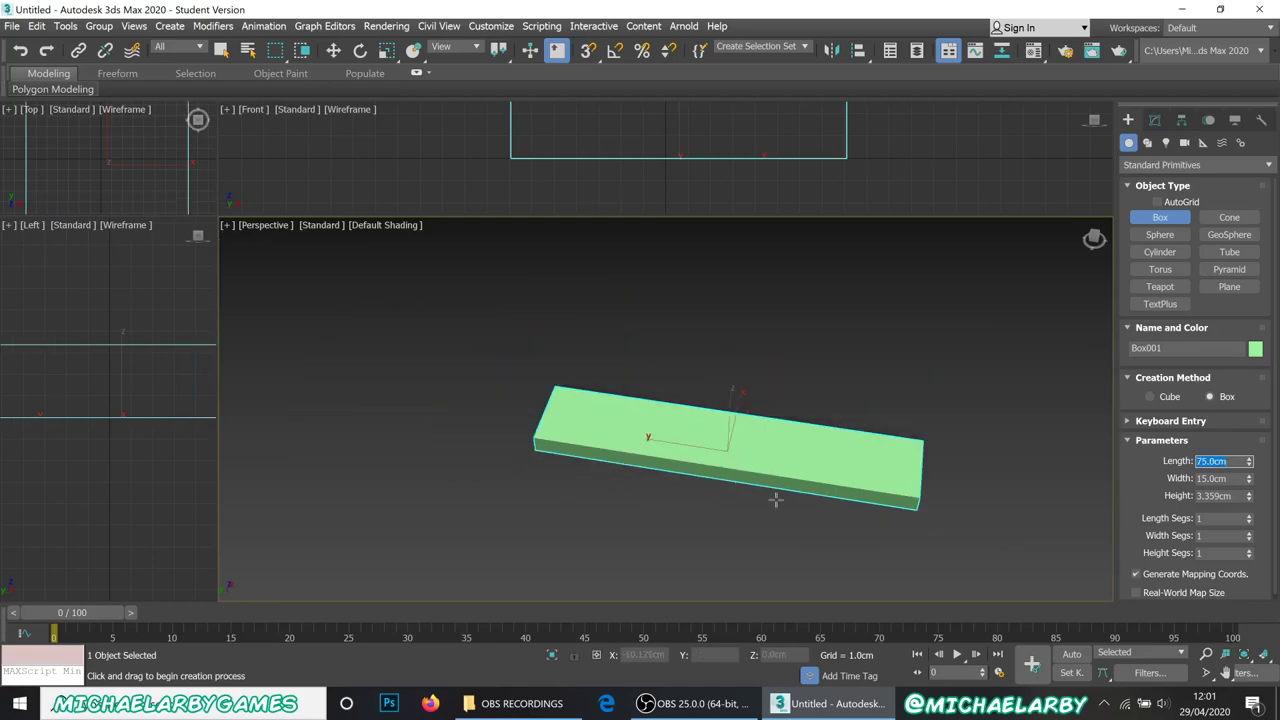
pyautogui.scroll(-4, 775, 500)
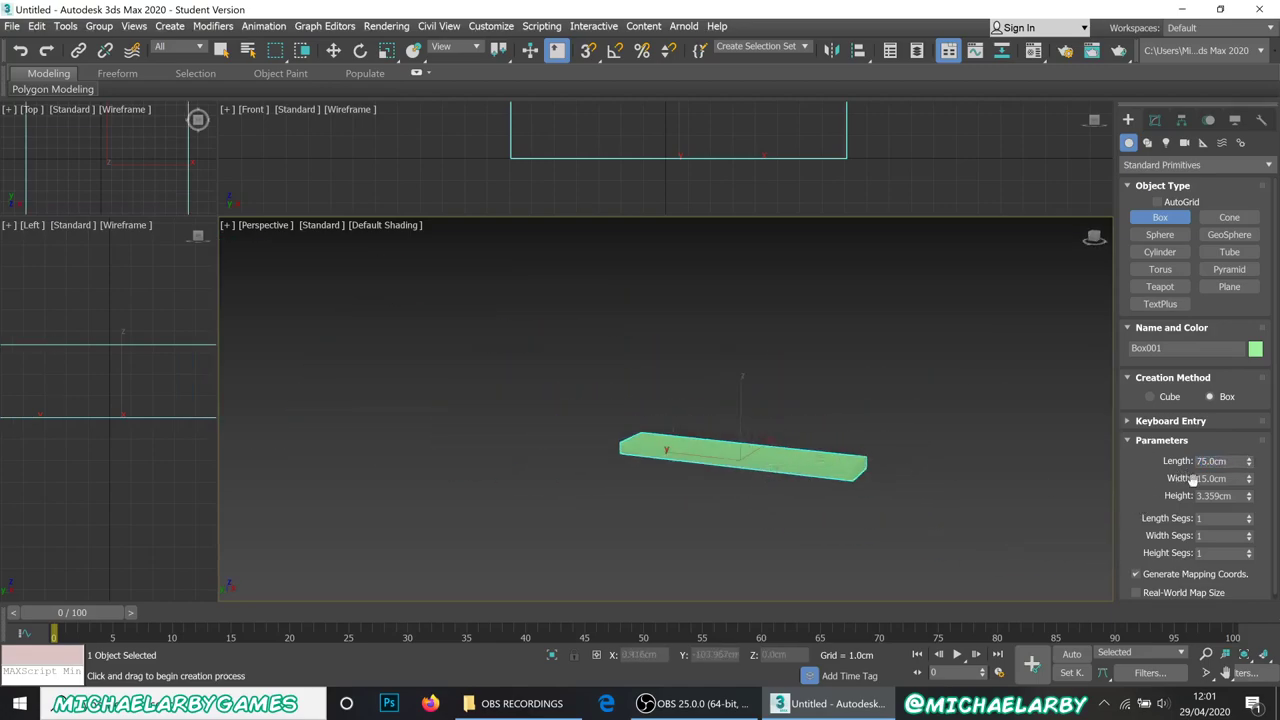
pyautogui.press('Tab')
pyautogui.write('90')
pyautogui.press('Return')
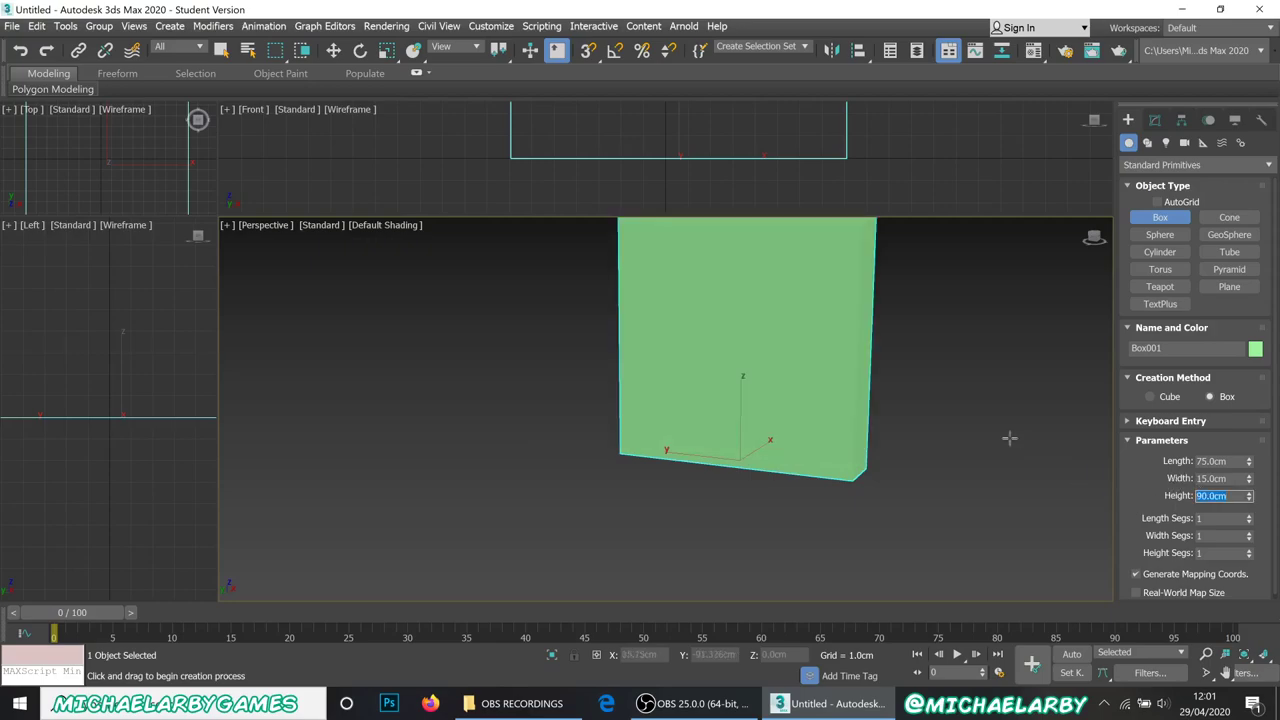
# Step: Give the box 4 length segments and 4 height segments, and display its edges on the shaded faces
pyautogui.scroll(-2, 830, 475)
pyautogui.keyDown('alt'); pyautogui.moveTo(829, 437); pyautogui.dragTo(726, 386, button='middle'); pyautogui.keyUp('alt')
pyautogui.scroll(2, 720, 384)
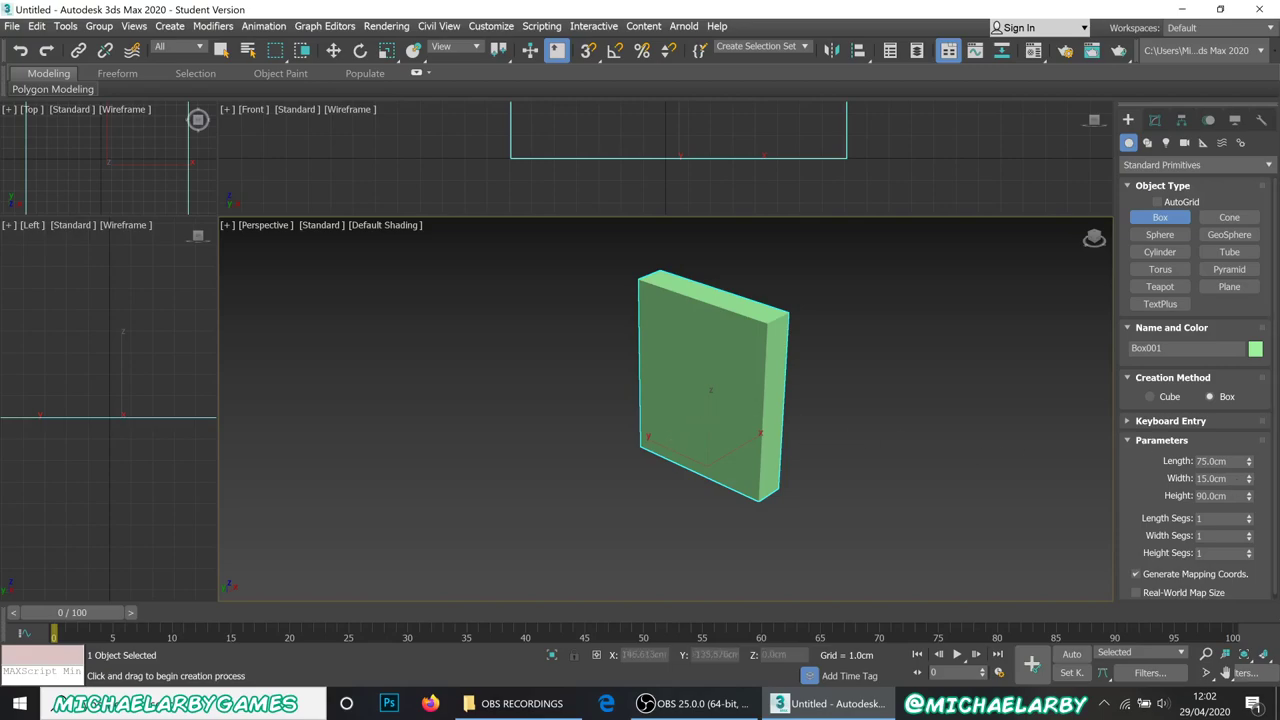
pyautogui.click(1248, 516)
pyautogui.click(1248, 516)
pyautogui.click(1248, 516)
pyautogui.click(1249, 539)
pyautogui.press('F4')
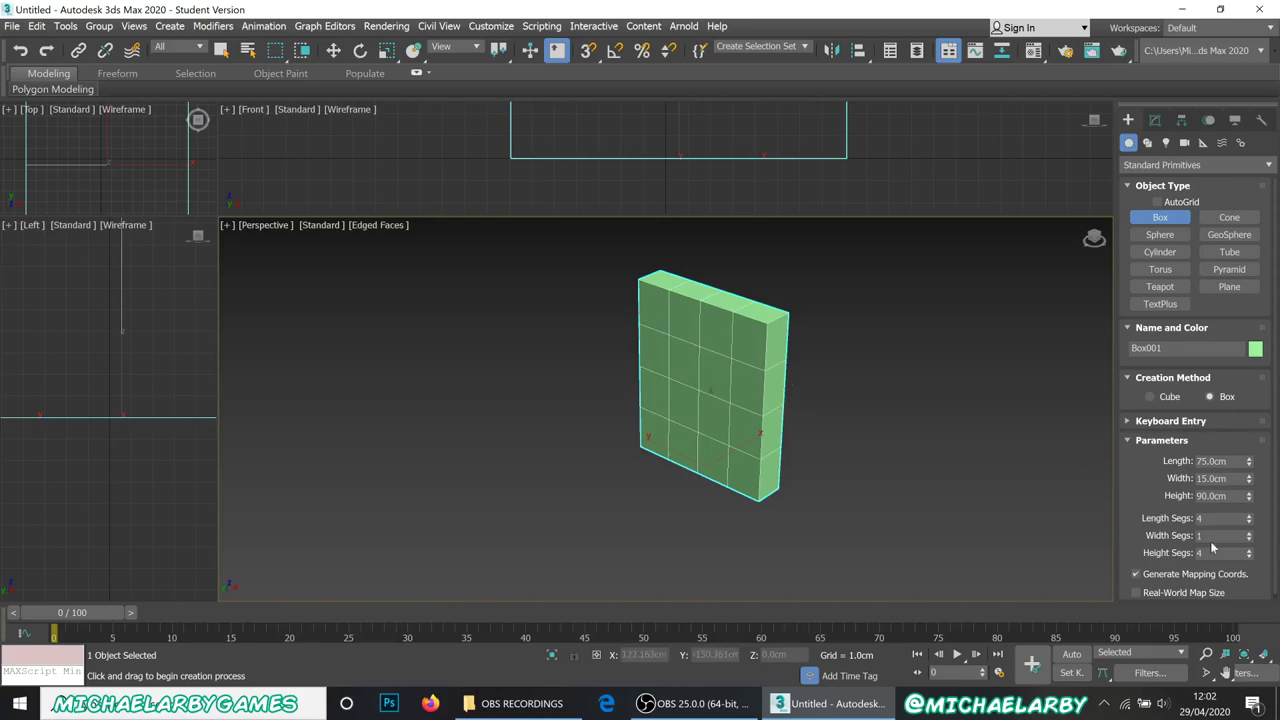
# Step: Convert the segmented box to an Editable Poly
pyautogui.keyDown('alt'); pyautogui.moveTo(920, 463); pyautogui.dragTo(891, 470, button='middle'); pyautogui.keyUp('alt')
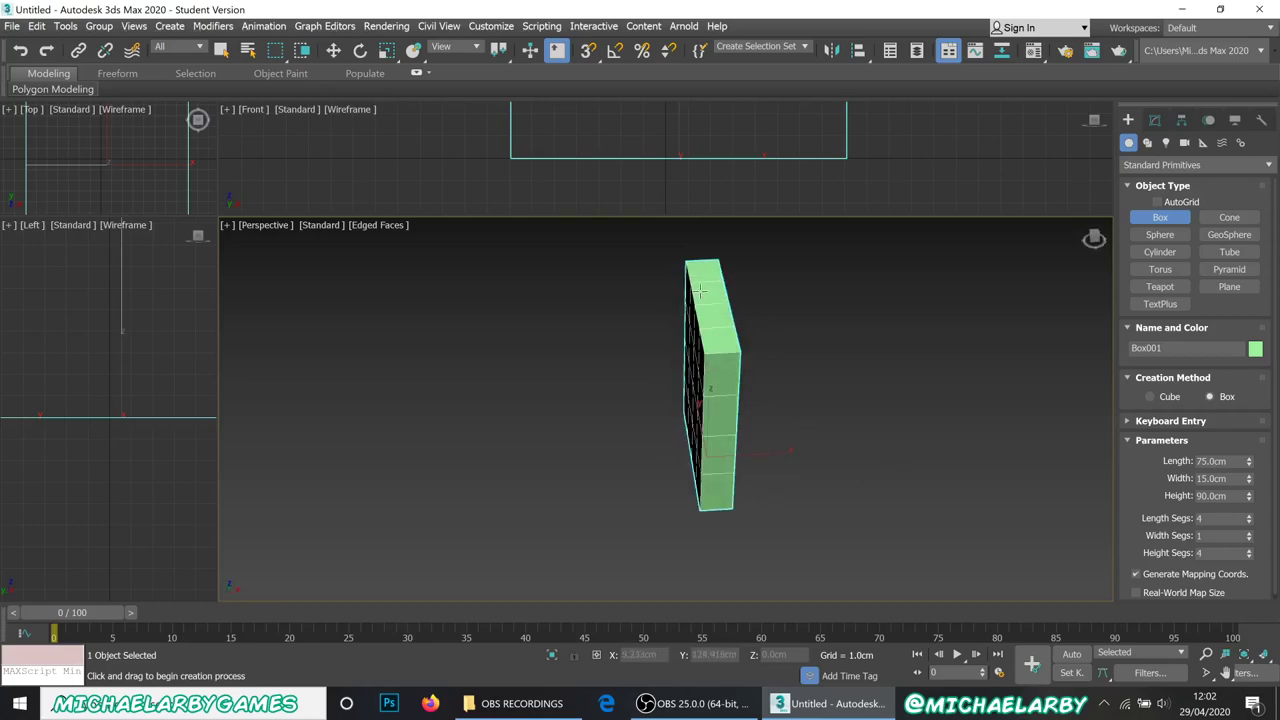
pyautogui.keyDown('alt'); pyautogui.moveTo(699, 454); pyautogui.dragTo(745, 409, button='middle'); pyautogui.keyUp('alt')
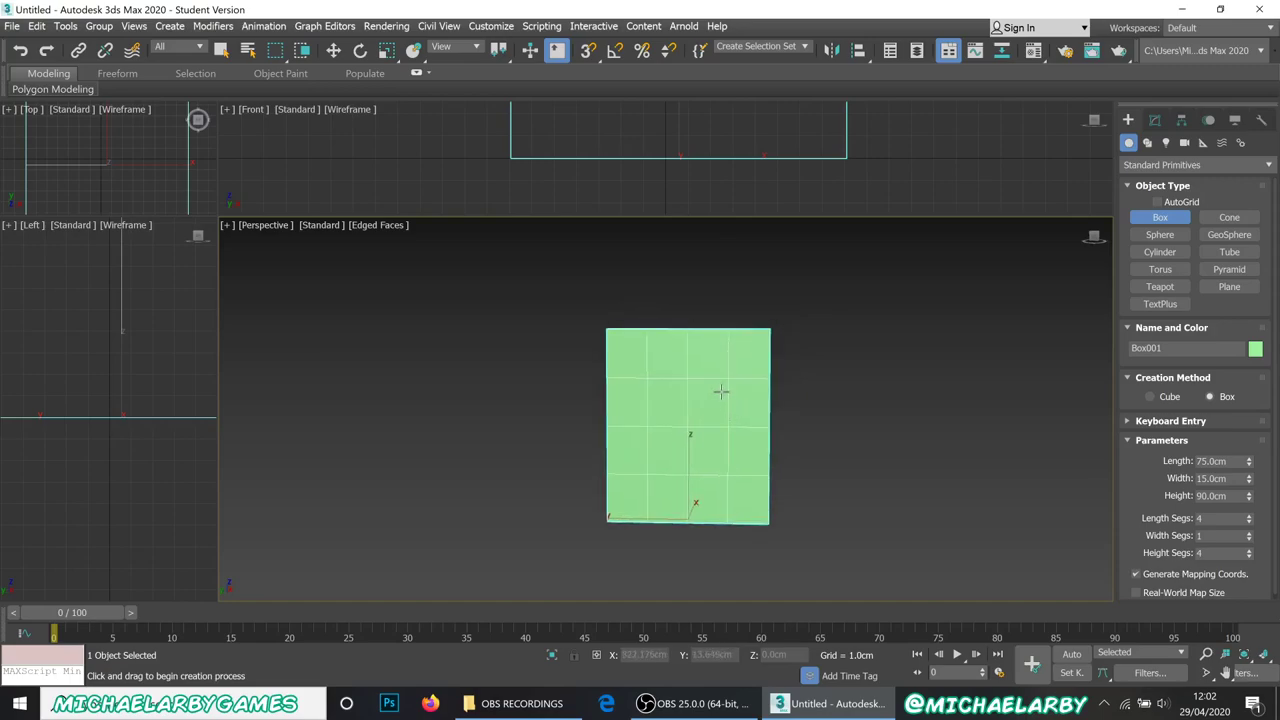
pyautogui.rightClick(734, 389)
pyautogui.rightClick(736, 392)
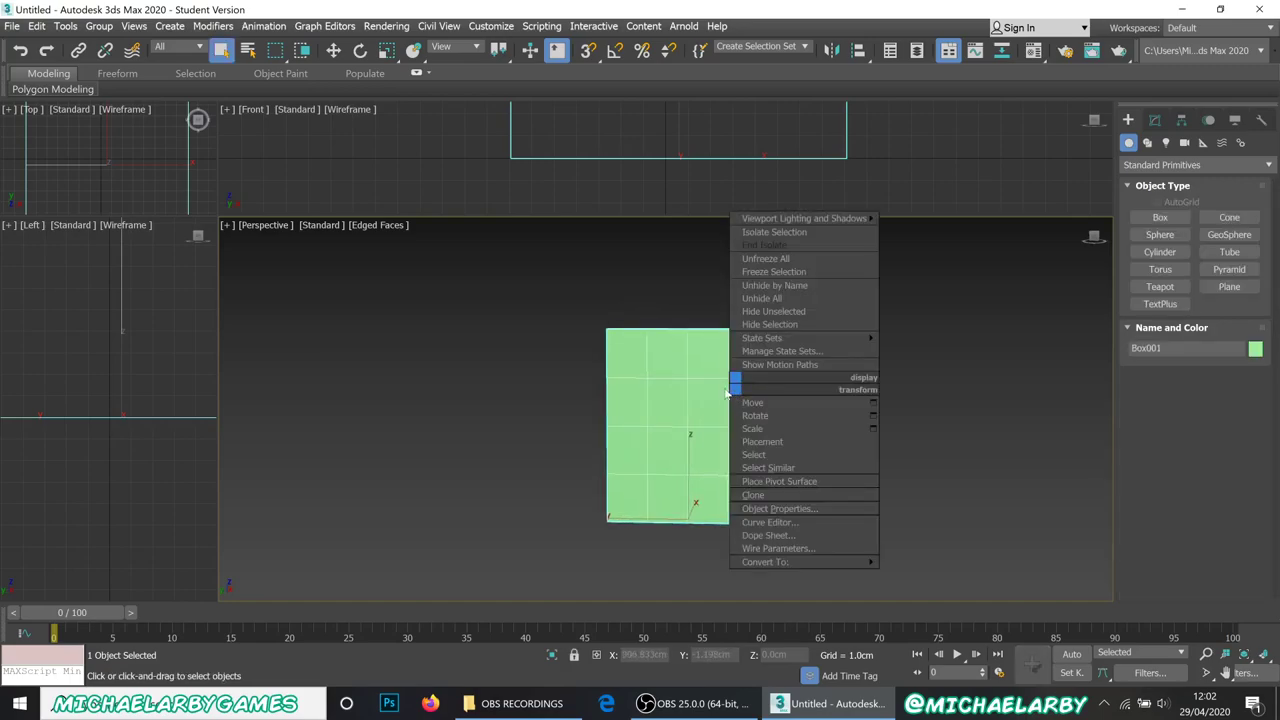
pyautogui.moveTo(782, 564)
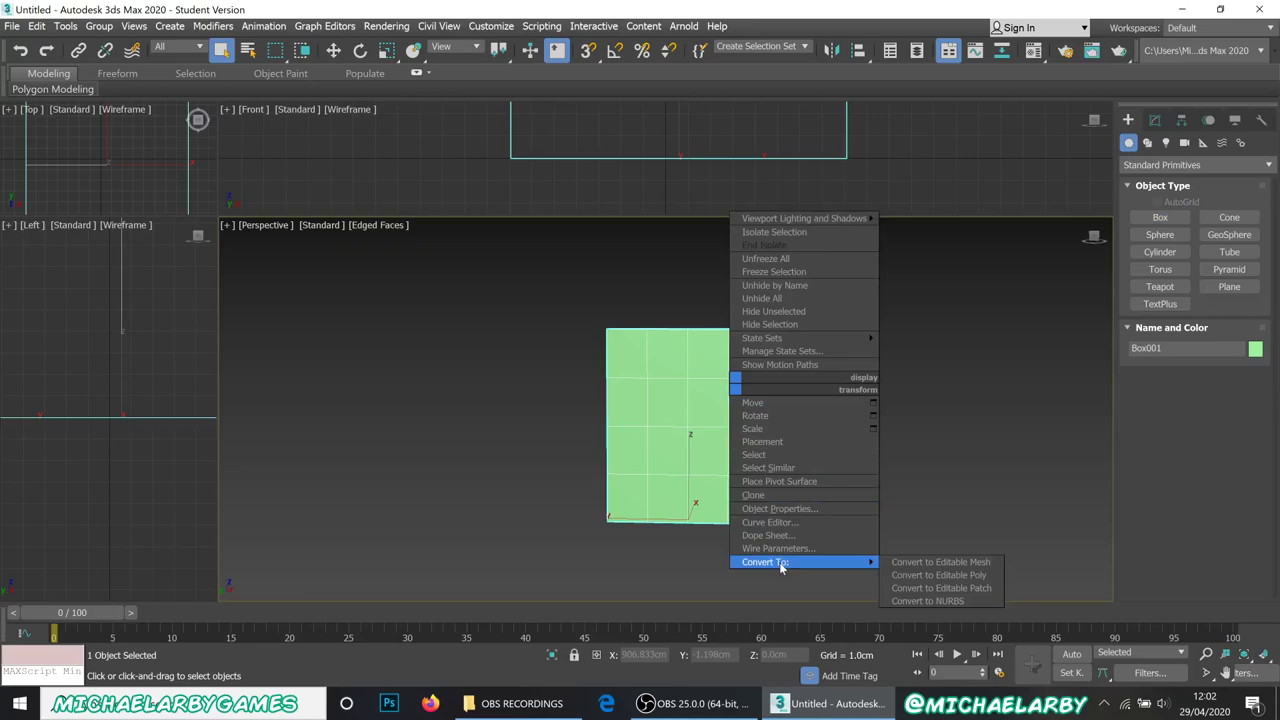
pyautogui.click(948, 573)
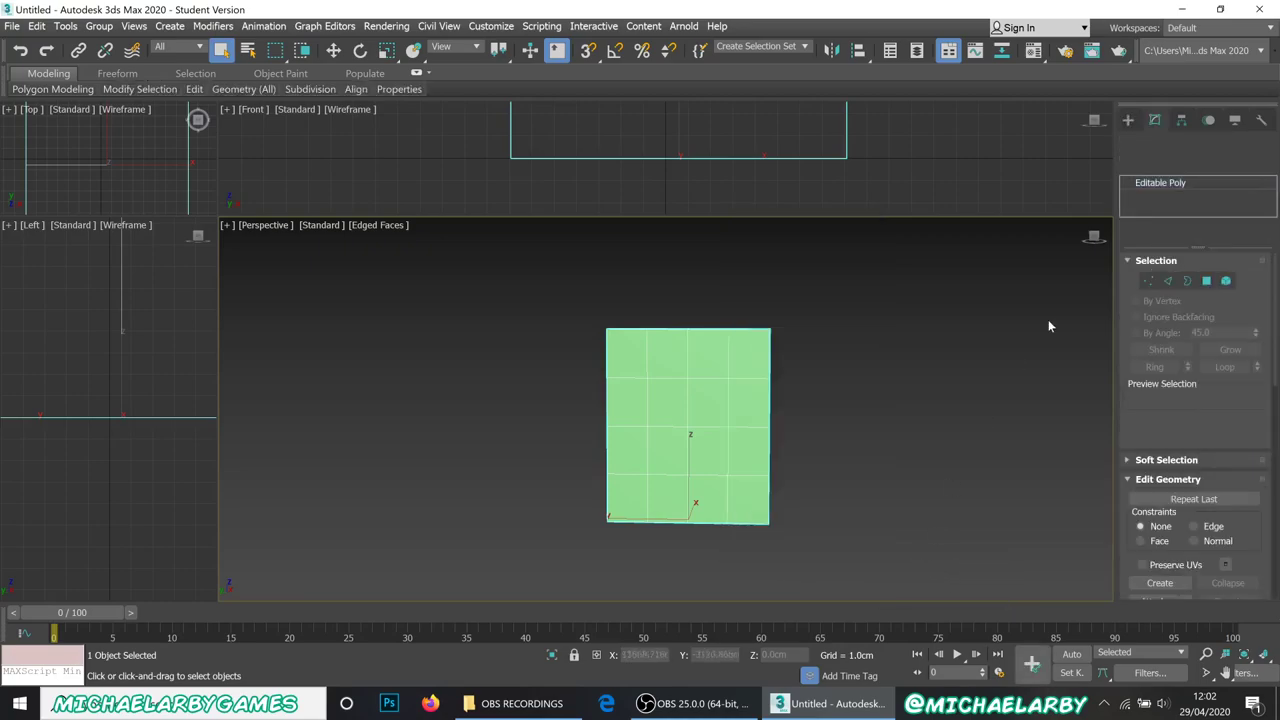
# Step: Raise the three inner pairs of vertices along the slab's upper edge to a height of about 99.2 cm
pyautogui.click(1148, 281)
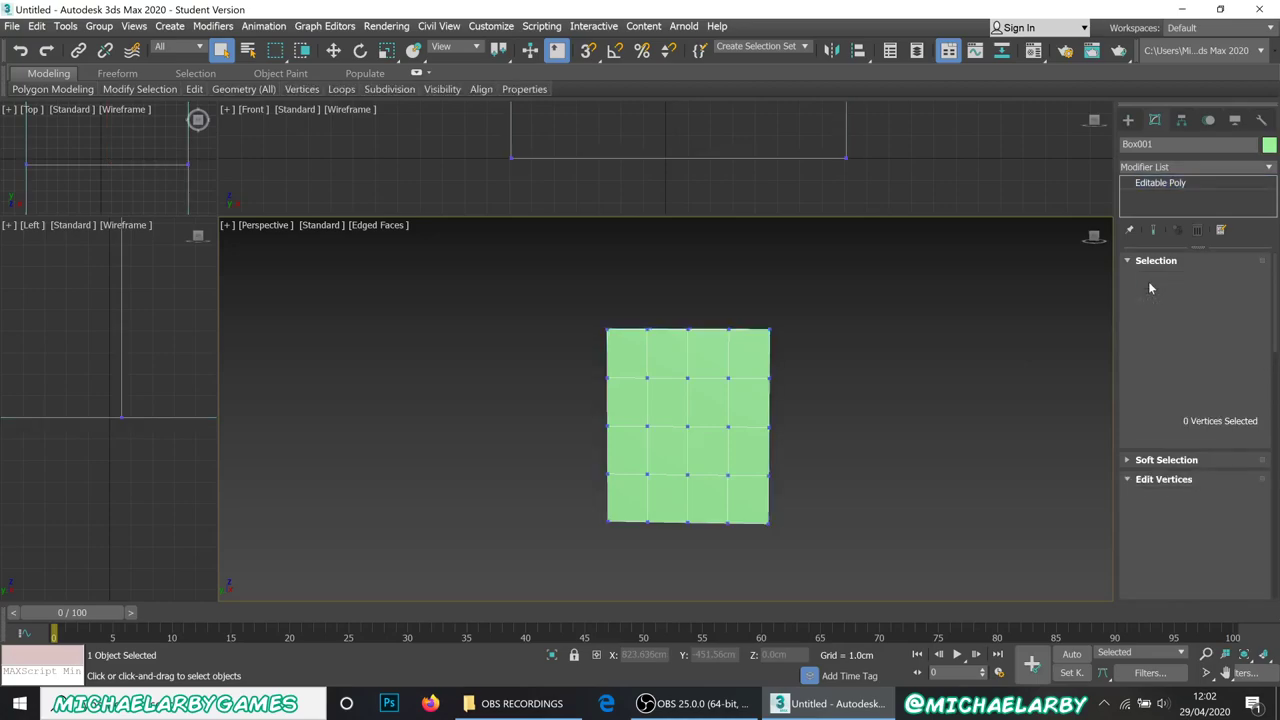
pyautogui.moveTo(618, 318); pyautogui.dragTo(648, 313, button='middle')
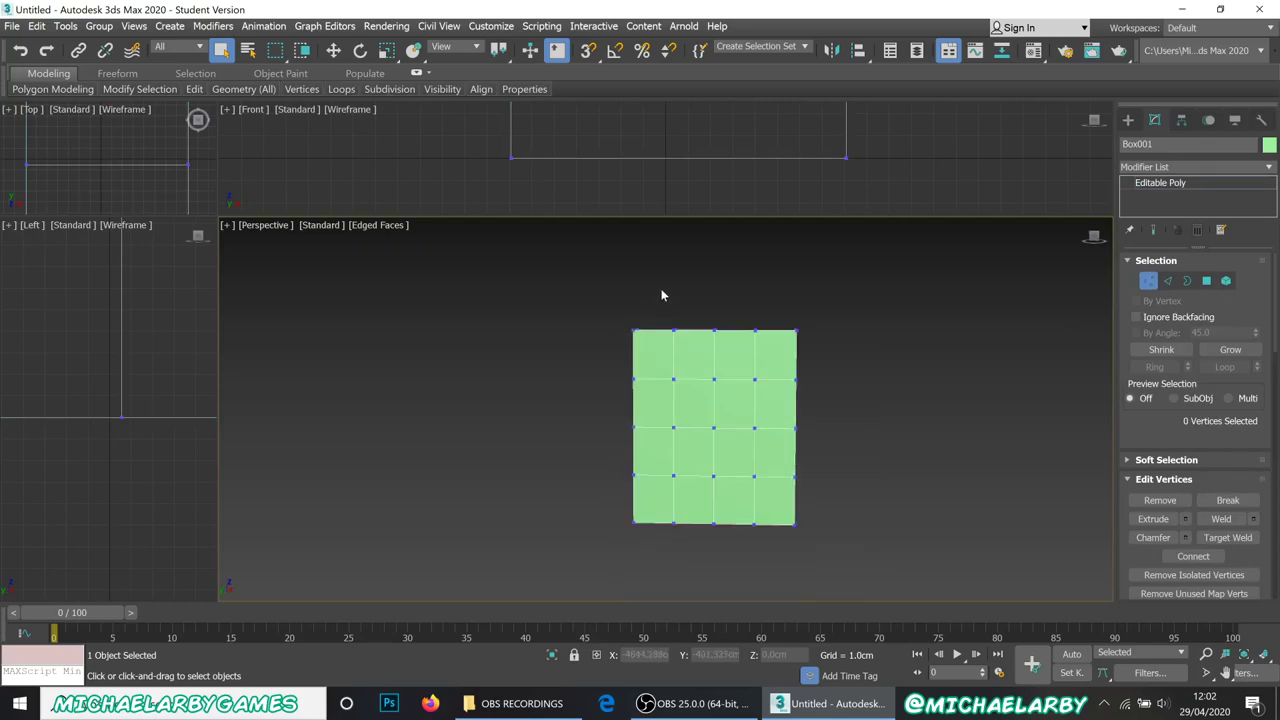
pyautogui.moveTo(650, 310); pyautogui.dragTo(783, 346)
pyautogui.keyDown('alt'); pyautogui.moveTo(682, 323); pyautogui.dragTo(684, 333, button='middle'); pyautogui.keyUp('alt')
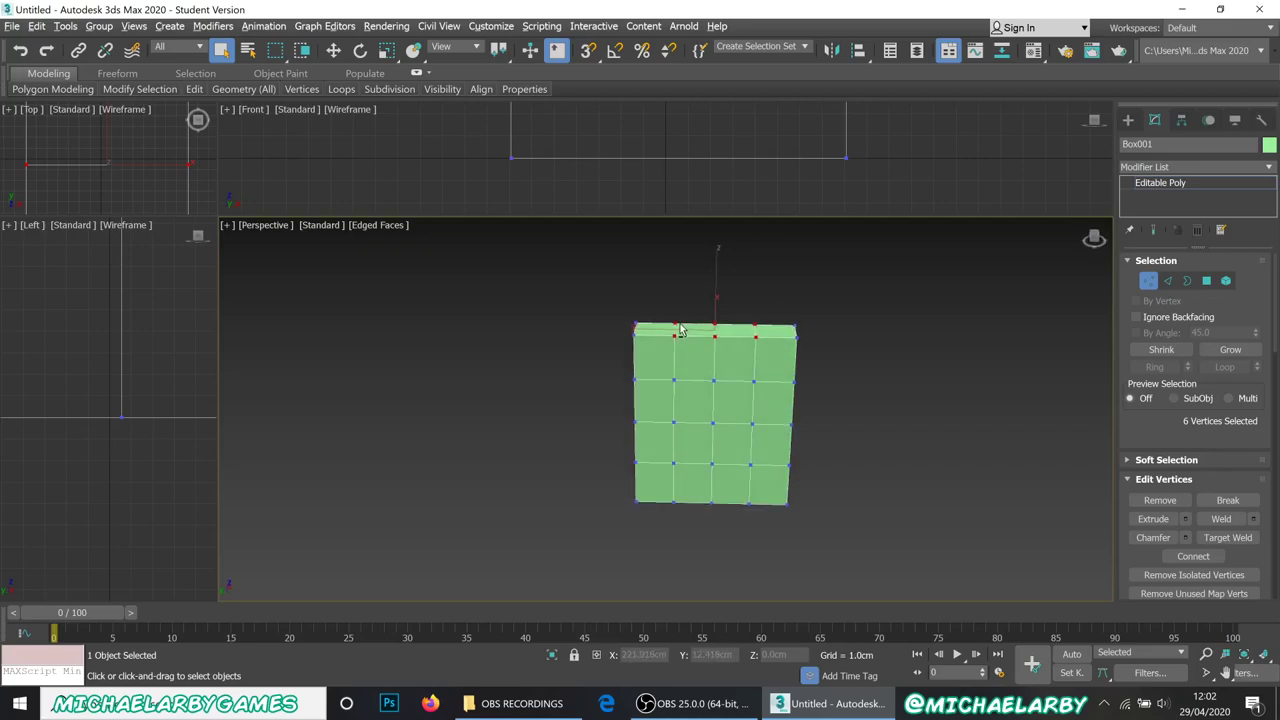
pyautogui.click(334, 51)
pyautogui.moveTo(717, 277); pyautogui.dragTo(720, 264)
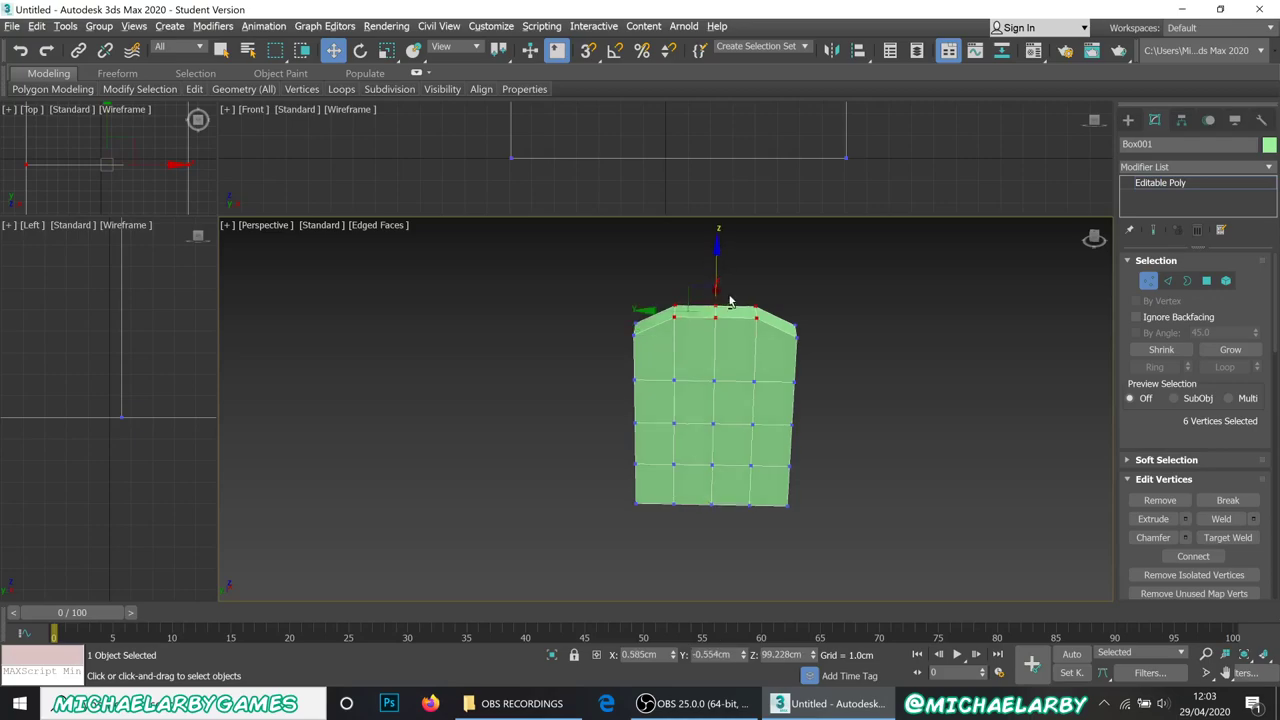
# Step: Raise the central pair of top vertices to about 102.5 cm to form the slab's peak
pyautogui.keyDown('alt'); pyautogui.moveTo(729, 297); pyautogui.dragTo(729, 291, button='middle'); pyautogui.keyUp('alt')
pyautogui.scroll(3, 711, 304)
pyautogui.moveTo(678, 296); pyautogui.dragTo(717, 351)
pyautogui.moveTo(710, 281); pyautogui.dragTo(712, 266)
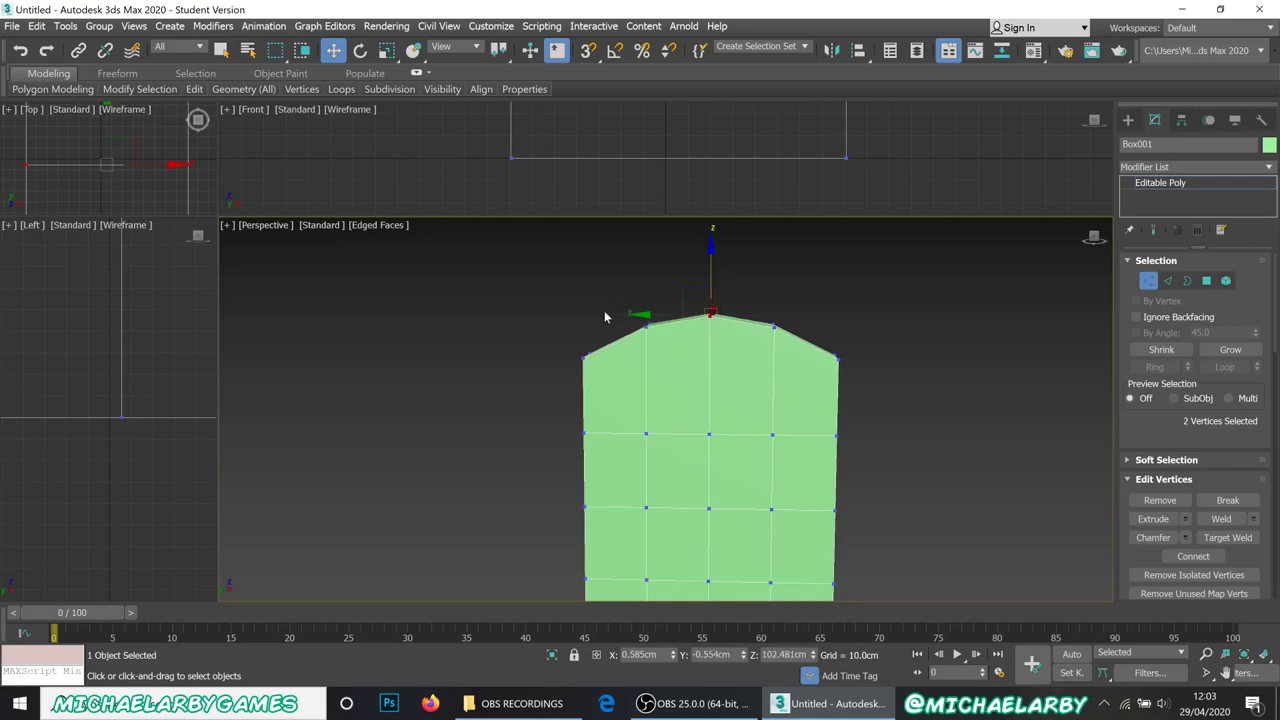
# Step: Scale the row of ten vertices just below the slab's arched top to 105% along Y
pyautogui.scroll(-2, 585, 364)
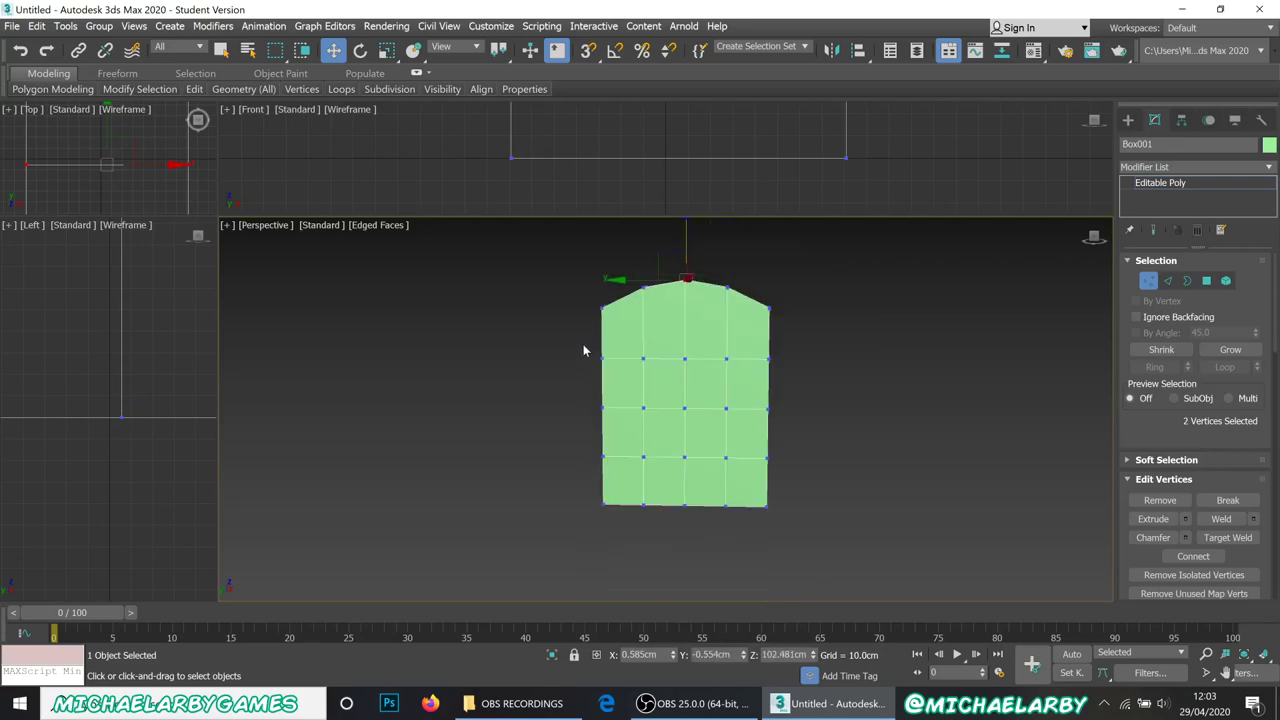
pyautogui.scroll(-1, 583, 350)
pyautogui.scroll(1, 578, 343)
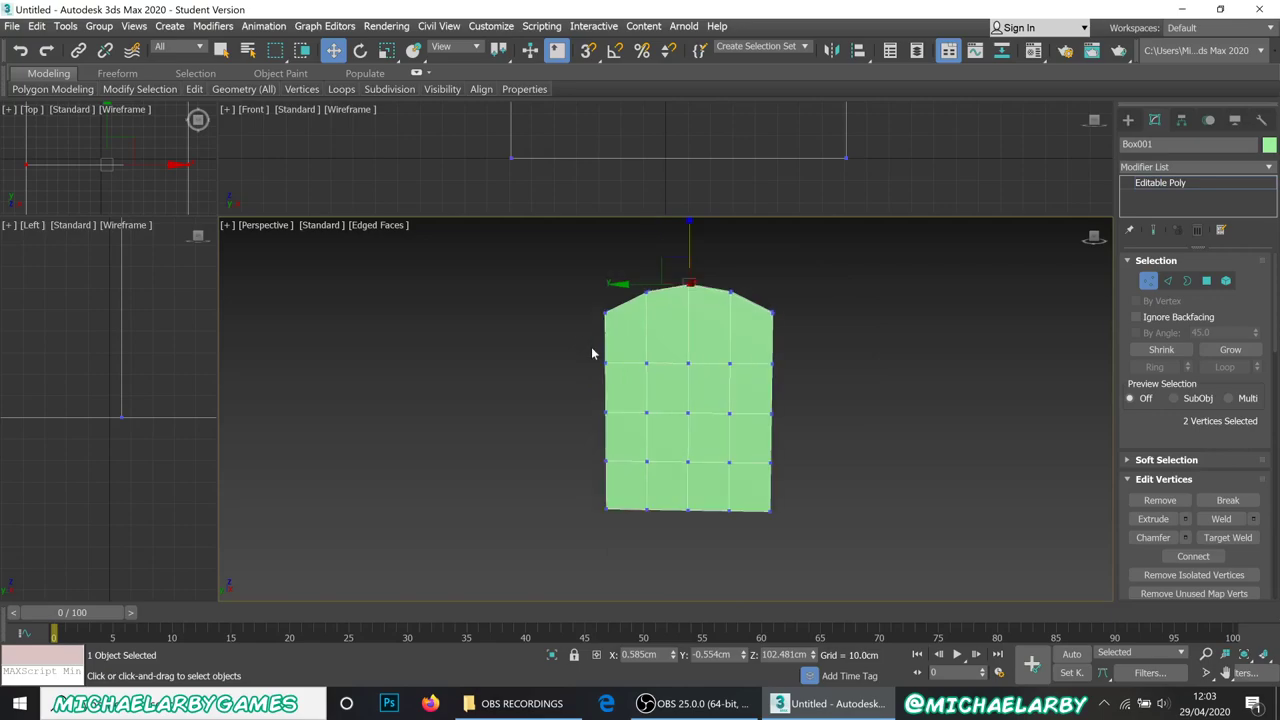
pyautogui.moveTo(590, 342); pyautogui.dragTo(612, 387)
pyautogui.moveTo(784, 383); pyautogui.dragTo(784, 383)
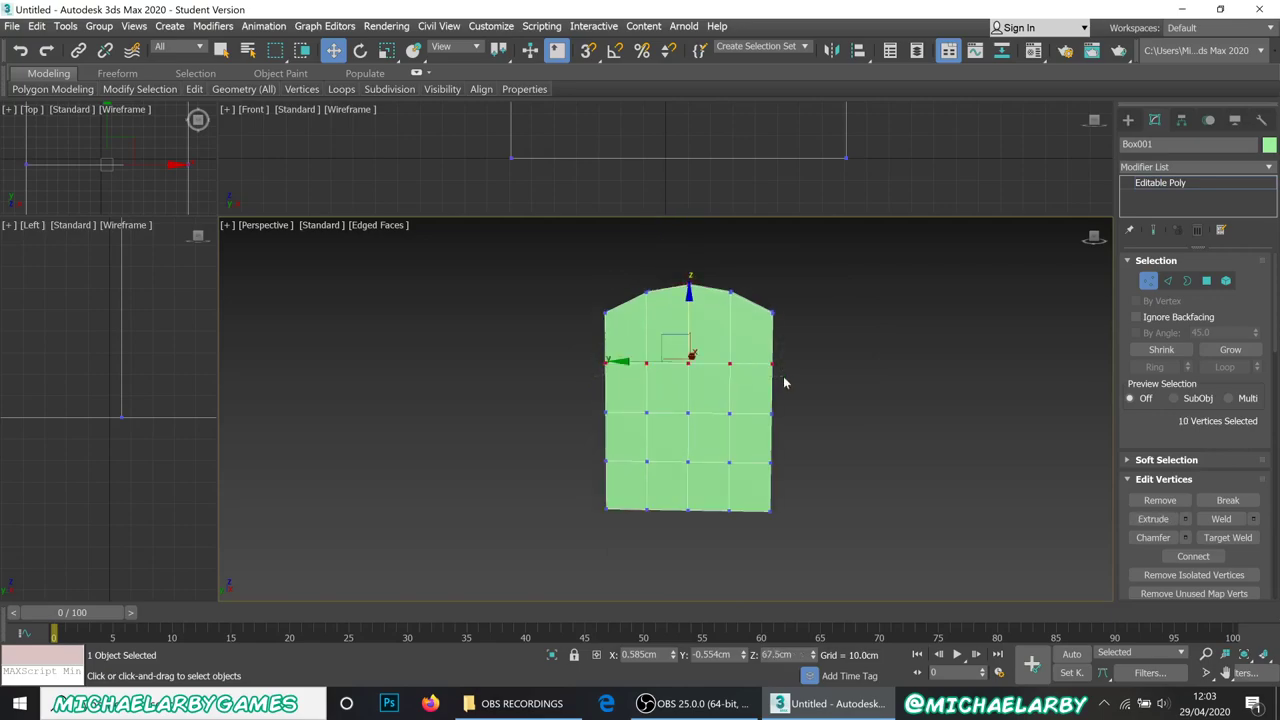
pyautogui.click(385, 52)
pyautogui.moveTo(752, 362); pyautogui.dragTo(754, 366)
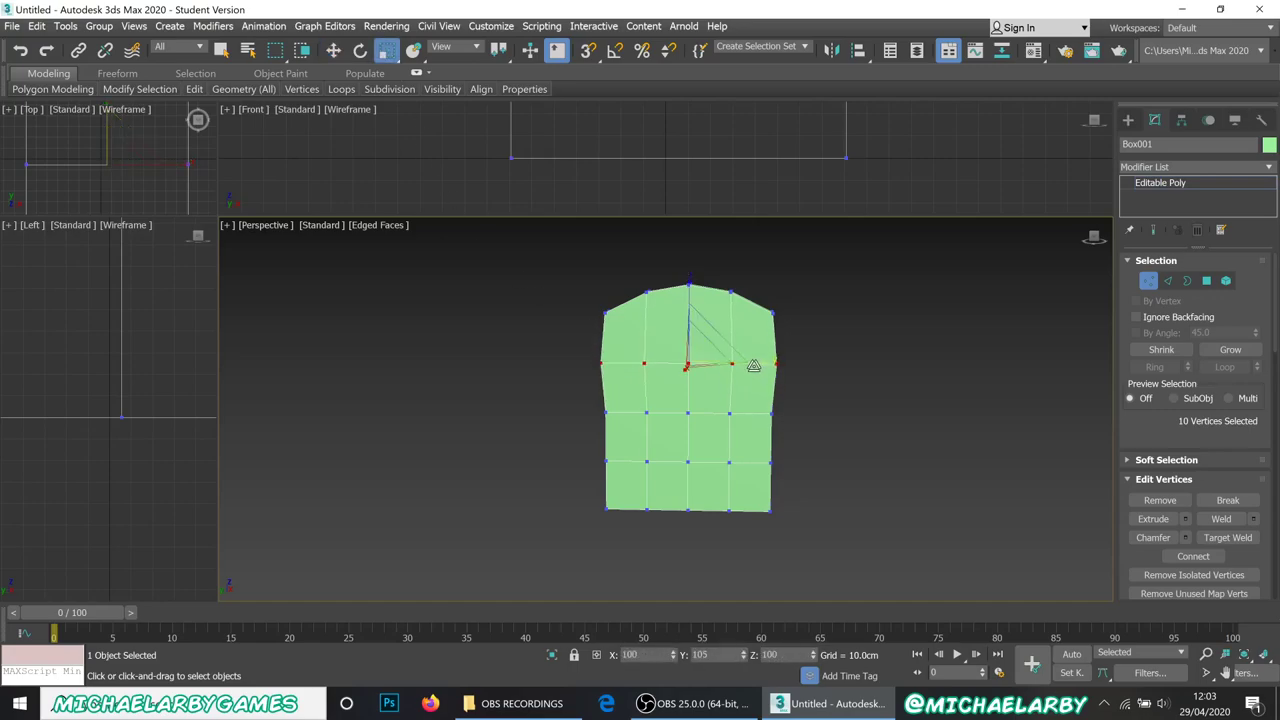
# Step: Widen the slab's middle vertex row along Y, scale the row beneath it to 97%, and leave vertex editing
pyautogui.click(574, 401)
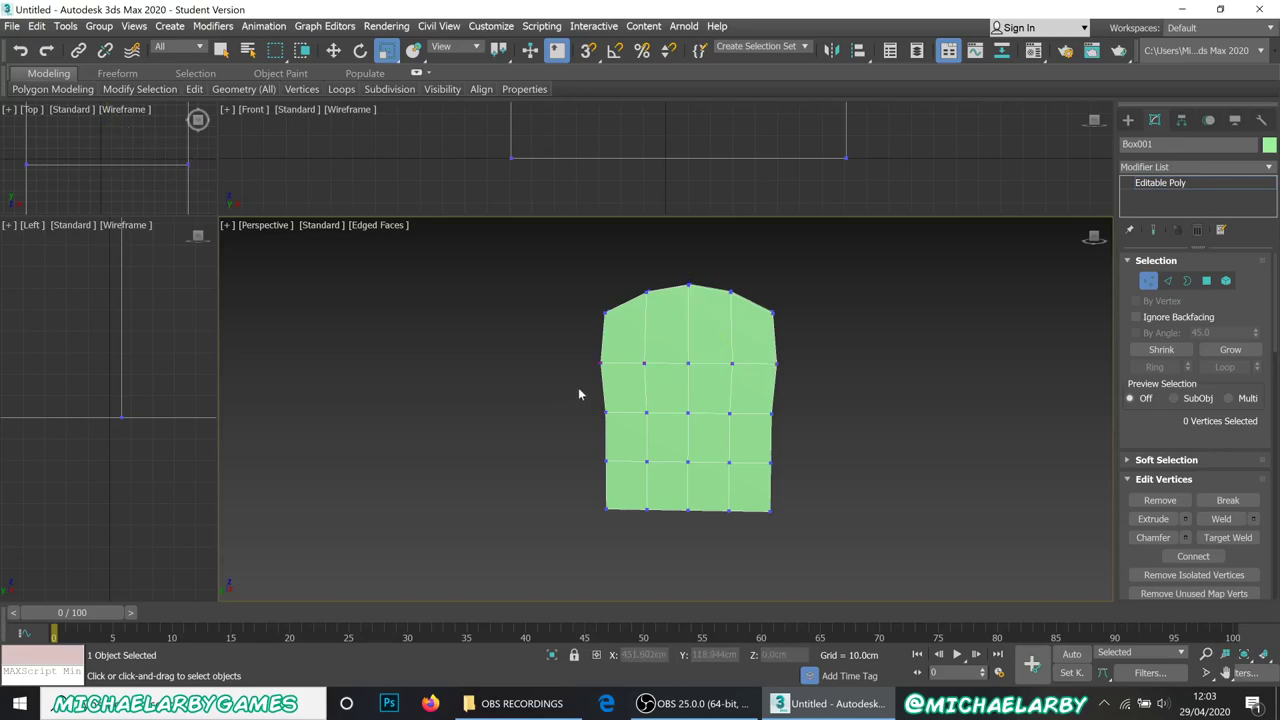
pyautogui.moveTo(782, 450); pyautogui.dragTo(753, 412)
pyautogui.moveTo(566, 443); pyautogui.dragTo(755, 458)
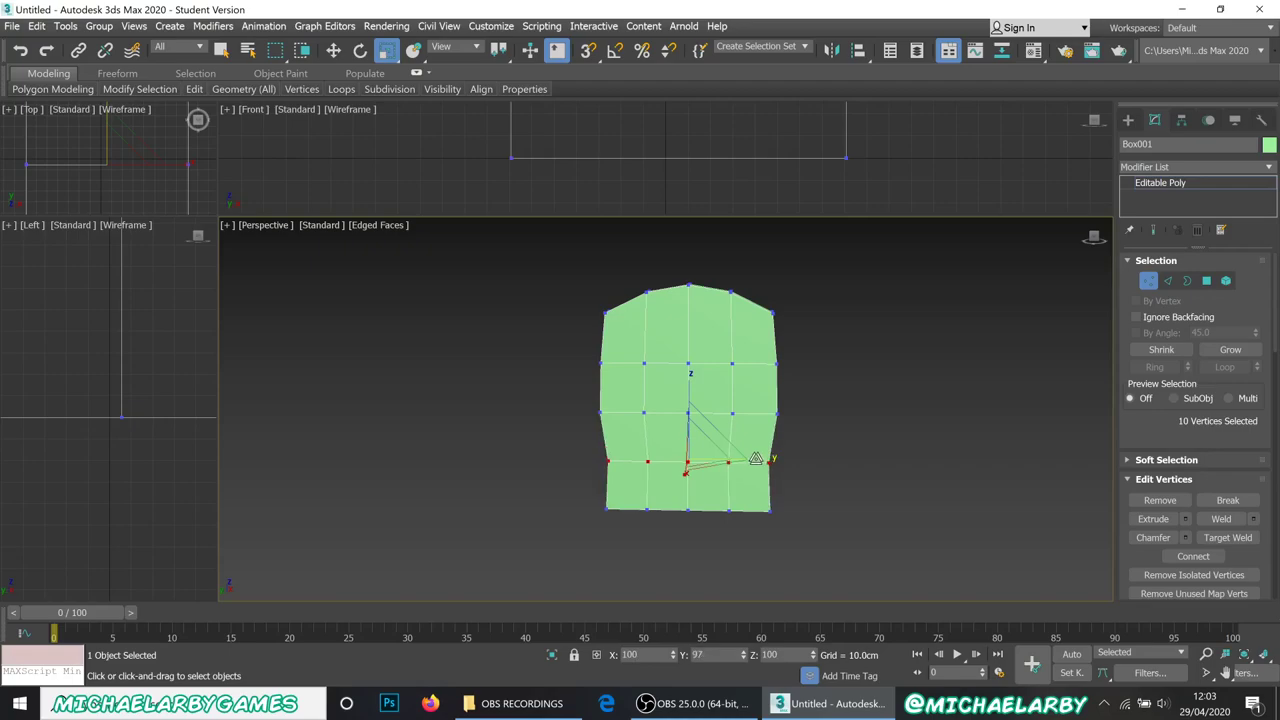
pyautogui.moveTo(797, 429)
pyautogui.keyDown('alt'); pyautogui.mouseDown(button='middle')
pyautogui.moveTo(734, 423)
pyautogui.moveTo(688, 437)
pyautogui.moveTo(746, 420)
pyautogui.moveTo(800, 432)
pyautogui.mouseUp(button='middle'); pyautogui.keyUp('alt')
pyautogui.scroll(-1, 800, 431)
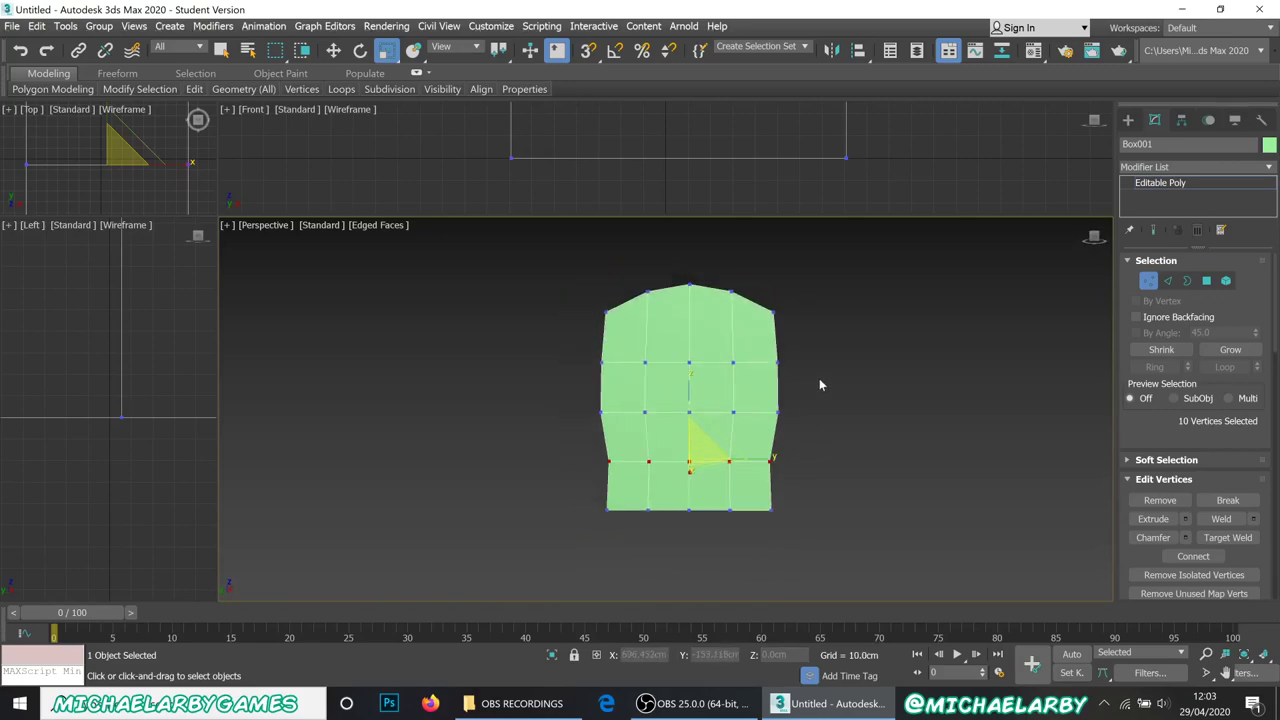
pyautogui.scroll(3, 790, 399)
pyautogui.click(1148, 280)
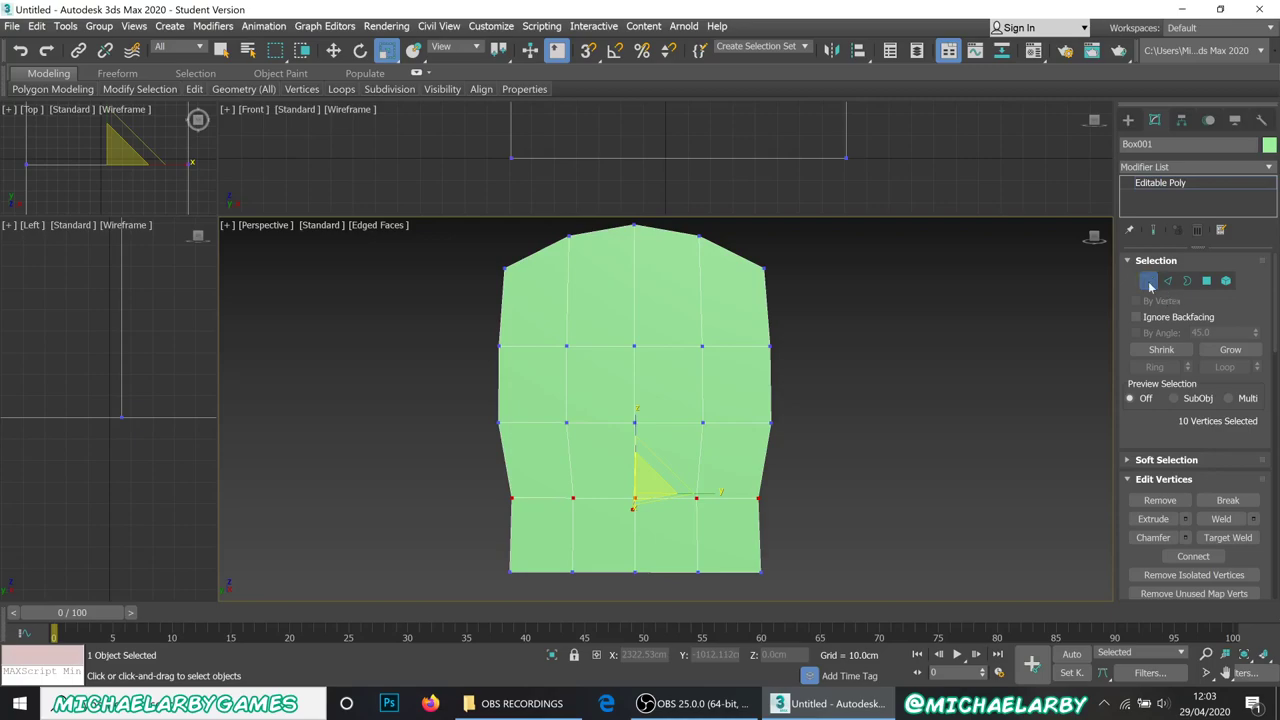
# Step: Switch to edge editing and select the vertical edge loop along one side of the slab's broad face
pyautogui.scroll(-3, 771, 366)
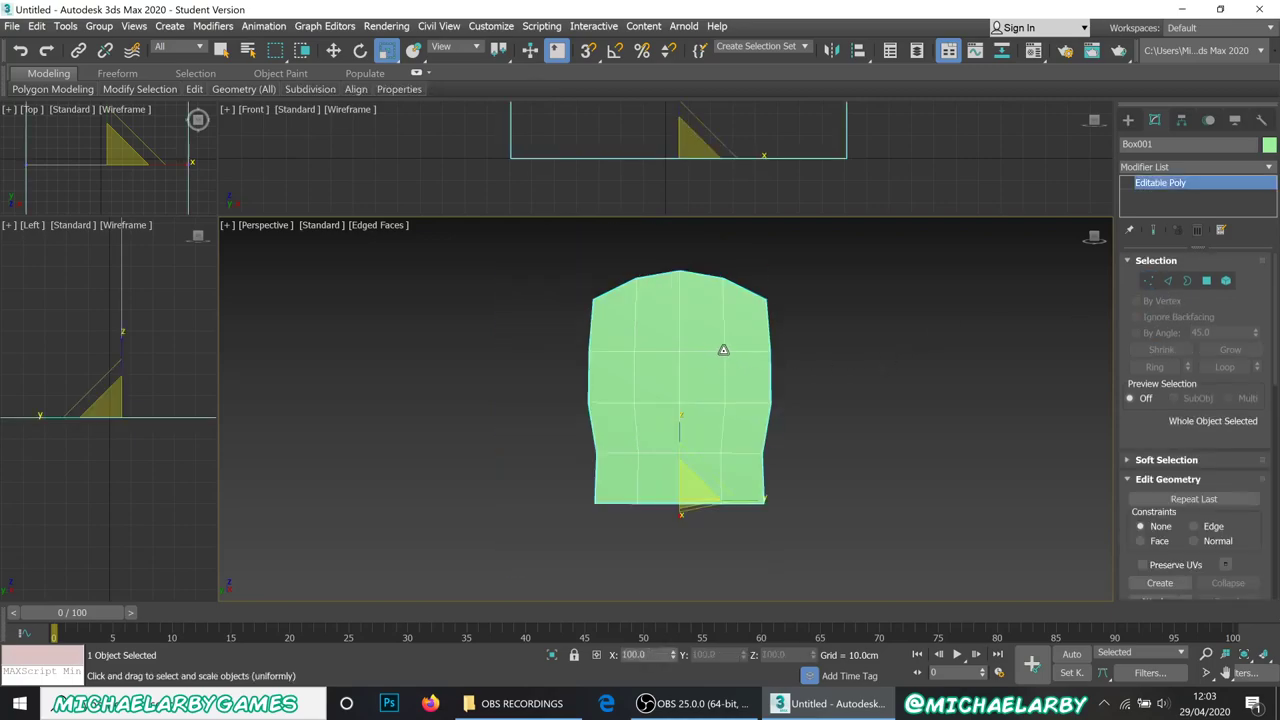
pyautogui.keyDown('alt'); pyautogui.moveTo(713, 350); pyautogui.dragTo(757, 312, button='middle'); pyautogui.keyUp('alt')
pyautogui.scroll(2, 757, 312)
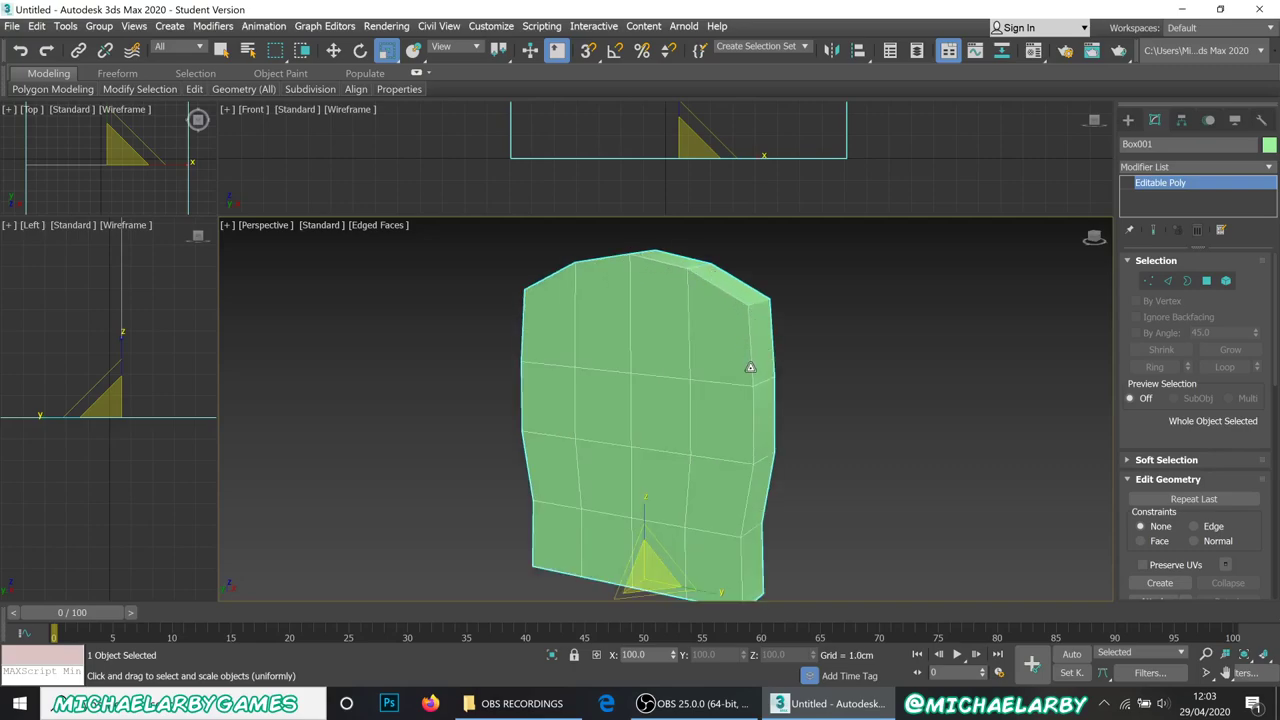
pyautogui.click(1167, 284)
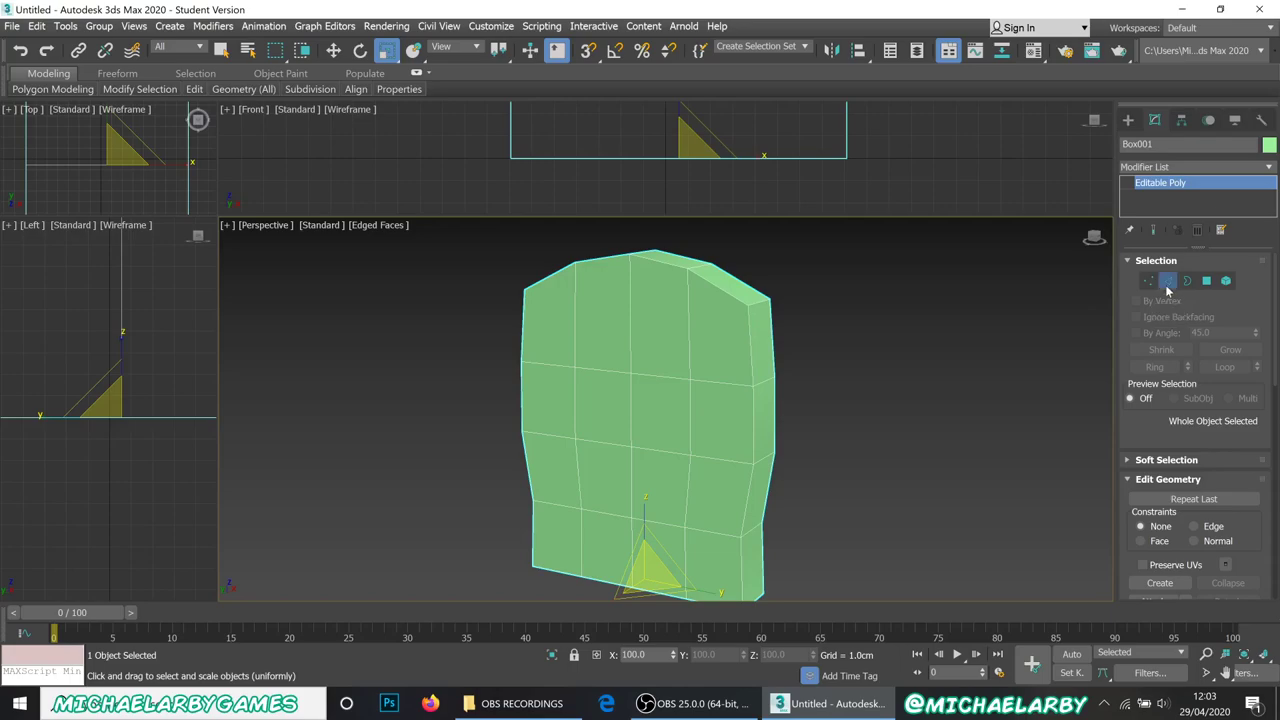
pyautogui.doubleClick(750, 348)
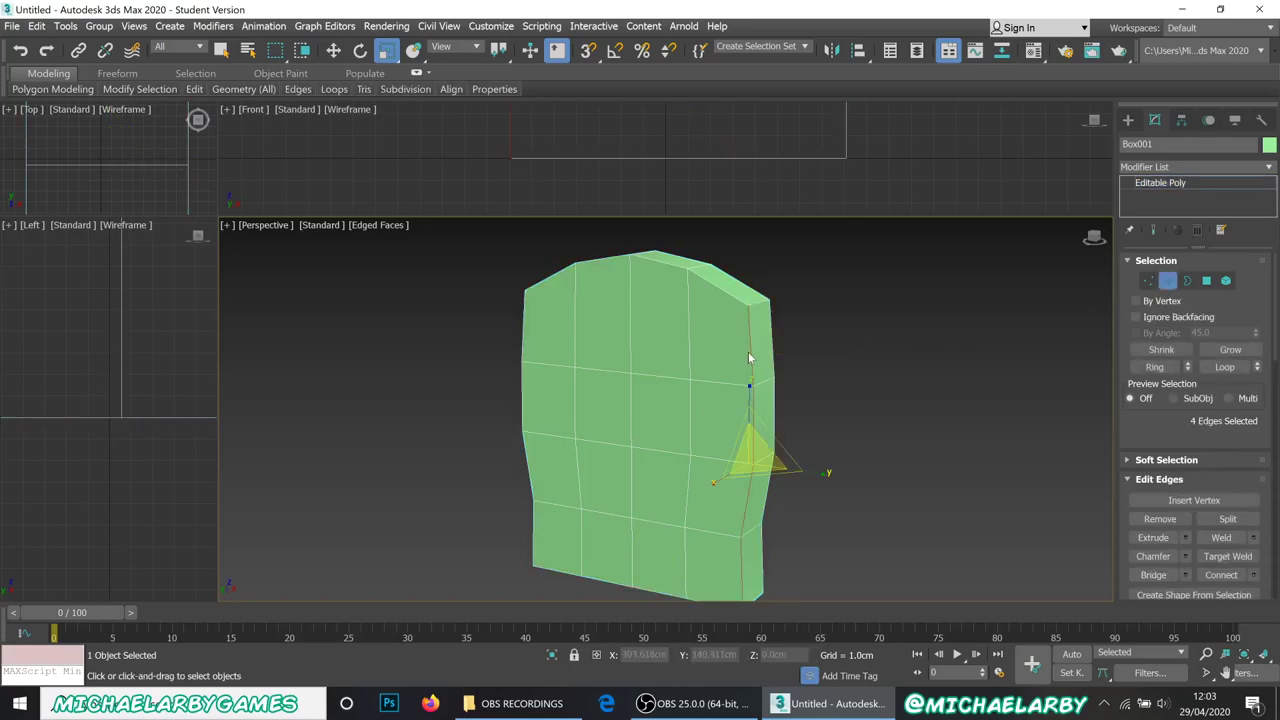
pyautogui.hotkey('ctrl', 'BackSpace')
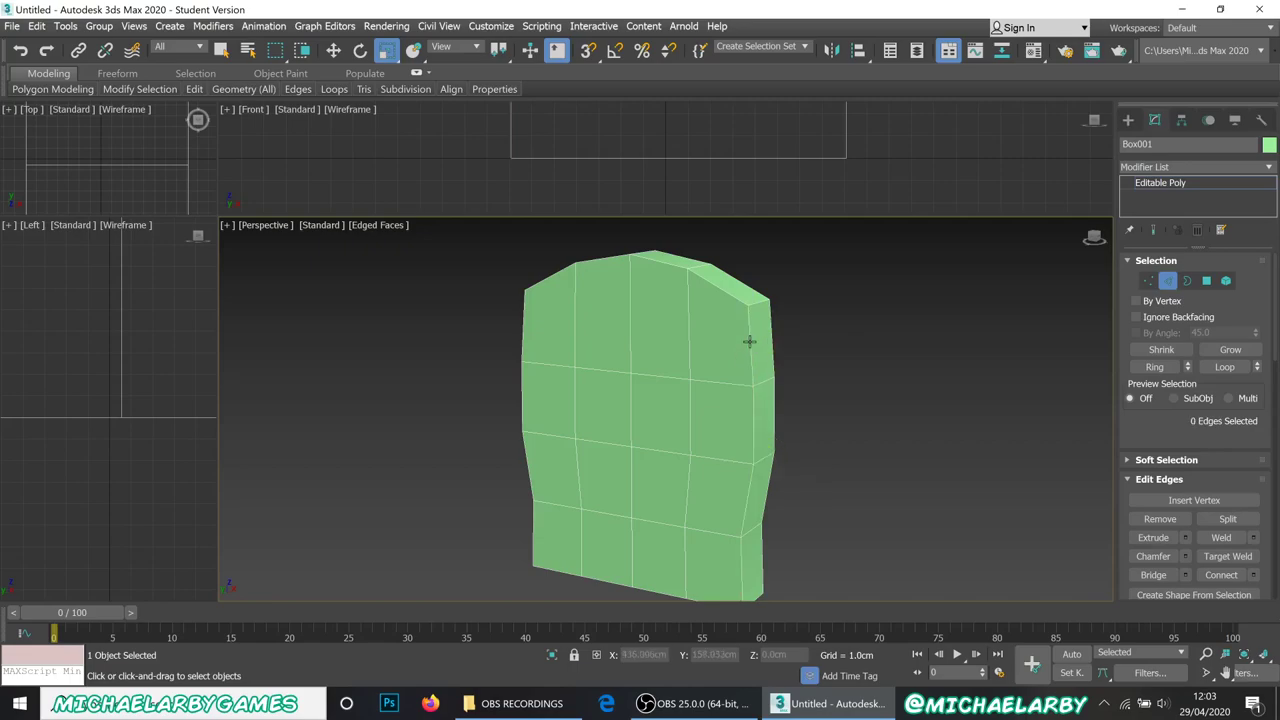
pyautogui.click(750, 341)
pyautogui.doubleClick(752, 407)
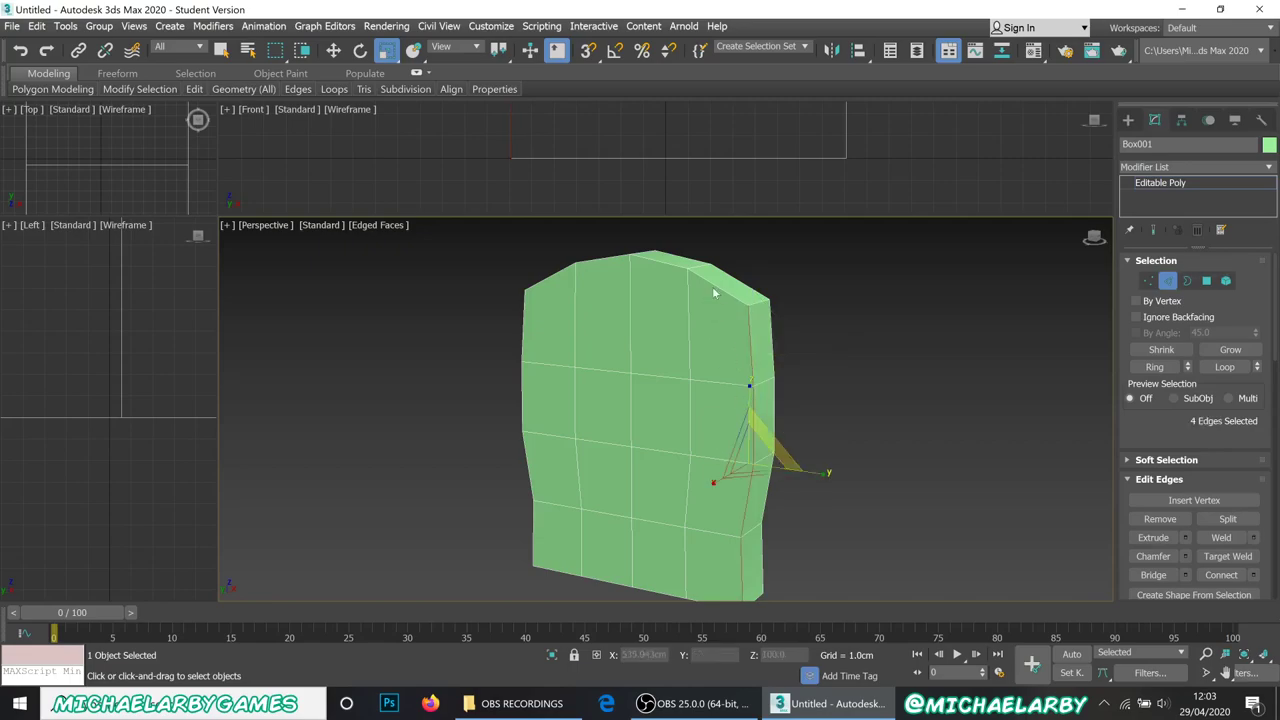
# Step: Add the arched top edges and the opposite side's vertical edges of the same broad face to the selection
pyautogui.scroll(-2, 715, 320)
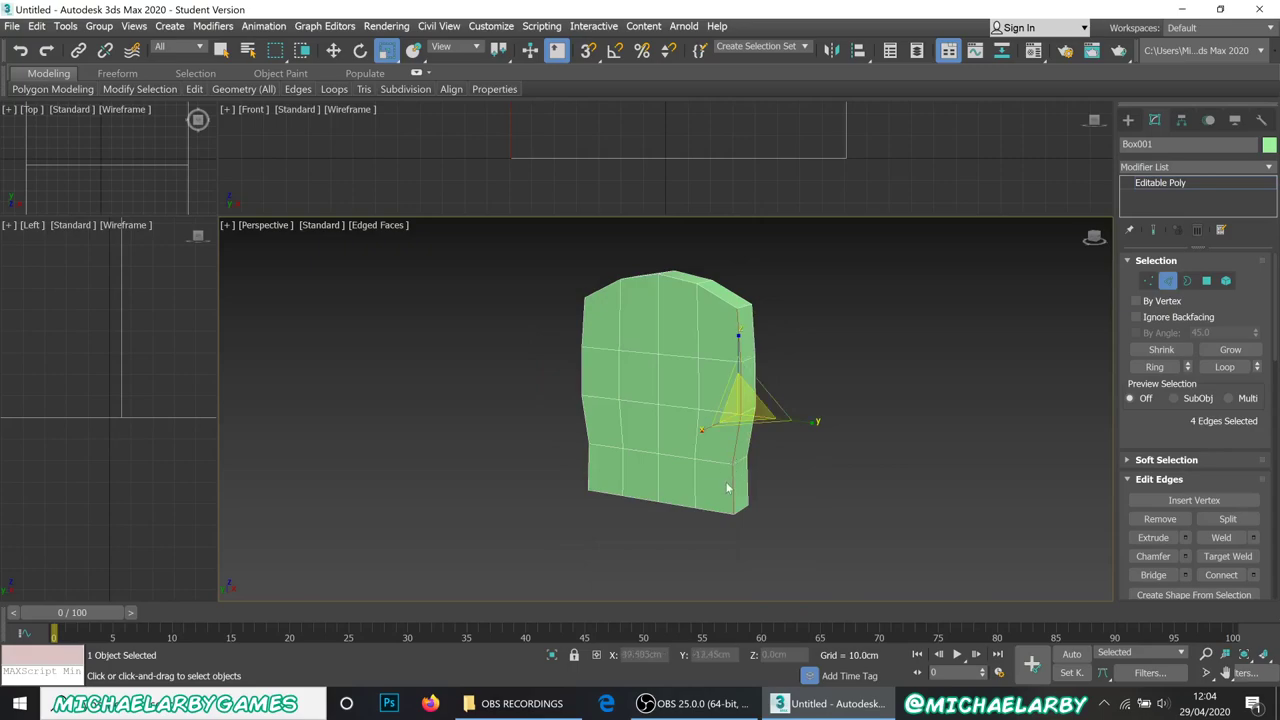
pyautogui.scroll(2, 733, 303)
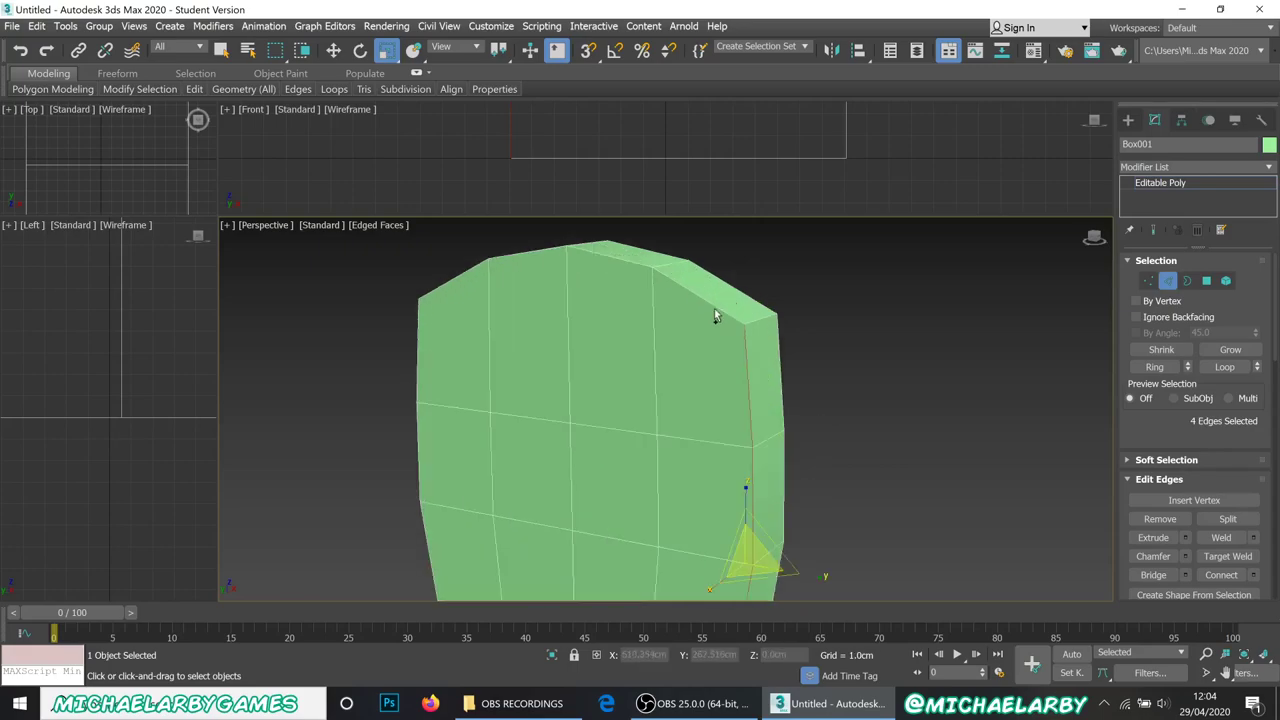
pyautogui.keyDown('ctrl'); pyautogui.doubleClick(715, 307); pyautogui.keyUp('ctrl')
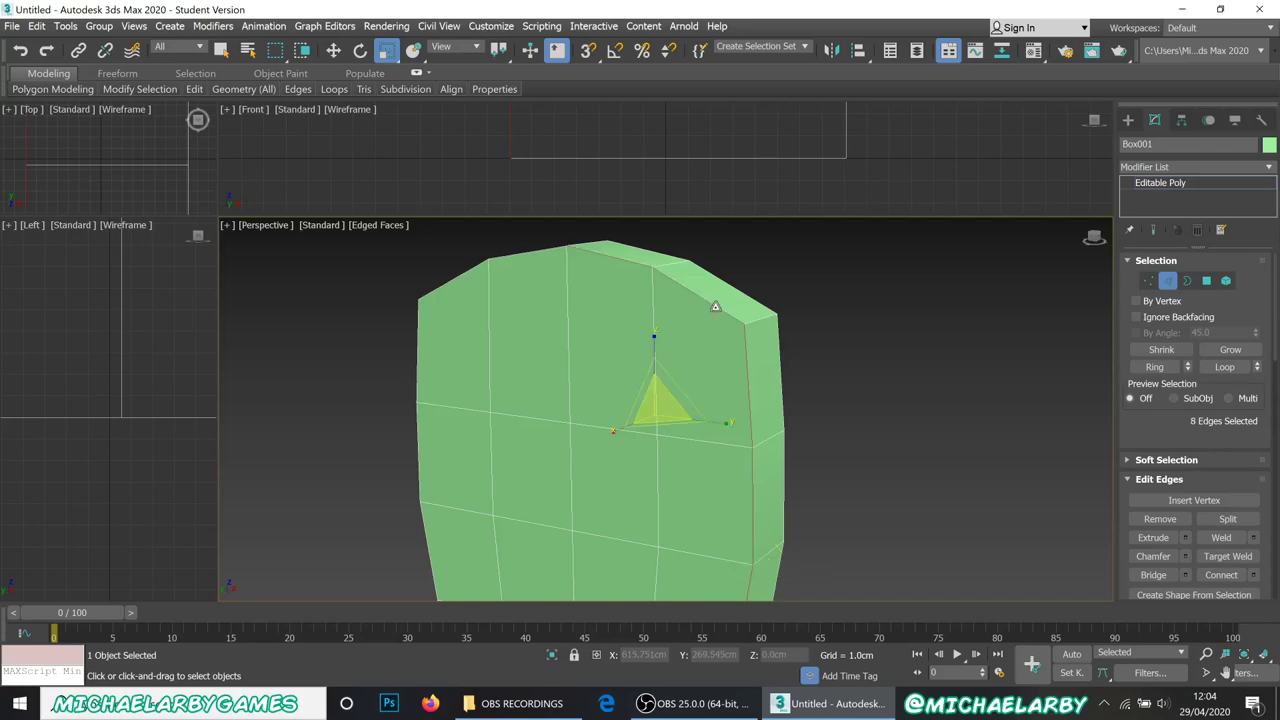
pyautogui.keyDown('alt'); pyautogui.moveTo(575, 360); pyautogui.dragTo(715, 273, button='middle'); pyautogui.keyUp('alt')
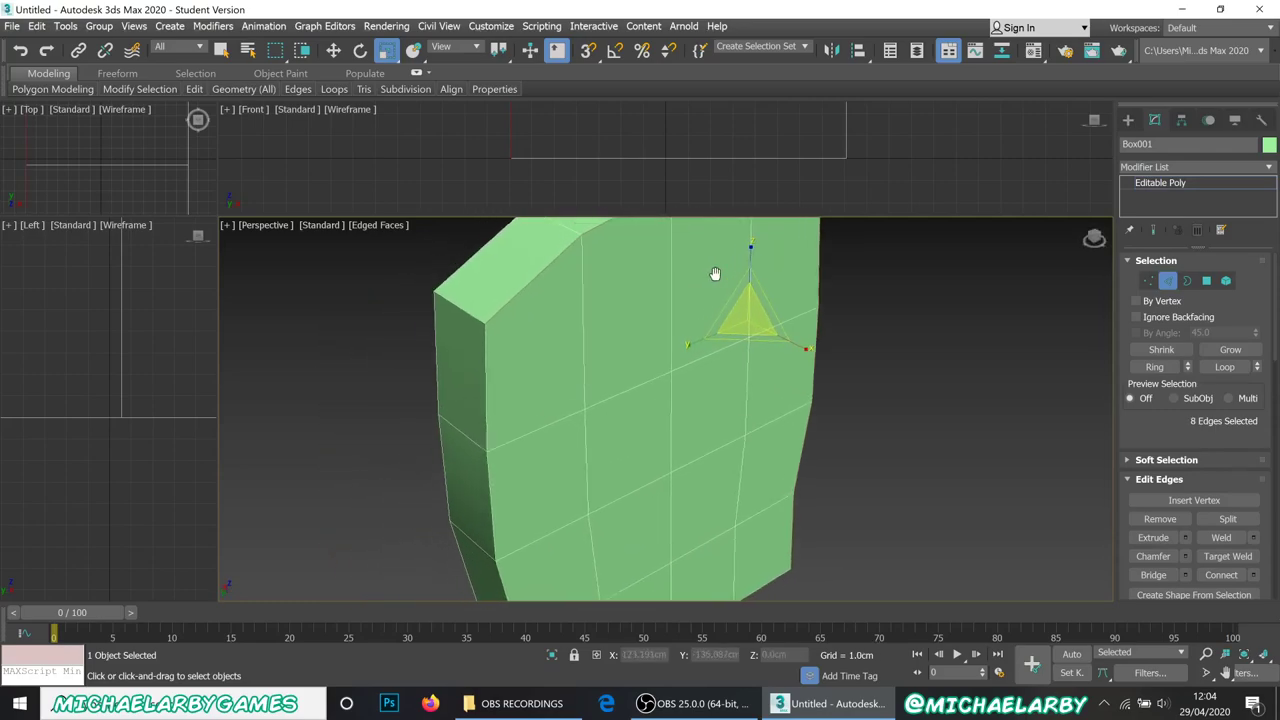
pyautogui.keyDown('ctrl'); pyautogui.click(485, 381); pyautogui.keyUp('ctrl')
pyautogui.keyDown('alt'); pyautogui.moveTo(519, 393); pyautogui.dragTo(521, 428, button='middle'); pyautogui.keyUp('alt')
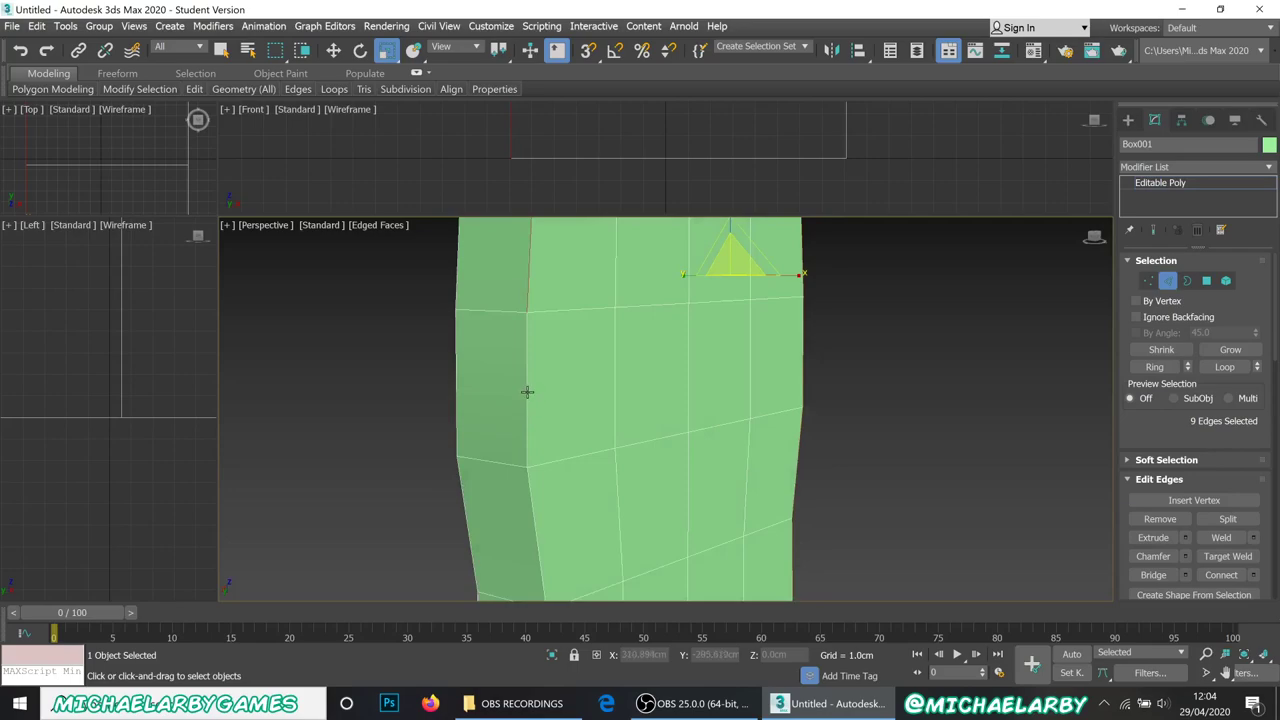
pyautogui.keyDown('ctrl'); pyautogui.doubleClick(527, 391); pyautogui.keyUp('ctrl')
pyautogui.scroll(-5, 528, 389)
pyautogui.keyDown('alt'); pyautogui.moveTo(549, 382); pyautogui.dragTo(600, 330, button='middle'); pyautogui.keyUp('alt')
pyautogui.scroll(4, 640, 297)
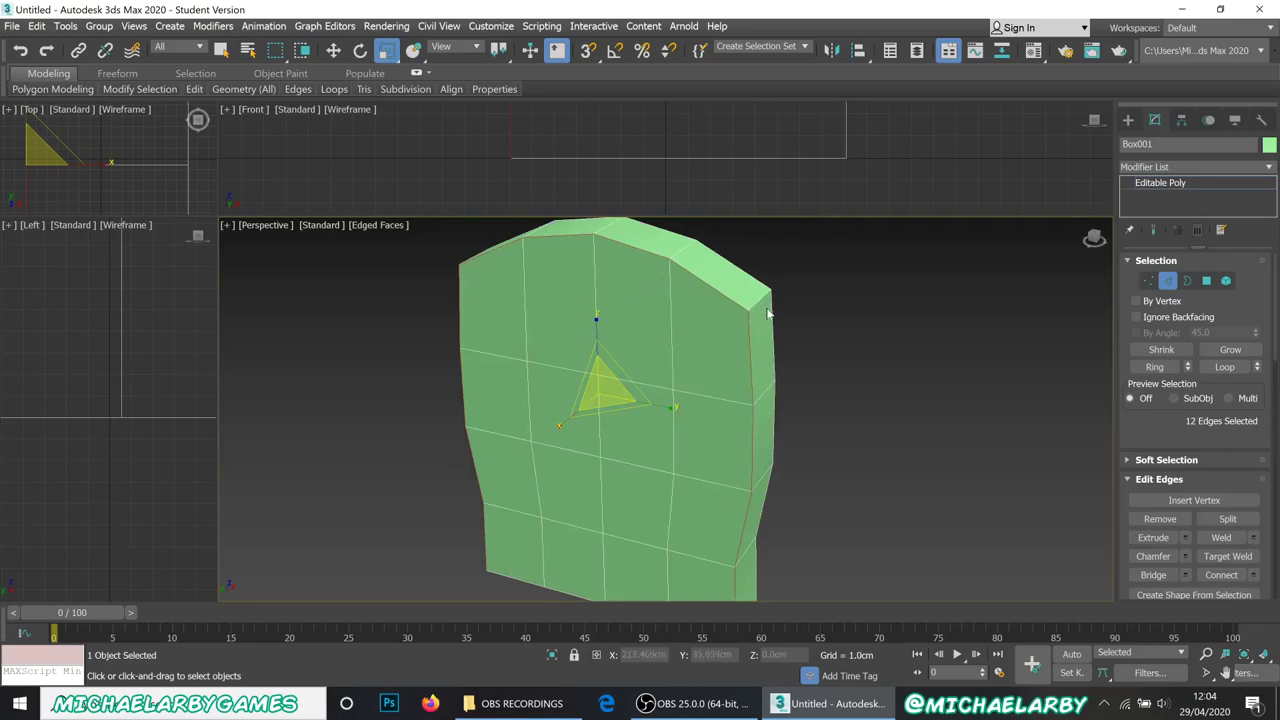
# Step: Chamfer the selected top and side outline edges by 1 cm with one segment
pyautogui.scroll(-1, 1188, 454)
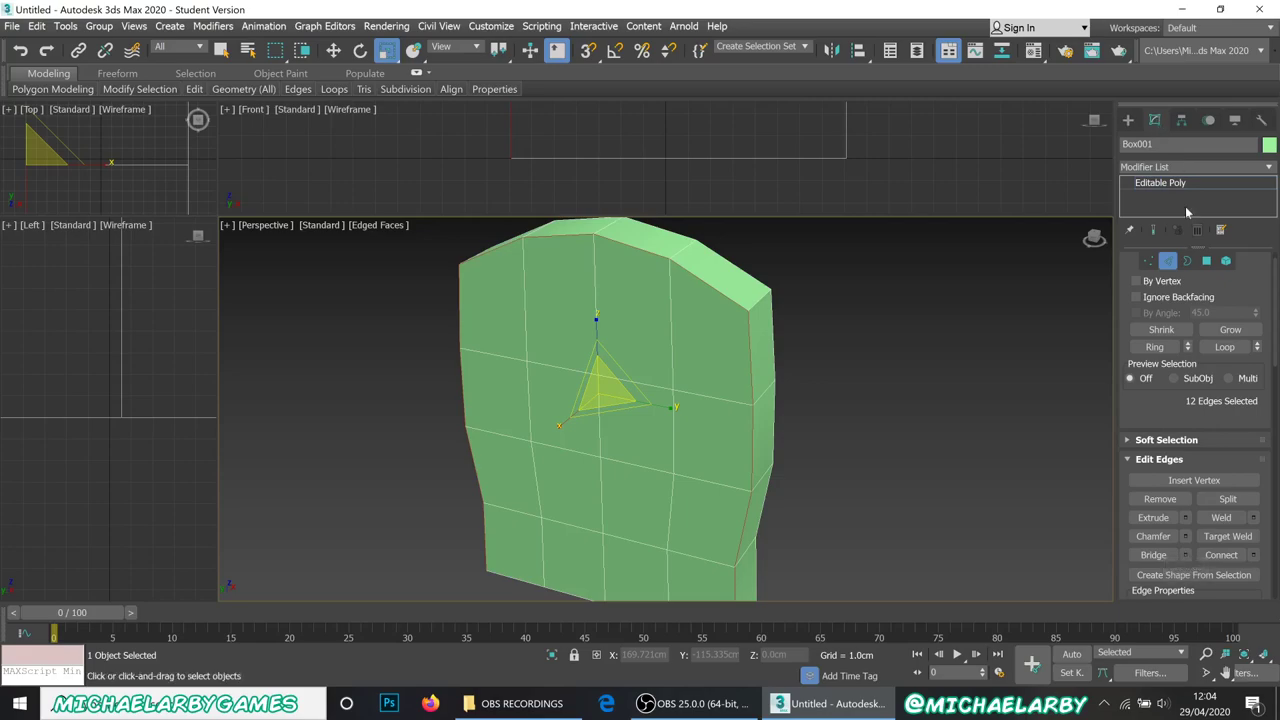
pyautogui.click(1186, 537)
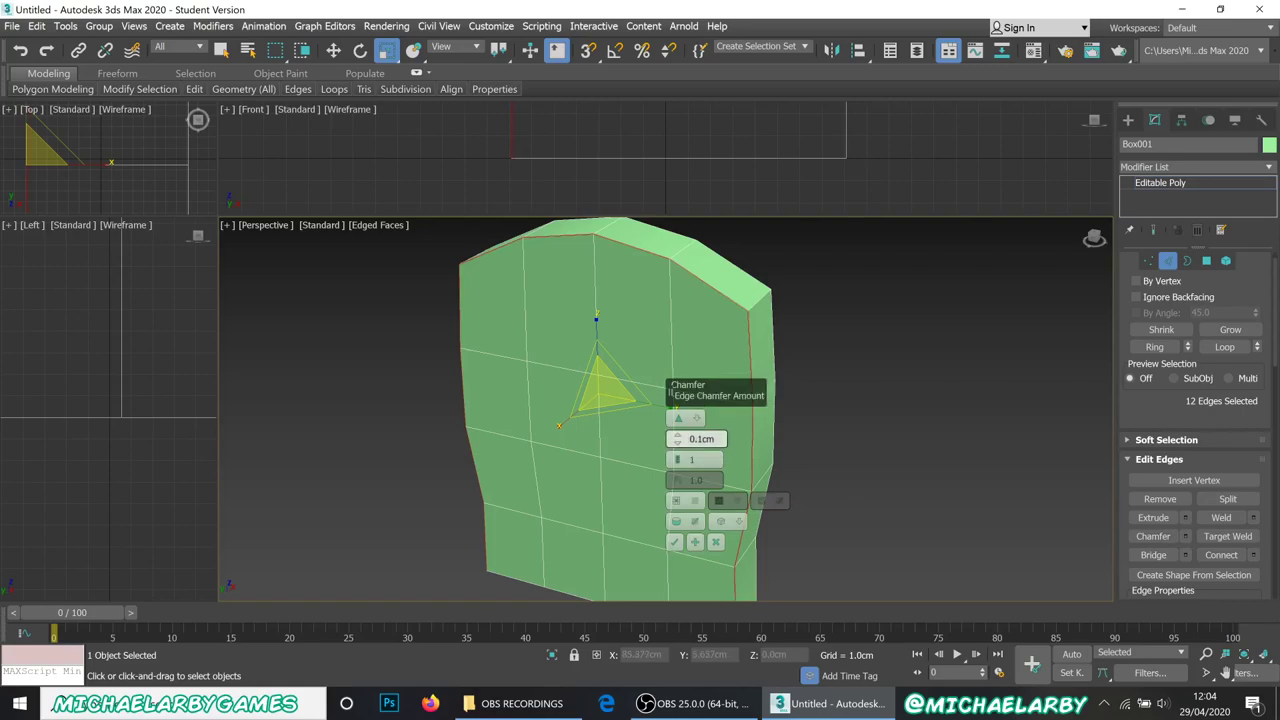
pyautogui.scroll(5, 765, 345)
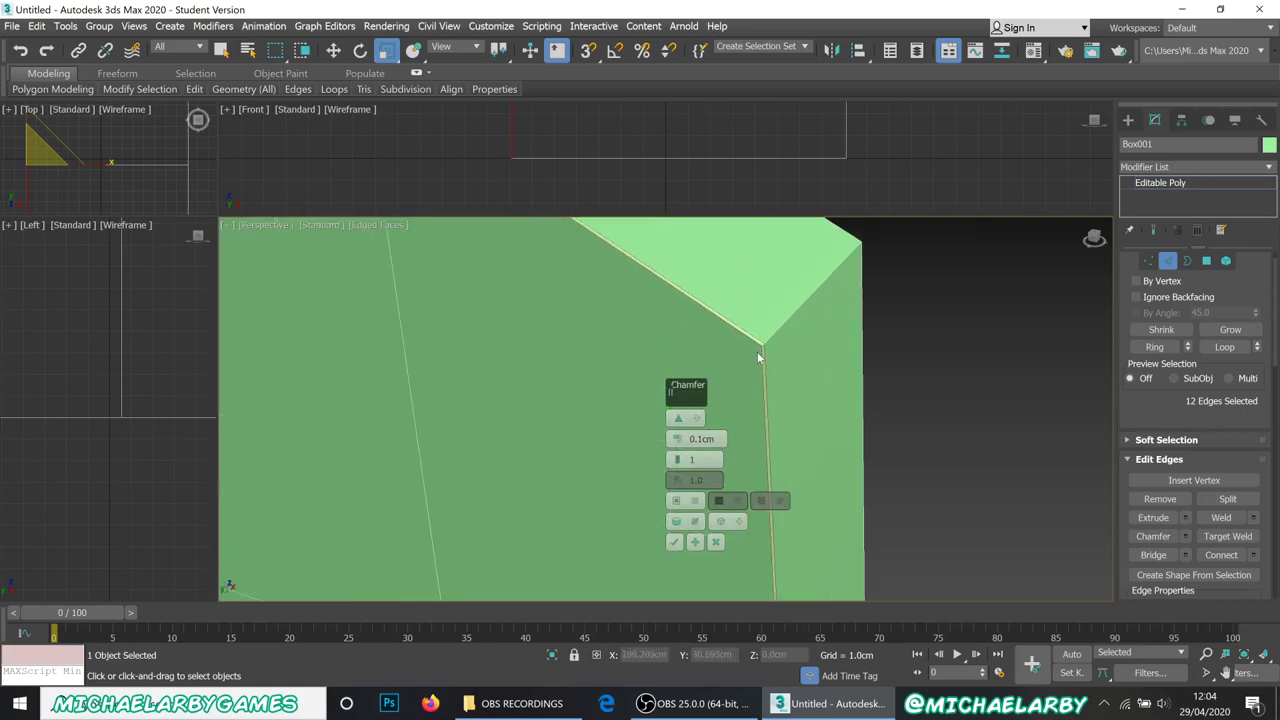
pyautogui.scroll(1, 760, 350)
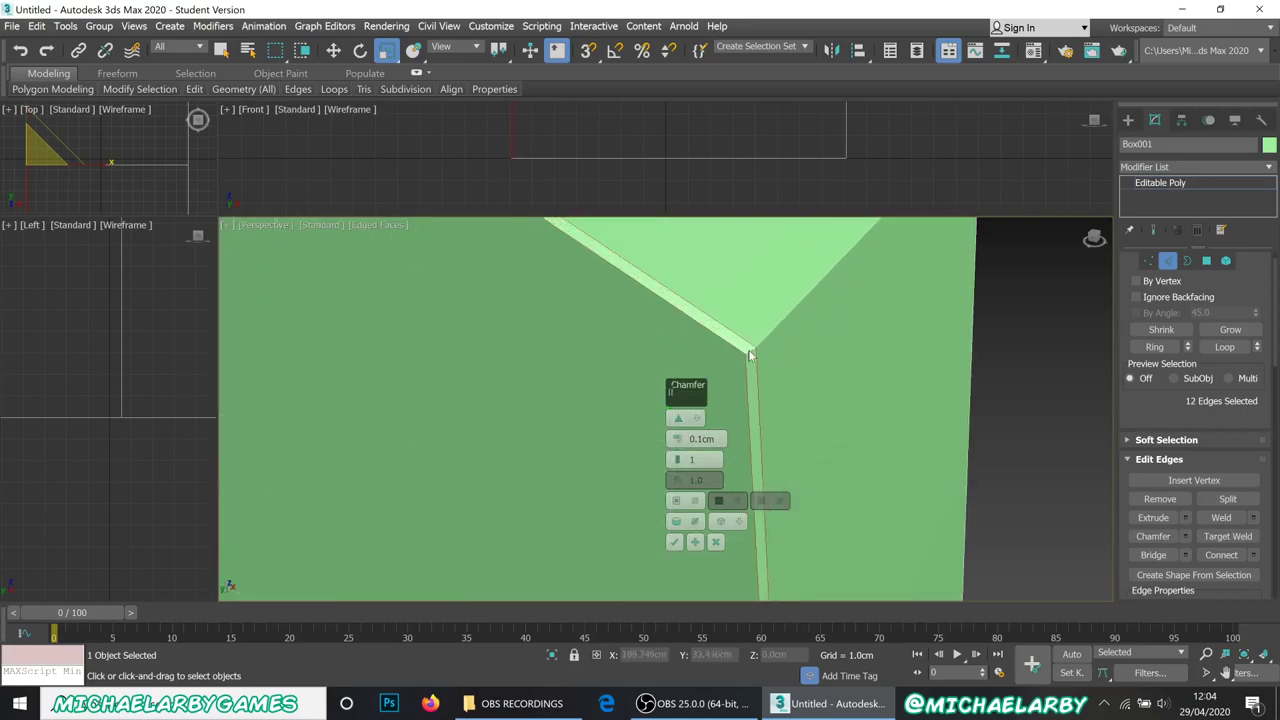
pyautogui.scroll(2, 741, 316)
pyautogui.moveTo(715, 305); pyautogui.dragTo(771, 443, button='middle')
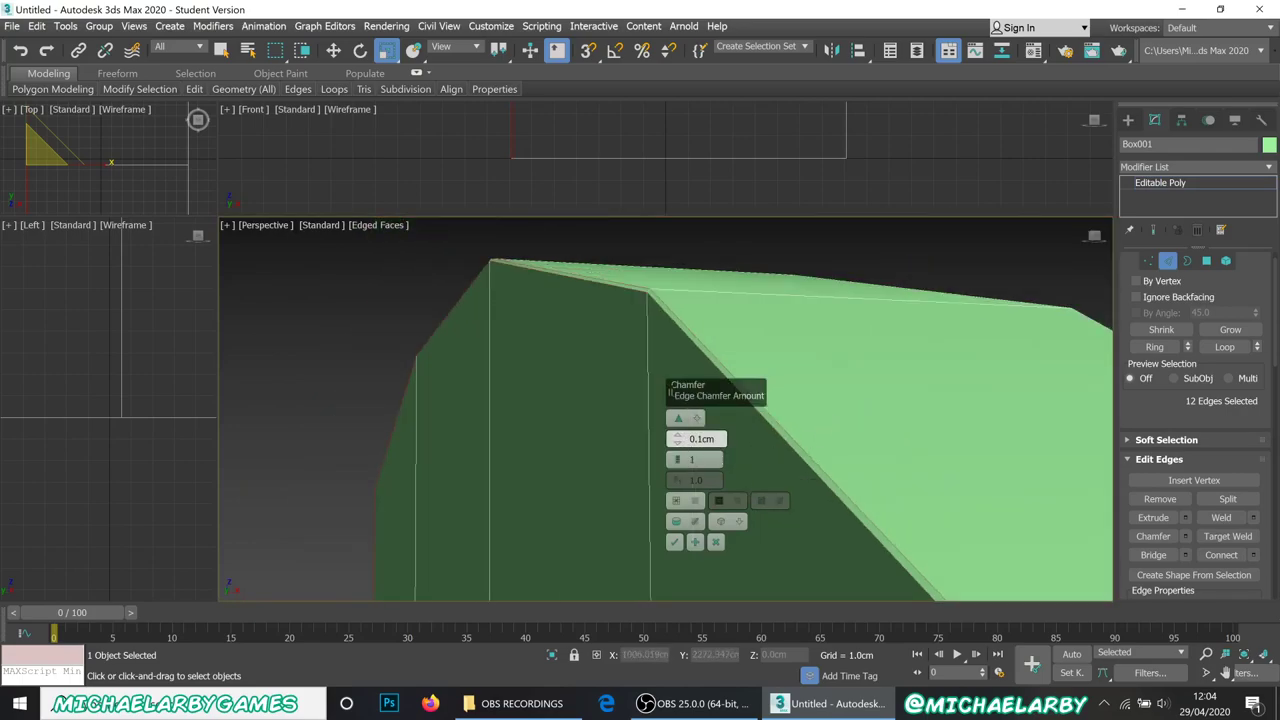
pyautogui.doubleClick(702, 438)
pyautogui.write('1')
pyautogui.press('Return')
pyautogui.keyDown('alt'); pyautogui.moveTo(569, 275); pyautogui.dragTo(563, 329, button='middle'); pyautogui.keyUp('alt')
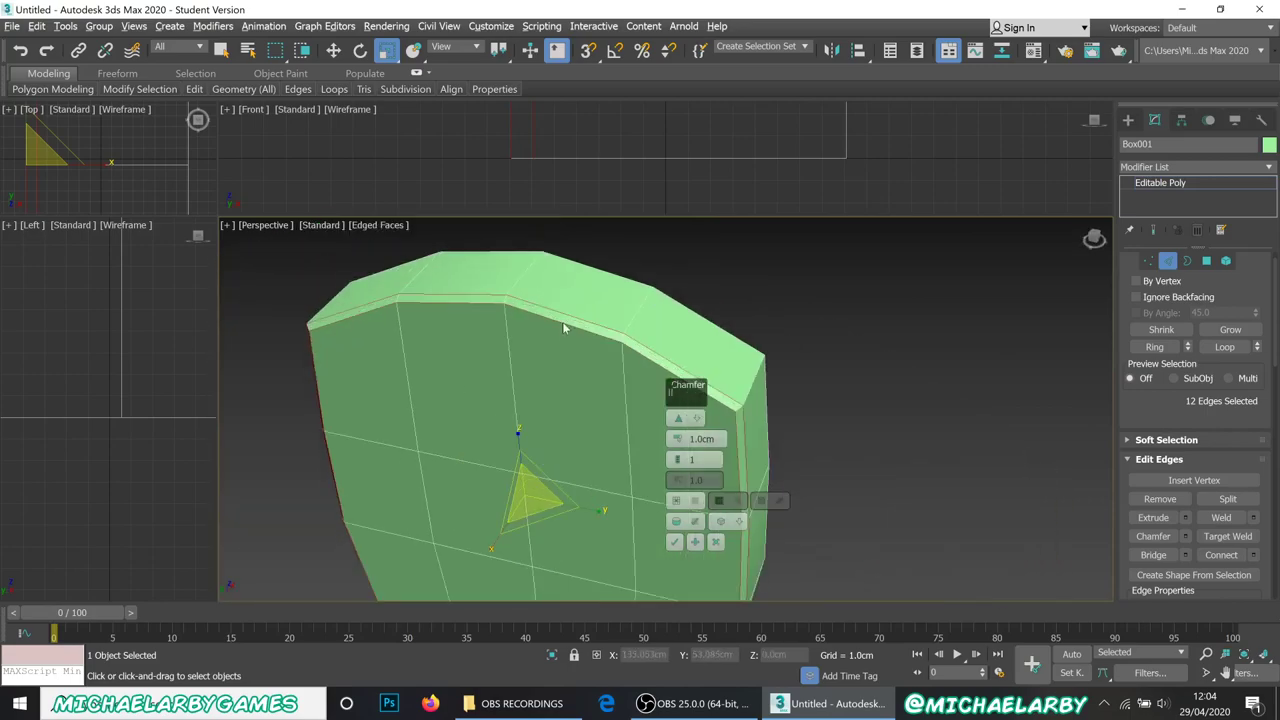
pyautogui.click(673, 543)
# Step: Select the arched top edges and both vertical side edge loops around the slab's opposite broad face
pyautogui.keyDown('alt'); pyautogui.moveTo(708, 402); pyautogui.dragTo(752, 372, button='middle'); pyautogui.keyUp('alt')
pyautogui.click(617, 300)
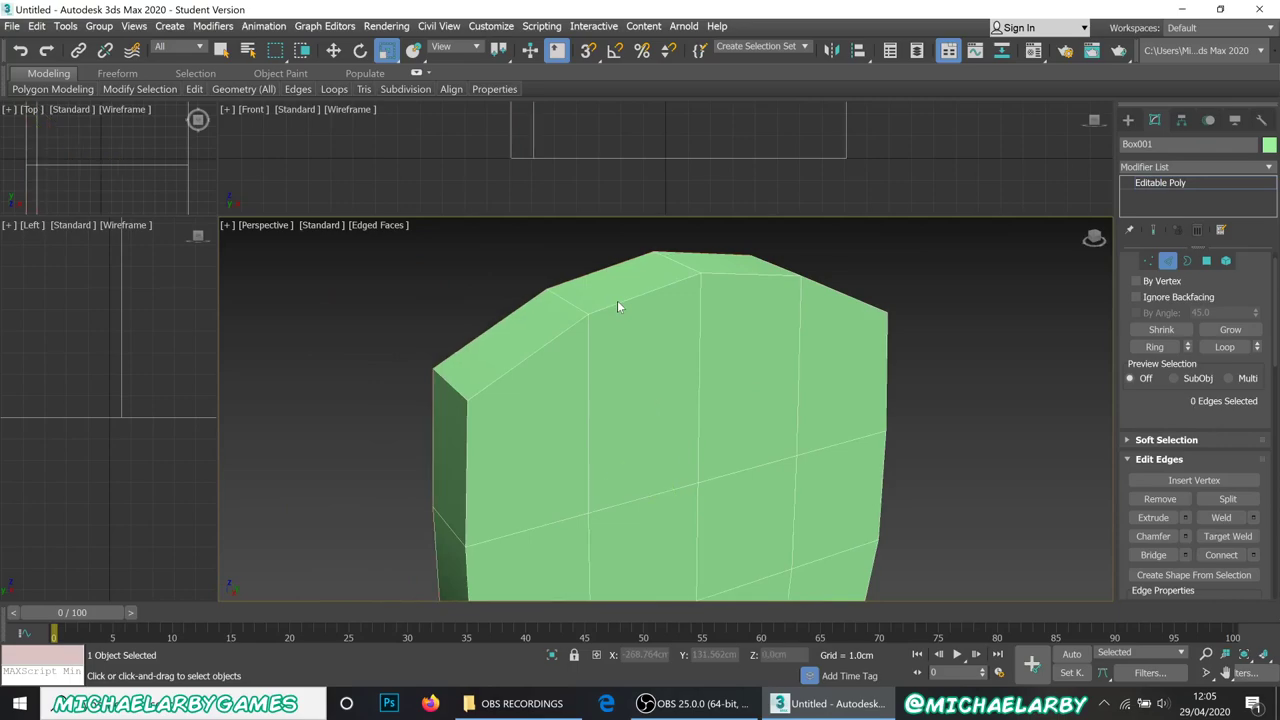
pyautogui.doubleClick(618, 304)
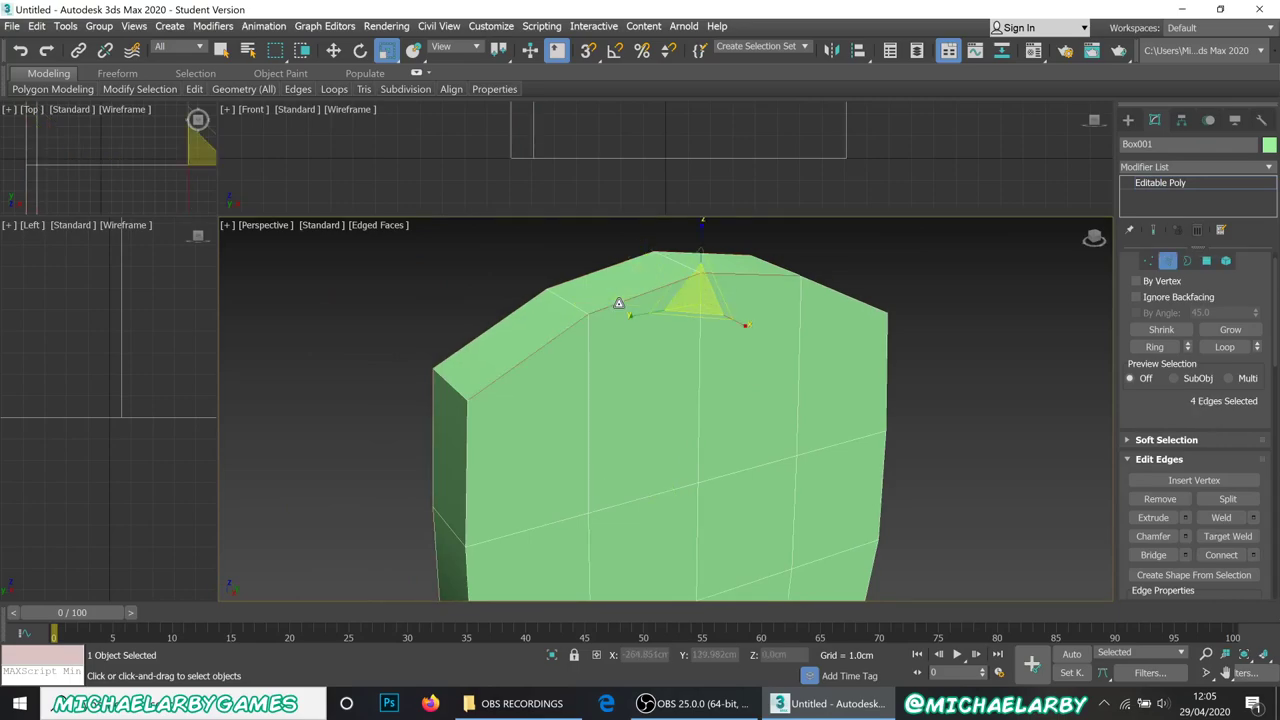
pyautogui.keyDown('ctrl'); pyautogui.doubleClick(466, 458); pyautogui.keyUp('ctrl')
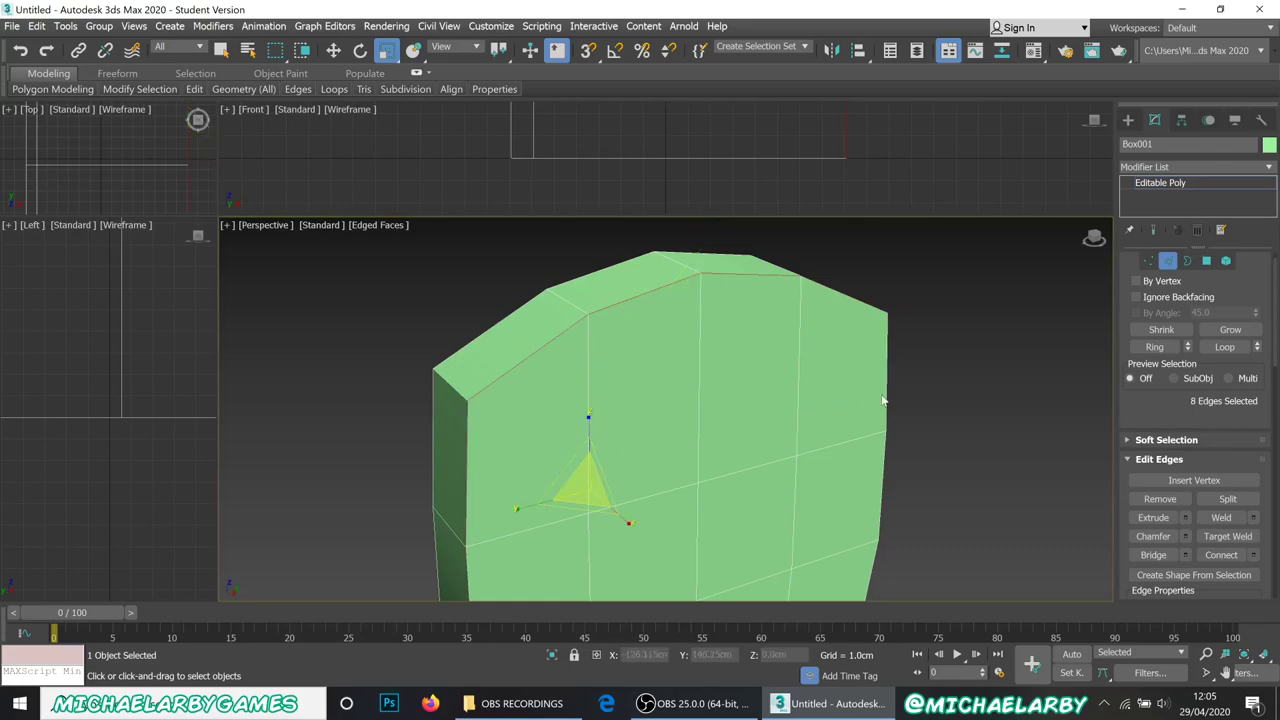
pyautogui.keyDown('alt'); pyautogui.moveTo(868, 391); pyautogui.dragTo(699, 252, button='middle'); pyautogui.keyUp('alt')
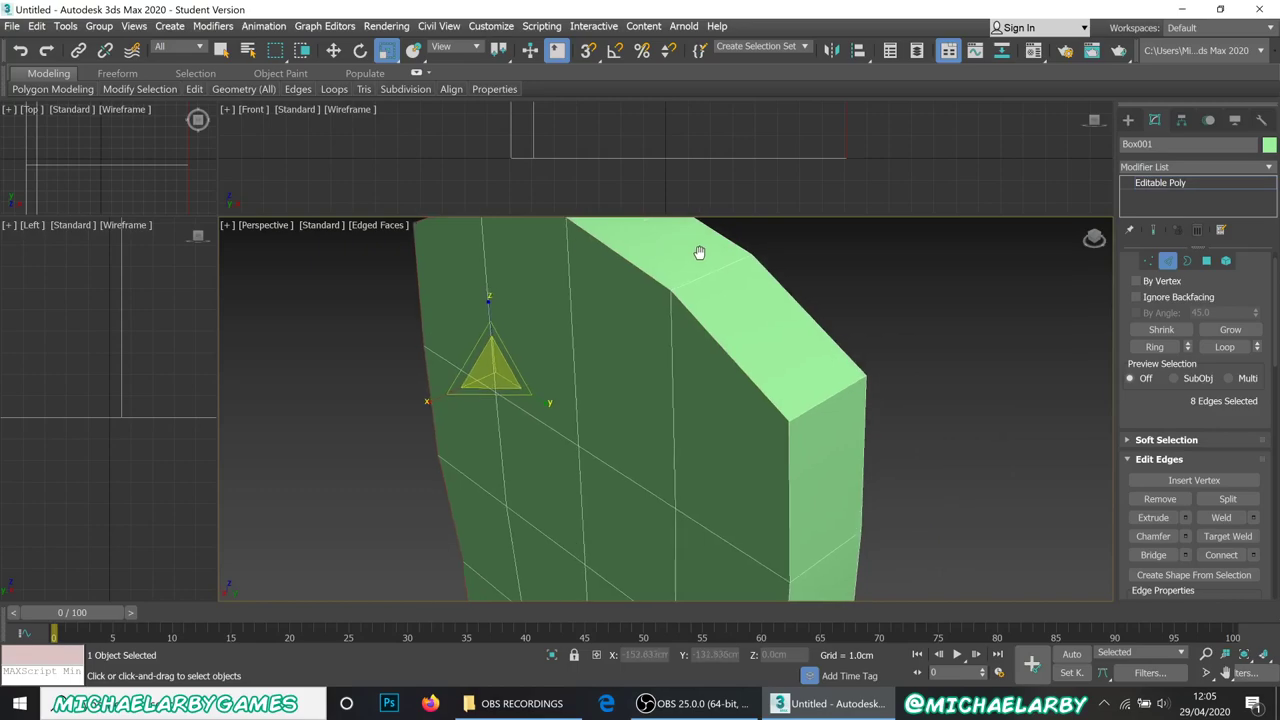
pyautogui.keyDown('ctrl'); pyautogui.doubleClick(788, 489); pyautogui.keyUp('ctrl')
pyautogui.scroll(-3, 736, 400)
pyautogui.keyDown('alt'); pyautogui.moveTo(736, 400); pyautogui.dragTo(661, 328, button='middle'); pyautogui.keyUp('alt')
pyautogui.scroll(-2, 696, 465)
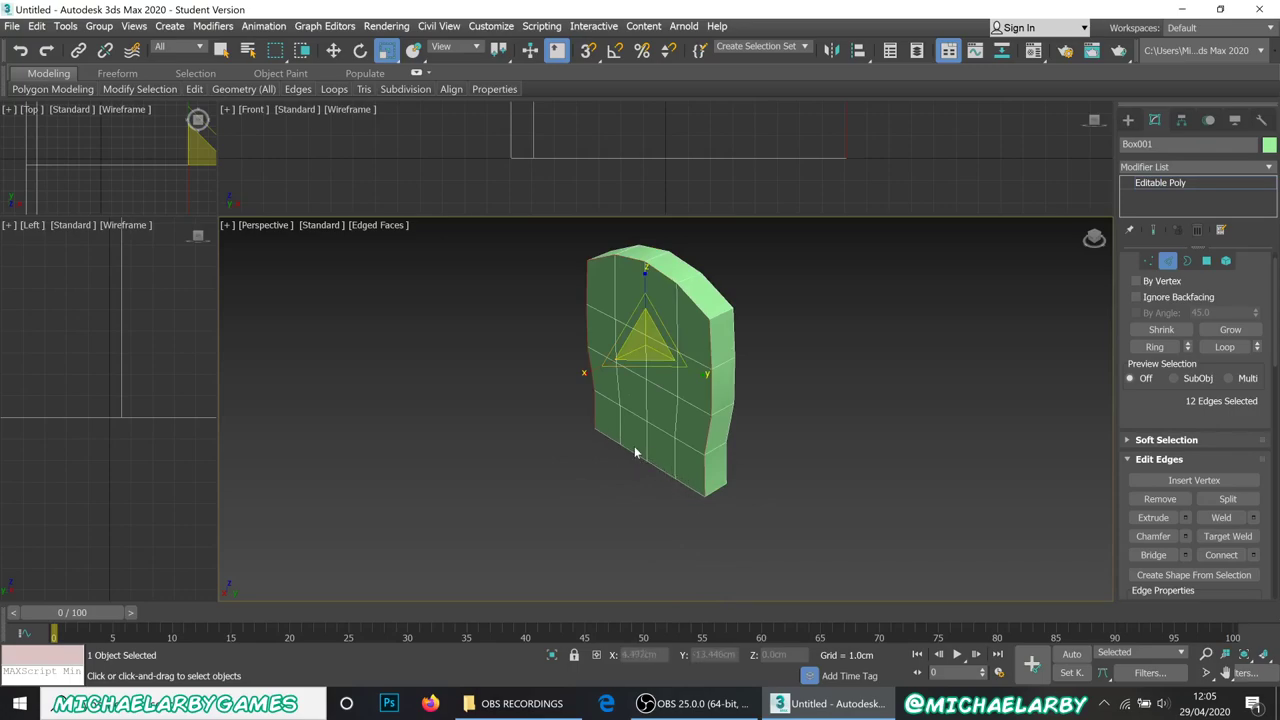
pyautogui.scroll(3, 635, 407)
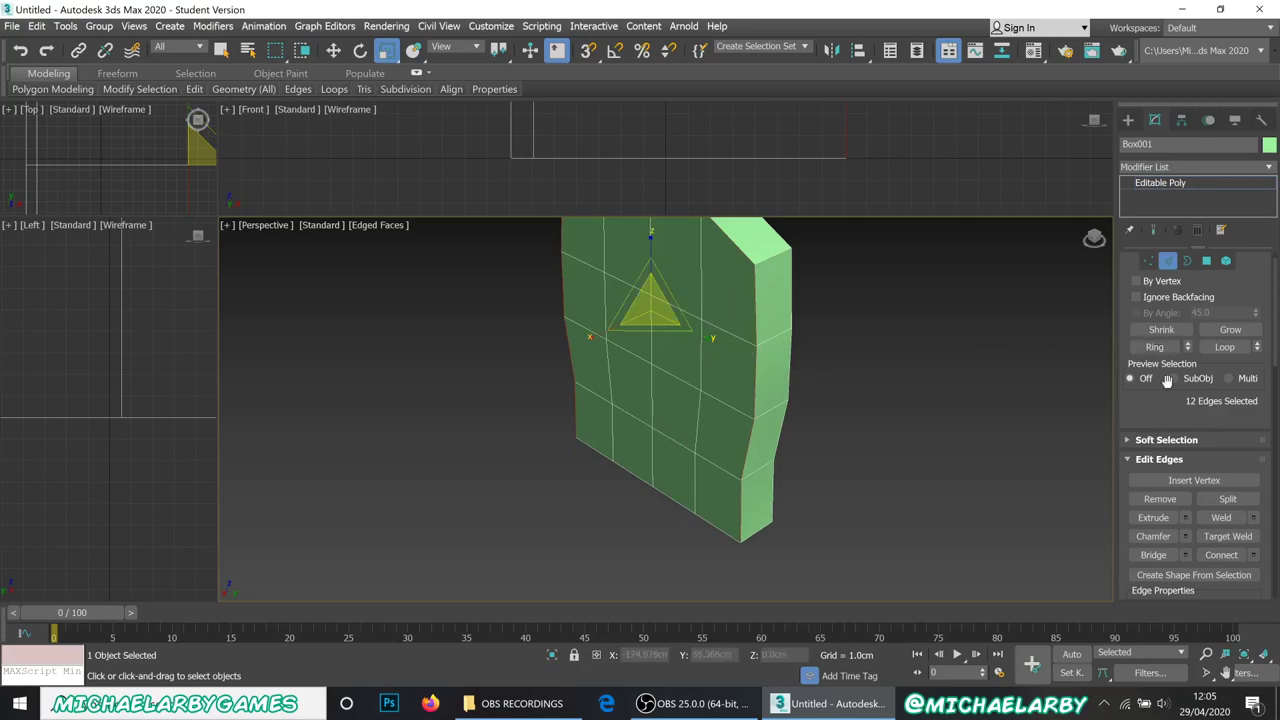
# Step: Chamfer the opposite face's selected outline edges by 1 cm and clear the edge selection
pyautogui.click(1186, 536)
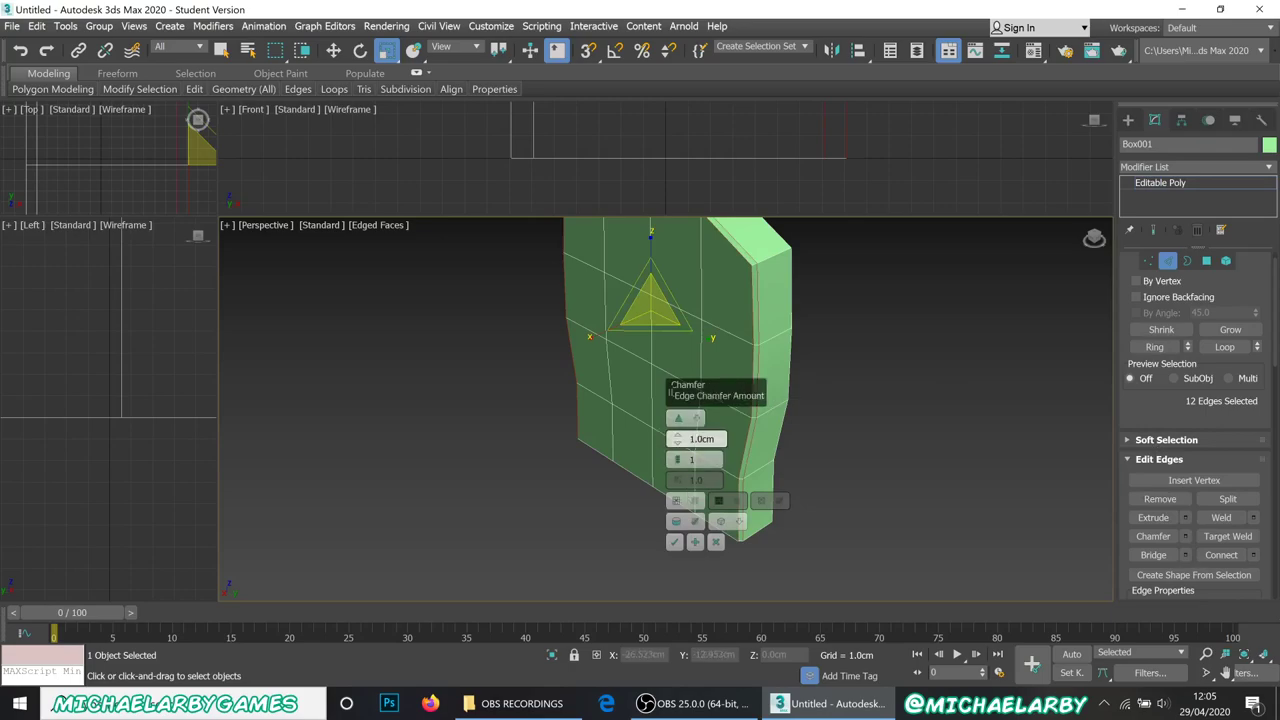
pyautogui.click(674, 540)
pyautogui.click(834, 320)
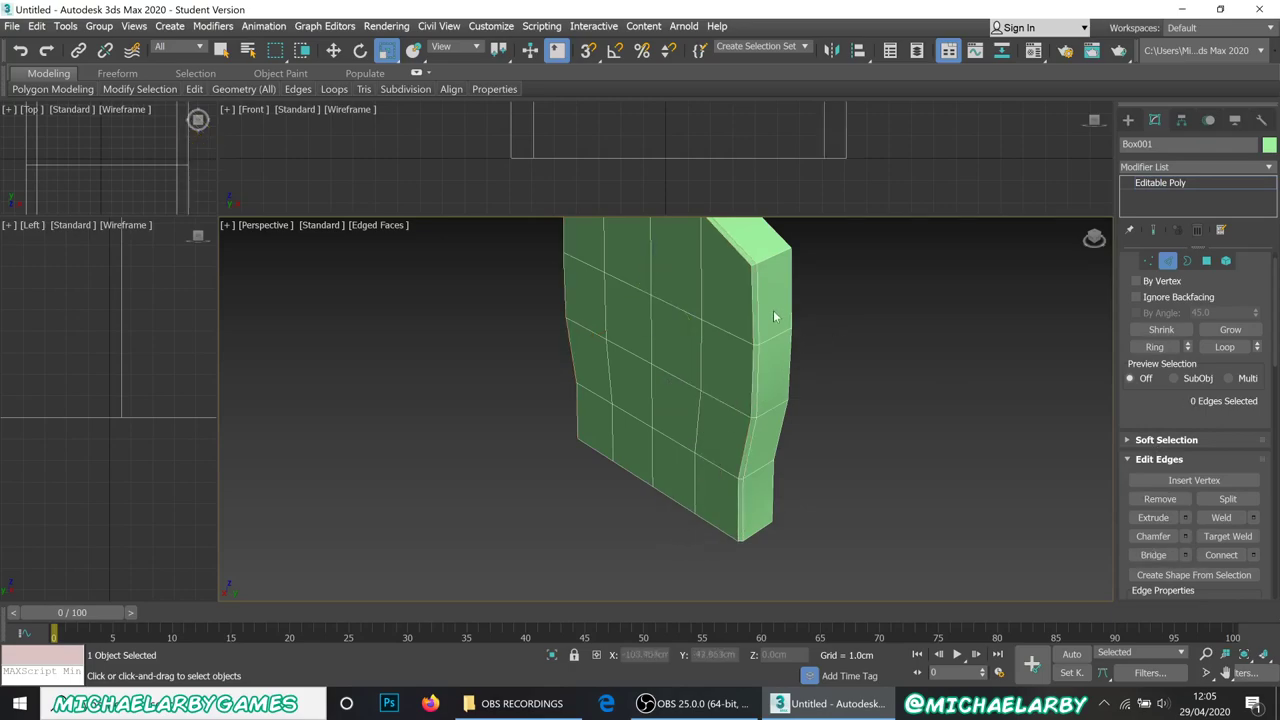
# Step: Examine the slab's chamfered outline and silhouette from several angles, with the edge display both on and off
pyautogui.keyDown('alt'); pyautogui.moveTo(765, 306); pyautogui.dragTo(786, 381, button='middle'); pyautogui.keyUp('alt')
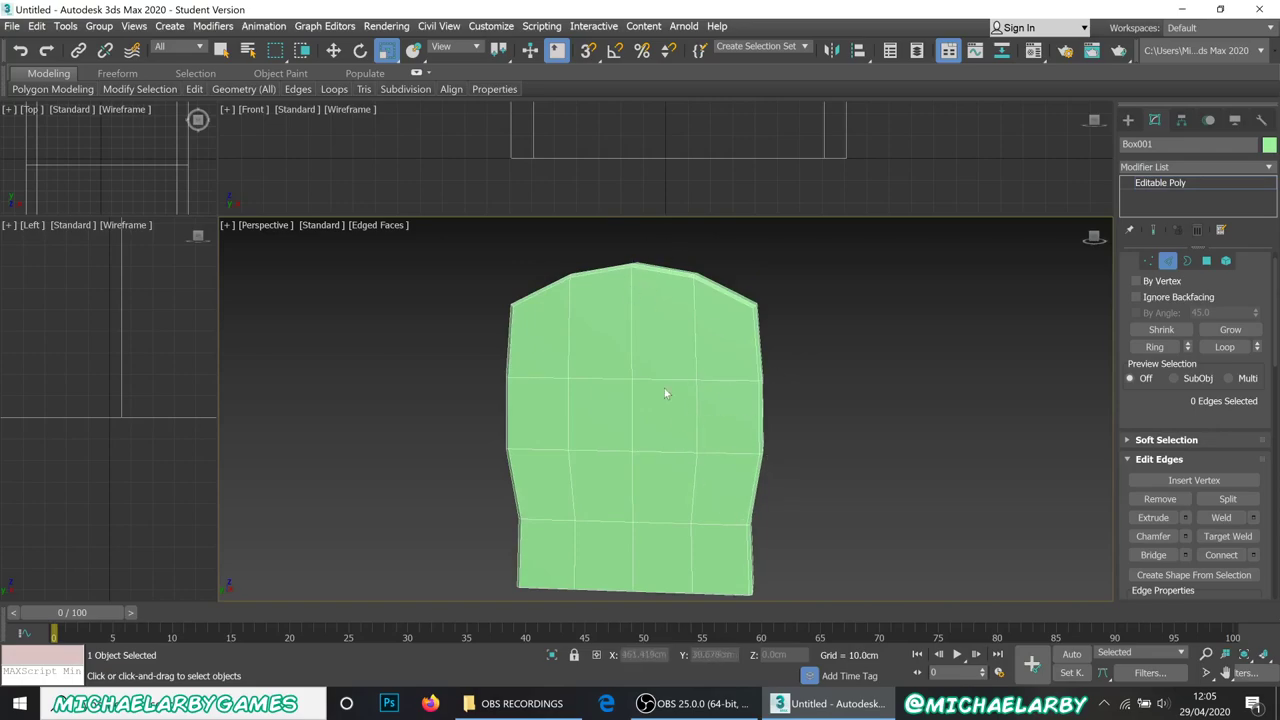
pyautogui.scroll(4, 666, 380)
pyautogui.scroll(-4, 690, 365)
pyautogui.keyDown('alt'); pyautogui.moveTo(696, 382); pyautogui.dragTo(790, 393, button='middle'); pyautogui.keyUp('alt')
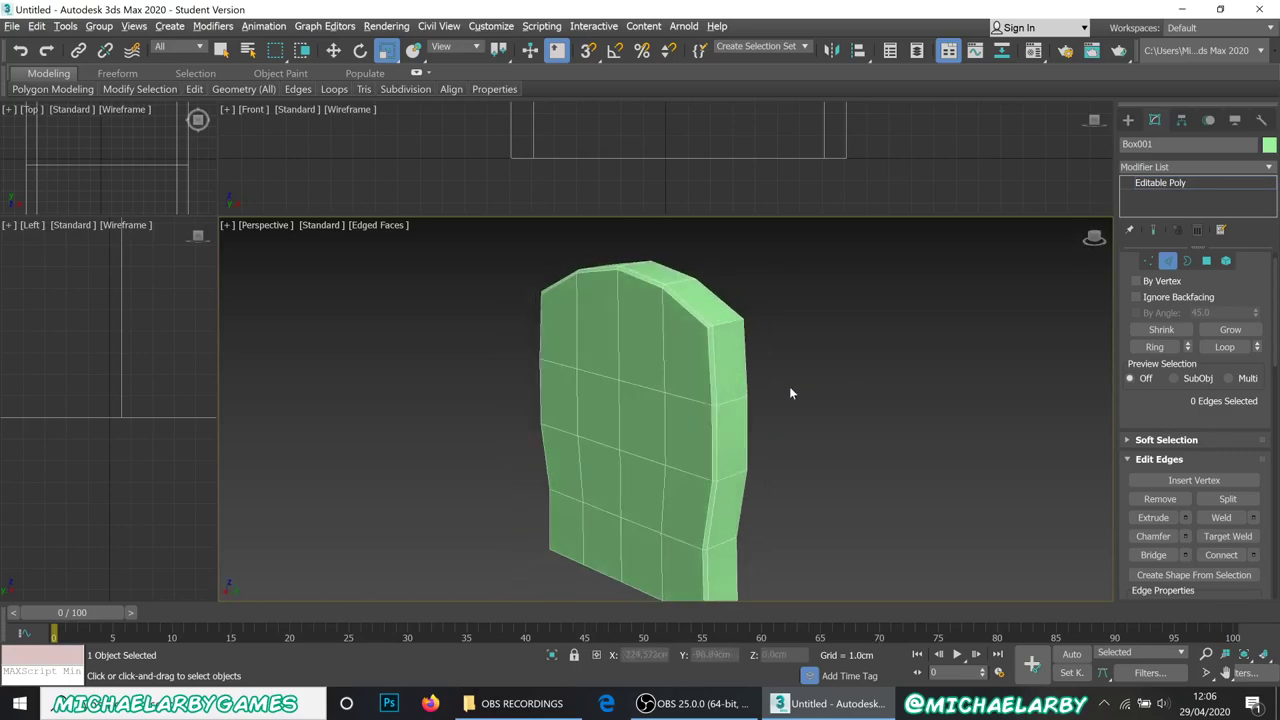
pyautogui.press('F4')
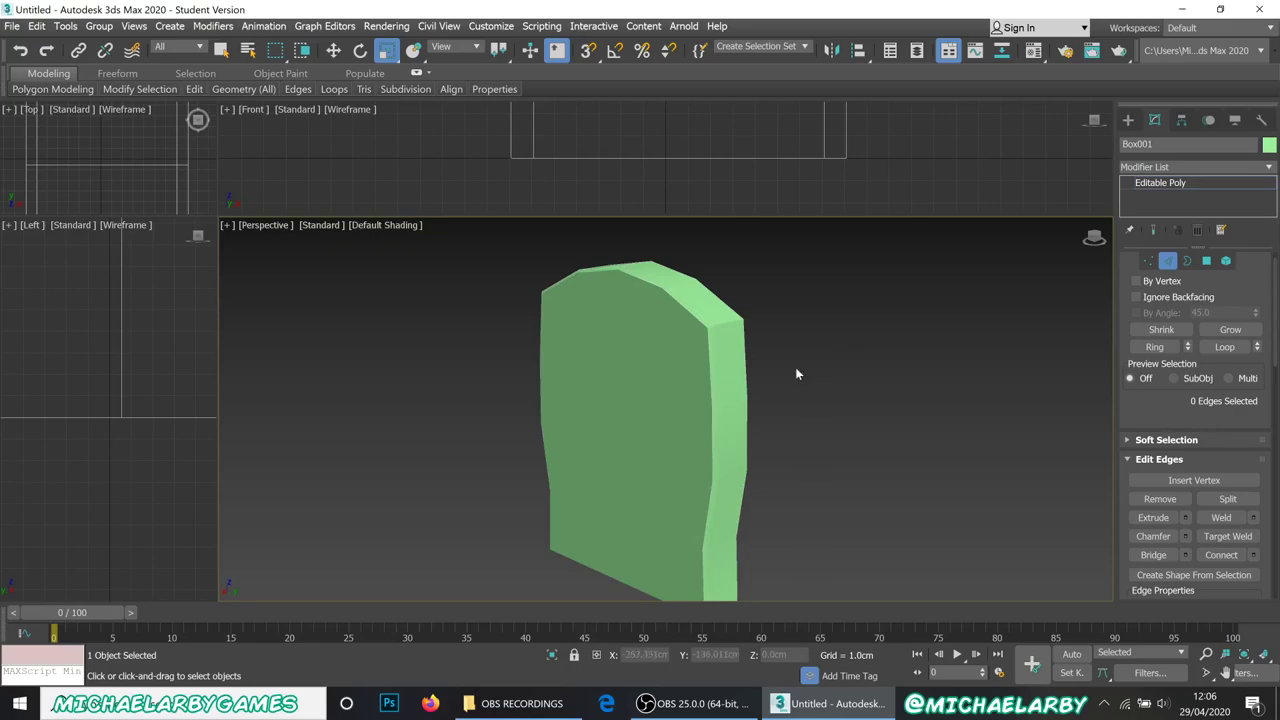
pyautogui.scroll(3, 711, 360)
pyautogui.keyDown('alt'); pyautogui.moveTo(713, 362); pyautogui.dragTo(593, 378, button='middle'); pyautogui.keyUp('alt')
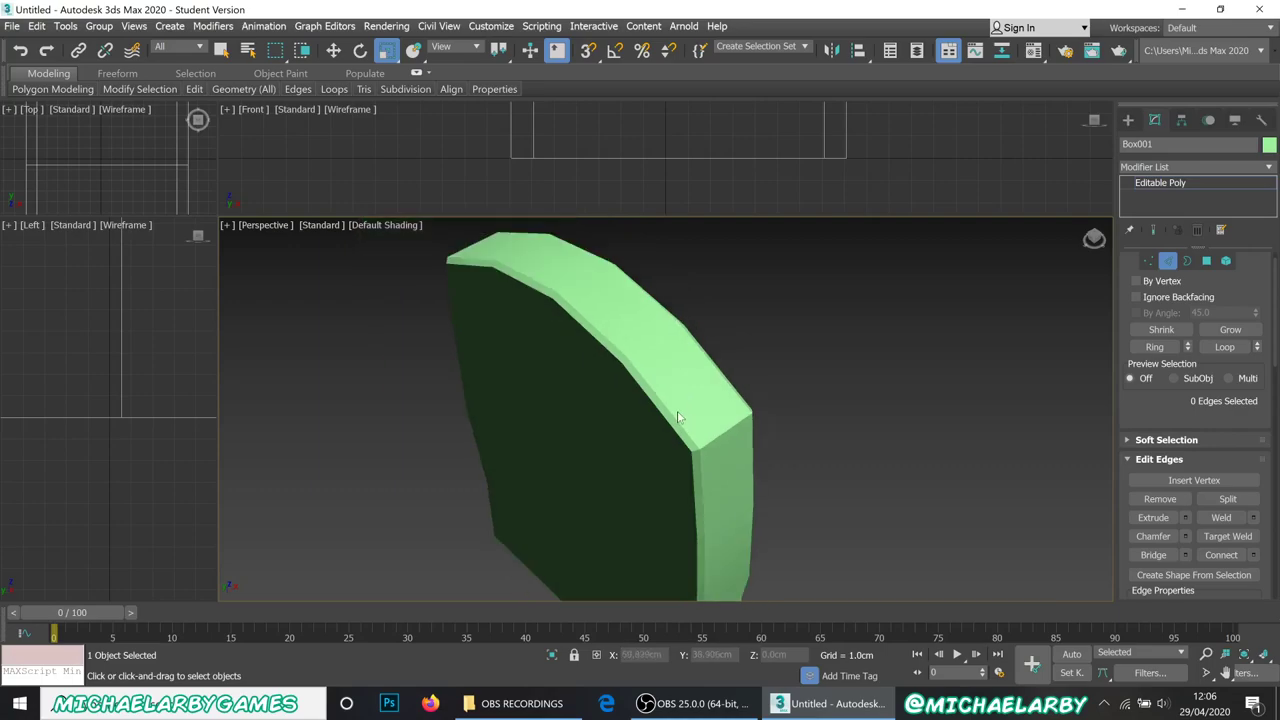
pyautogui.keyDown('alt'); pyautogui.moveTo(675, 422); pyautogui.dragTo(768, 426, button='middle'); pyautogui.keyUp('alt')
pyautogui.moveTo(798, 372); pyautogui.dragTo(709, 275, button='middle')
pyautogui.keyDown('alt'); pyautogui.moveTo(756, 402); pyautogui.dragTo(714, 405, button='middle'); pyautogui.keyUp('alt')
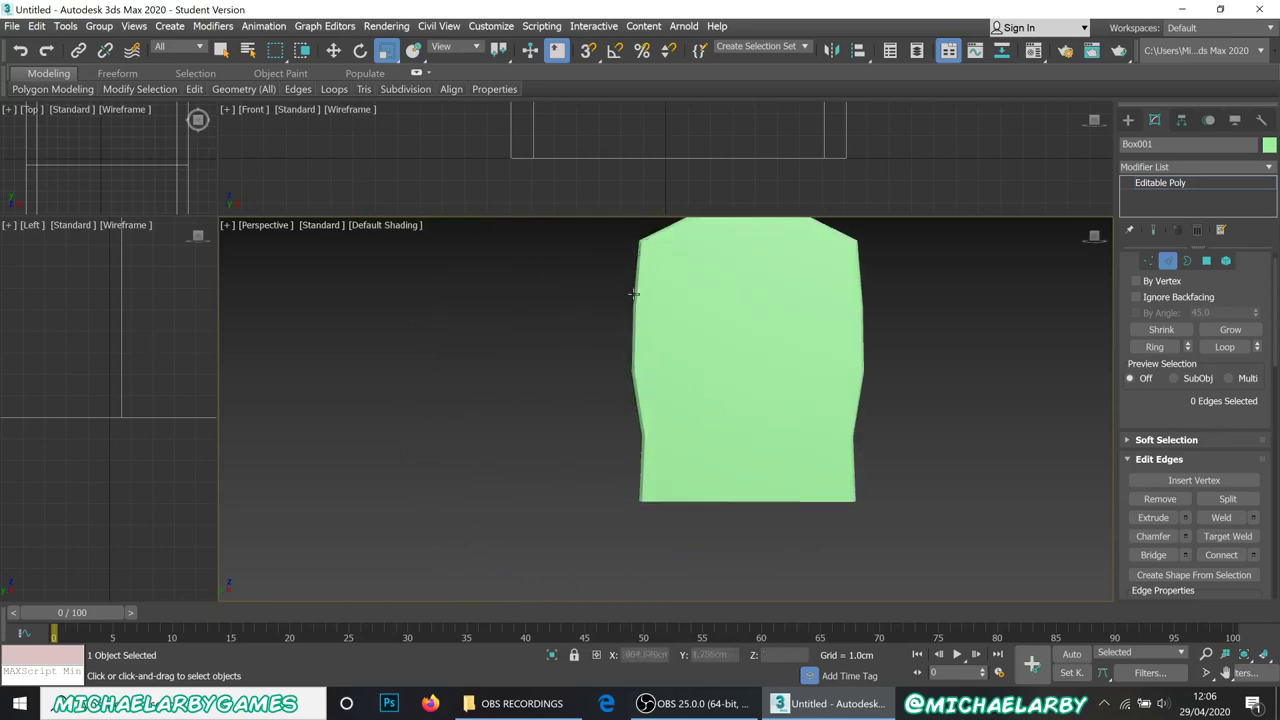
pyautogui.keyDown('alt'); pyautogui.moveTo(591, 423); pyautogui.dragTo(645, 410, button='middle'); pyautogui.keyUp('alt')
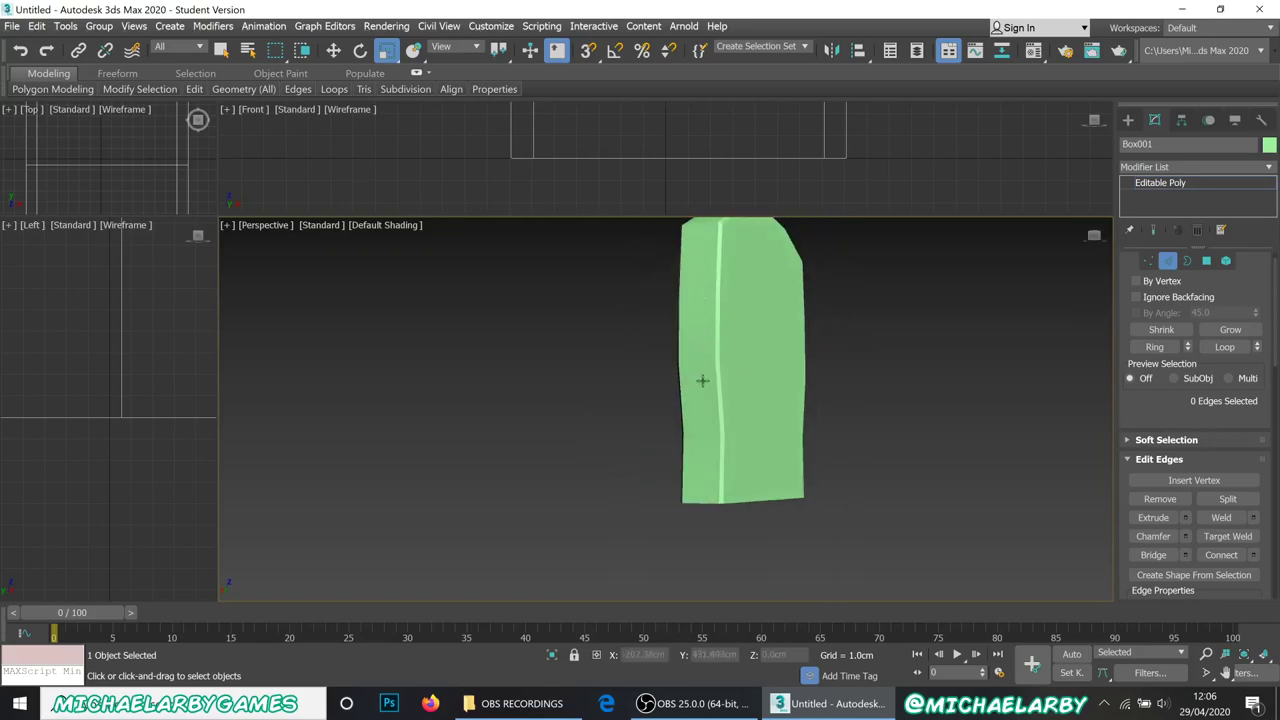
pyautogui.keyDown('alt'); pyautogui.moveTo(806, 322); pyautogui.dragTo(742, 388, button='middle'); pyautogui.keyUp('alt')
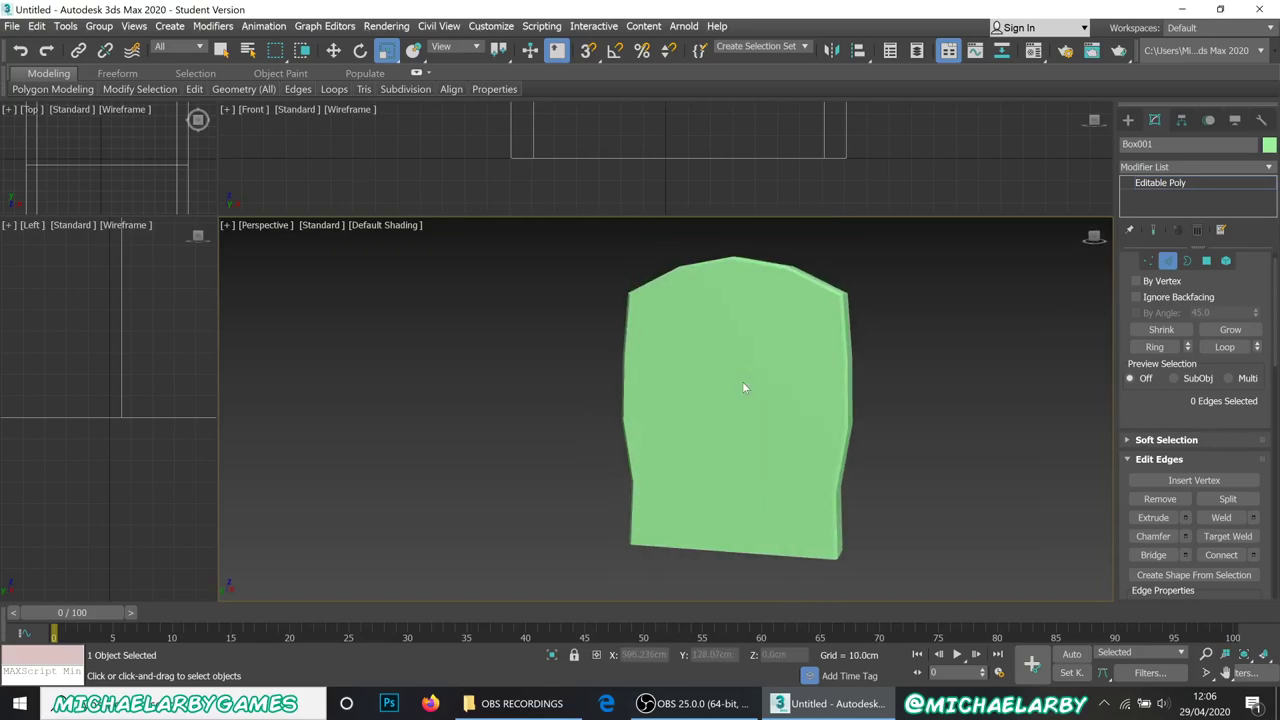
pyautogui.press('F4')
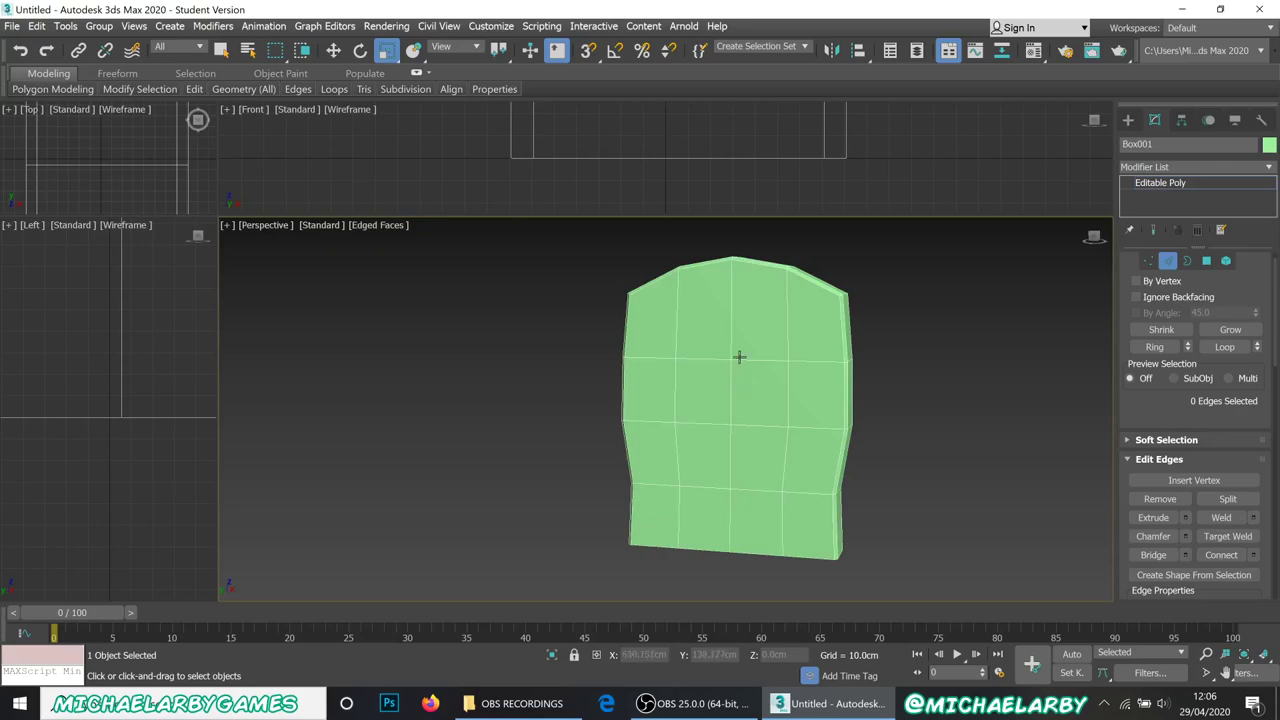
pyautogui.scroll(2, 710, 394)
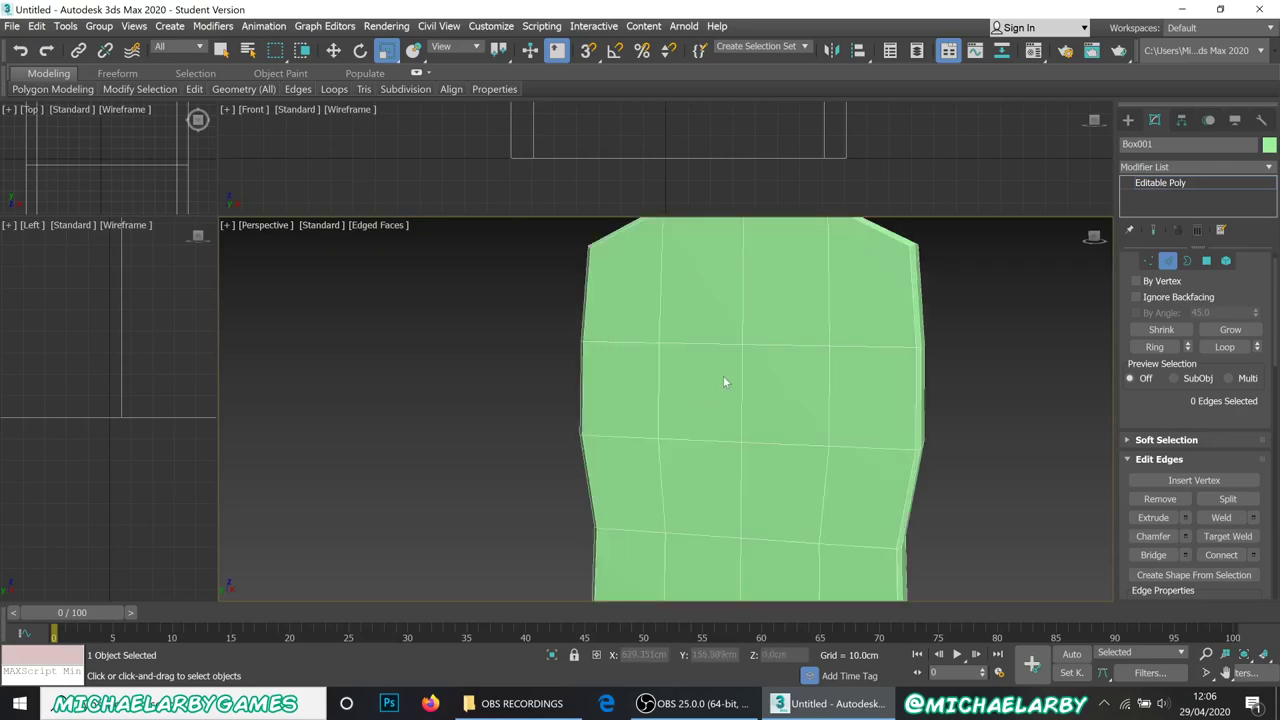
# Step: Examine the slab's underside and the ends of its chamfered side edges up close from several angles
pyautogui.scroll(-2, 726, 380)
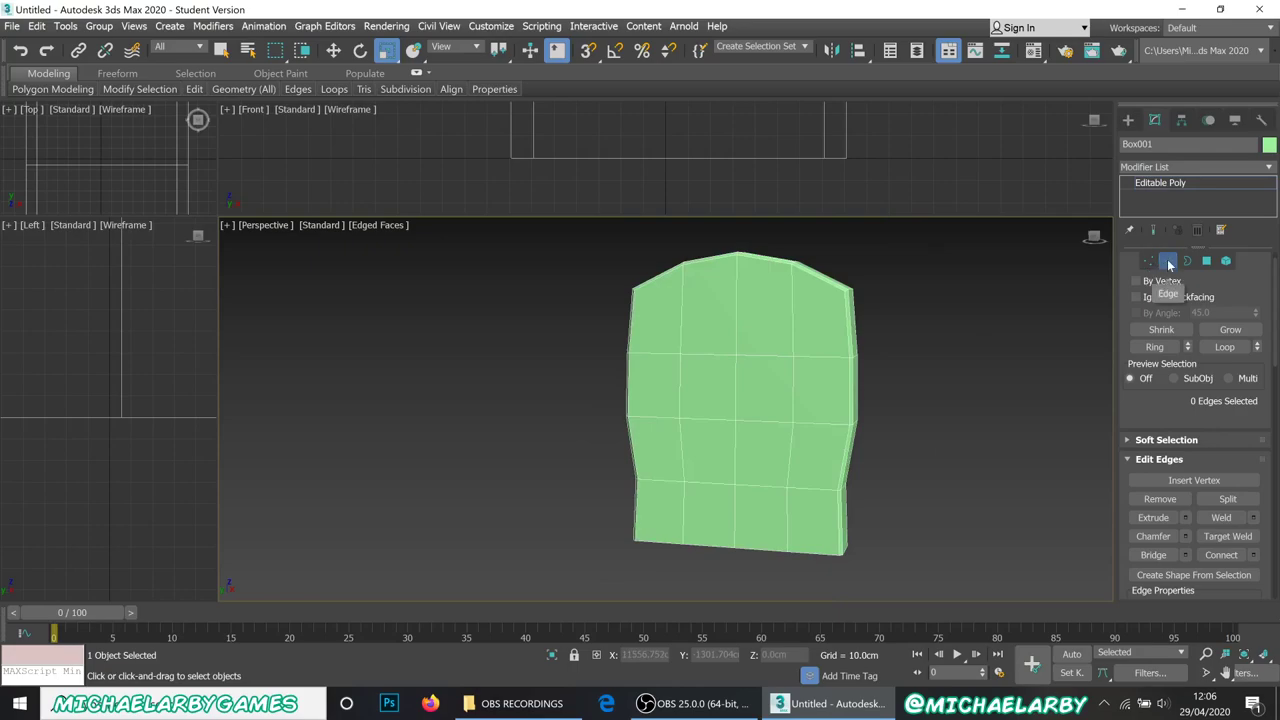
pyautogui.keyDown('alt'); pyautogui.moveTo(780, 510); pyautogui.dragTo(787, 442, button='middle'); pyautogui.keyUp('alt')
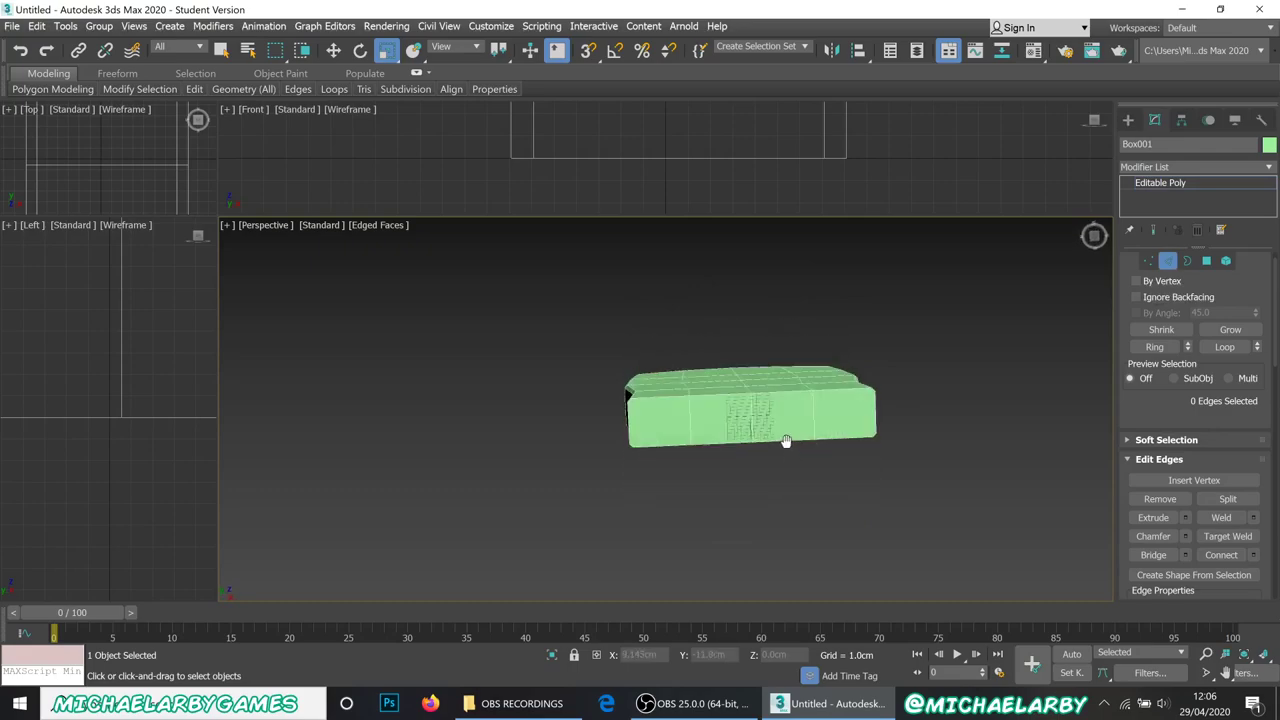
pyautogui.scroll(6, 642, 418)
pyautogui.keyDown('alt'); pyautogui.moveTo(684, 367); pyautogui.dragTo(682, 449, button='middle'); pyautogui.keyUp('alt')
pyautogui.scroll(2, 707, 420)
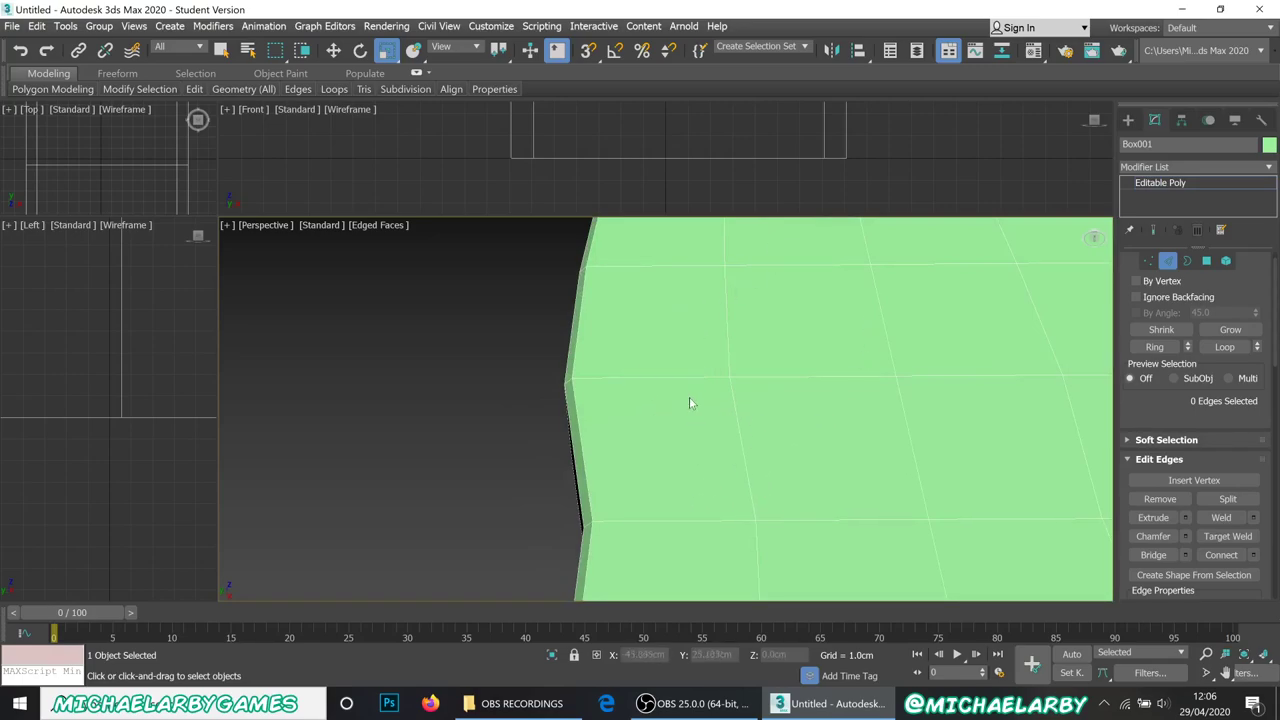
pyautogui.keyDown('alt'); pyautogui.moveTo(666, 491); pyautogui.dragTo(668, 454, button='middle'); pyautogui.keyUp('alt')
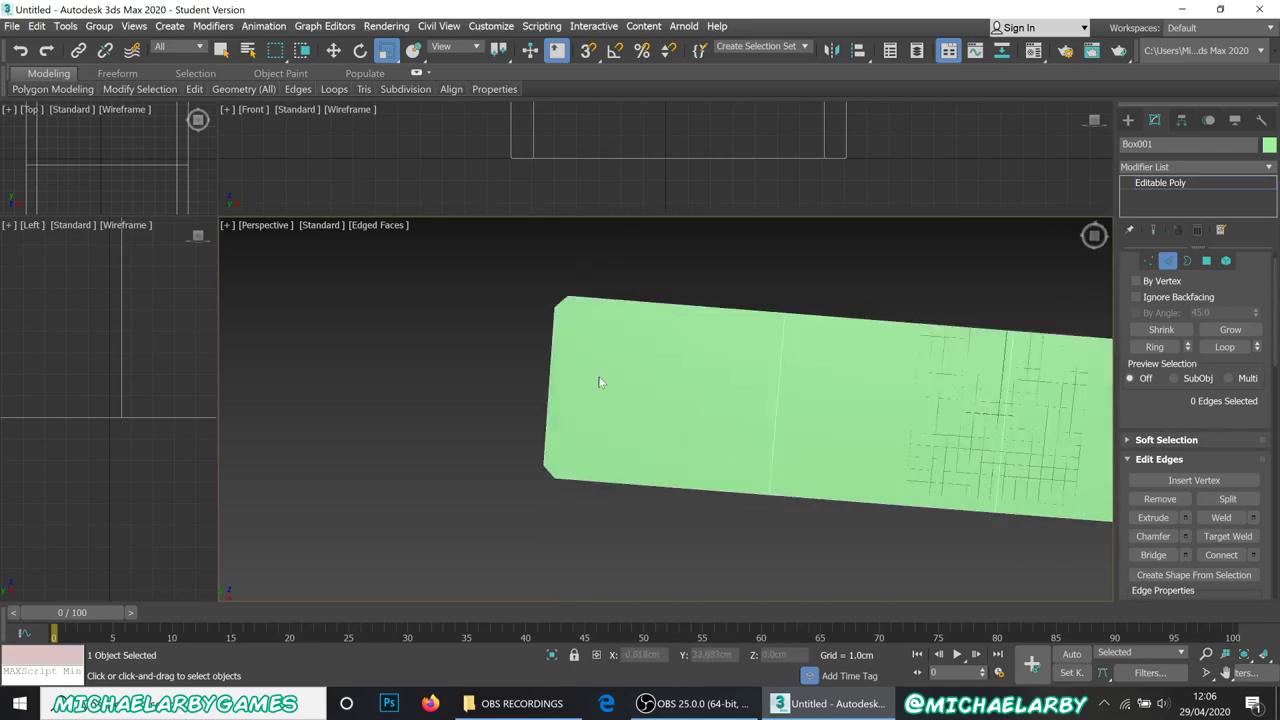
pyautogui.keyDown('alt'); pyautogui.moveTo(587, 337); pyautogui.dragTo(593, 349, button='middle'); pyautogui.keyUp('alt')
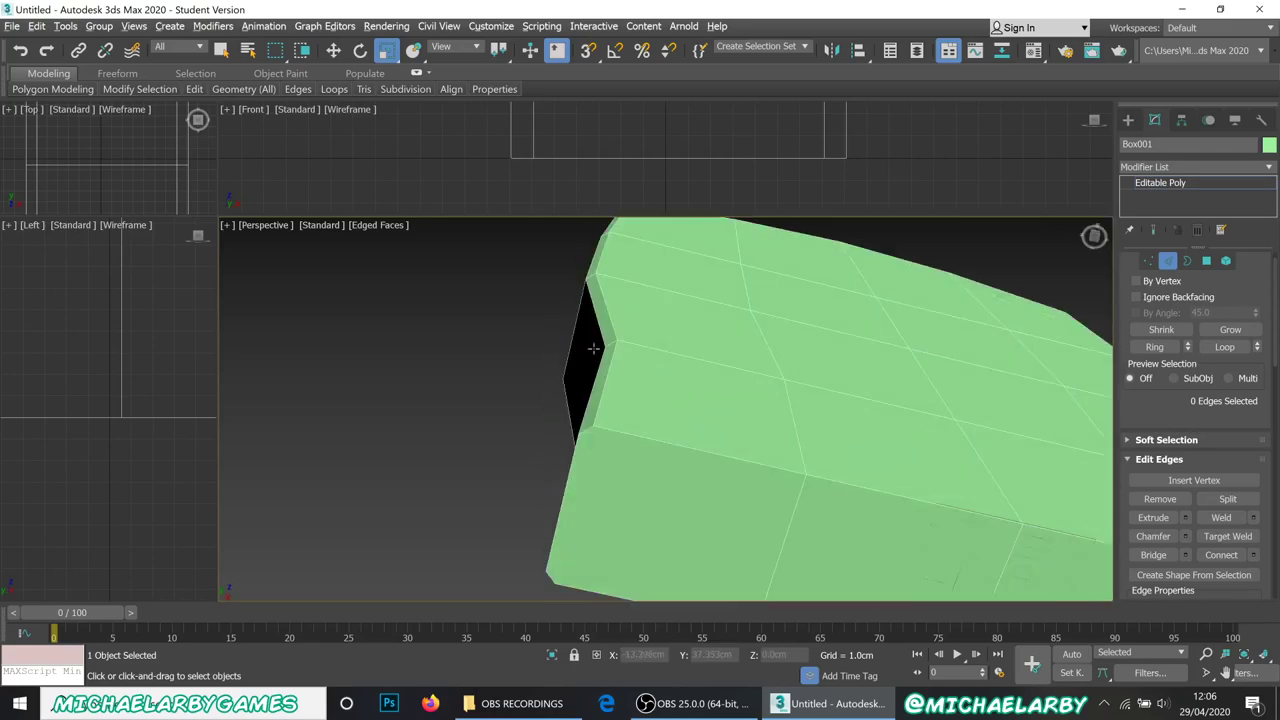
pyautogui.keyDown('alt'); pyautogui.moveTo(624, 443); pyautogui.dragTo(643, 471, button='middle'); pyautogui.keyUp('alt')
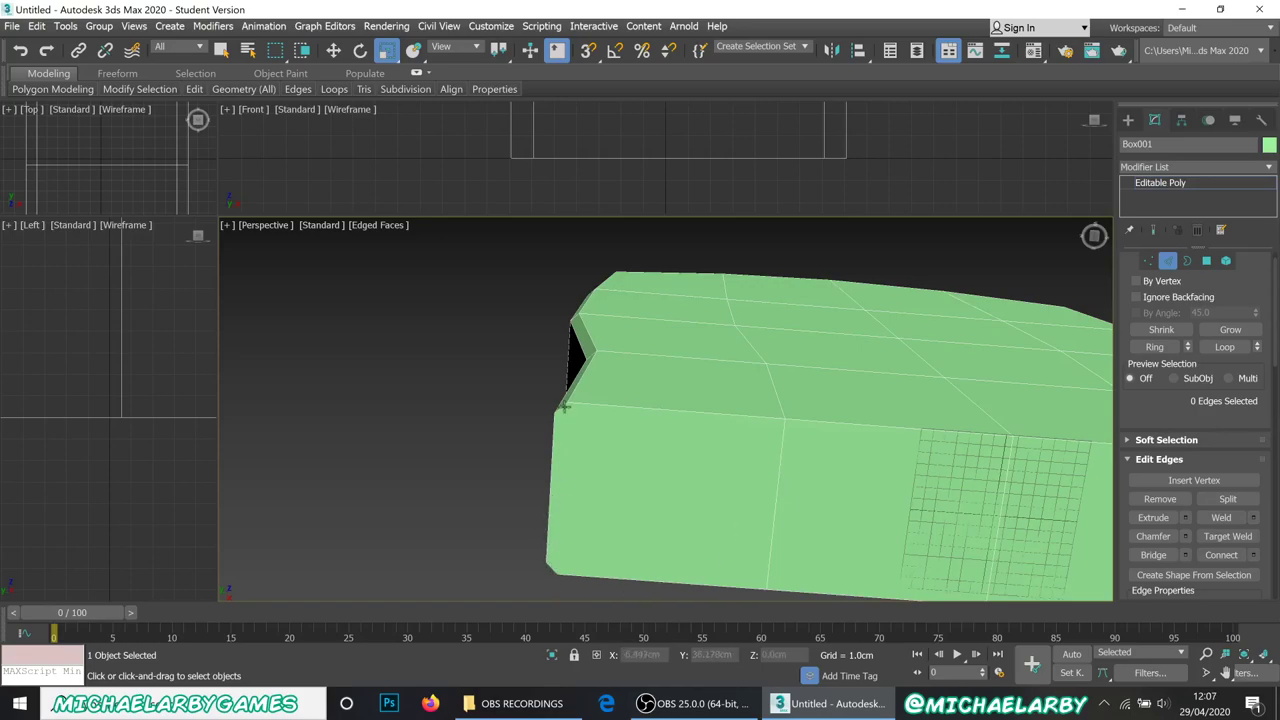
pyautogui.moveTo(591, 443); pyautogui.dragTo(826, 309, button='middle')
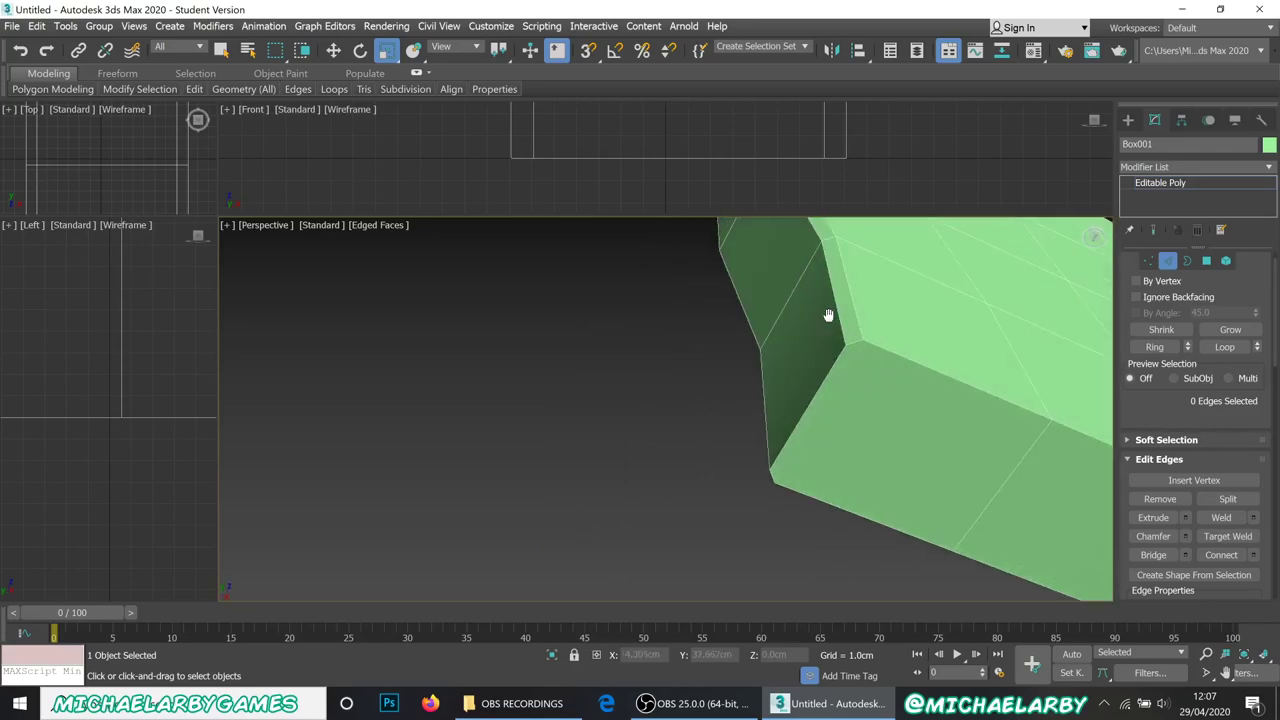
pyautogui.click(814, 394)
pyautogui.keyDown('alt'); pyautogui.moveTo(814, 394); pyautogui.dragTo(742, 393, button='middle'); pyautogui.keyUp('alt')
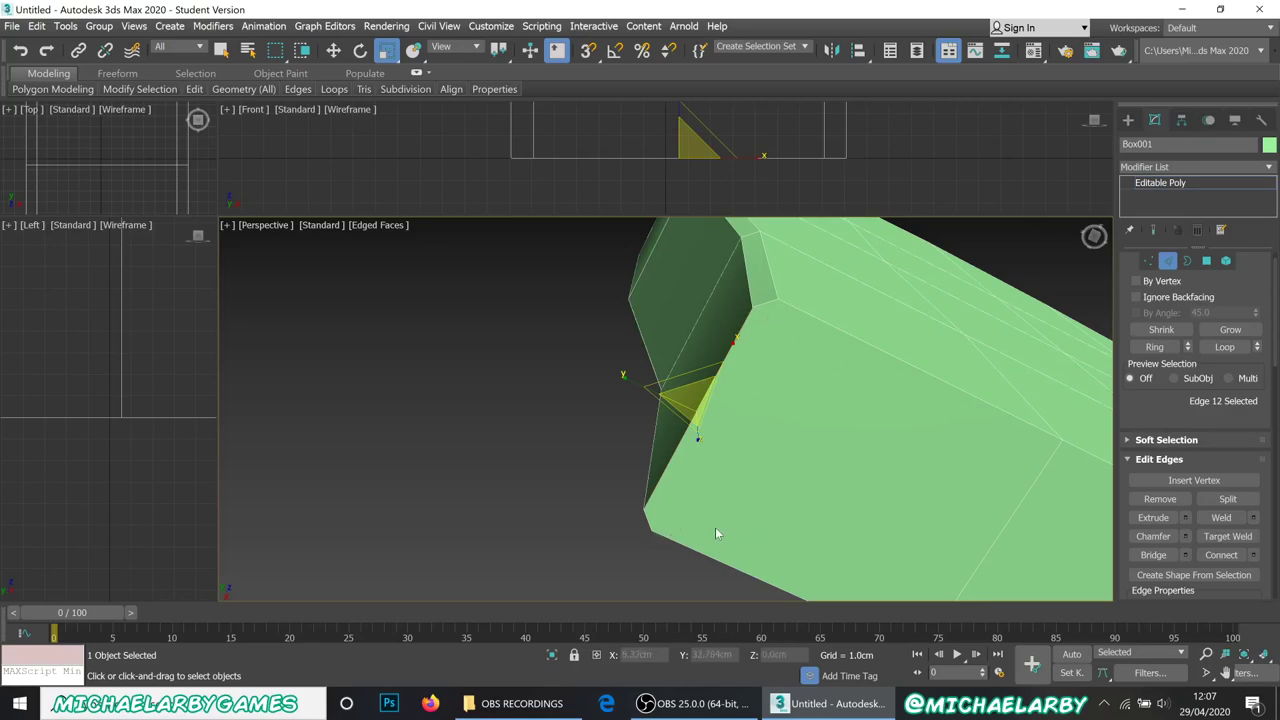
# Step: Connect the two inner chamfer vertices at one end of the slab's underside with an edge and clear the vertex selection
pyautogui.click(1149, 264)
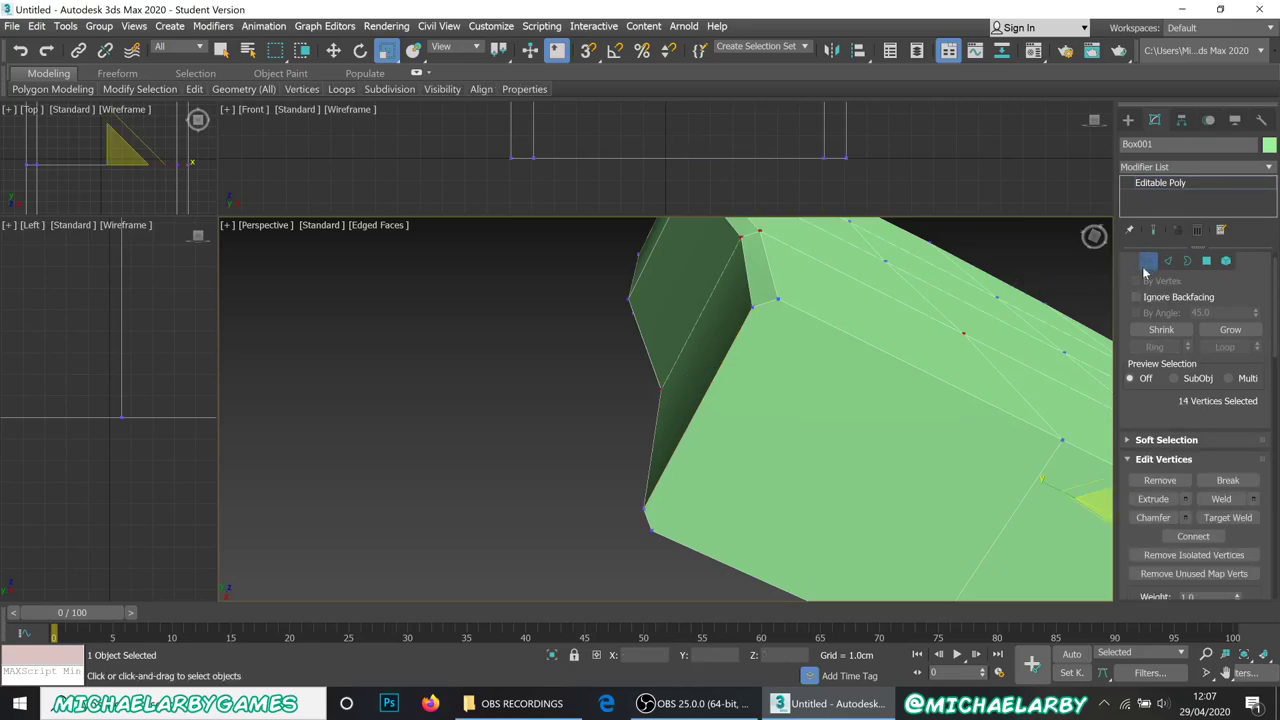
pyautogui.click(779, 302)
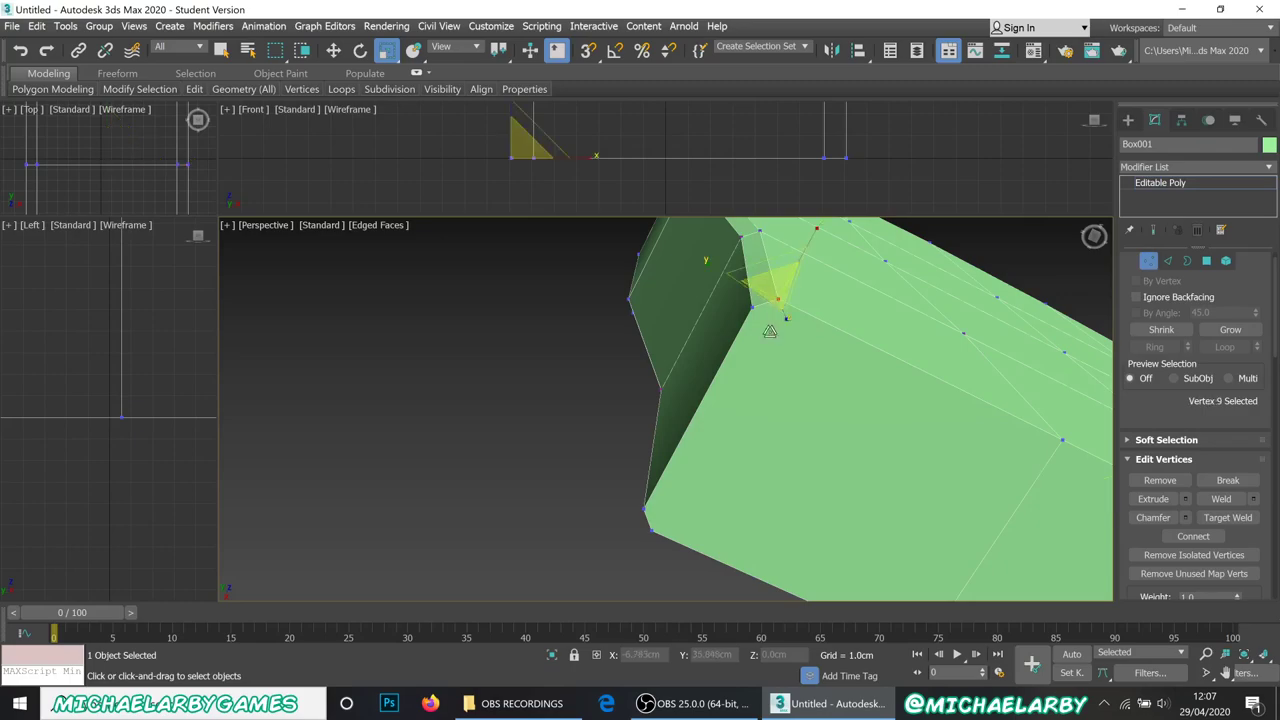
pyautogui.keyDown('ctrl'); pyautogui.click(652, 531); pyautogui.keyUp('ctrl')
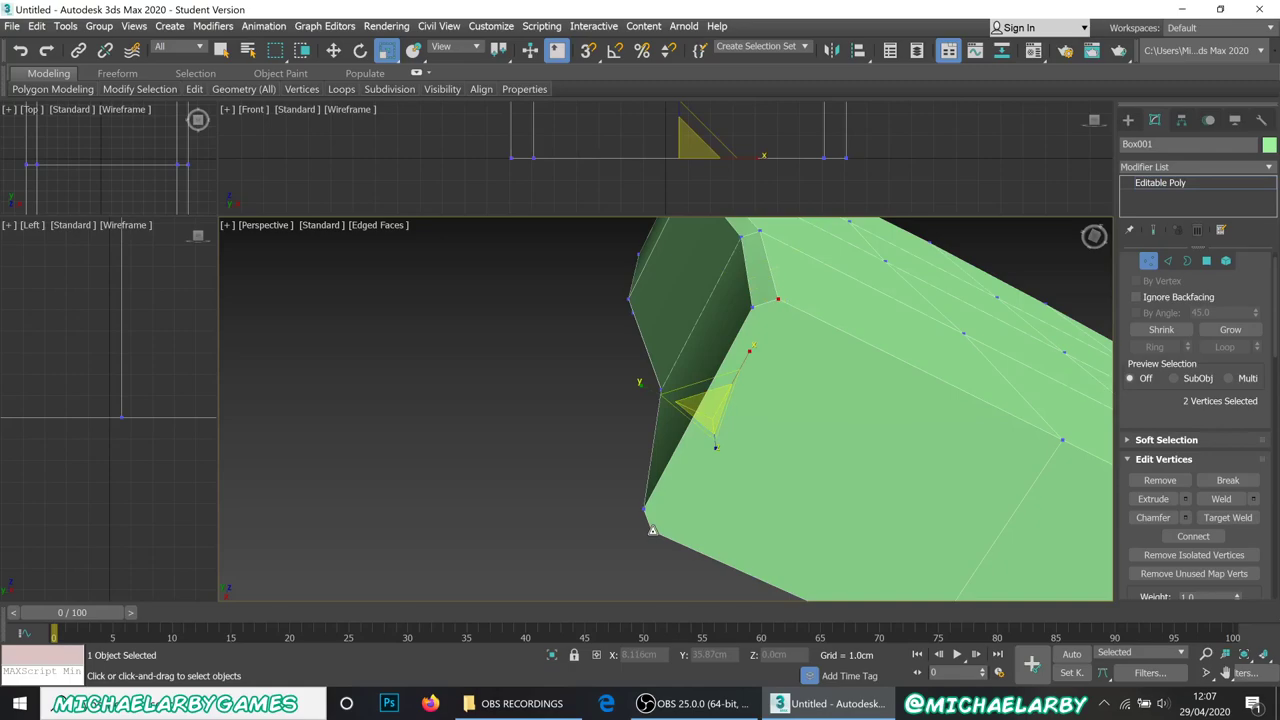
pyautogui.scroll(-1, 1175, 400)
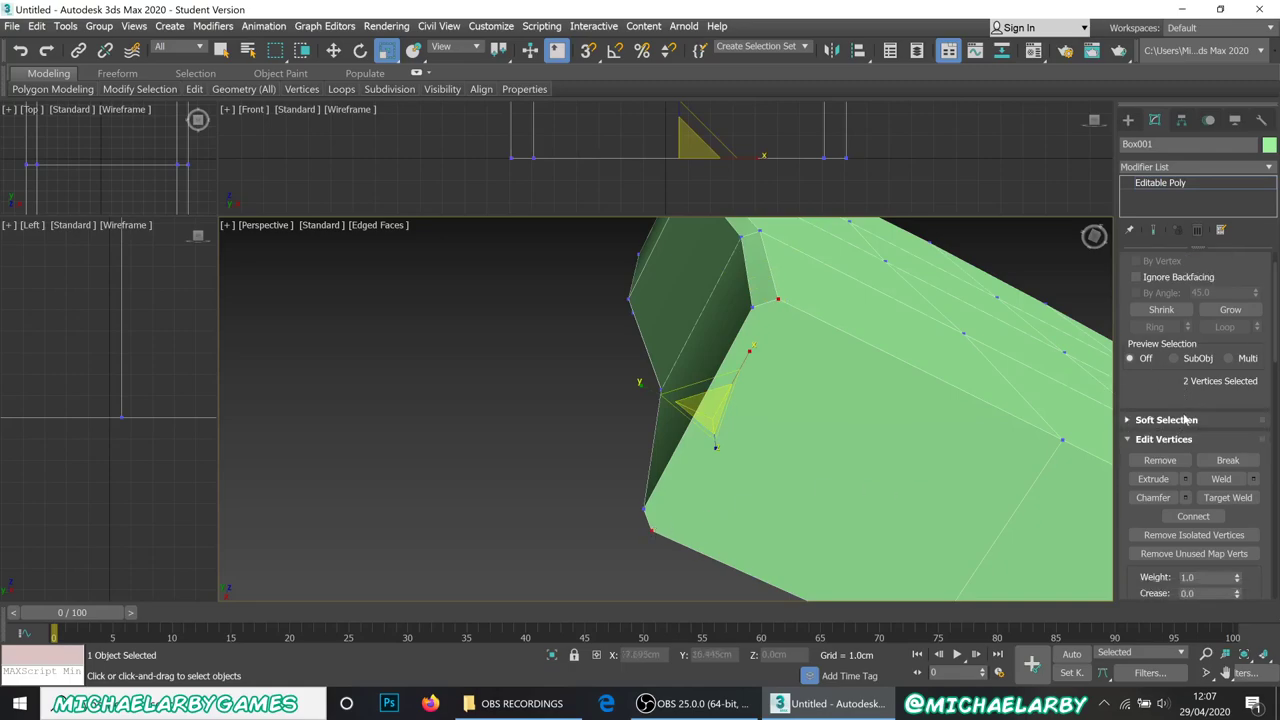
pyautogui.click(1193, 516)
pyautogui.click(519, 435)
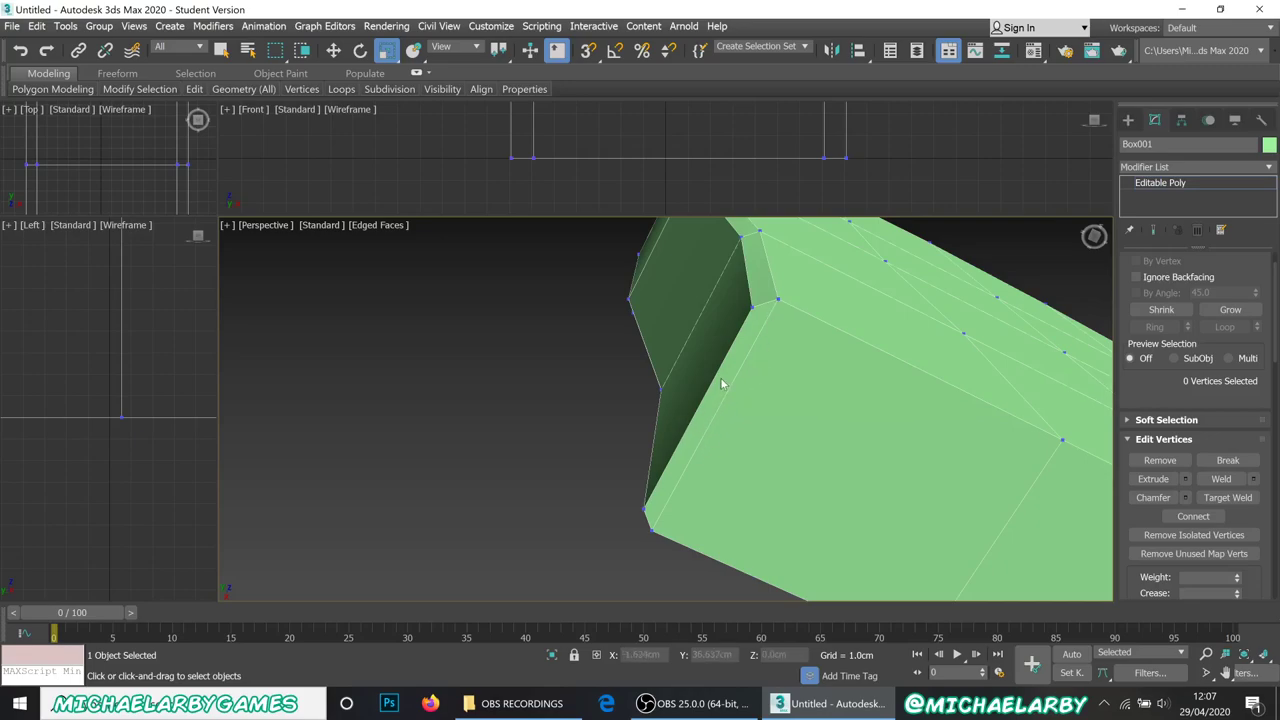
# Step: Check the split underside by selecting the narrow end polygon and the larger polygon beside it
pyautogui.press('4')
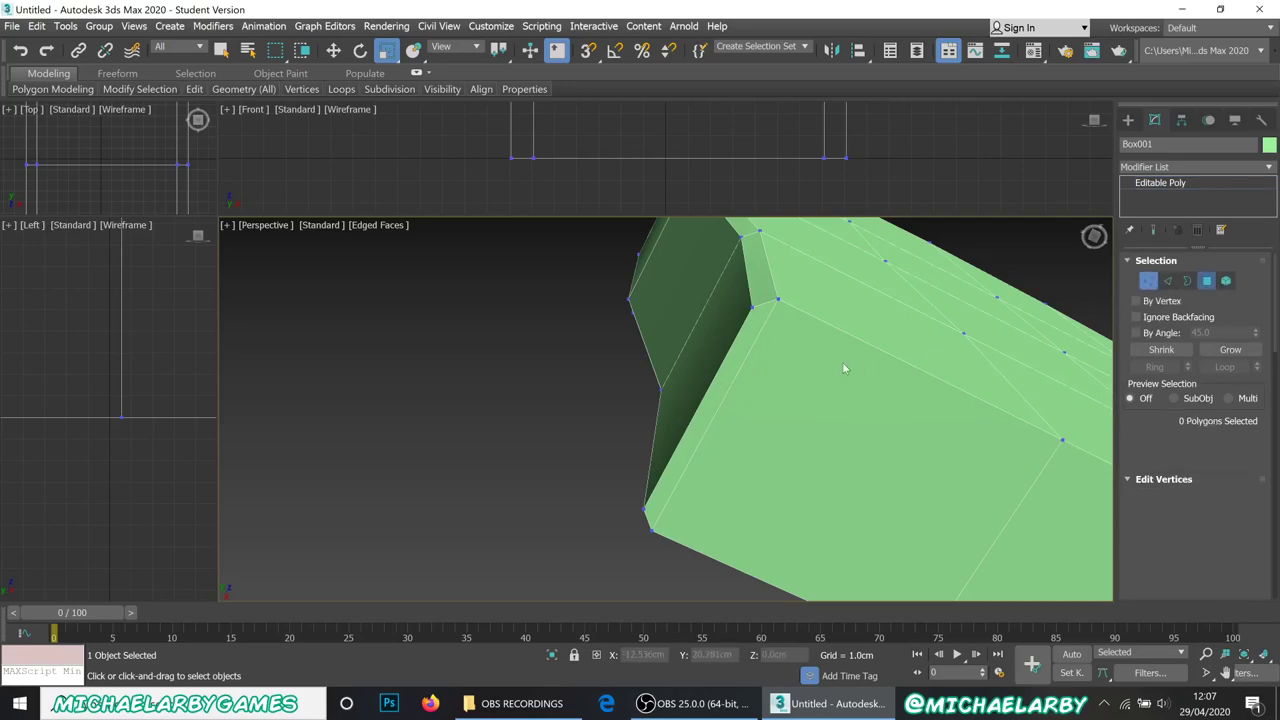
pyautogui.click(709, 437)
pyautogui.click(818, 412)
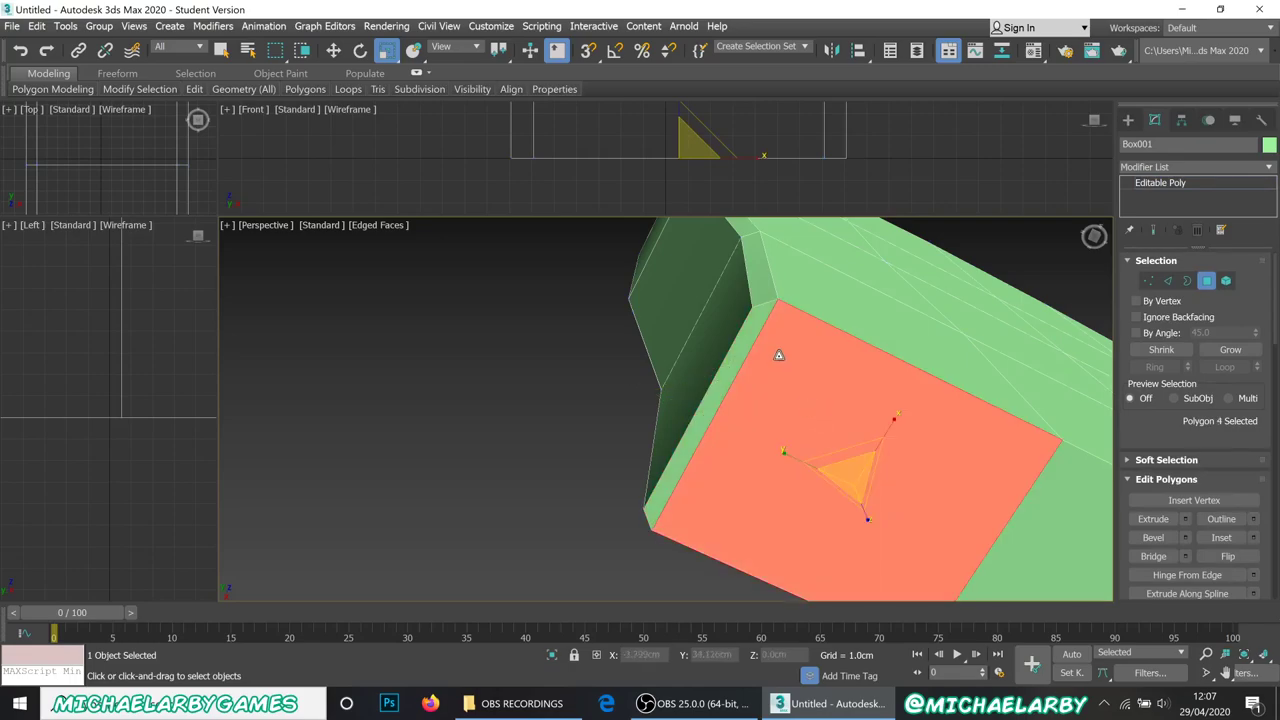
# Step: Connect the two inner chamfer vertices at the opposite end of the slab's underside and leave vertex editing
pyautogui.keyDown('alt'); pyautogui.moveTo(795, 373); pyautogui.dragTo(905, 338, button='middle'); pyautogui.keyUp('alt')
pyautogui.scroll(-5, 905, 350)
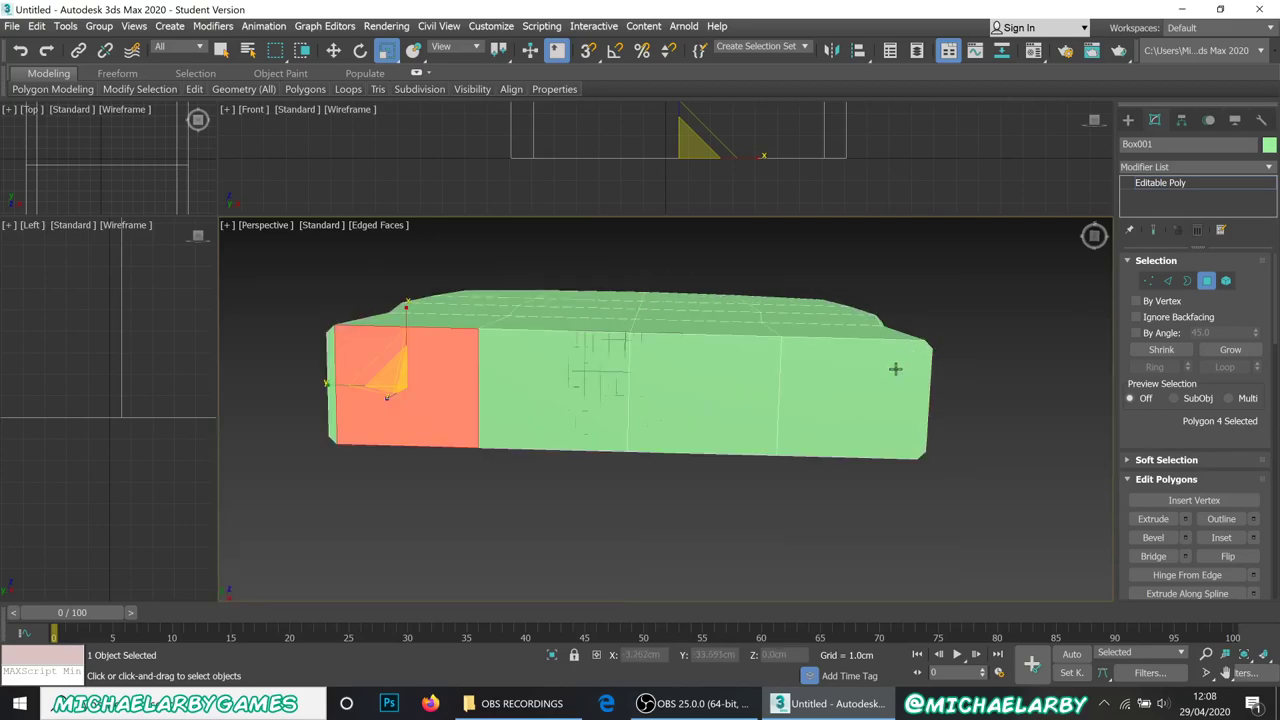
pyautogui.keyDown('alt'); pyautogui.moveTo(880, 355); pyautogui.dragTo(826, 371, button='middle'); pyautogui.keyUp('alt')
pyautogui.keyDown('alt'); pyautogui.moveTo(694, 334); pyautogui.dragTo(848, 302, button='middle'); pyautogui.keyUp('alt')
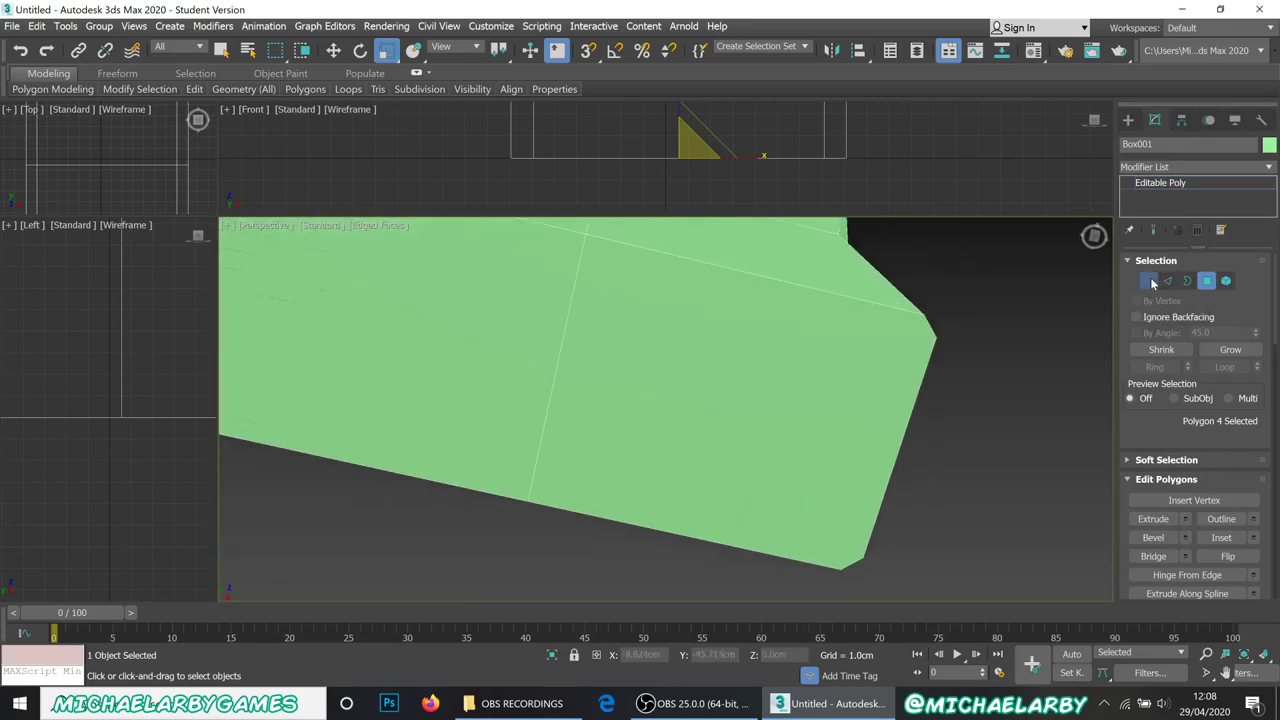
pyautogui.click(1148, 280)
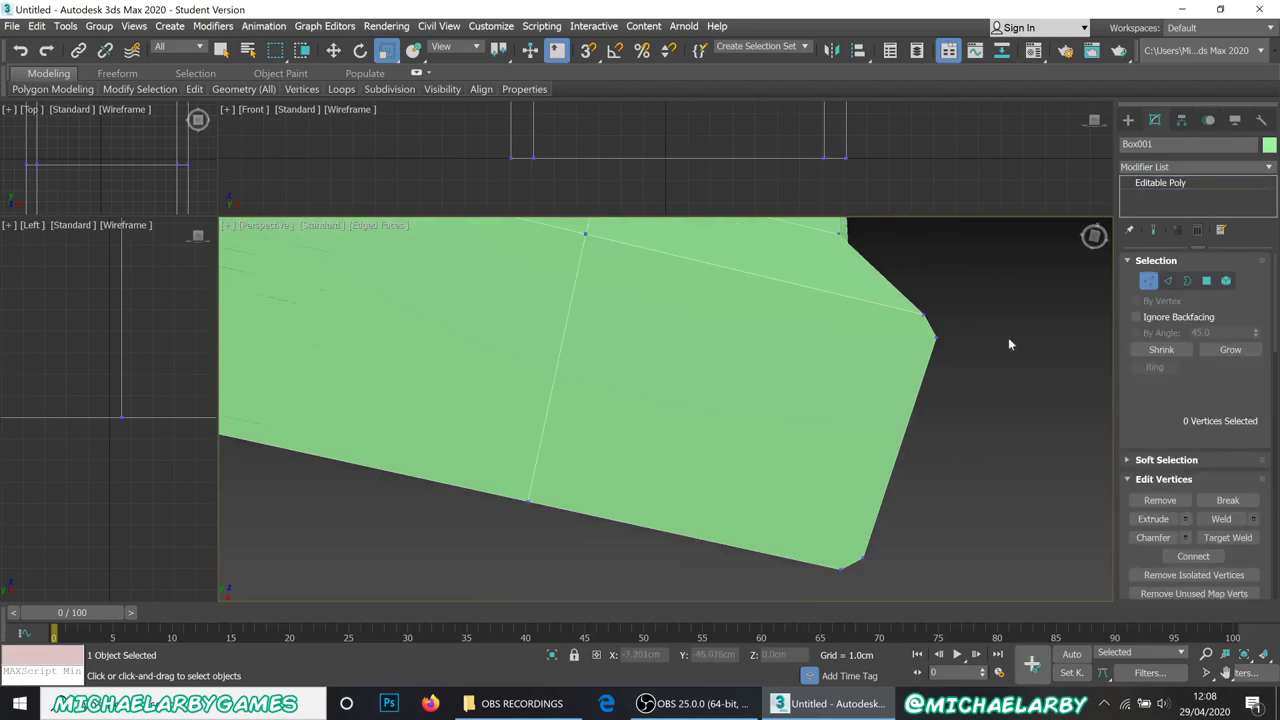
pyautogui.click(922, 313)
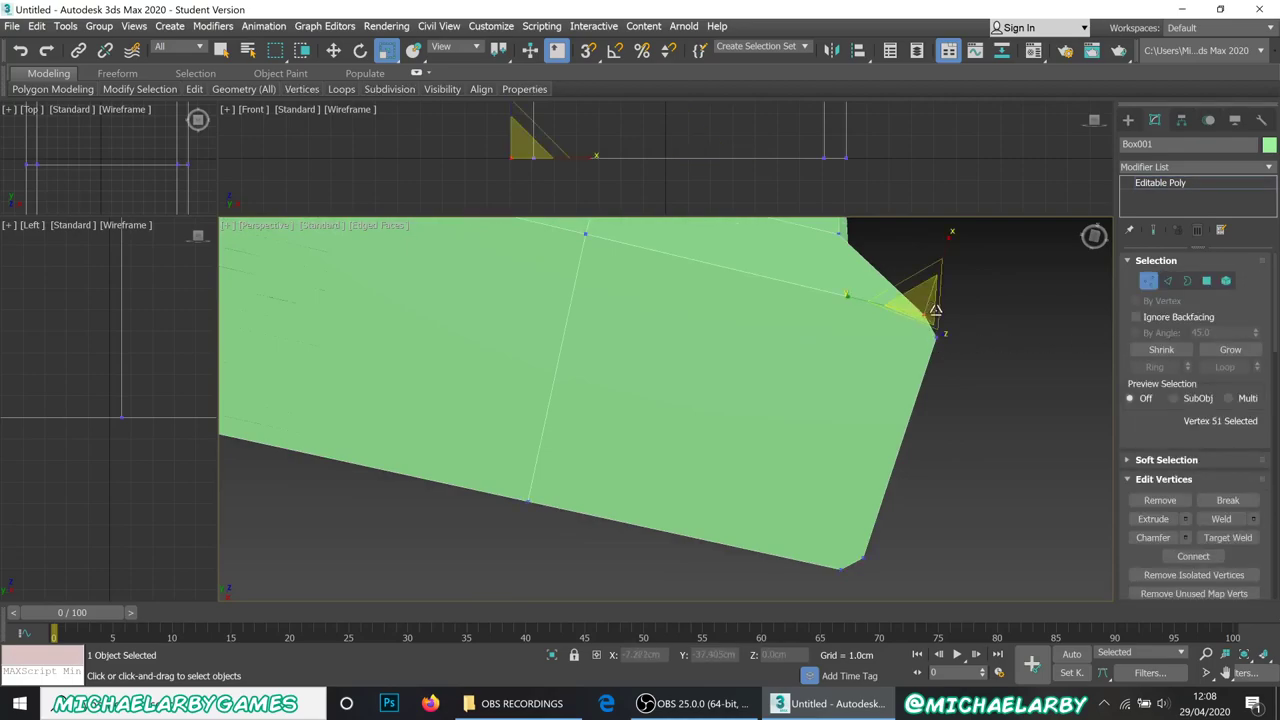
pyautogui.keyDown('ctrl'); pyautogui.click(842, 567); pyautogui.keyUp('ctrl')
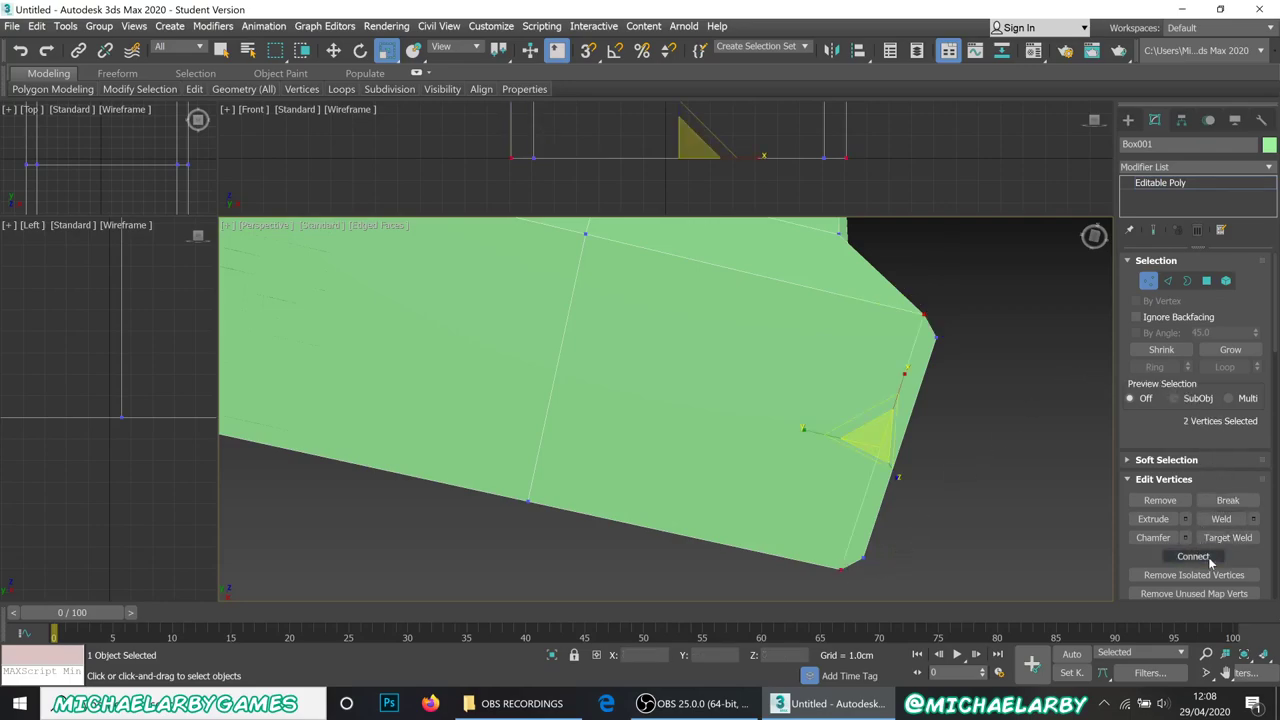
pyautogui.click(1150, 281)
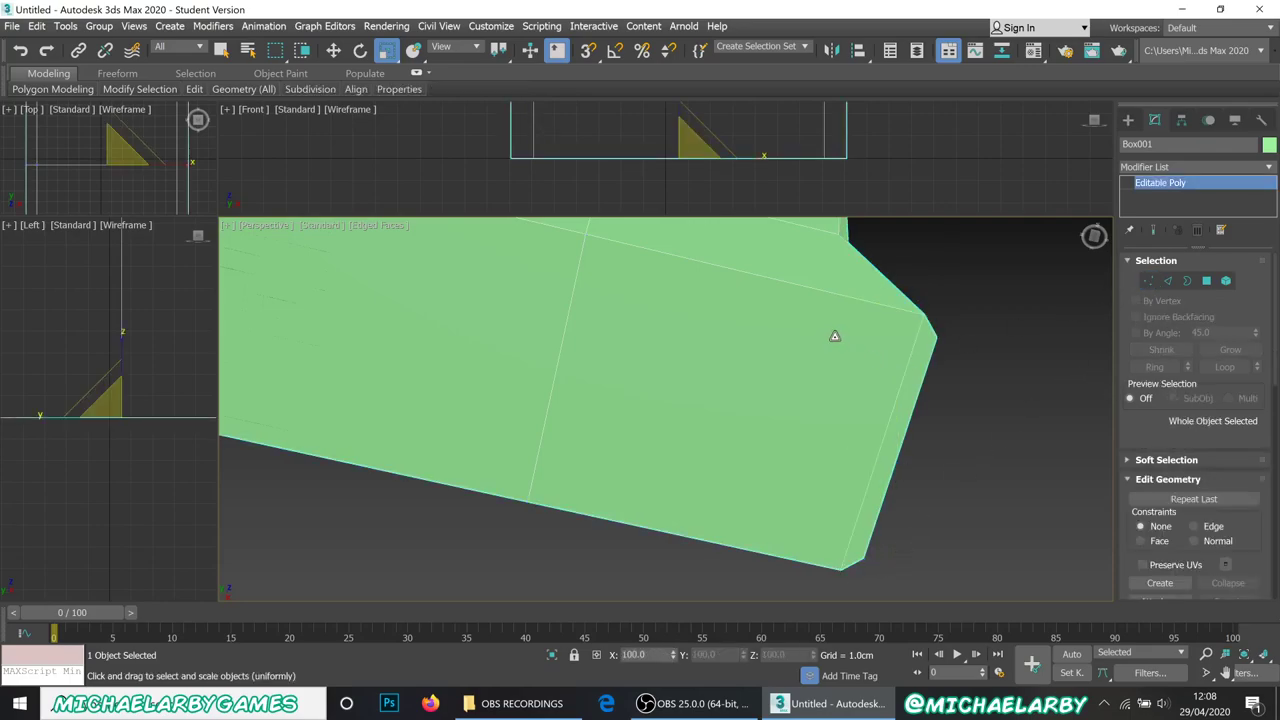
pyautogui.scroll(2, 775, 330)
pyautogui.scroll(-8, 772, 360)
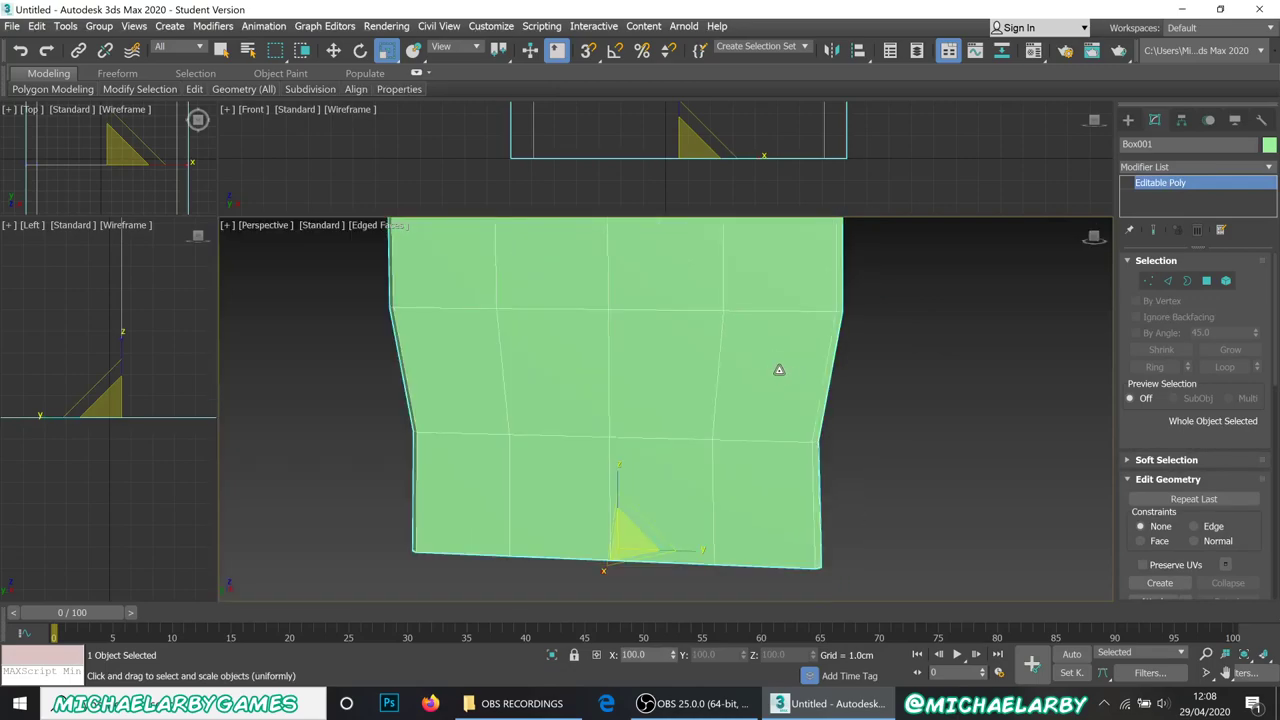
pyautogui.moveTo(741, 384); pyautogui.dragTo(731, 389, button='middle')
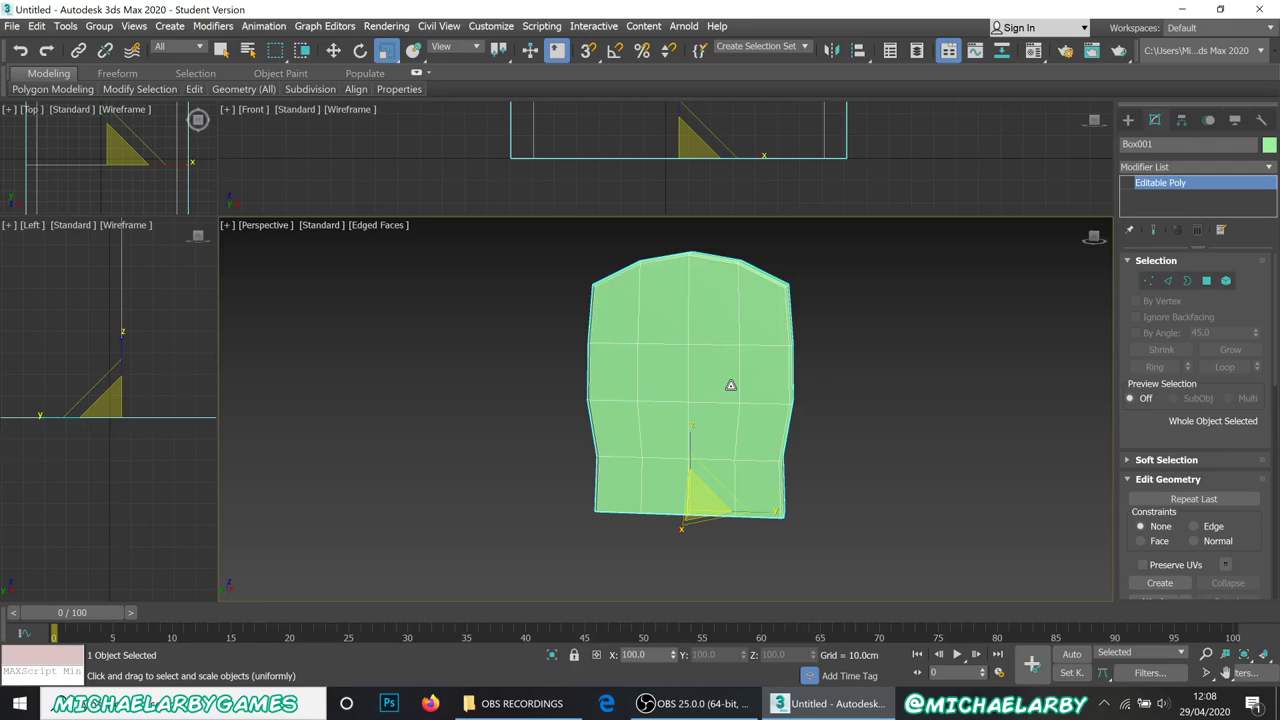
# Step: Save the scene as a 3ds Max file named headstone on the DATA (D:) drive
pyautogui.click(12, 26)
pyautogui.click(20, 140)
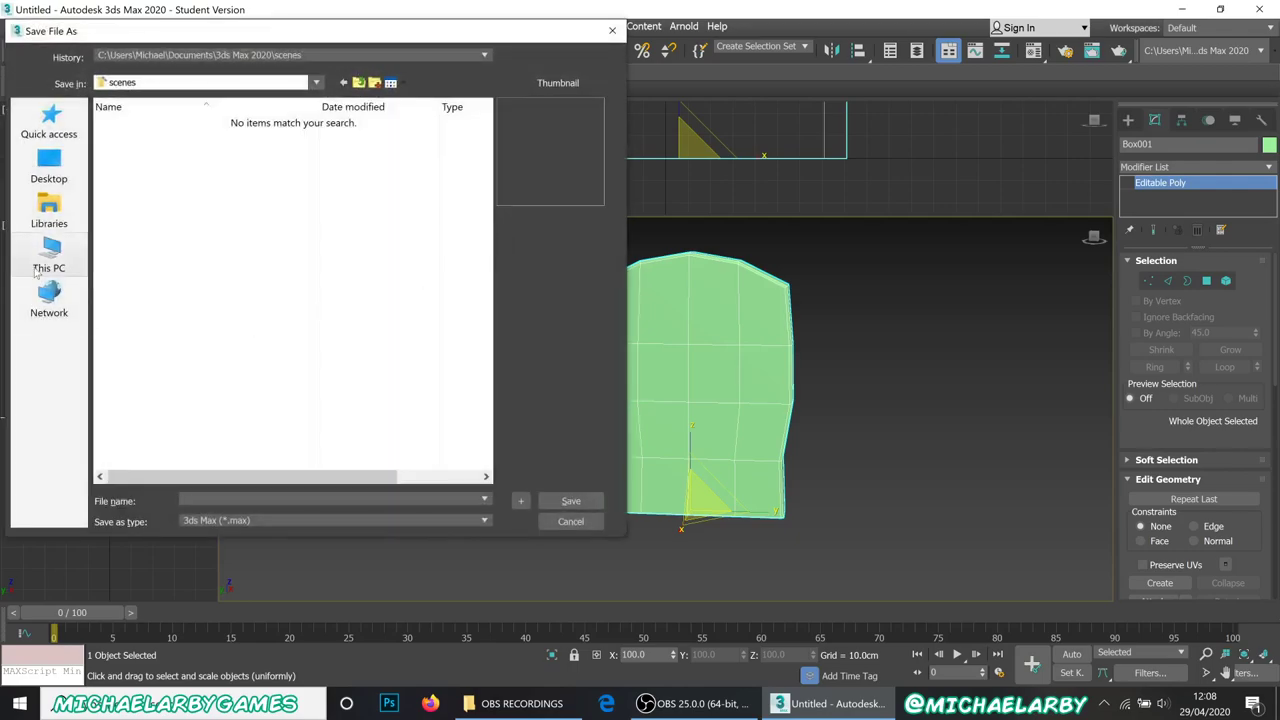
pyautogui.click(37, 270)
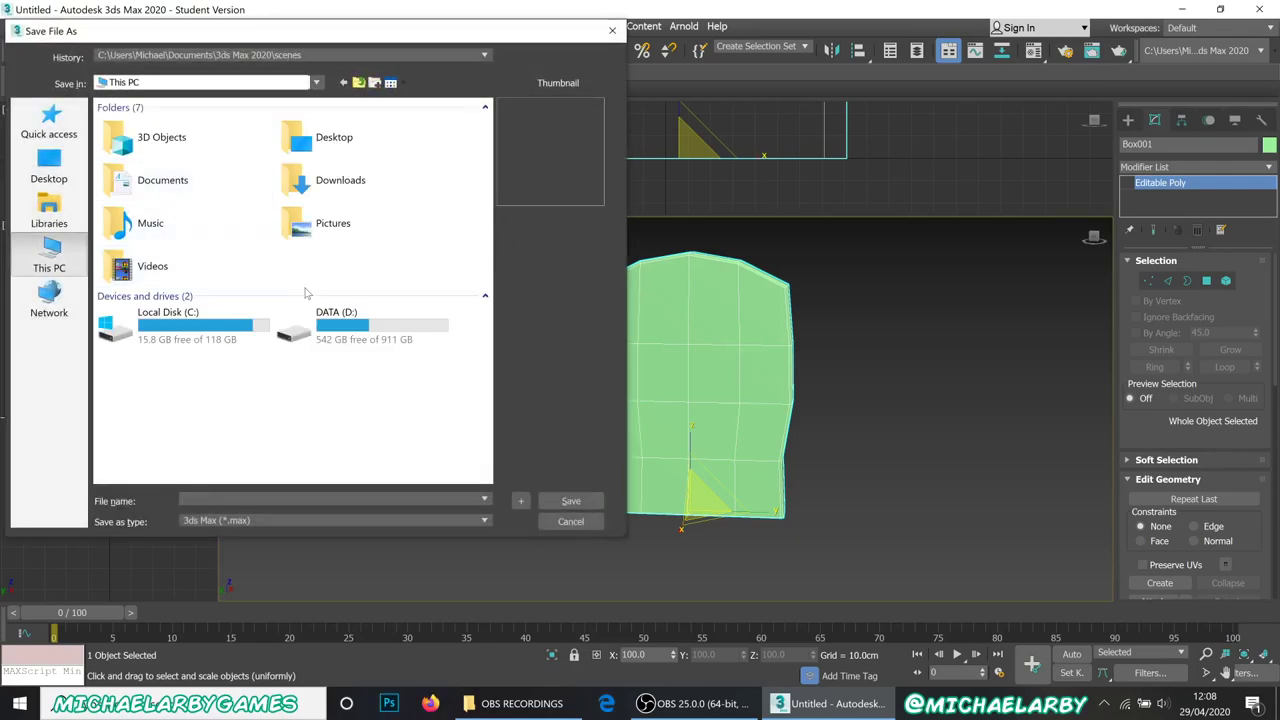
pyautogui.click(339, 326)
pyautogui.click(327, 328)
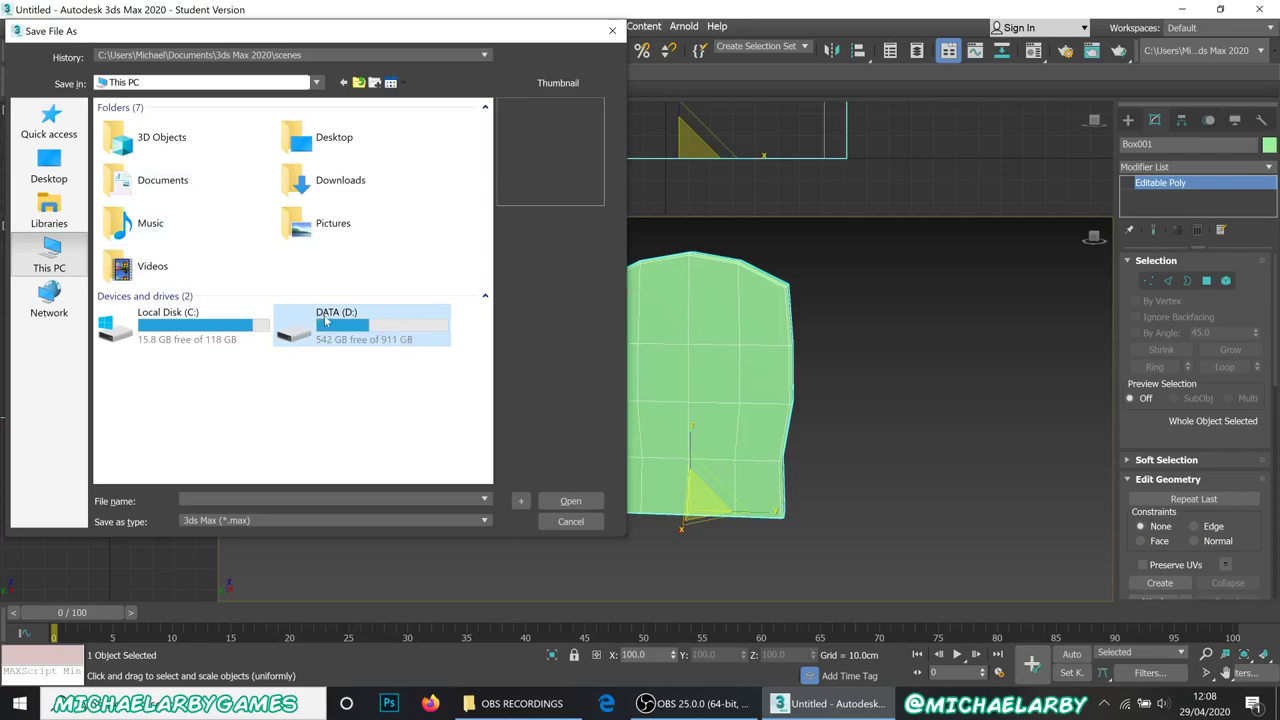
pyautogui.doubleClick(378, 326)
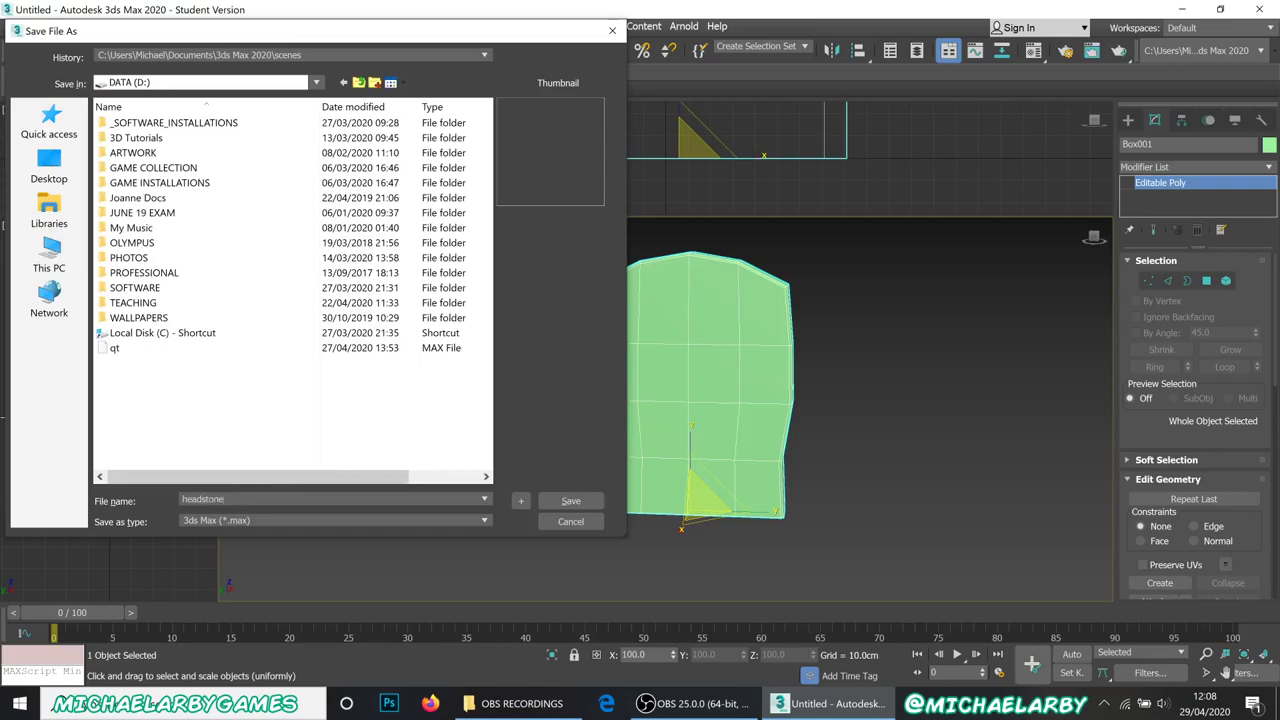
pyautogui.click(568, 501)
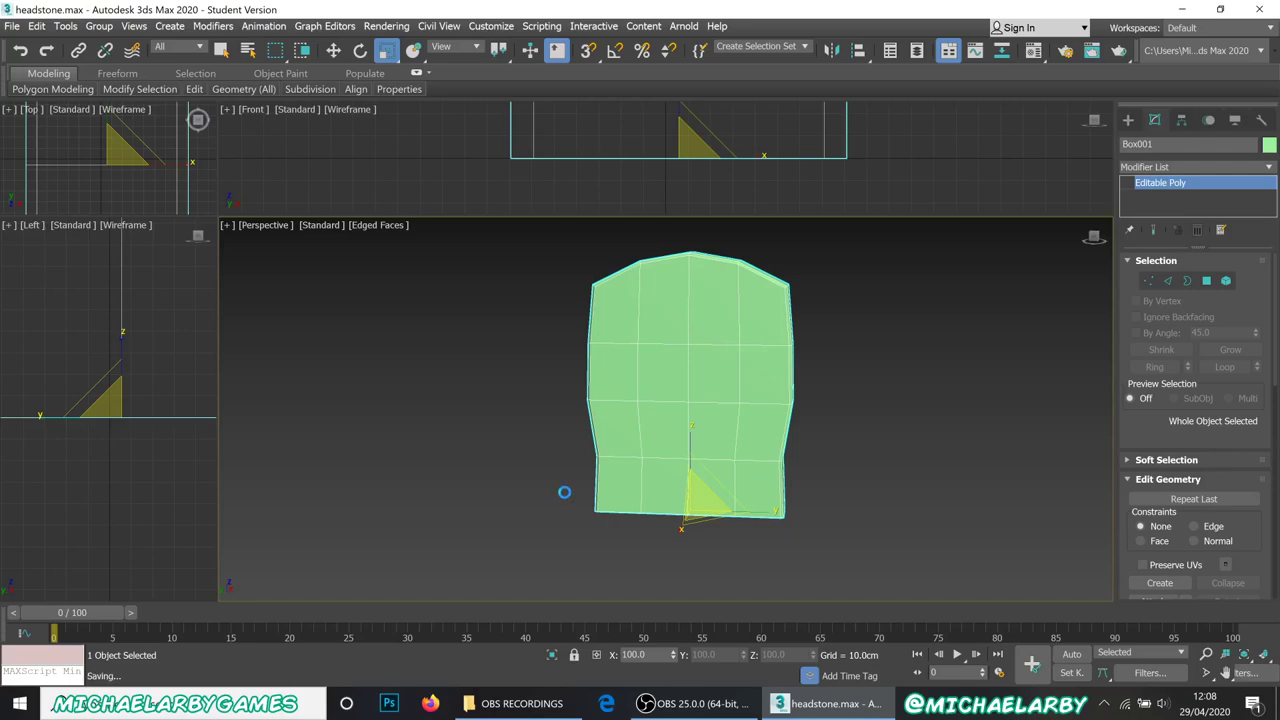
# Step: Add an Unwrap UVW modifier to the headstone on top of its Editable Poly
pyautogui.scroll(2, 595, 400)
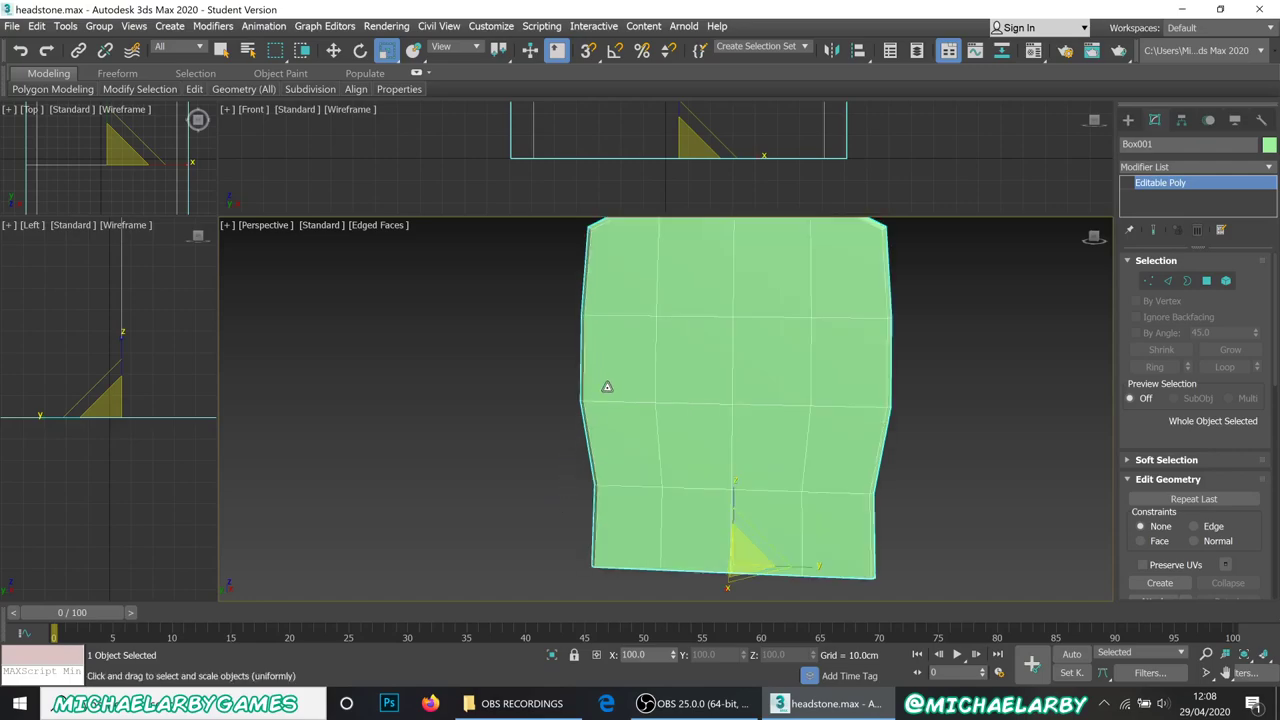
pyautogui.scroll(1, 630, 370)
pyautogui.scroll(-1, 628, 381)
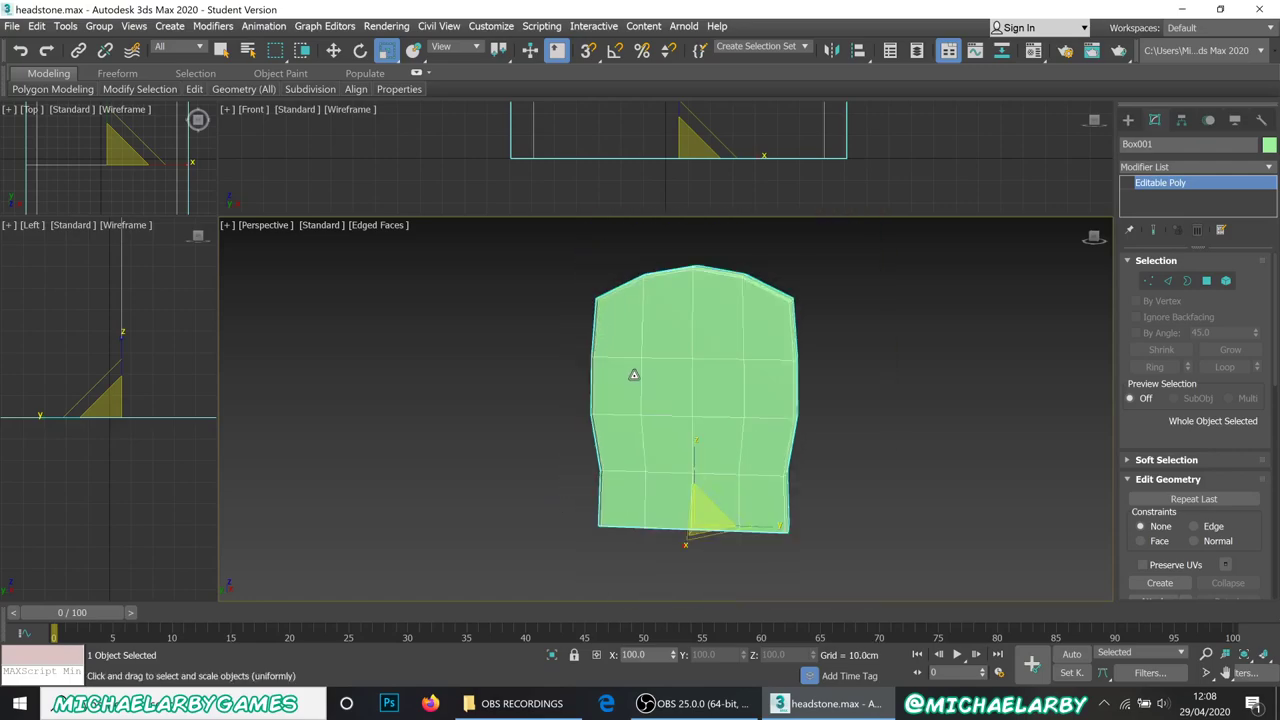
pyautogui.keyDown('alt'); pyautogui.moveTo(643, 369); pyautogui.dragTo(586, 374, button='middle'); pyautogui.keyUp('alt')
pyautogui.scroll(1, 649, 285)
pyautogui.keyDown('alt'); pyautogui.moveTo(649, 285); pyautogui.dragTo(622, 310, button='middle'); pyautogui.keyUp('alt')
pyautogui.scroll(-2, 622, 310)
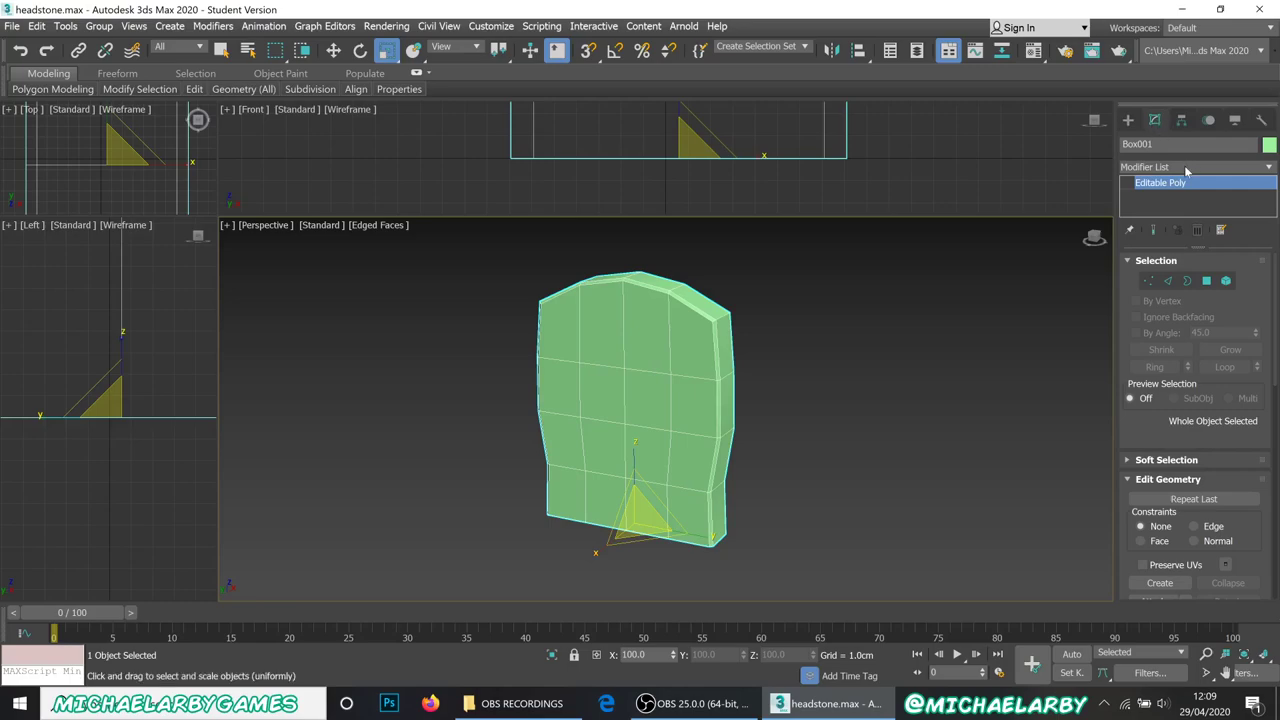
pyautogui.click(1271, 170)
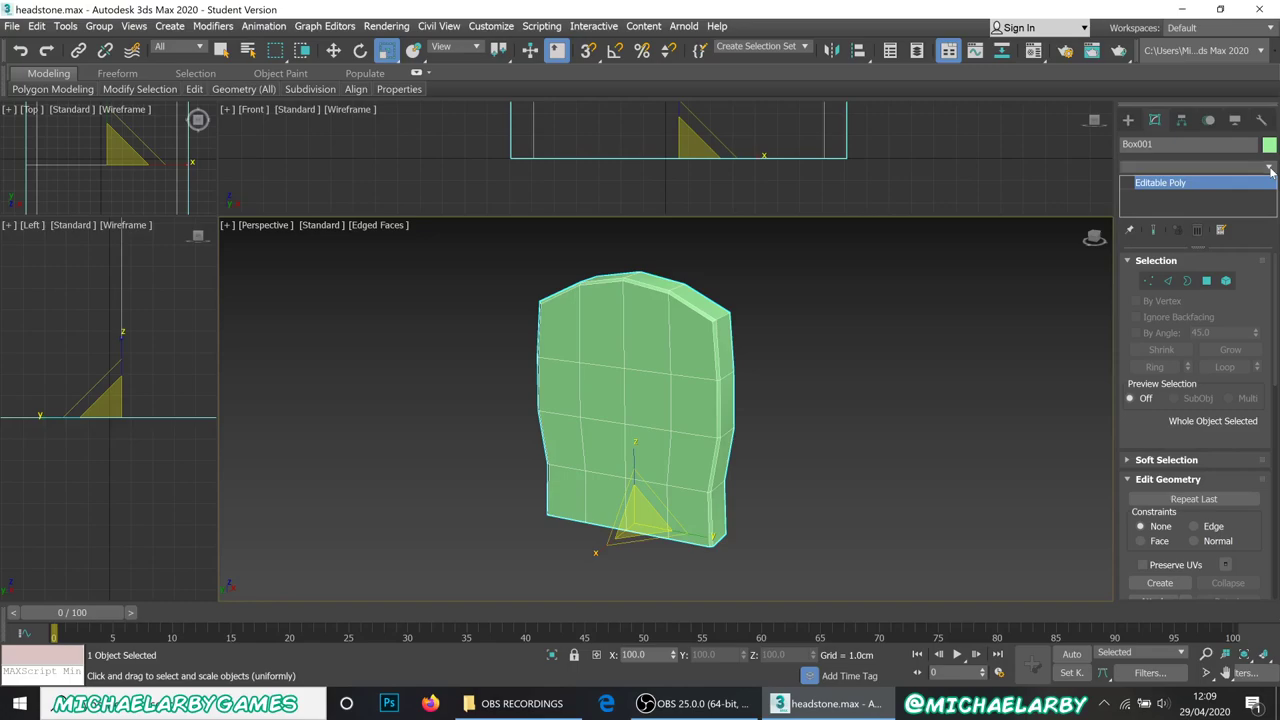
pyautogui.click(1271, 170)
pyautogui.click(1271, 170)
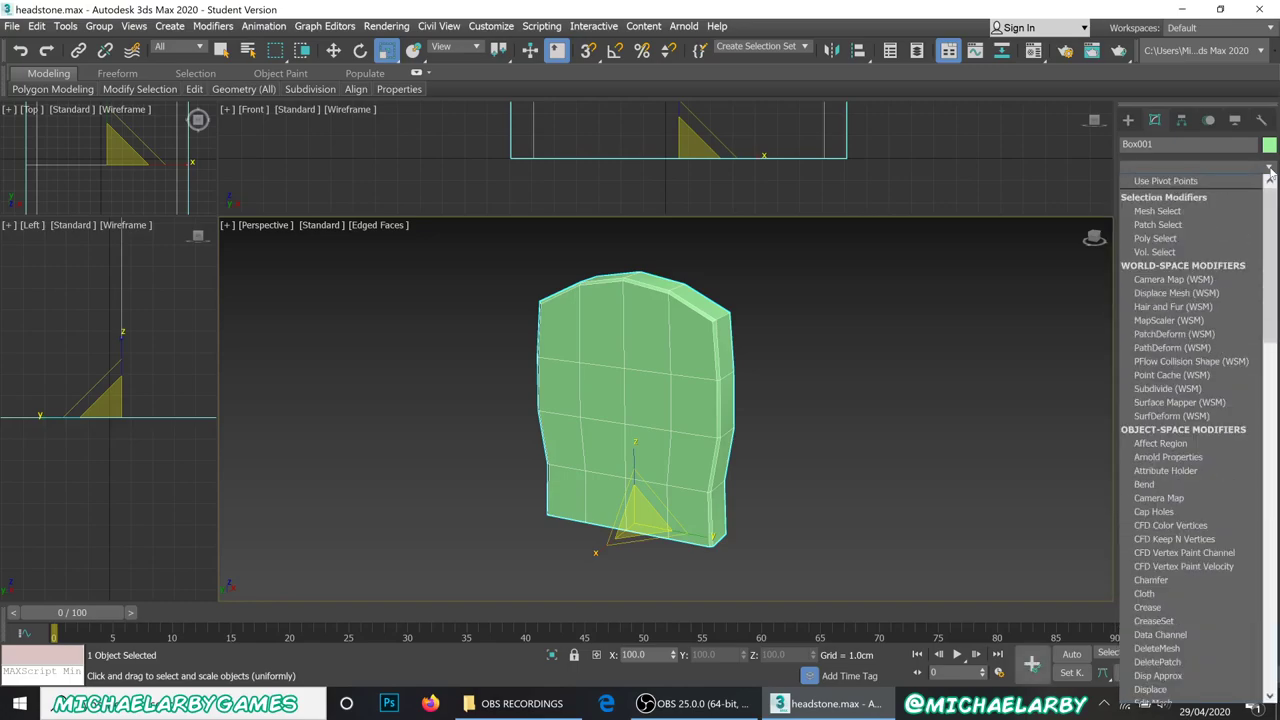
pyautogui.moveTo(1270, 232); pyautogui.dragTo(1270, 580)
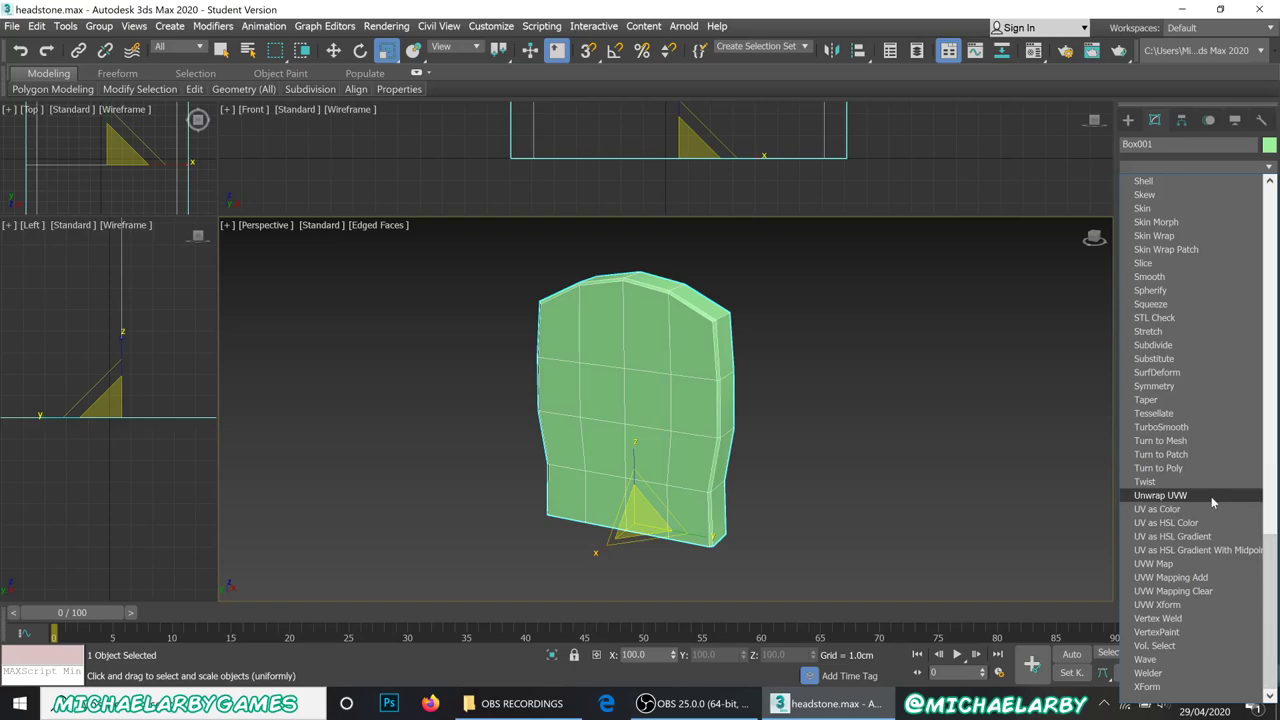
pyautogui.click(1160, 495)
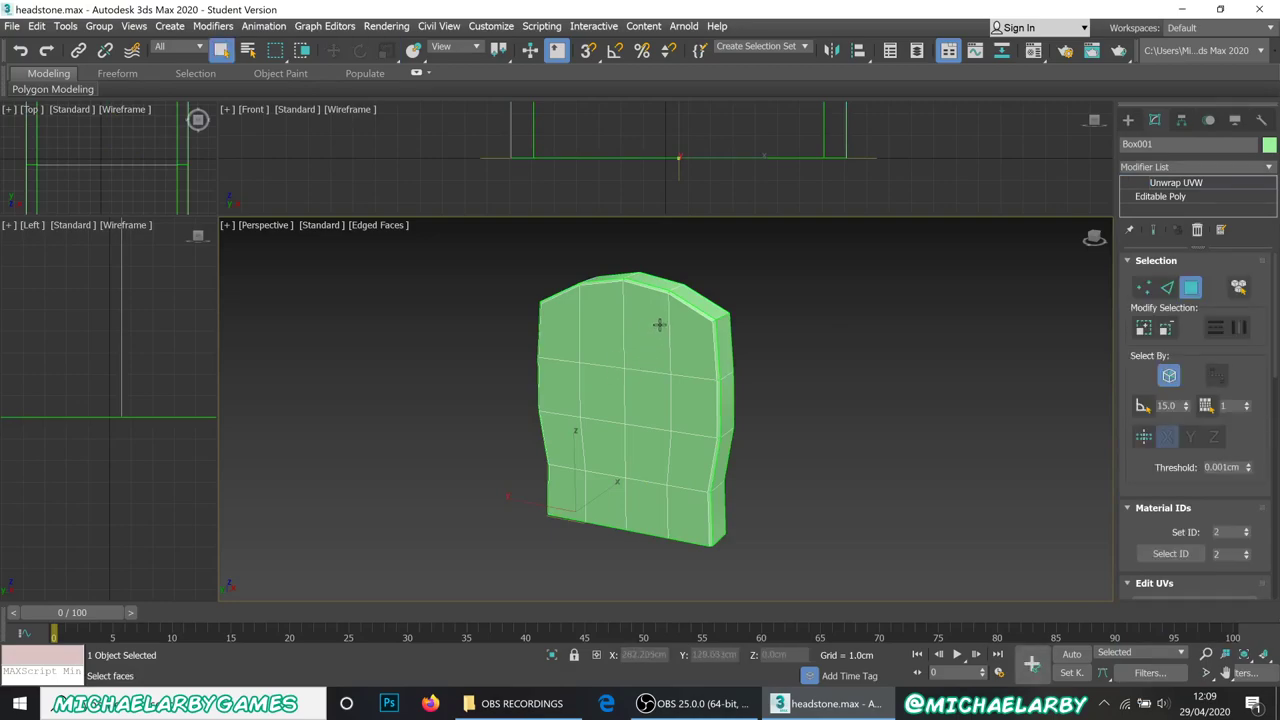
# Step: Change the headstone's object color from the 3ds Max palette to dark blue
pyautogui.scroll(2, 662, 317)
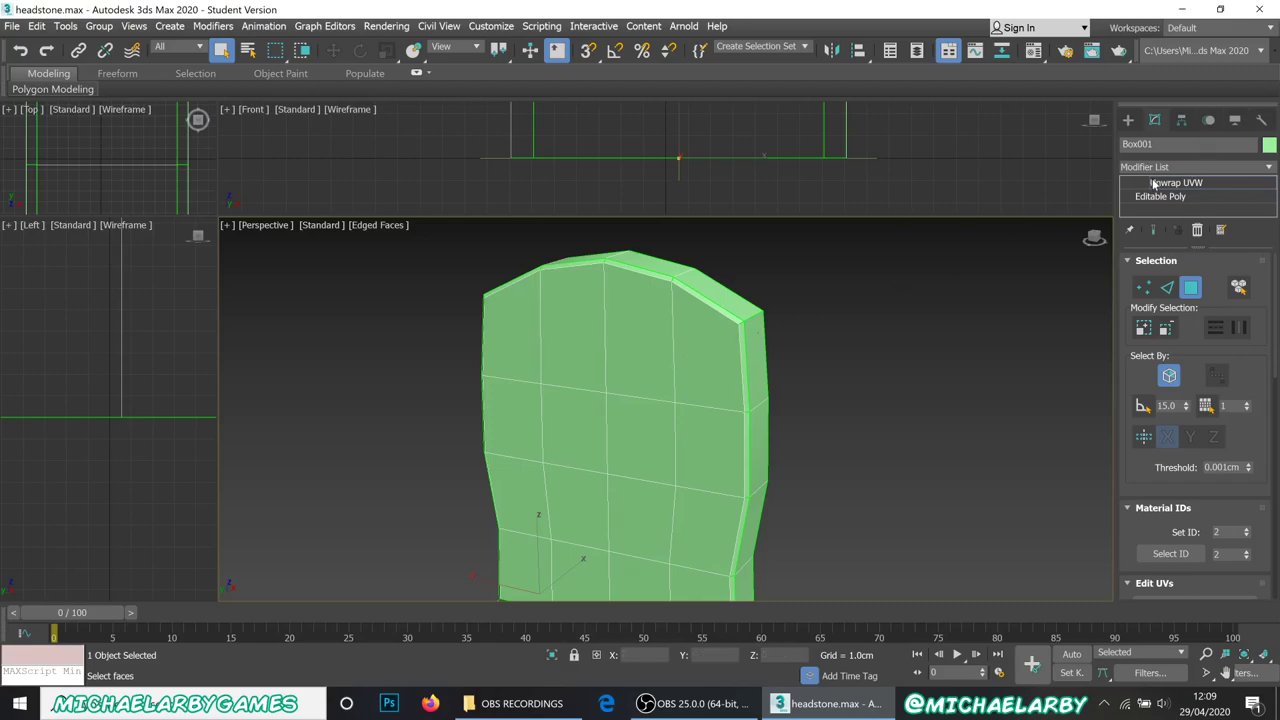
pyautogui.click(1268, 148)
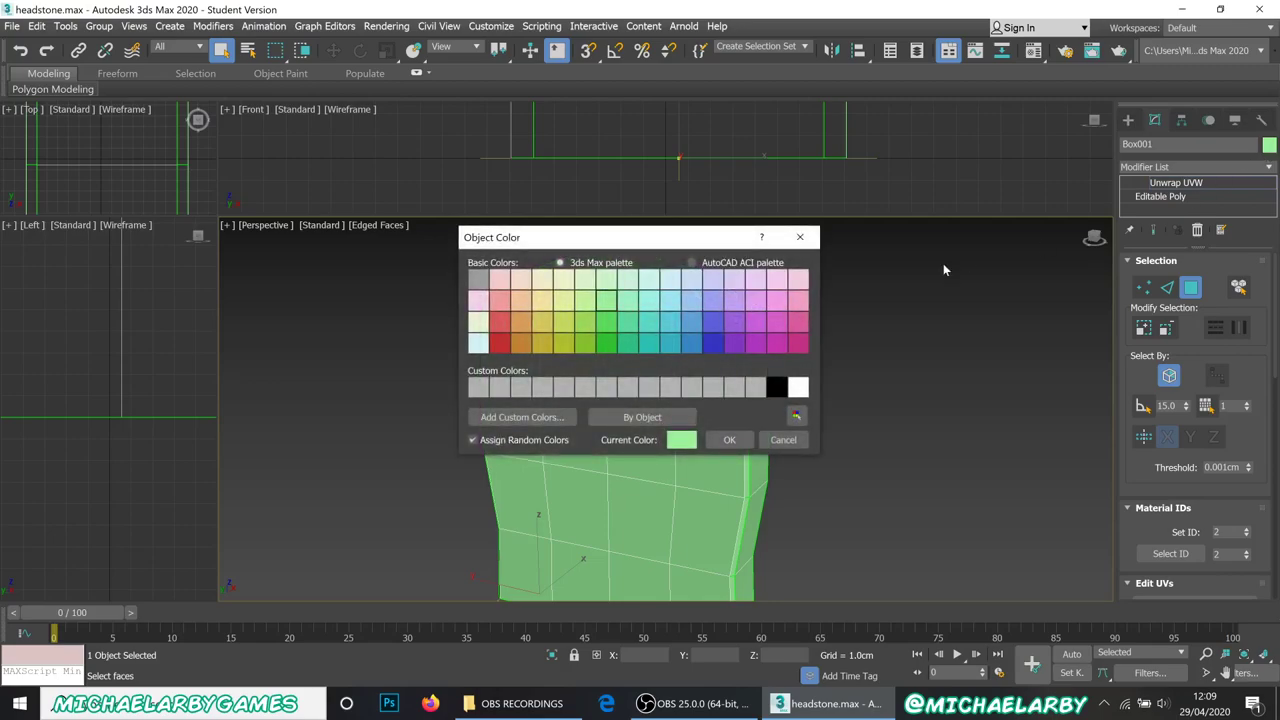
pyautogui.click(711, 341)
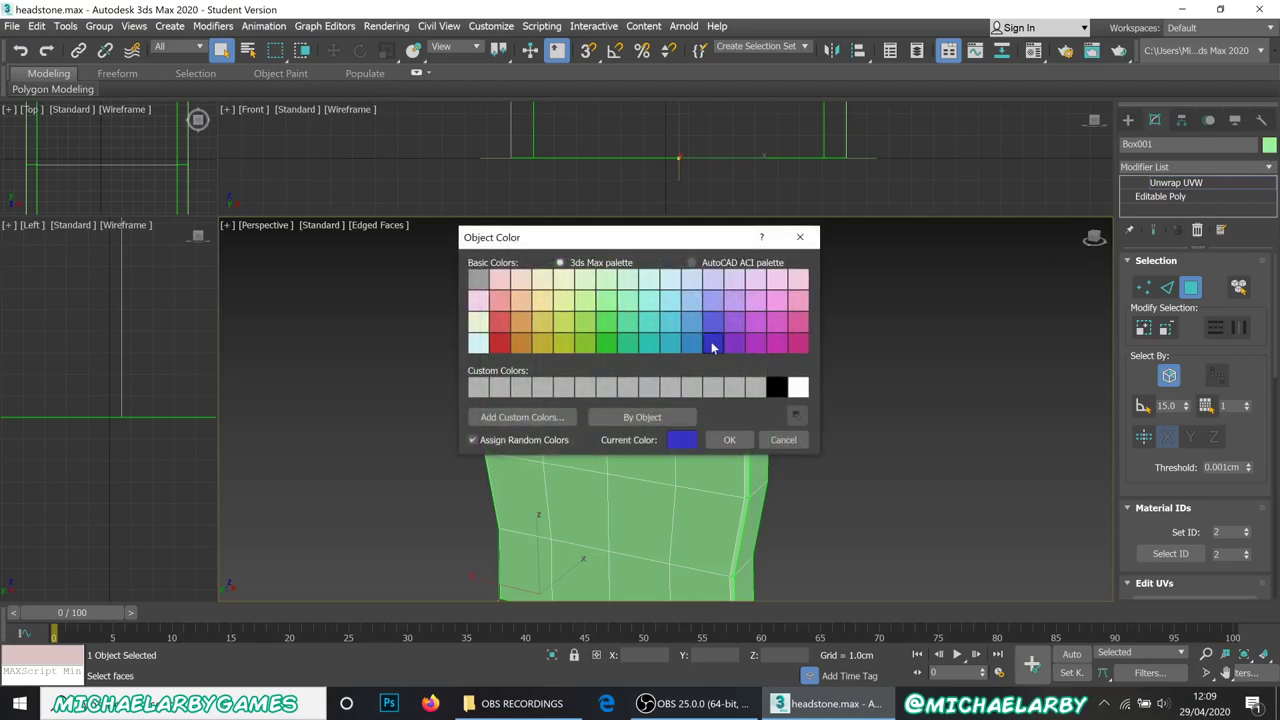
pyautogui.click(729, 440)
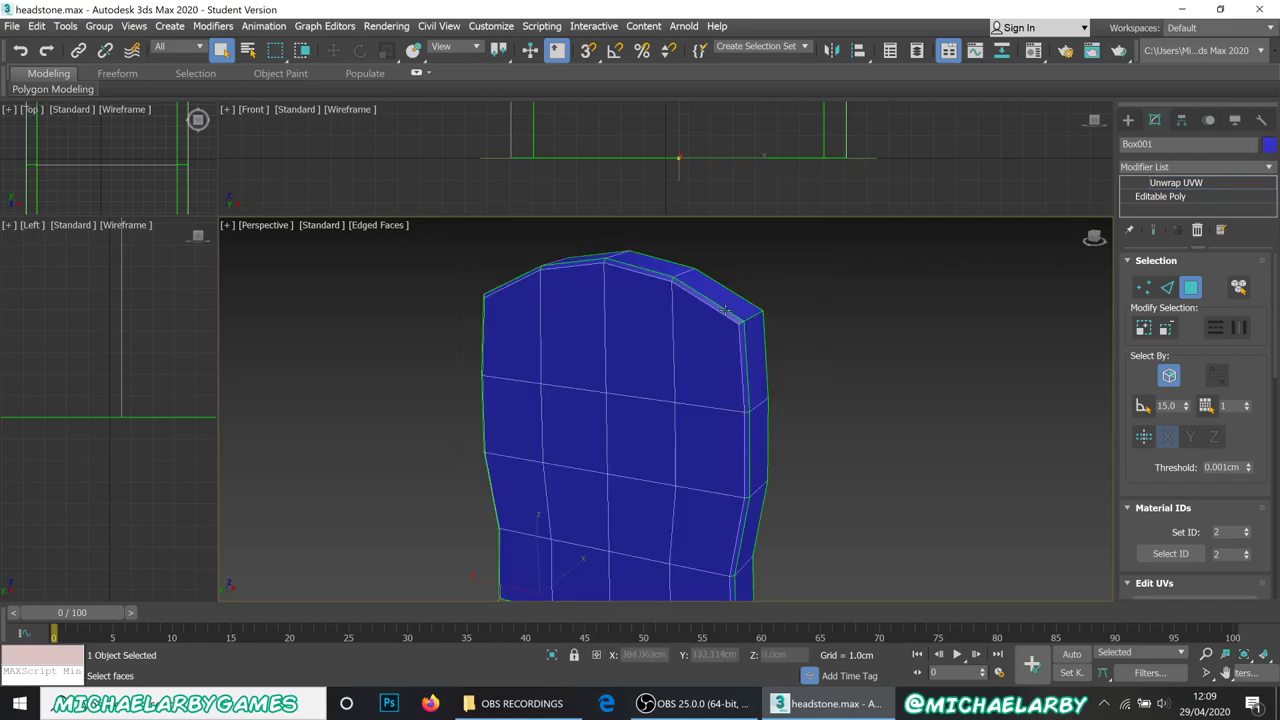
# Step: Open the UV editor for the headstone's Unwrap UVW modifier and enlarge its window
pyautogui.scroll(5, 743, 300)
pyautogui.keyDown('alt'); pyautogui.moveTo(724, 350); pyautogui.dragTo(751, 392, button='middle'); pyautogui.keyUp('alt')
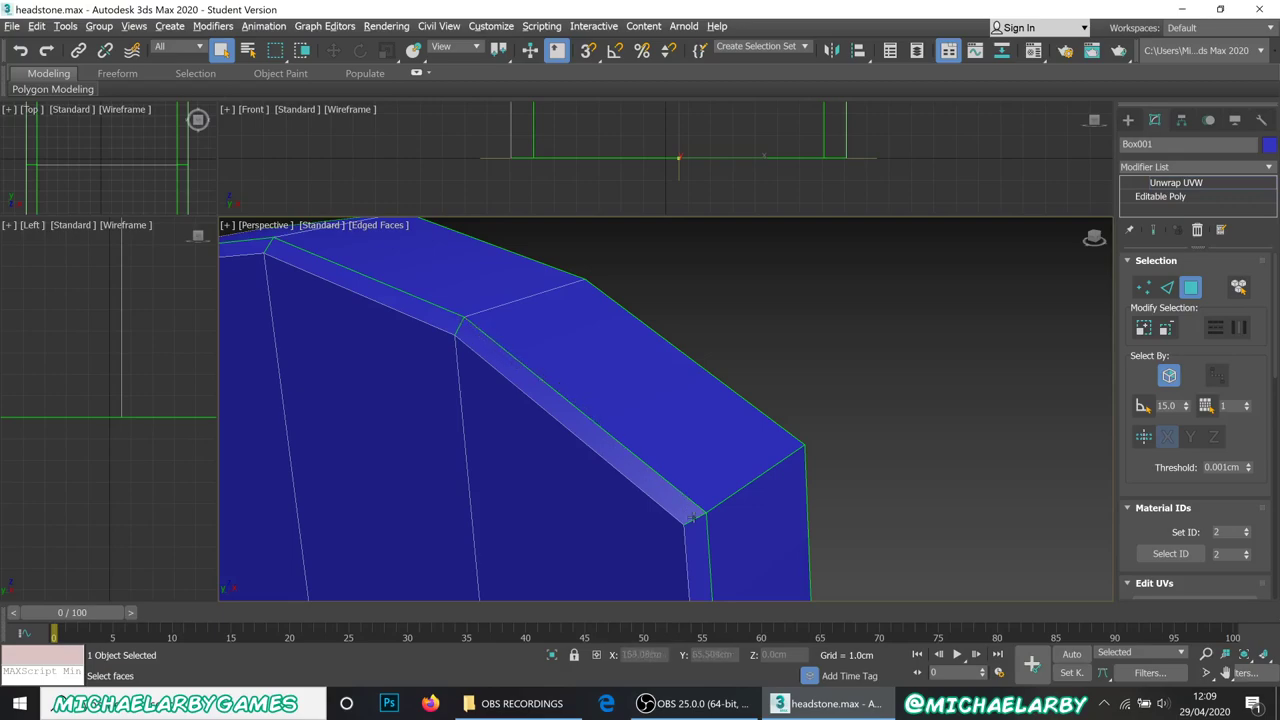
pyautogui.scroll(-6, 631, 393)
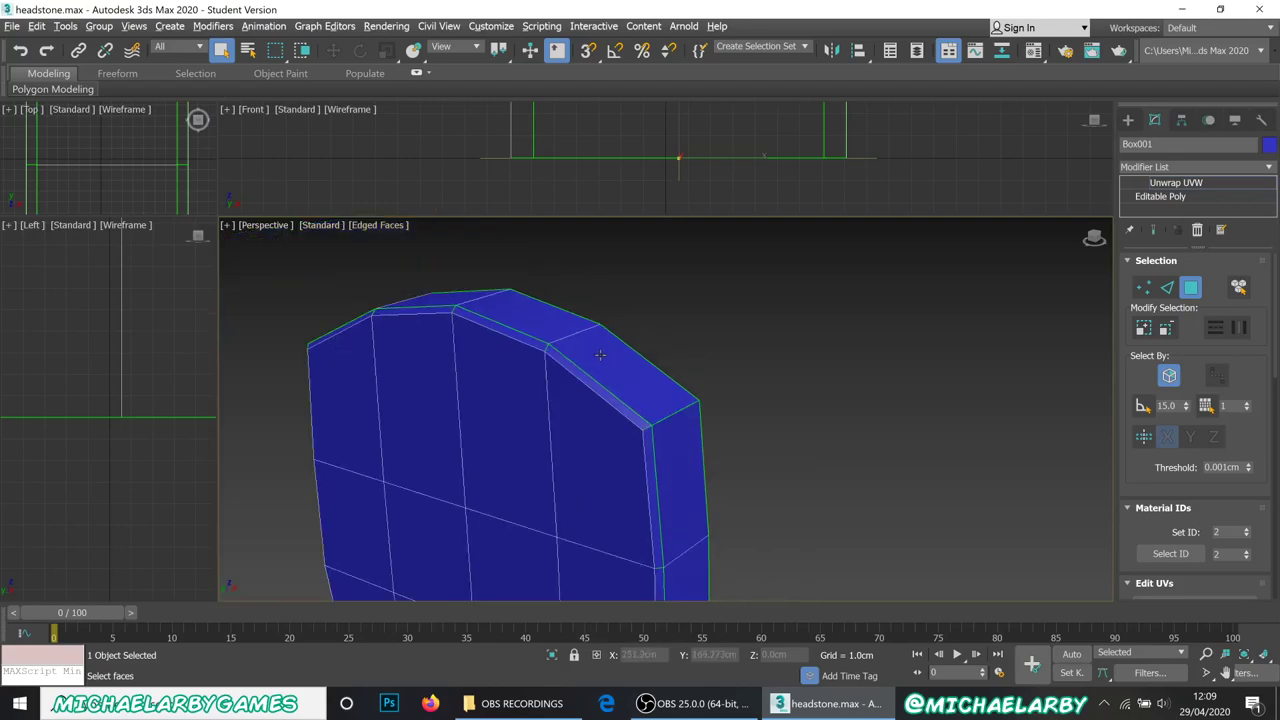
pyautogui.keyDown('alt'); pyautogui.moveTo(542, 363); pyautogui.dragTo(631, 295, button='middle'); pyautogui.keyUp('alt')
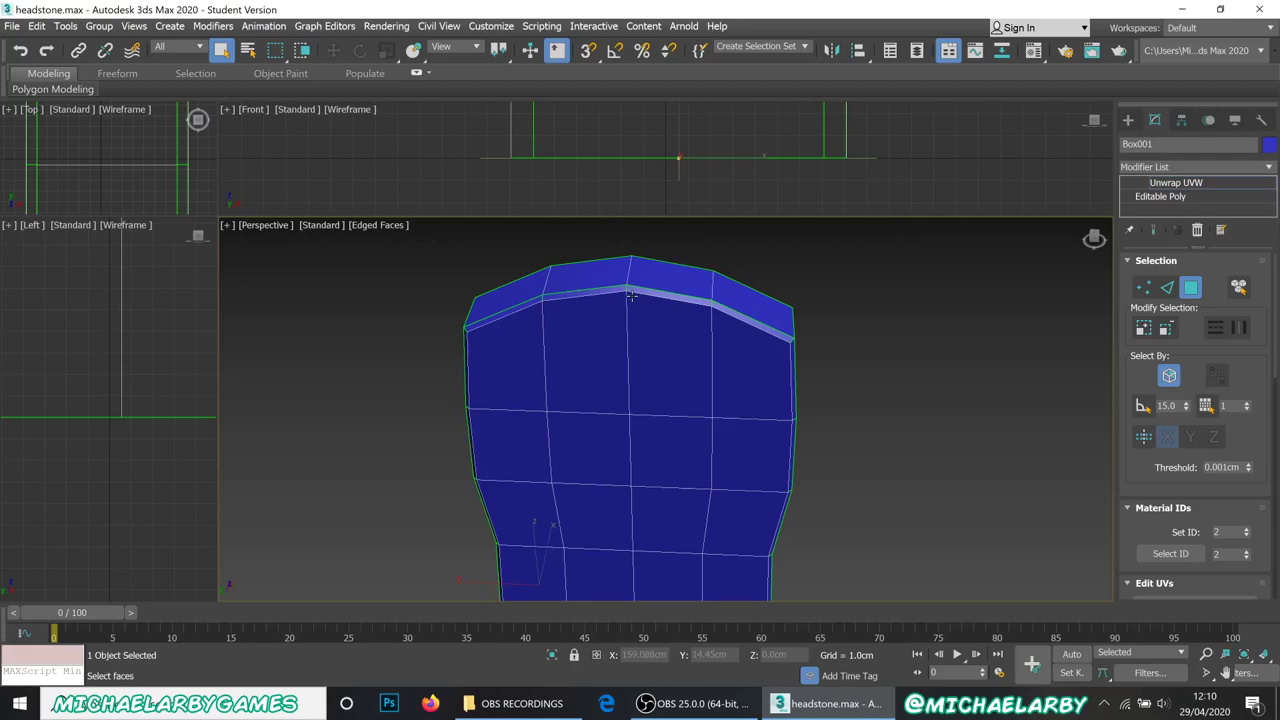
pyautogui.scroll(-1, 1233, 447)
pyautogui.scroll(-3, 1135, 430)
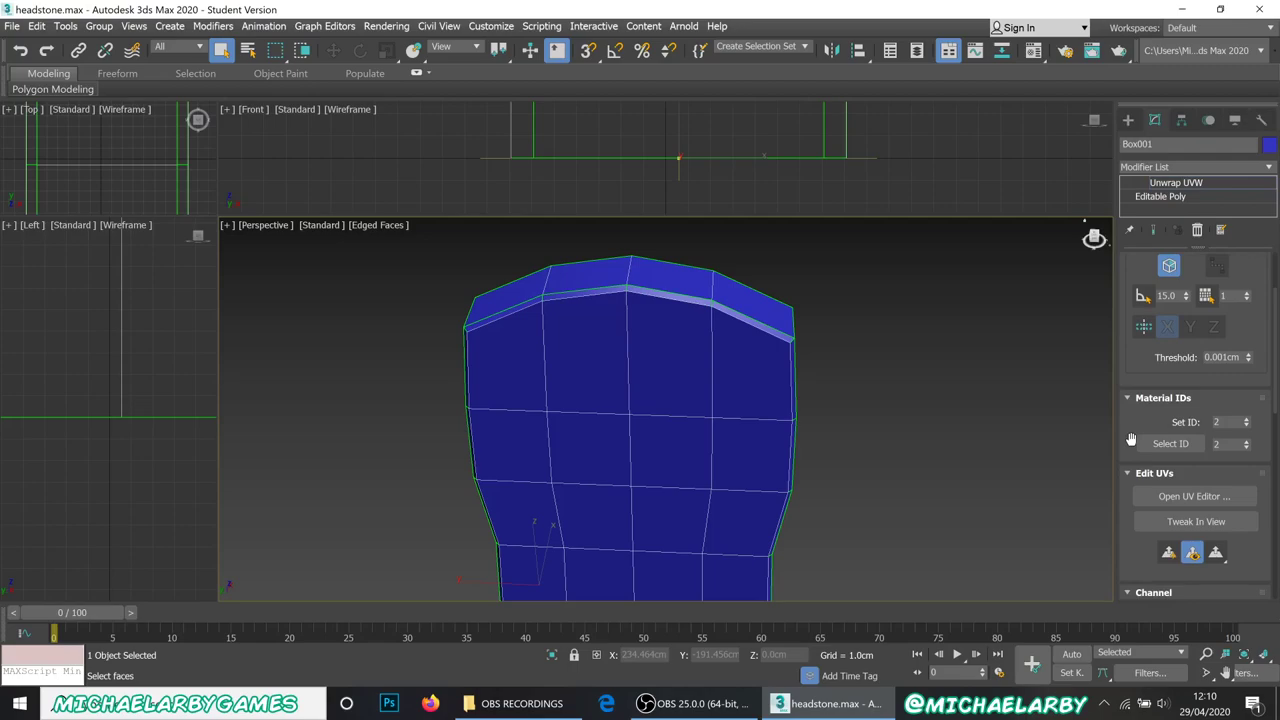
pyautogui.click(1167, 505)
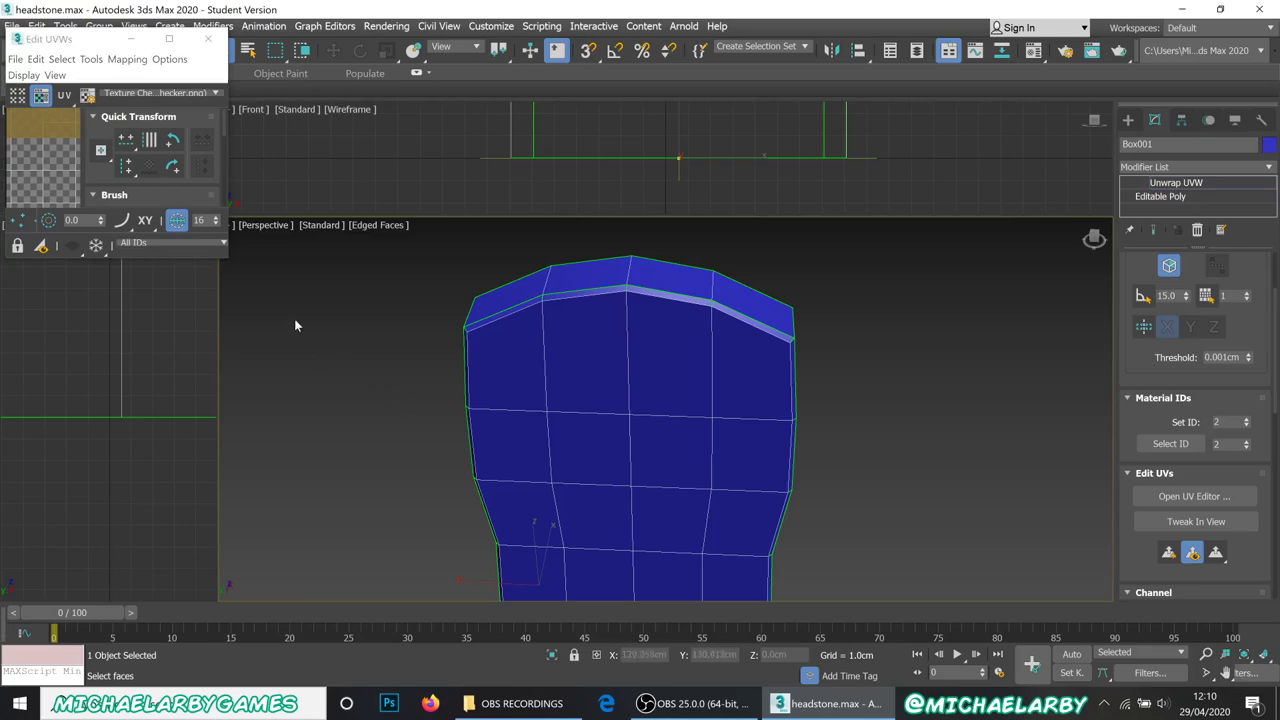
pyautogui.moveTo(228, 257); pyautogui.dragTo(557, 509)
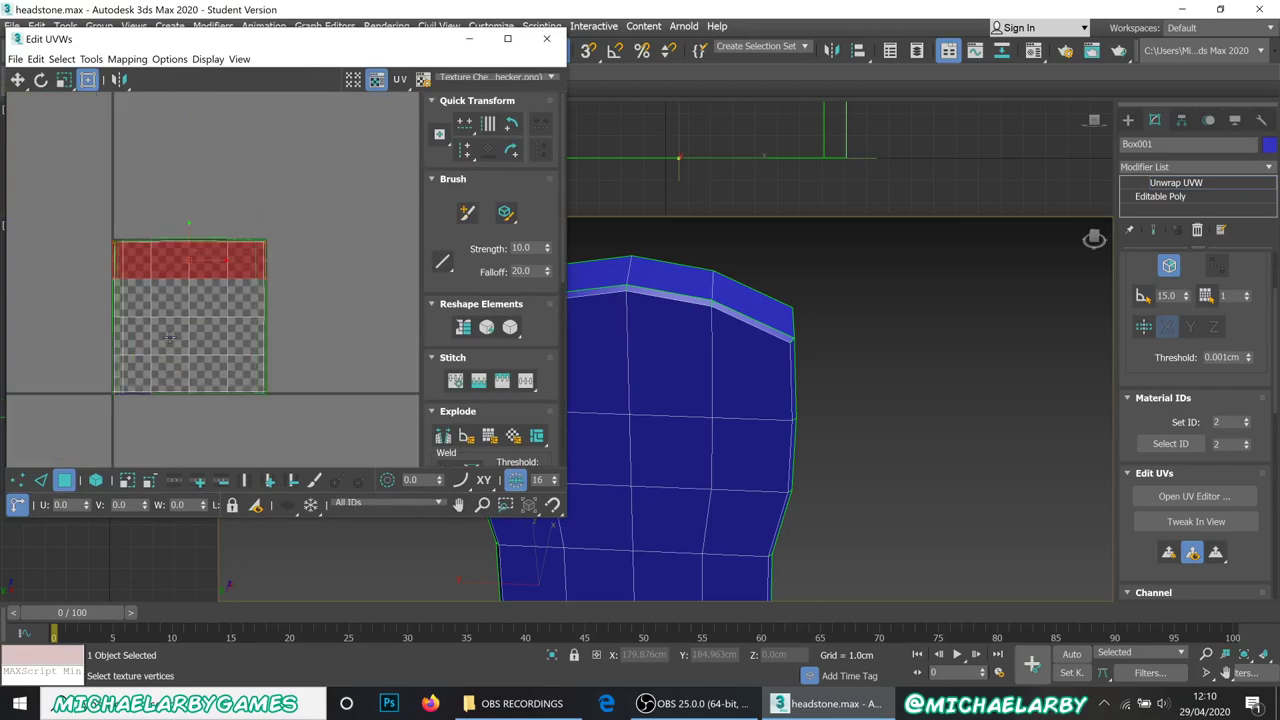
# Step: Check how individual front polygons correspond to the UV layout by selecting several in turn, and clear the selection
pyautogui.scroll(-2, 180, 337)
pyautogui.click(202, 231)
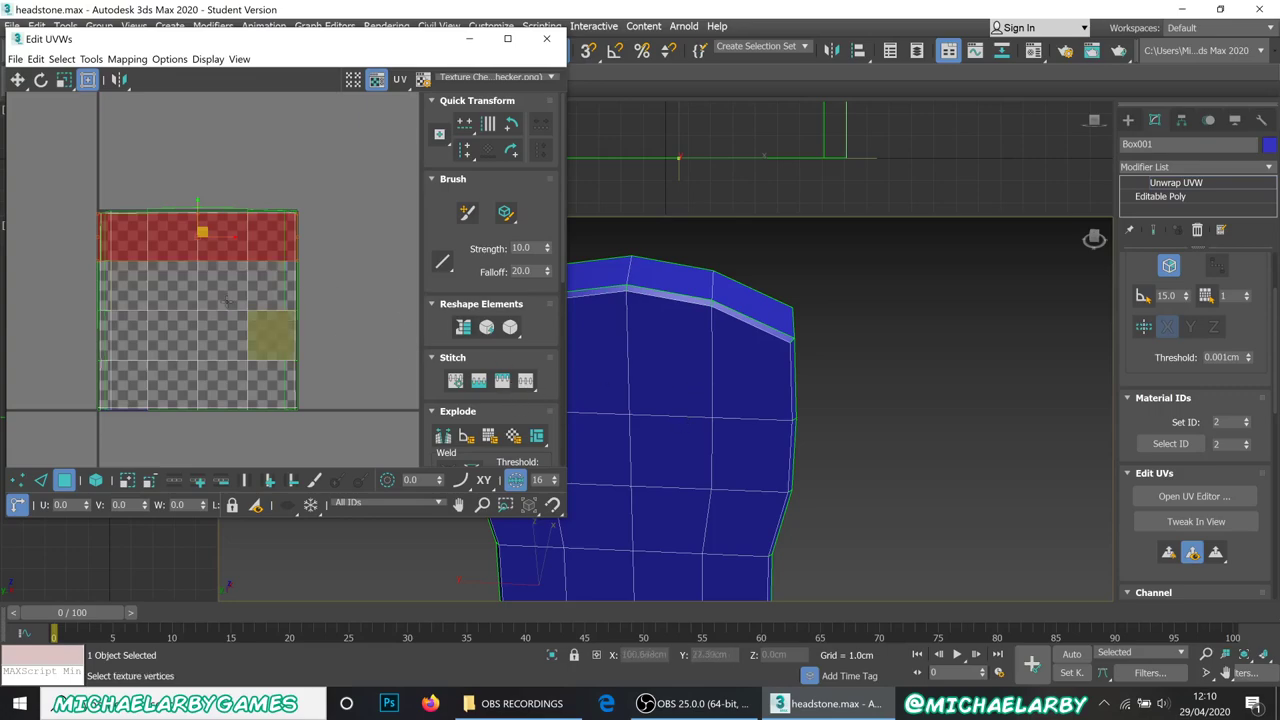
pyautogui.click(676, 385)
pyautogui.click(662, 472)
pyautogui.click(735, 462)
pyautogui.click(684, 512)
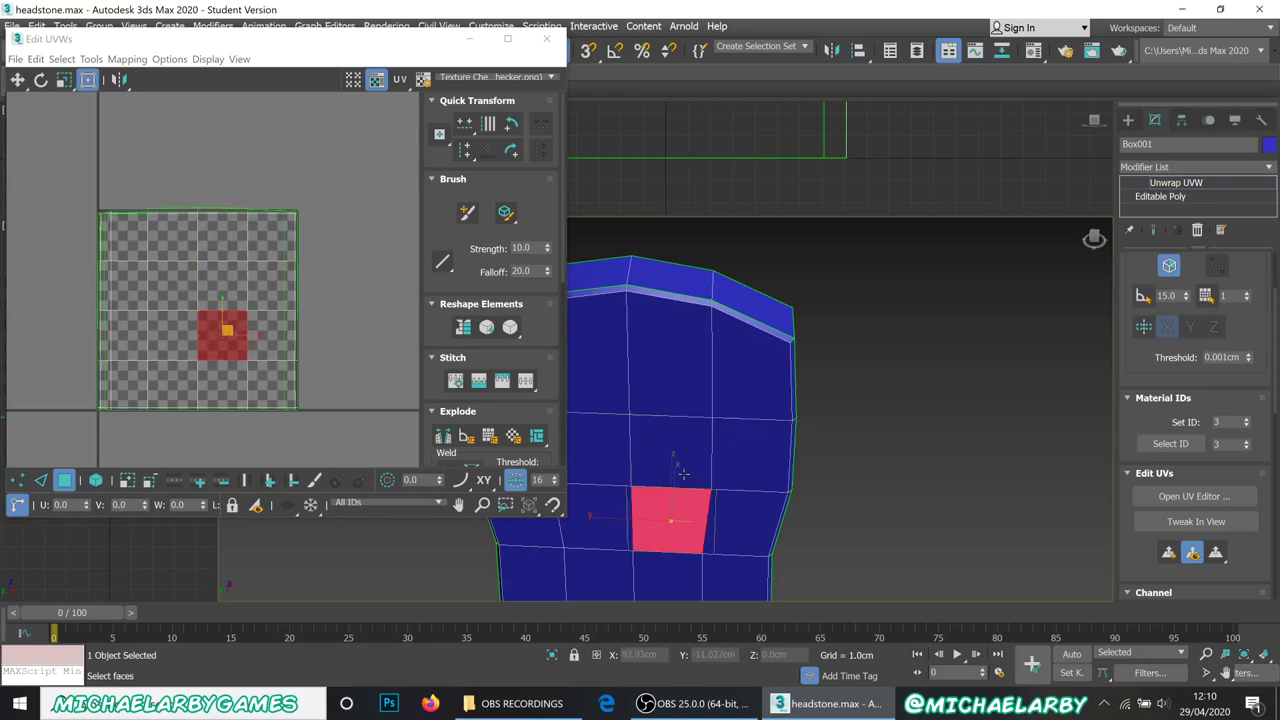
pyautogui.click(678, 470)
pyautogui.click(595, 515)
pyautogui.click(597, 450)
pyautogui.click(670, 452)
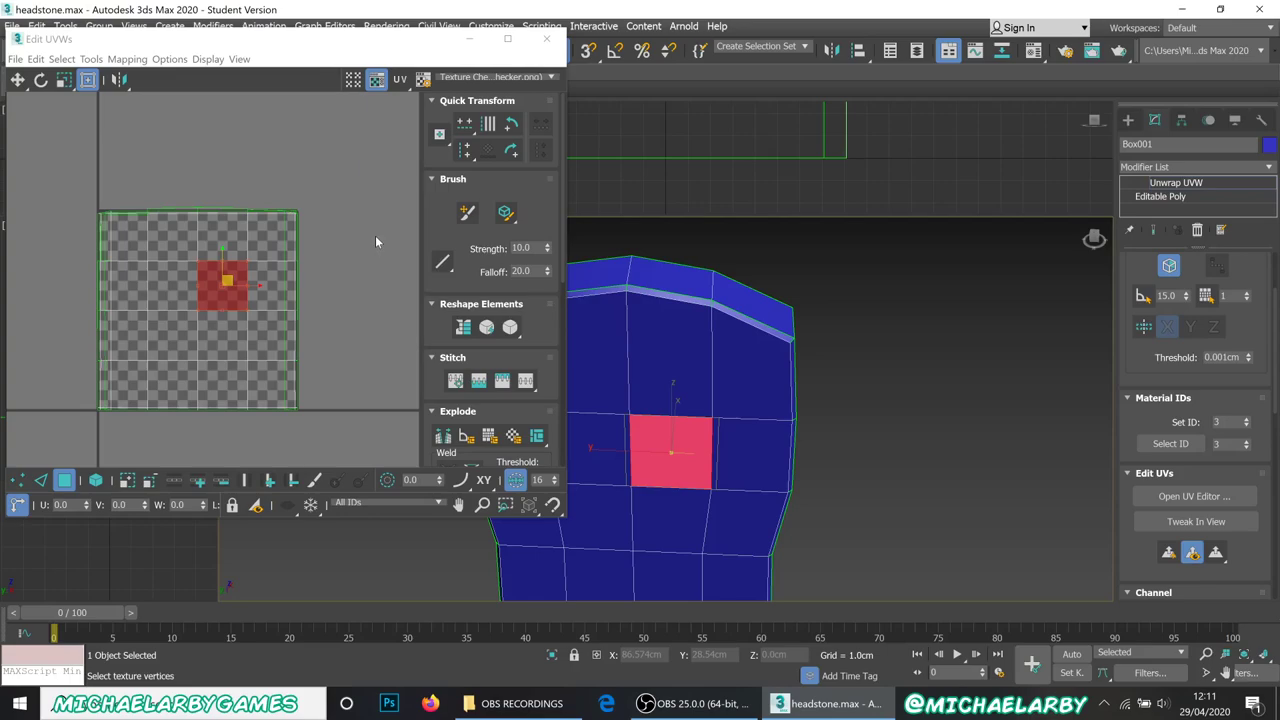
pyautogui.click(355, 219)
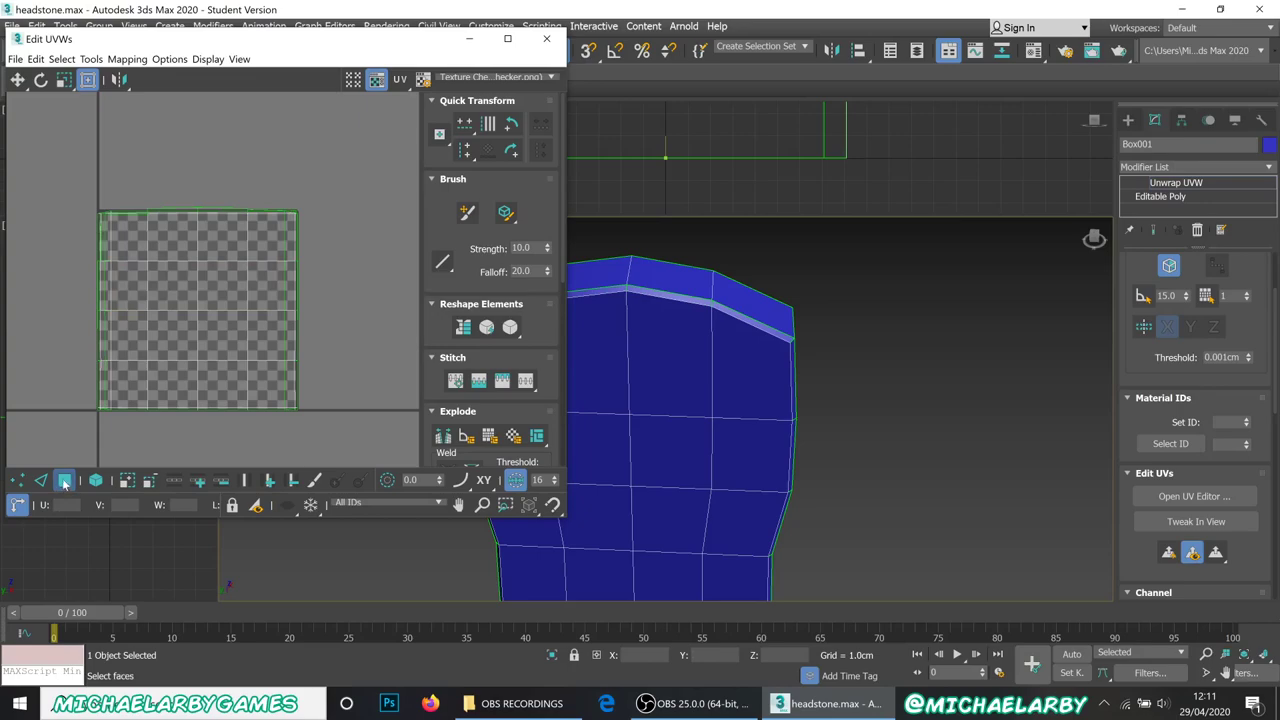
# Step: Select all the headstone's UV polygons and apply Flatten Mapping with a 45.0 polygon angle threshold and 0.001 spacing
pyautogui.moveTo(183, 38); pyautogui.dragTo(233, 44)
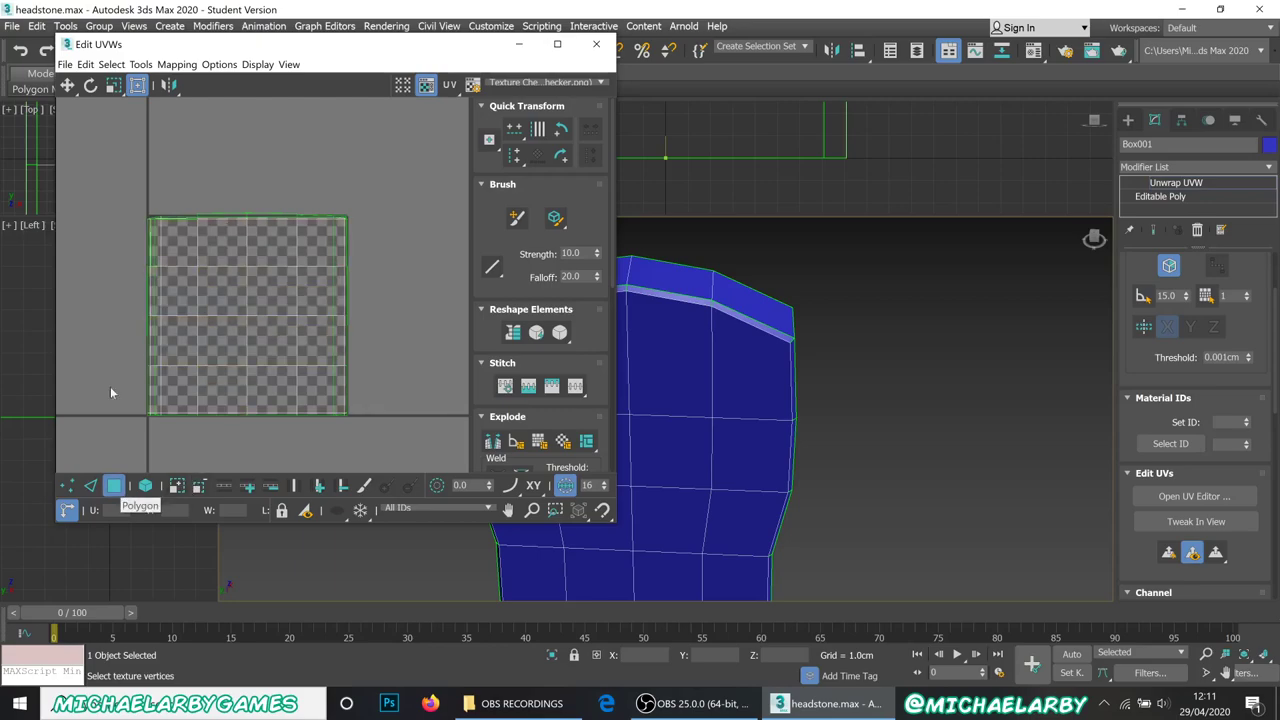
pyautogui.moveTo(173, 229); pyautogui.dragTo(378, 440)
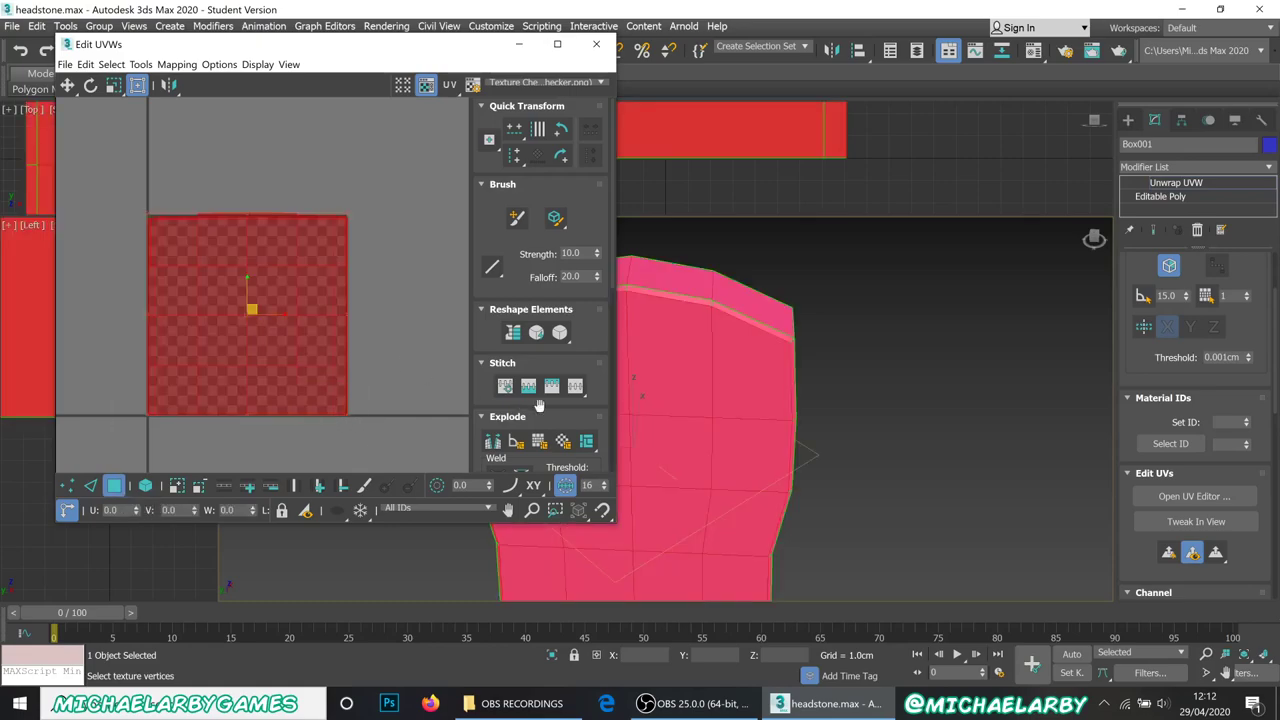
pyautogui.moveTo(910, 433); pyautogui.dragTo(1005, 431, button='middle')
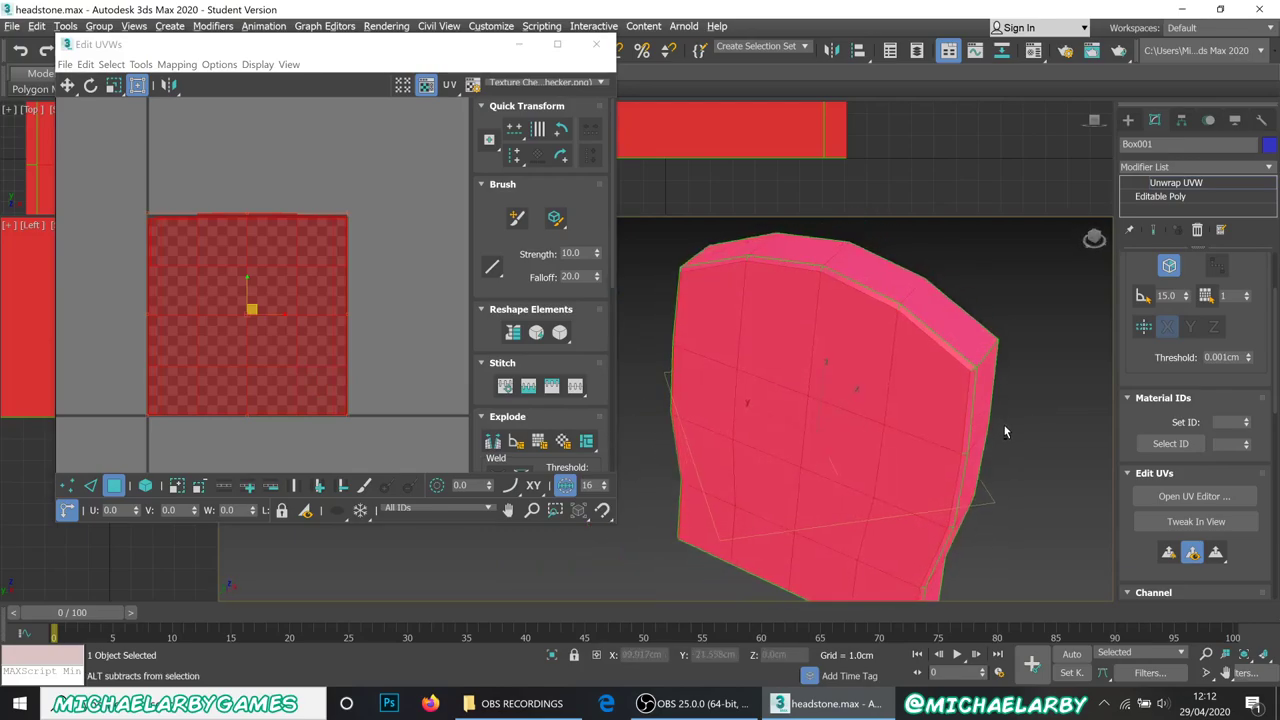
pyautogui.click(178, 64)
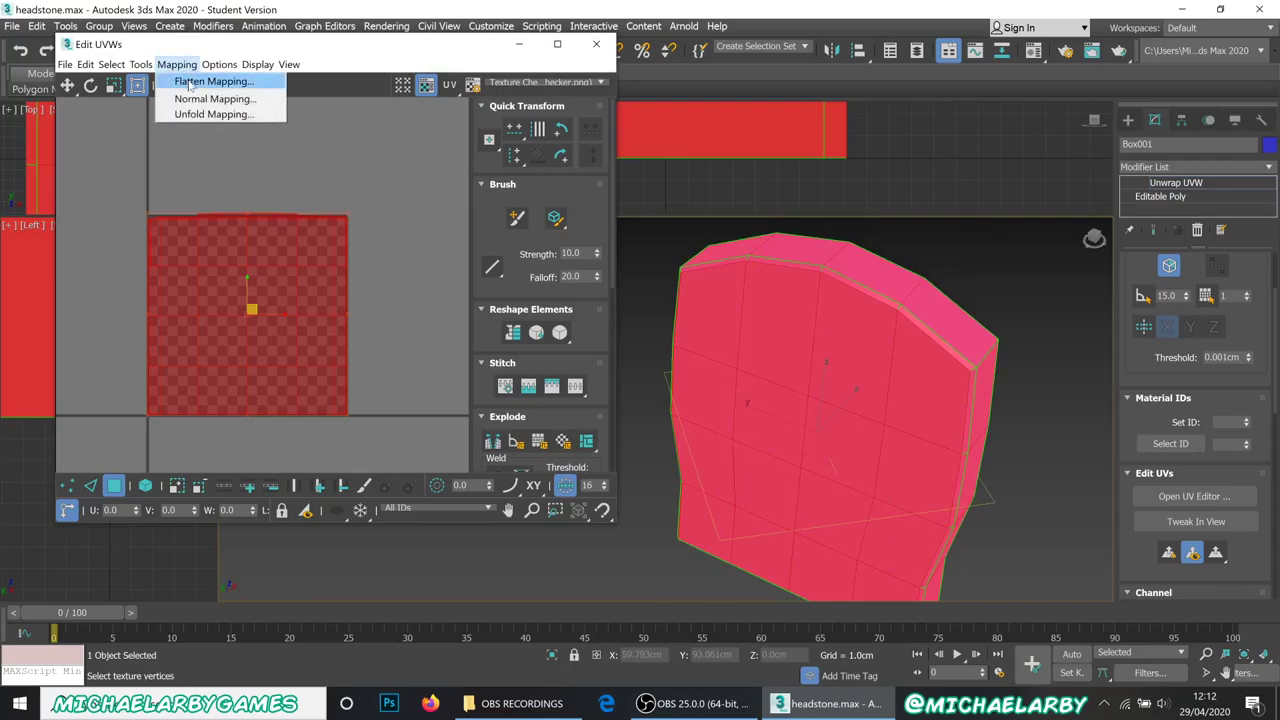
pyautogui.click(190, 84)
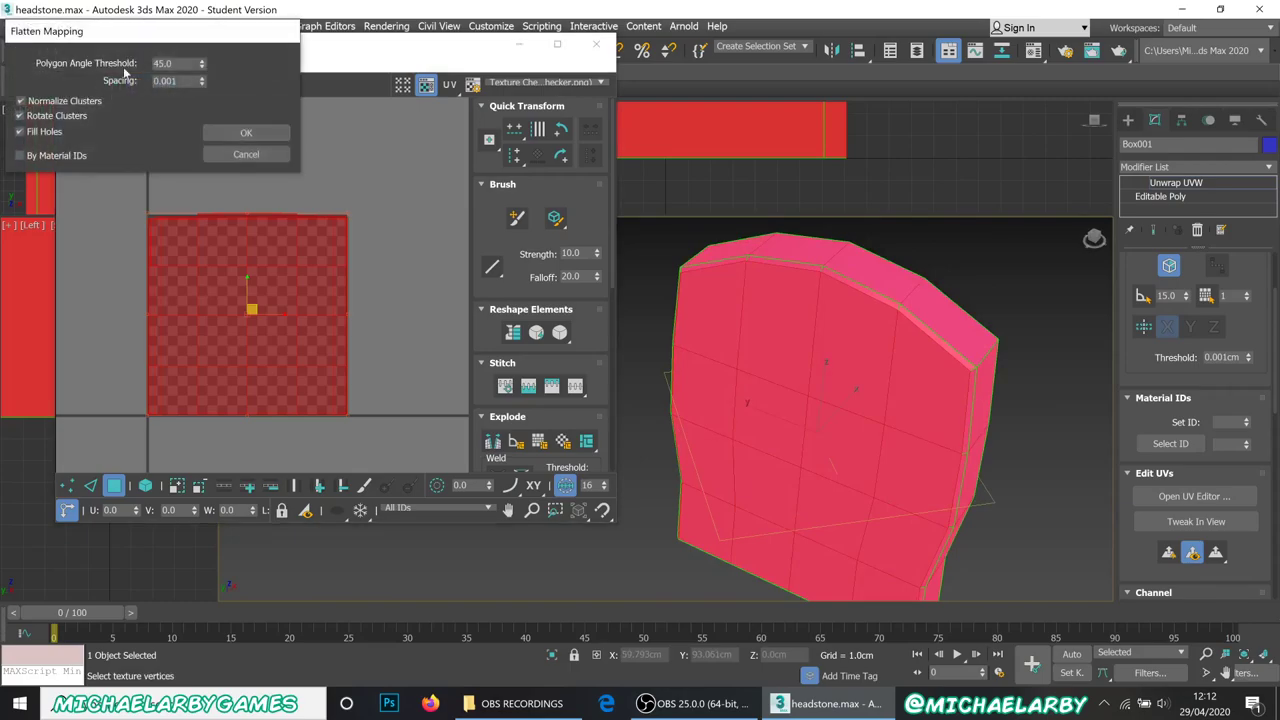
pyautogui.moveTo(121, 32); pyautogui.dragTo(201, 54)
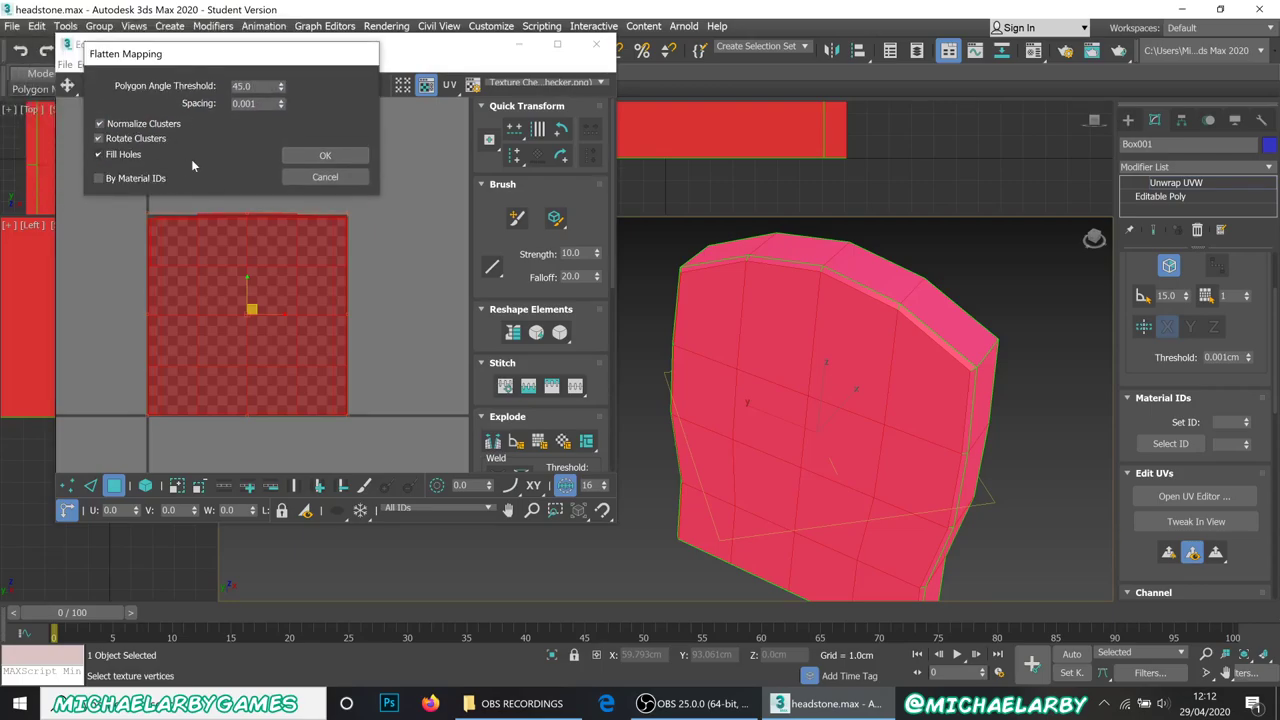
pyautogui.click(320, 156)
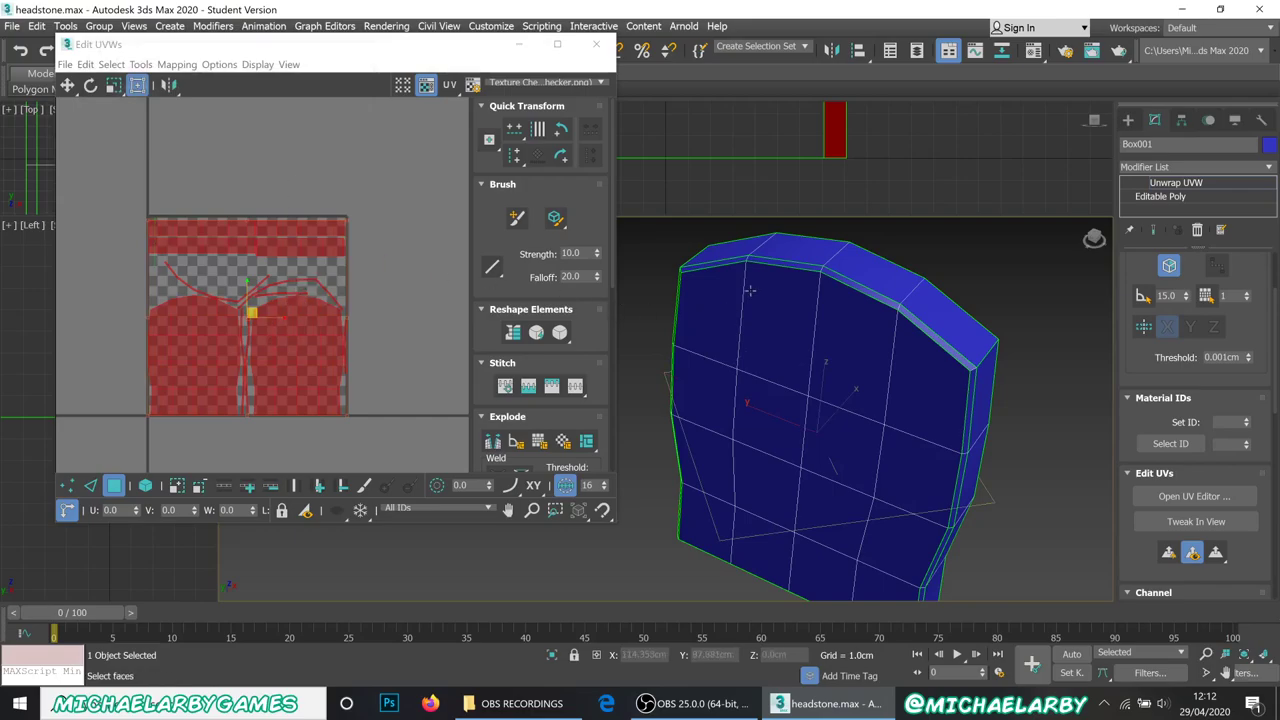
# Step: Select all the headstone's faces and enlarge the UV editor window around the flattened layout
pyautogui.scroll(3, 894, 302)
pyautogui.hotkey('ctrl', 'a')
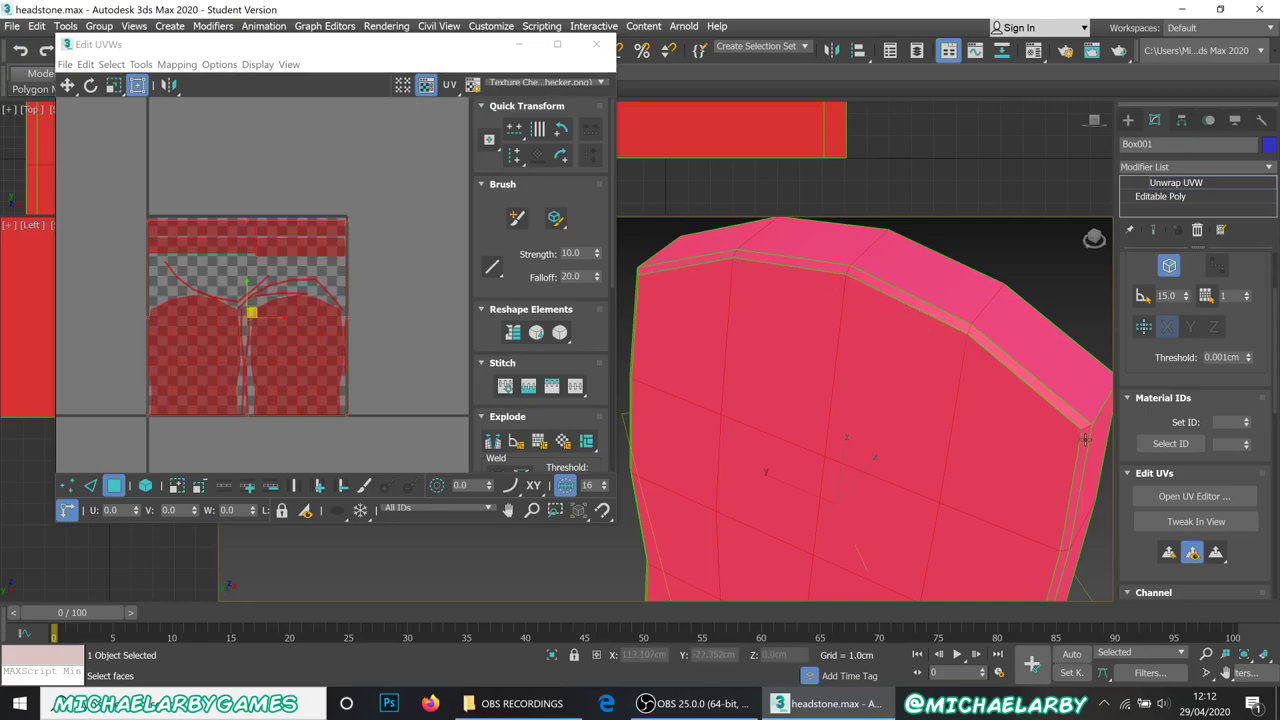
pyautogui.scroll(1, 197, 289)
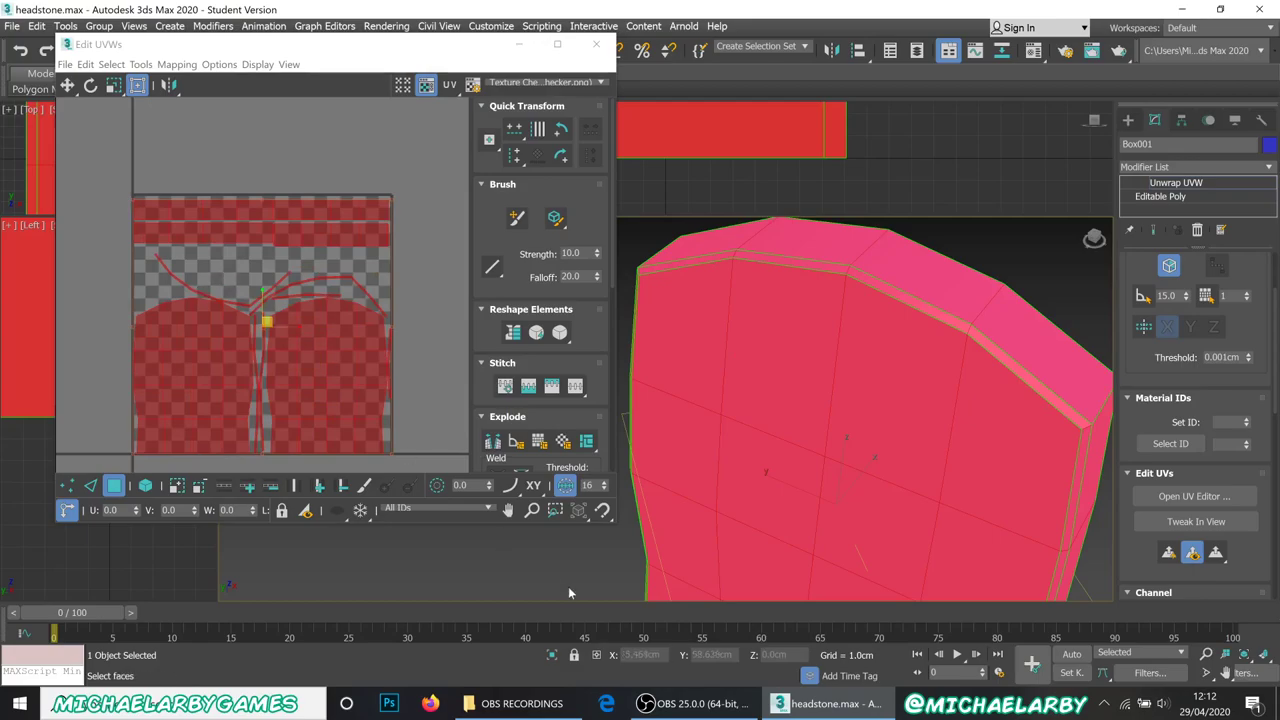
pyautogui.moveTo(610, 523); pyautogui.dragTo(668, 650)
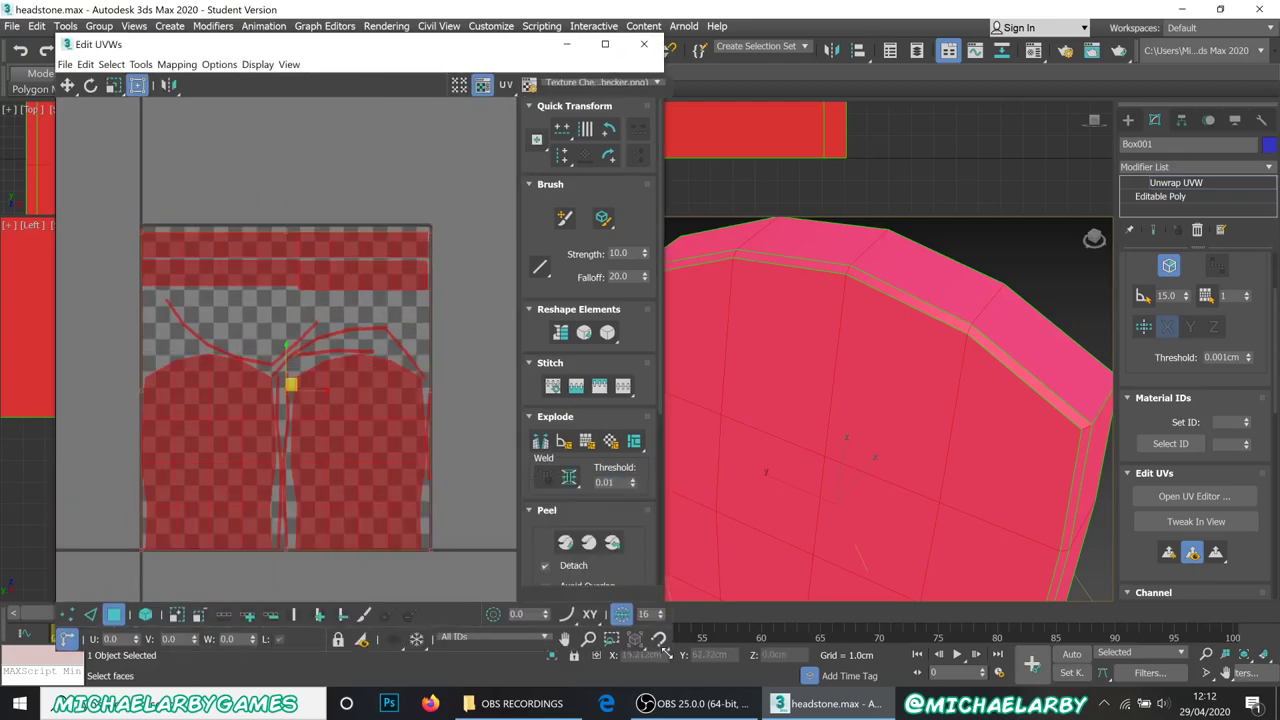
pyautogui.scroll(1, 362, 481)
pyautogui.scroll(1, 362, 478)
pyautogui.scroll(-1, 366, 460)
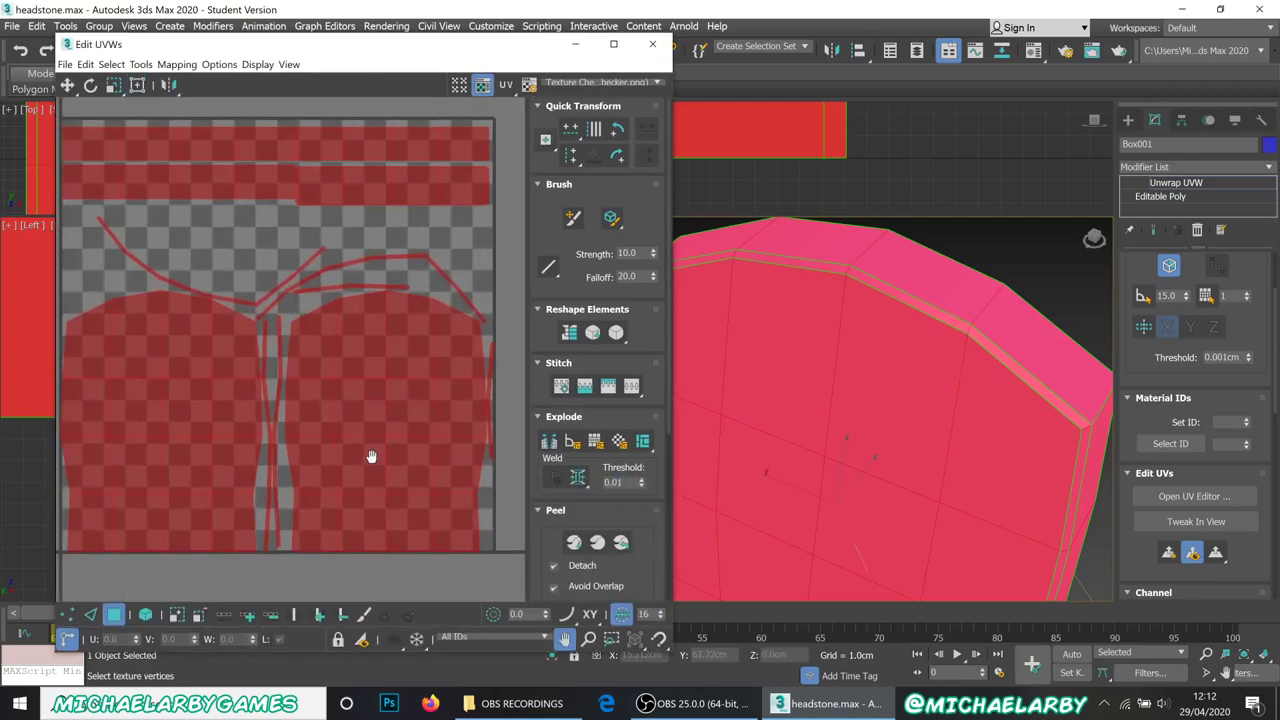
# Step: Examine the flattened UV pieces, including the thin chamfer strips above and between the two large faces, and clear the selection
pyautogui.click(371, 466)
pyautogui.click(298, 369)
pyautogui.click(298, 369)
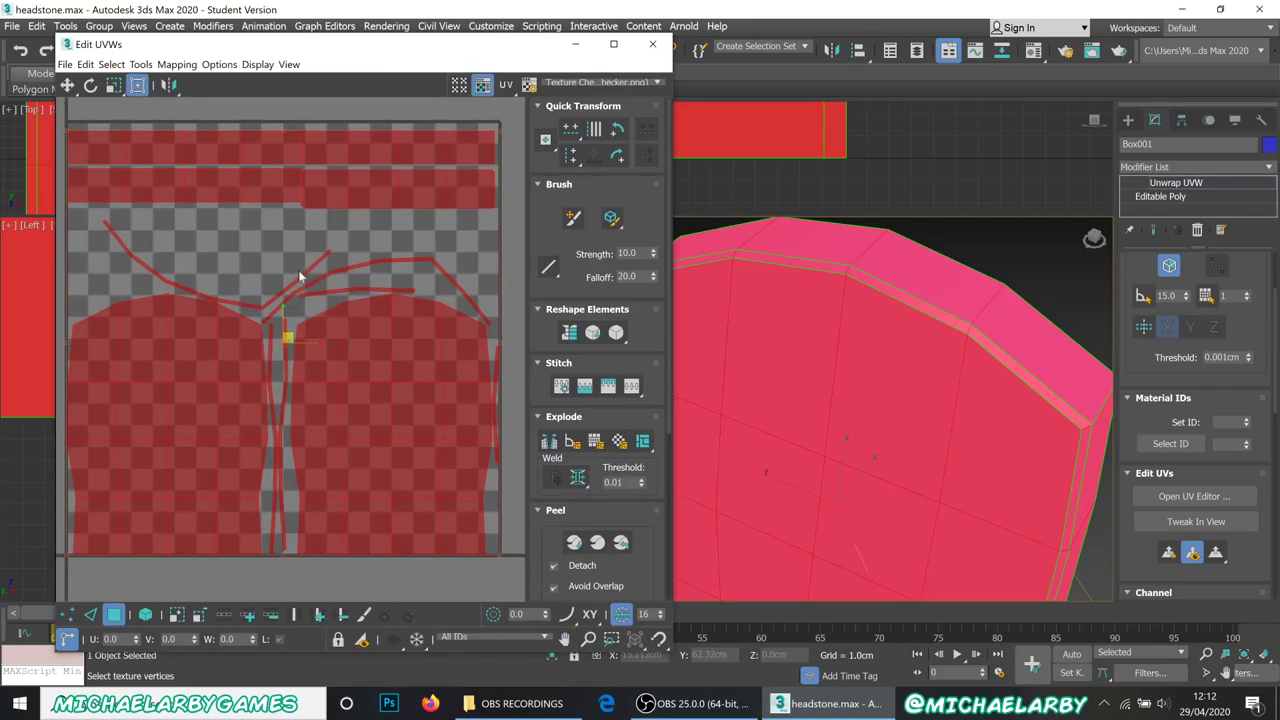
pyautogui.click(293, 362)
pyautogui.click(363, 278)
pyautogui.click(425, 260)
pyautogui.click(287, 340)
pyautogui.moveTo(292, 305)
pyautogui.mouseDown()
pyautogui.moveTo(320, 363)
pyautogui.moveTo(298, 328)
pyautogui.mouseUp()
pyautogui.click(320, 246)
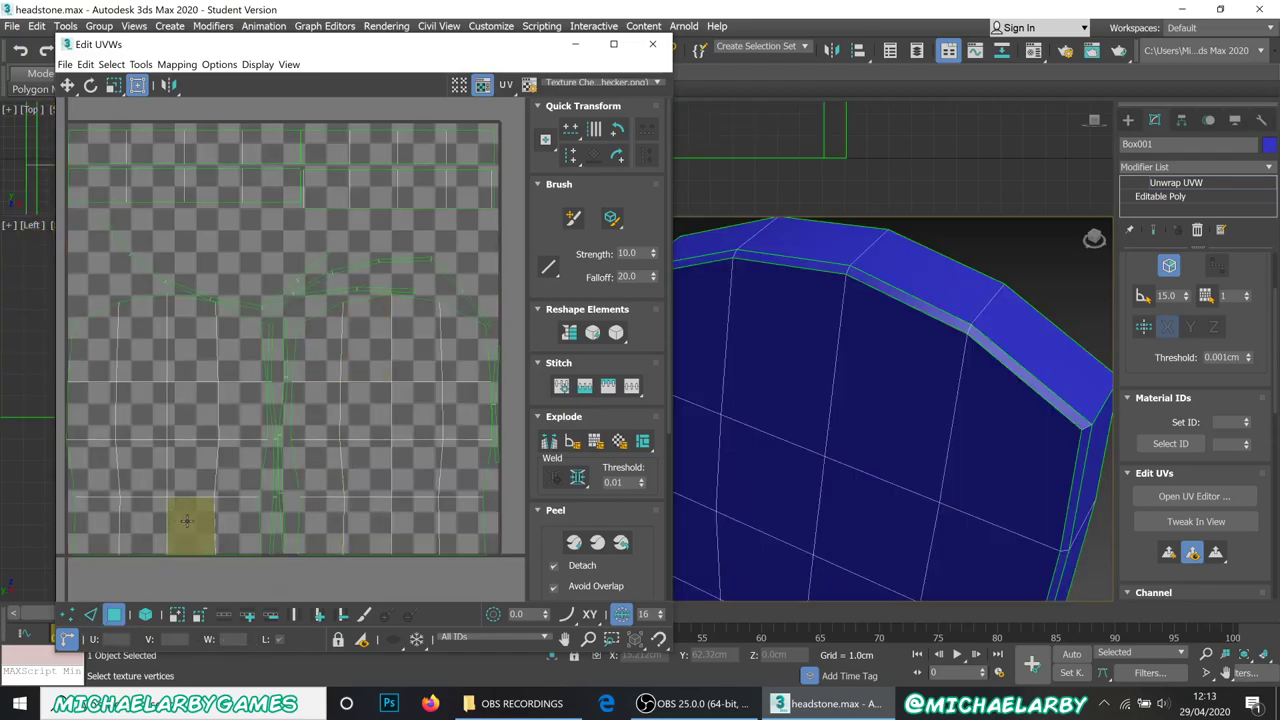
# Step: Select the entire flattened UV layout to check it against the model, and clear the selection
pyautogui.scroll(-2, 300, 400)
pyautogui.scroll(2, 280, 370)
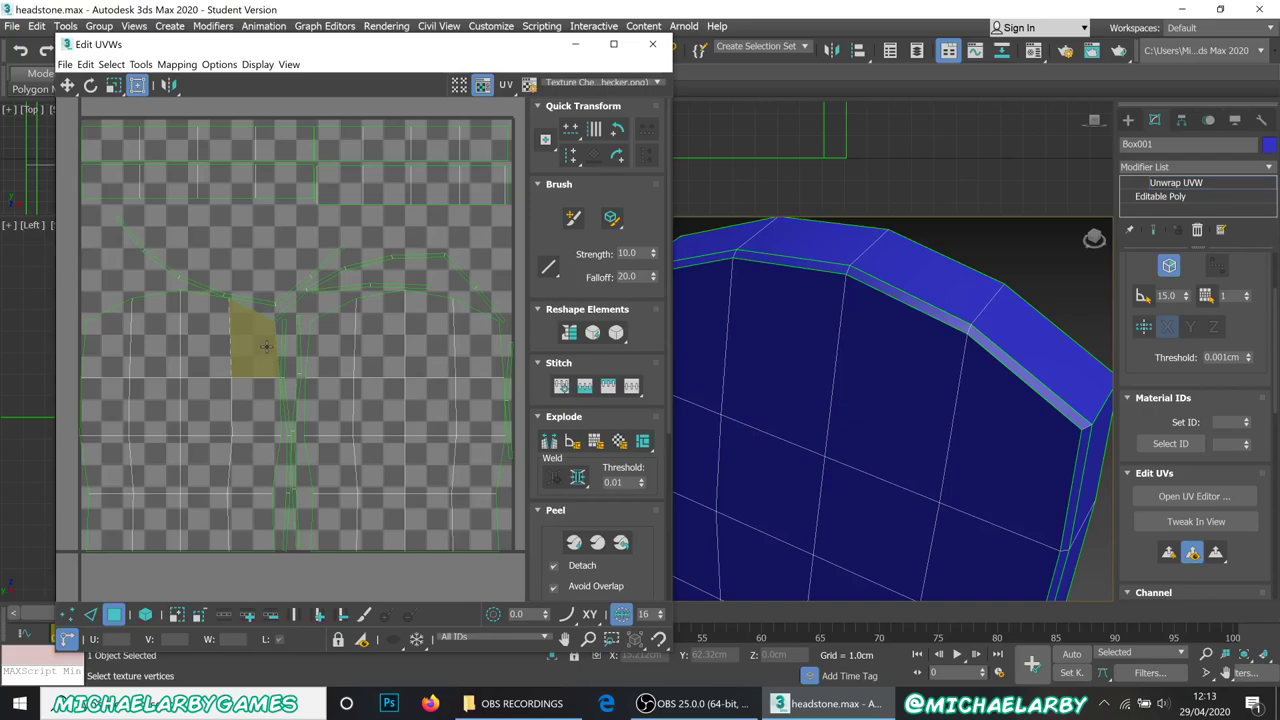
pyautogui.scroll(-1, 266, 347)
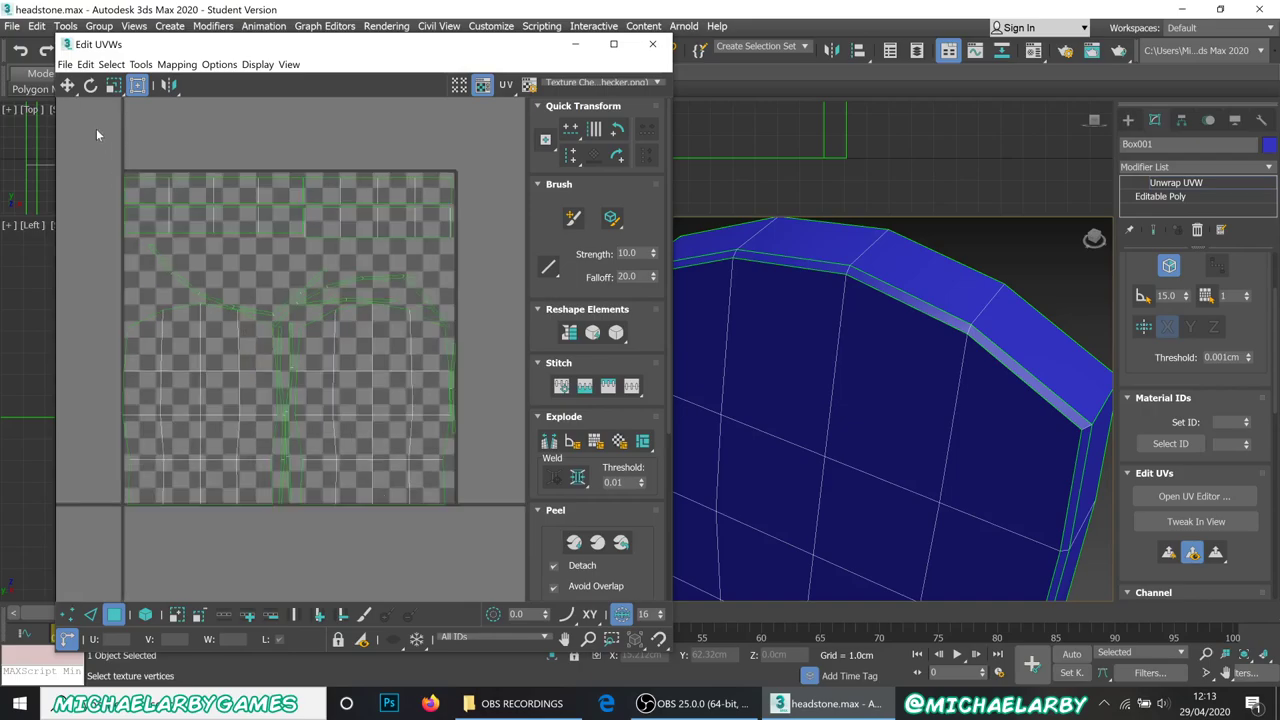
pyautogui.moveTo(98, 140); pyautogui.dragTo(483, 541)
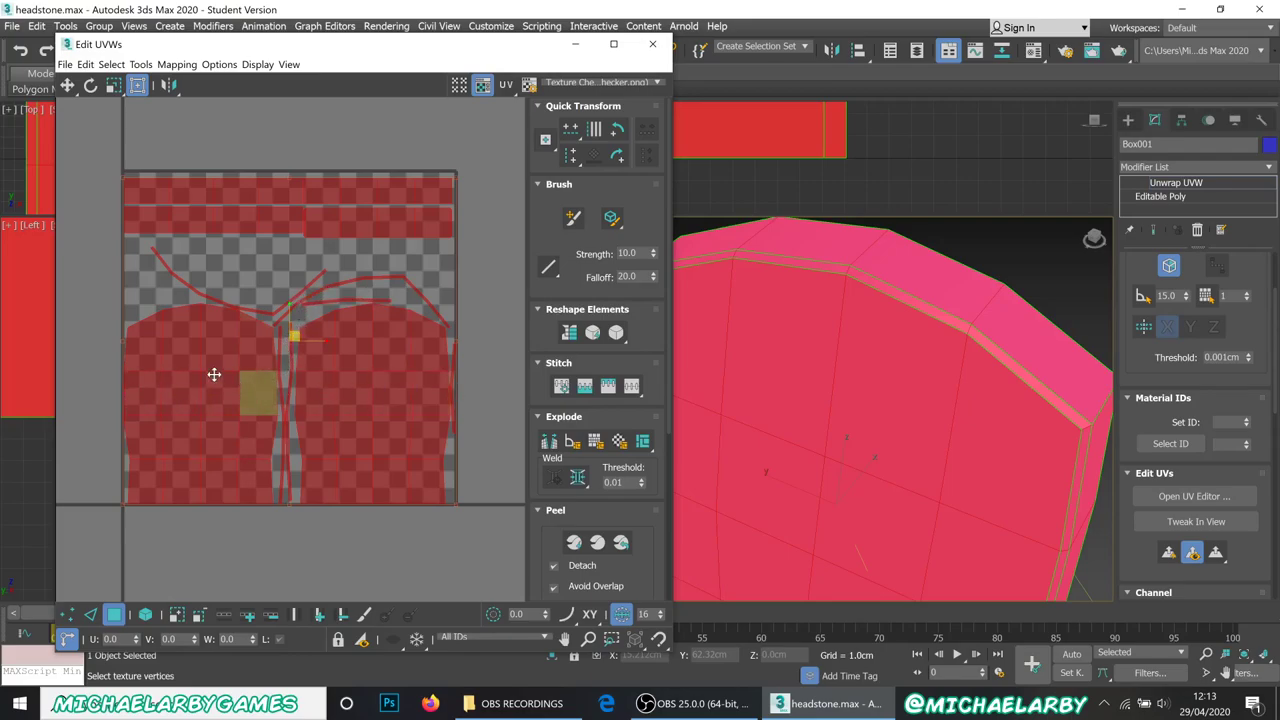
pyautogui.click(300, 282)
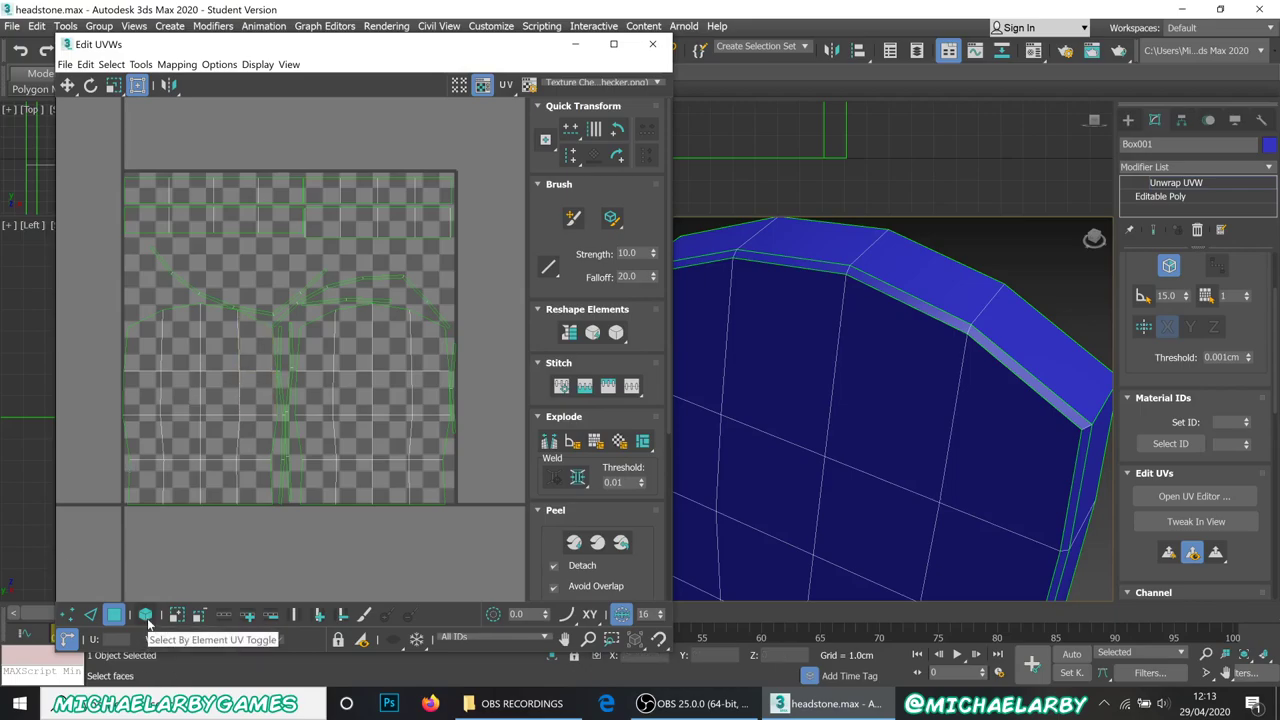
# Step: Select single polygons one after another within the front face's UV shell
pyautogui.click(190, 352)
pyautogui.click(215, 392)
pyautogui.click(180, 390)
pyautogui.click(180, 437)
pyautogui.click(222, 380)
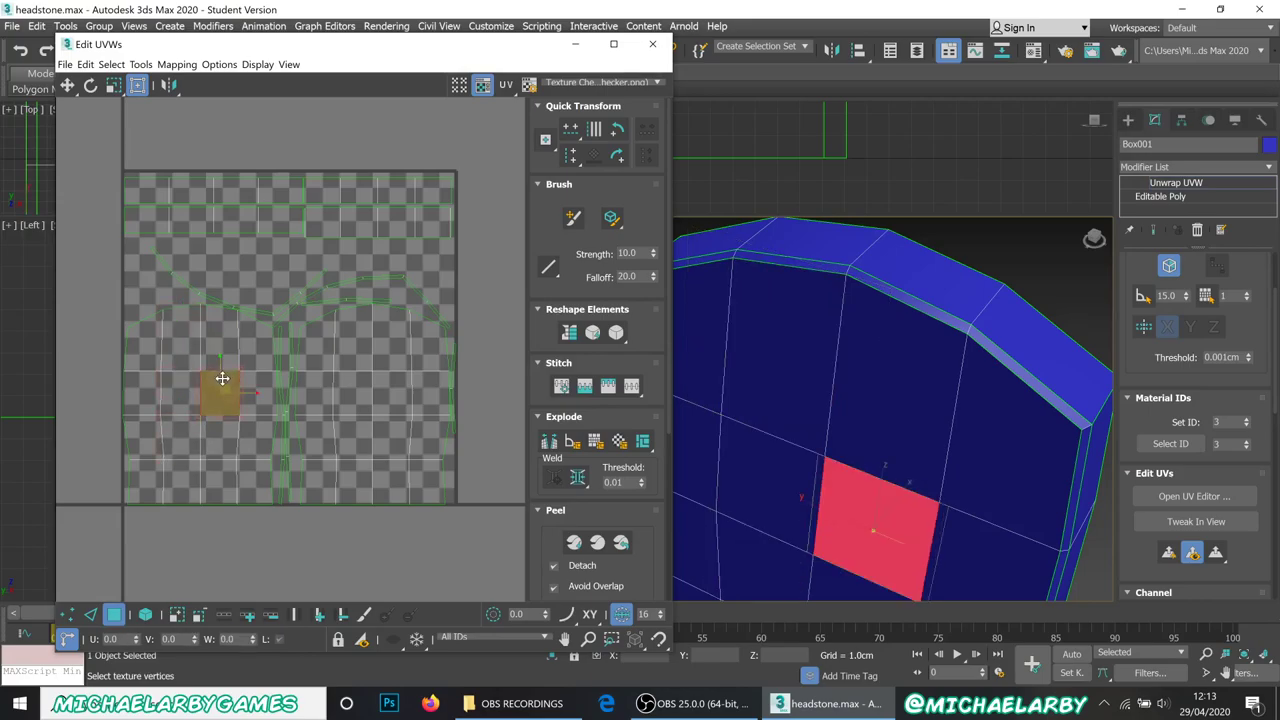
# Step: Turn on Select By Element UV, test it on the front face's whole shell, and clear the selection
pyautogui.click(147, 617)
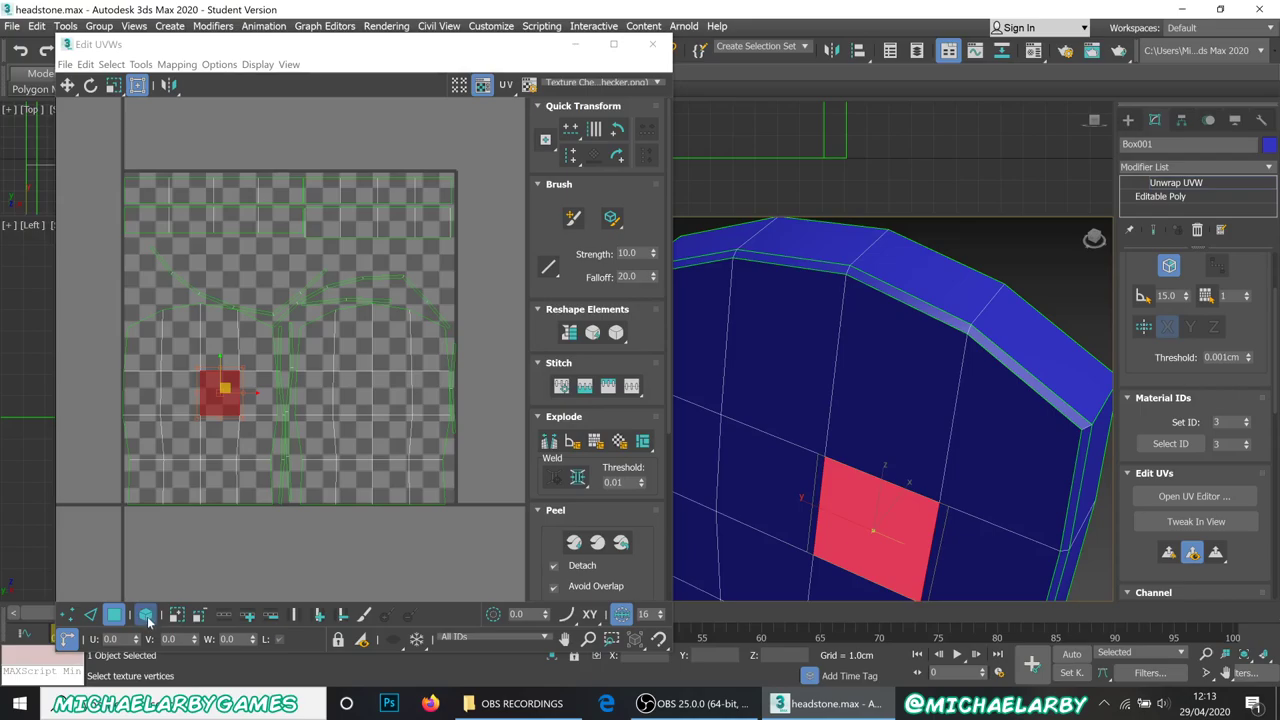
pyautogui.click(180, 431)
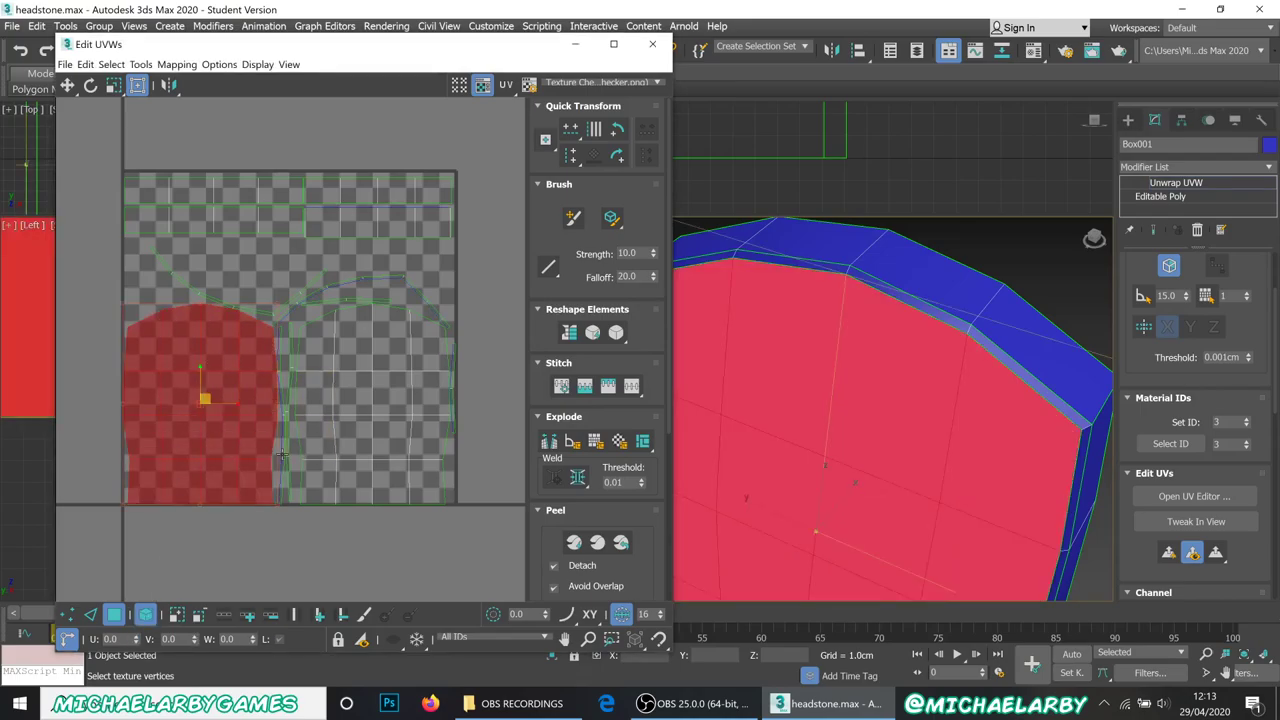
pyautogui.click(288, 207)
pyautogui.click(292, 212)
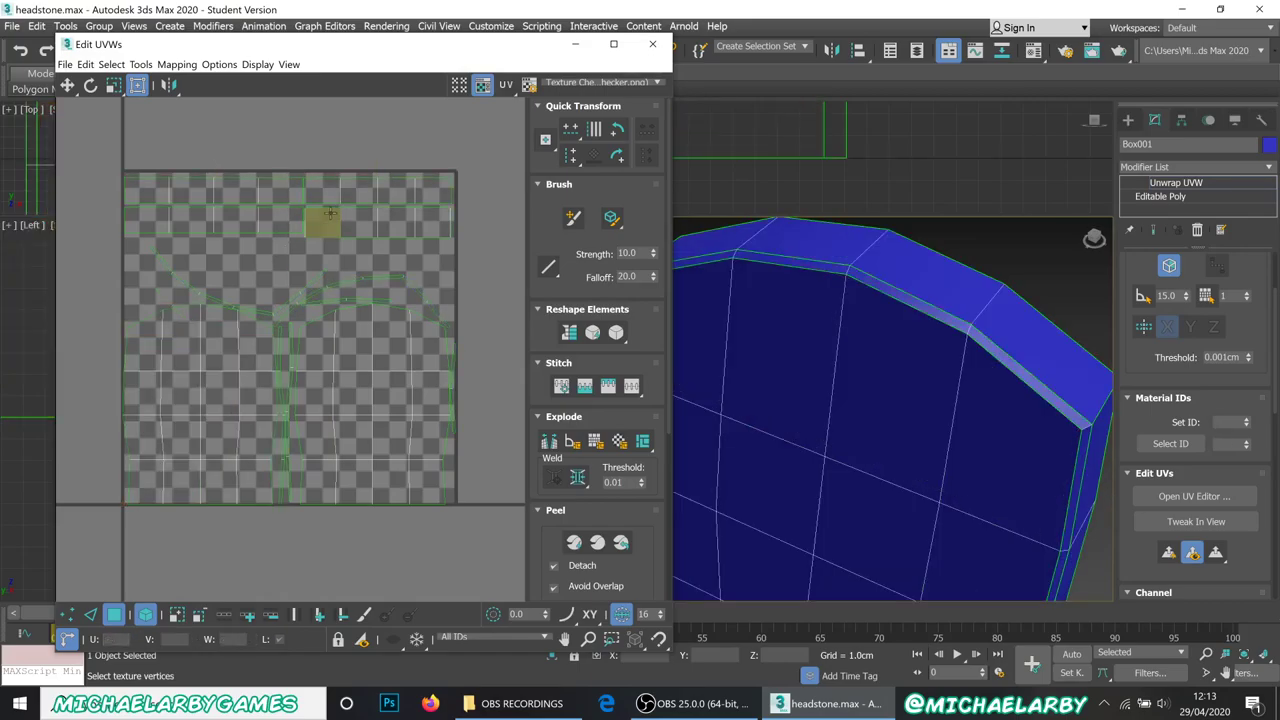
# Step: Move the two curved chamfer strips from above the face shells to the empty area outside the UV square
pyautogui.click(315, 345)
pyautogui.click(231, 381)
pyautogui.scroll(2, 260, 312)
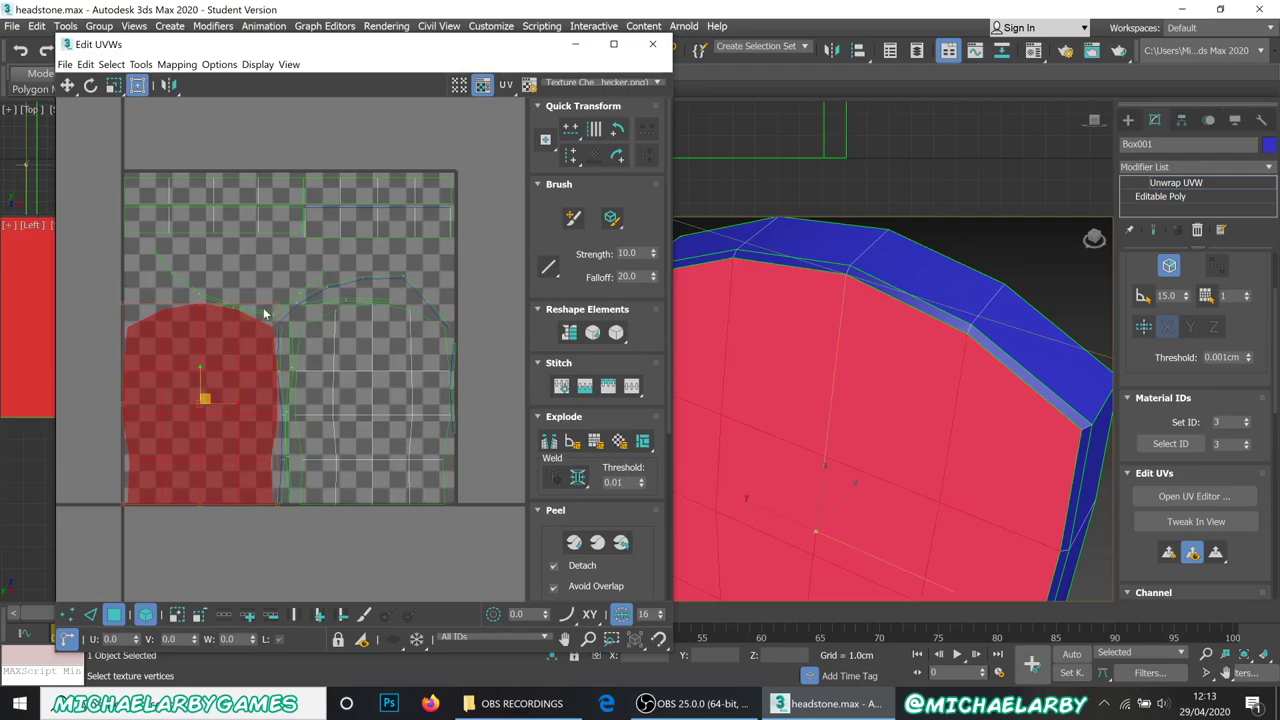
pyautogui.click(259, 312)
pyautogui.scroll(-4, 259, 312)
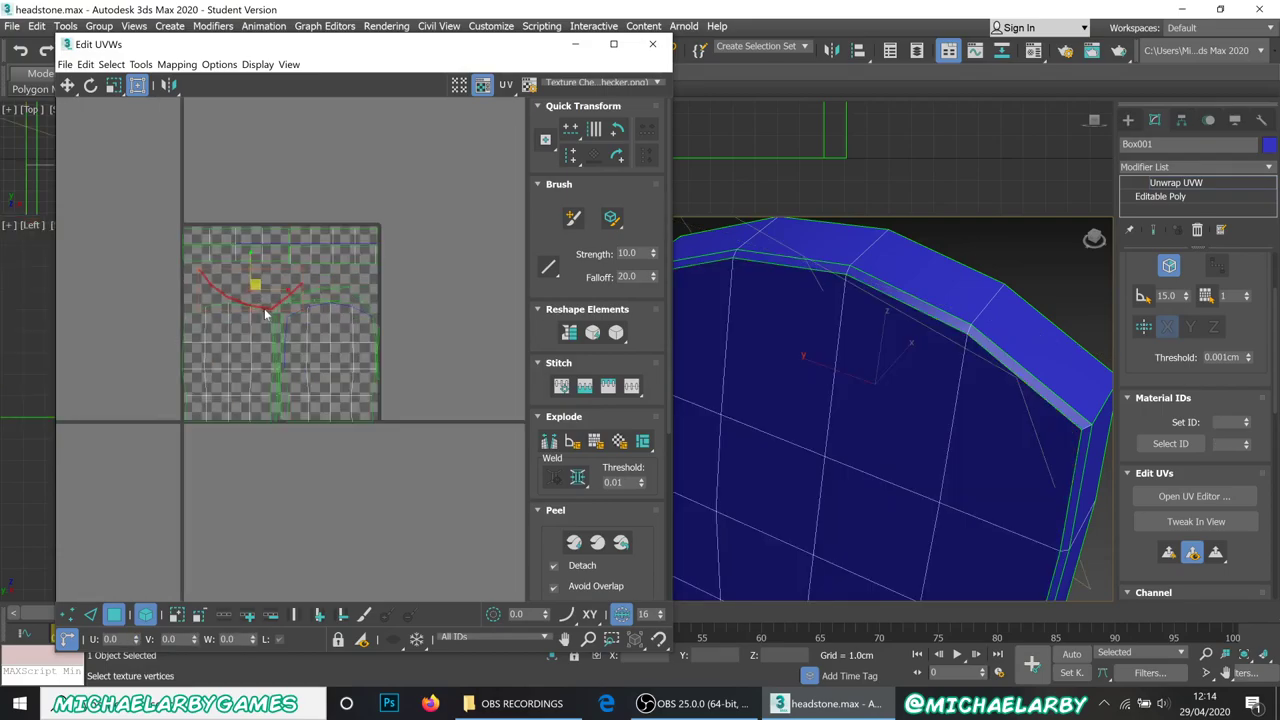
pyautogui.moveTo(257, 310); pyautogui.dragTo(470, 206)
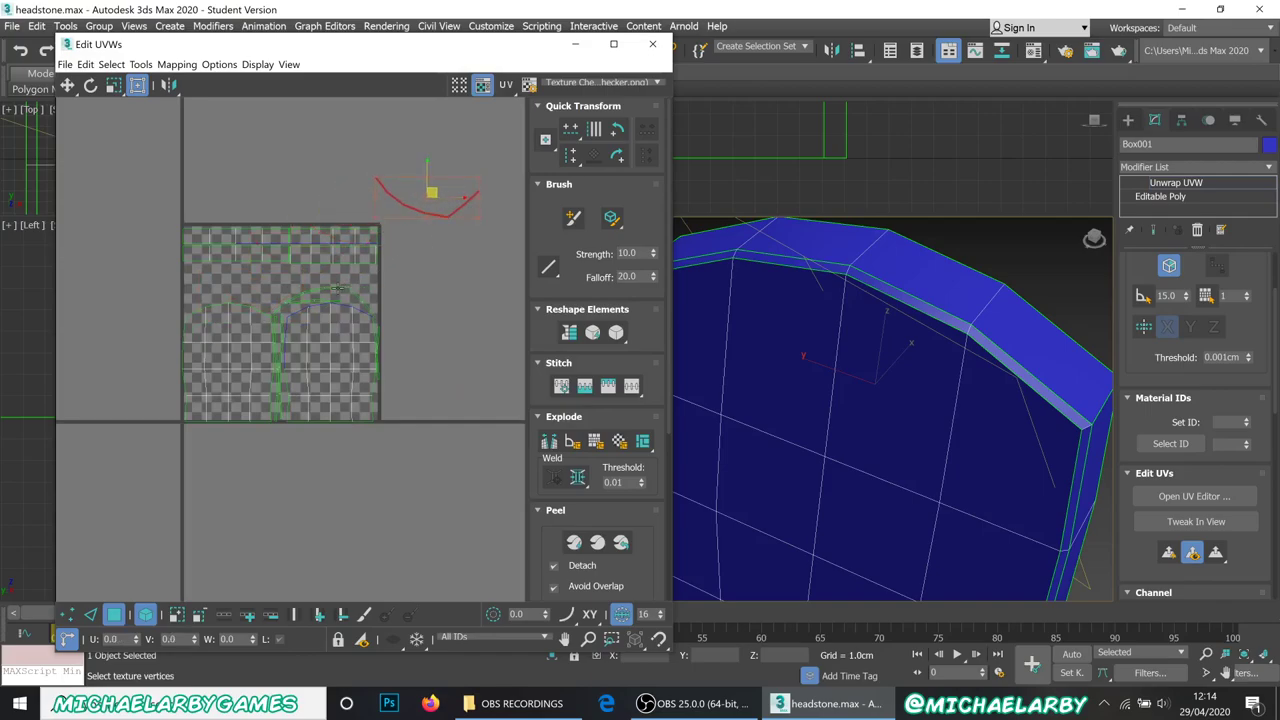
pyautogui.click(338, 292)
pyautogui.moveTo(338, 293); pyautogui.dragTo(466, 236)
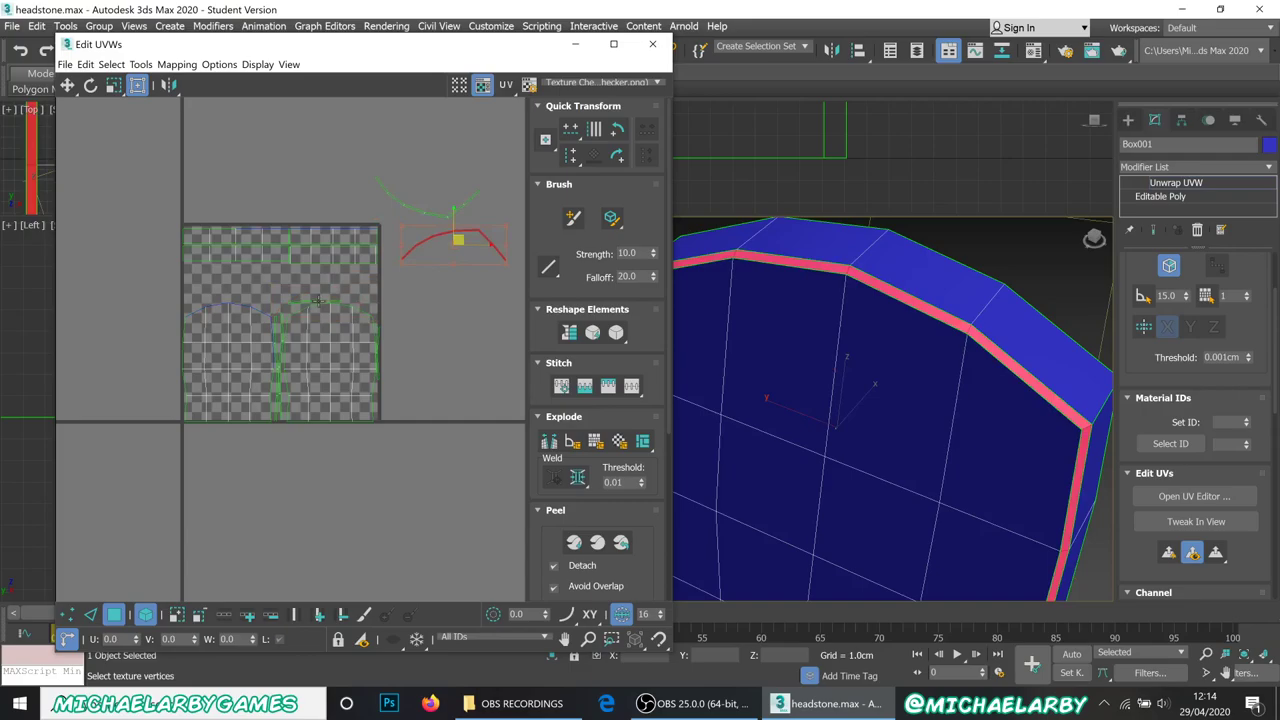
# Step: Move the short horizontal strip and the short vertical edge strip out of the UV square, below the curved strips
pyautogui.click(316, 296)
pyautogui.moveTo(316, 296); pyautogui.dragTo(453, 259)
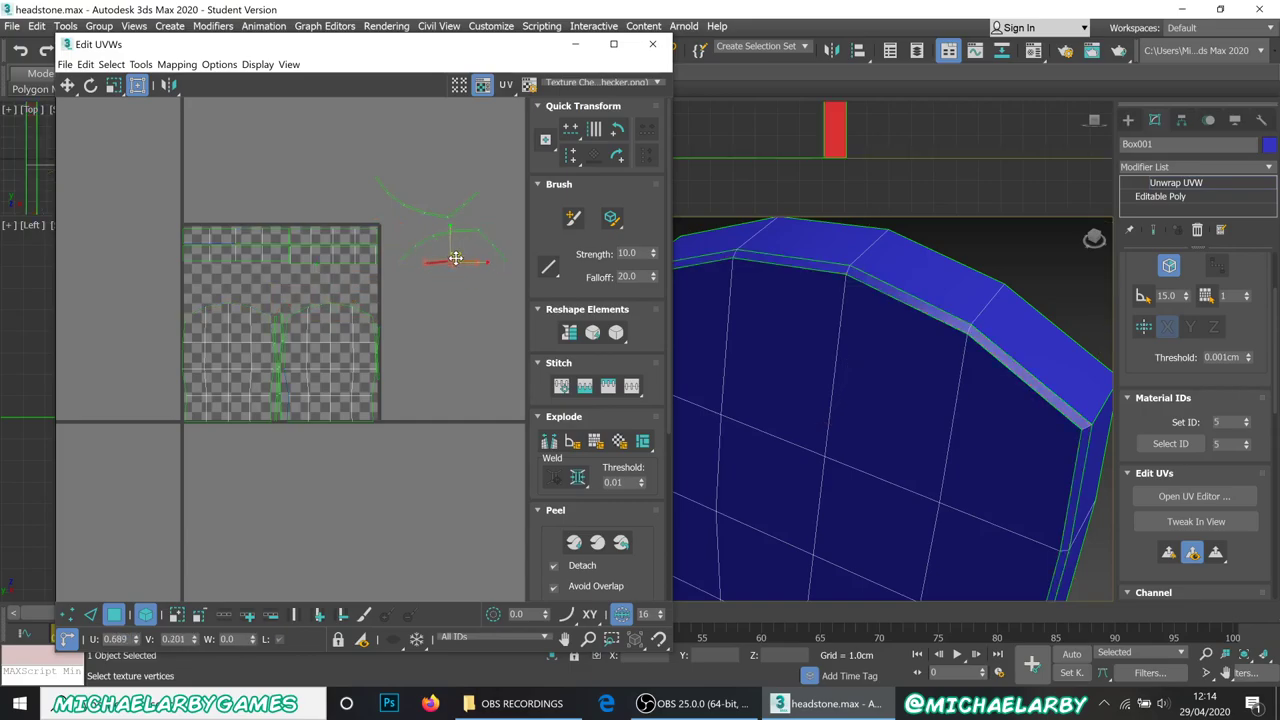
pyautogui.click(377, 336)
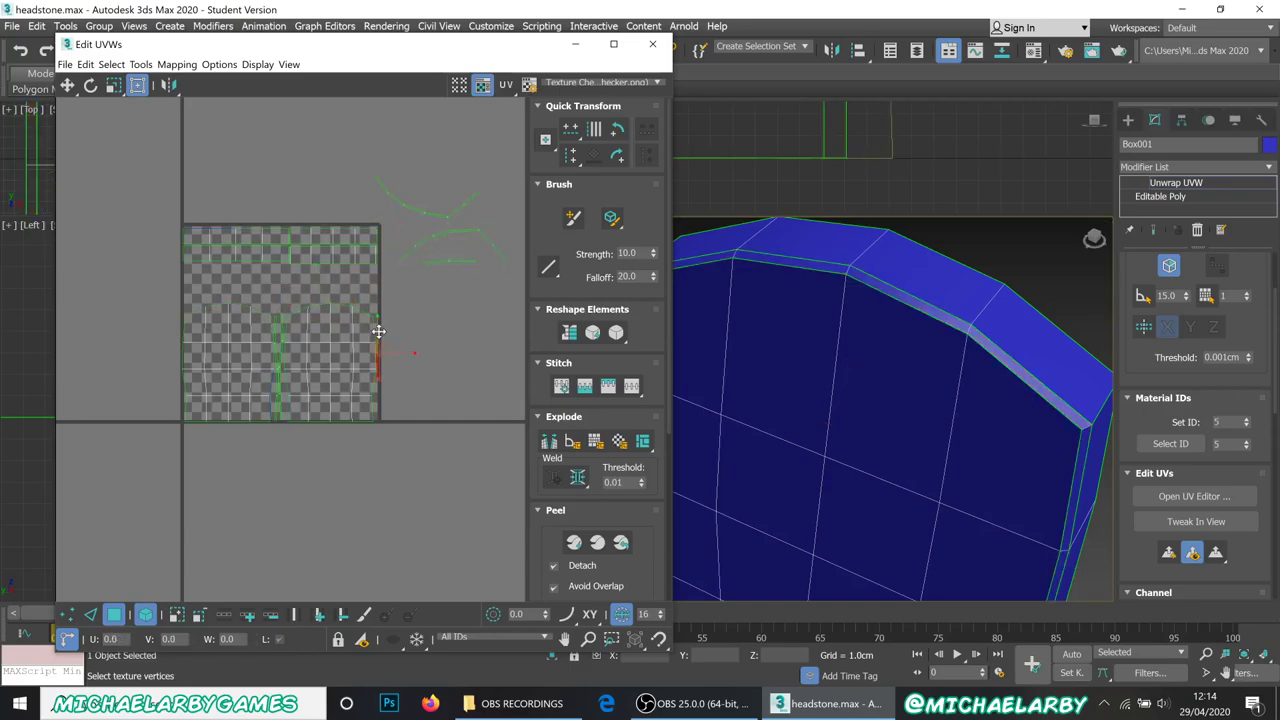
pyautogui.moveTo(408, 311)
pyautogui.mouseDown()
pyautogui.moveTo(446, 291)
pyautogui.moveTo(384, 306)
pyautogui.moveTo(430, 298)
pyautogui.mouseUp()
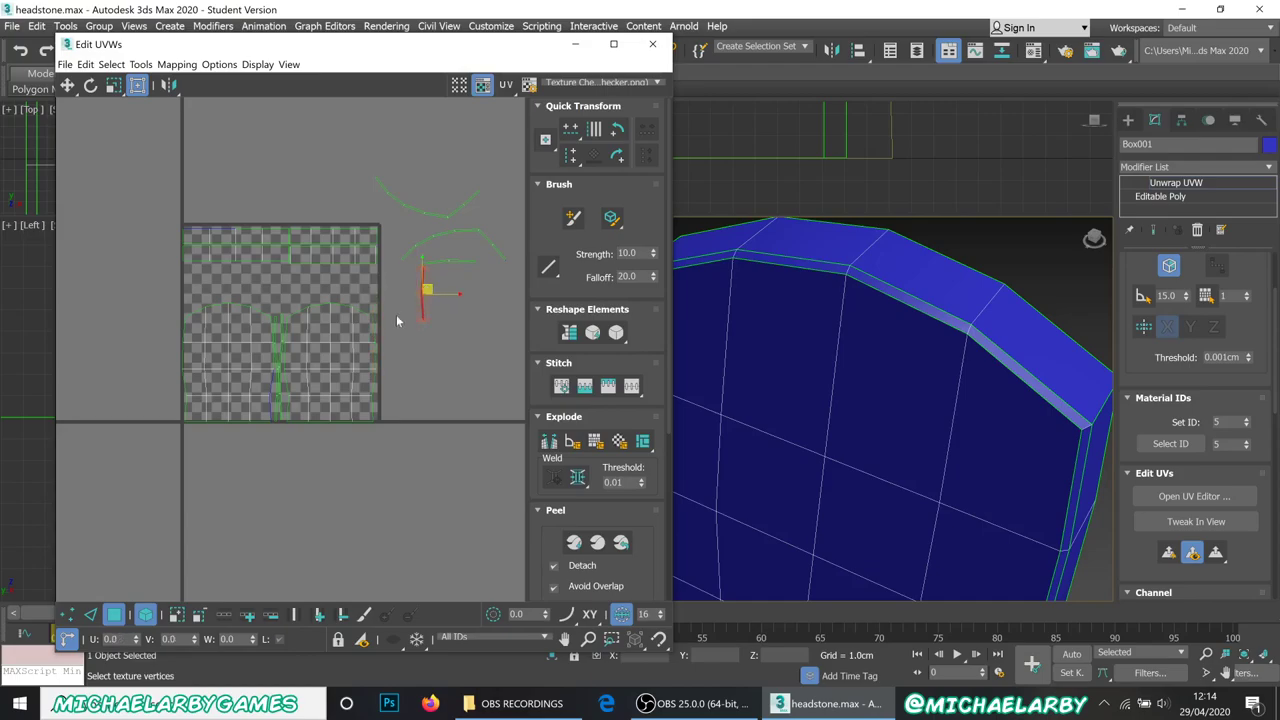
# Step: Select both long vertical strips between the two face shells and move them together outside the UV square
pyautogui.scroll(4, 284, 365)
pyautogui.click(272, 365)
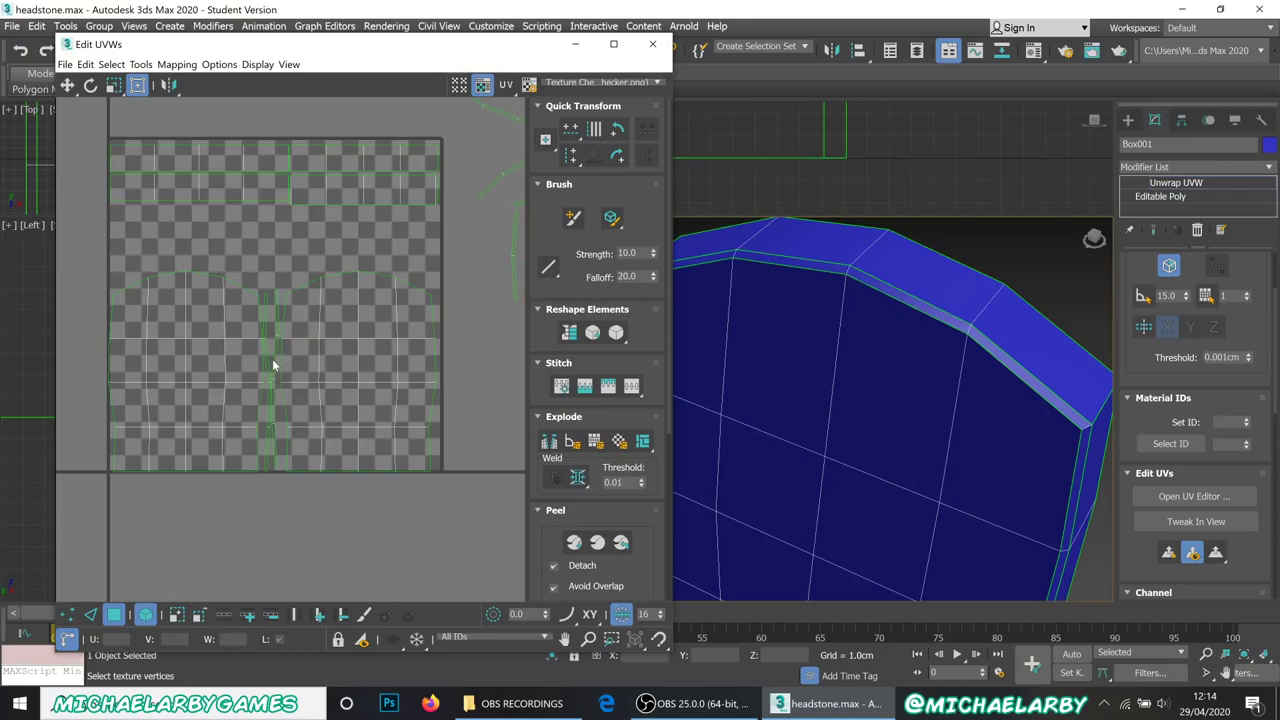
pyautogui.click(270, 367)
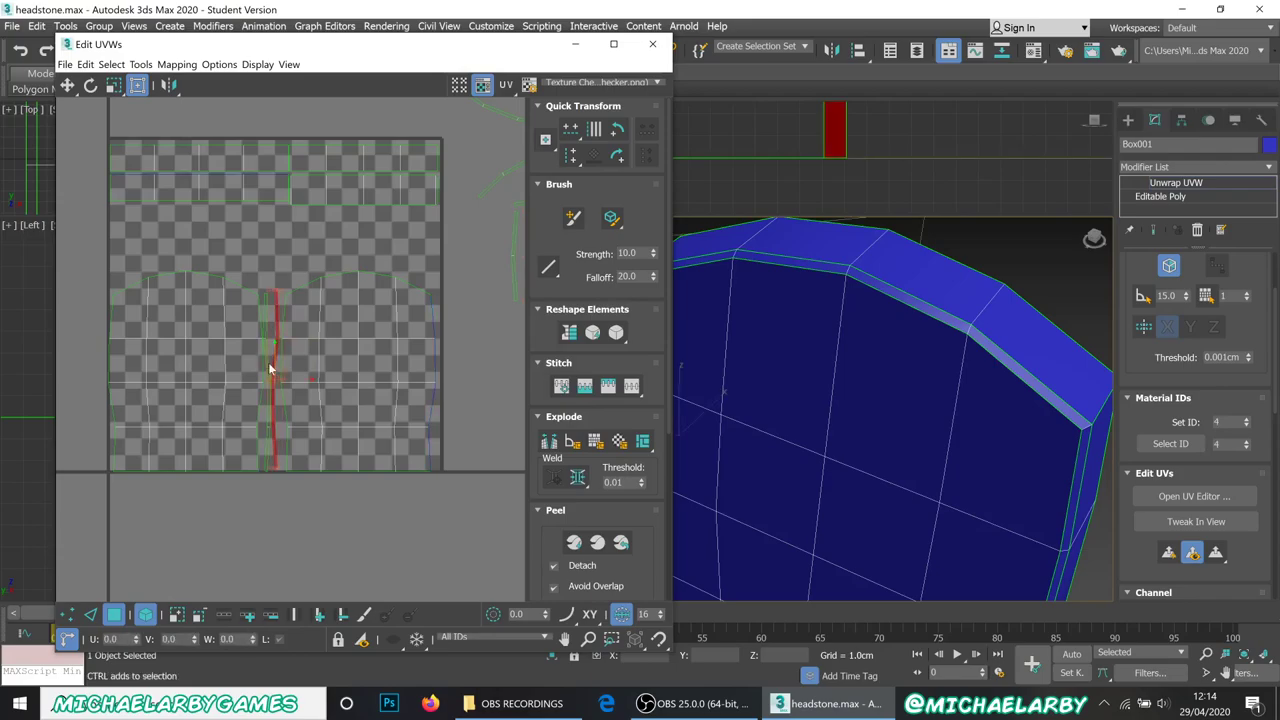
pyautogui.click(270, 365)
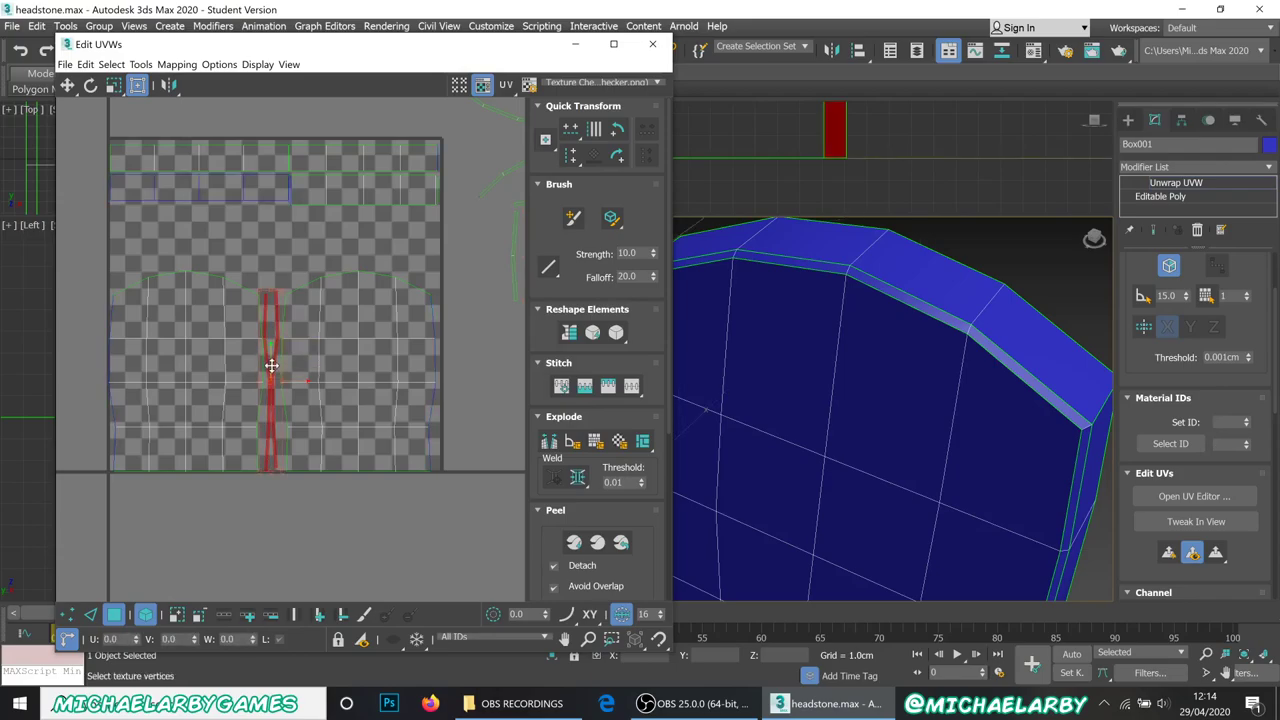
pyautogui.scroll(-2, 271, 366)
pyautogui.moveTo(273, 365); pyautogui.dragTo(508, 360)
pyautogui.moveTo(265, 443); pyautogui.dragTo(285, 395, button='middle')
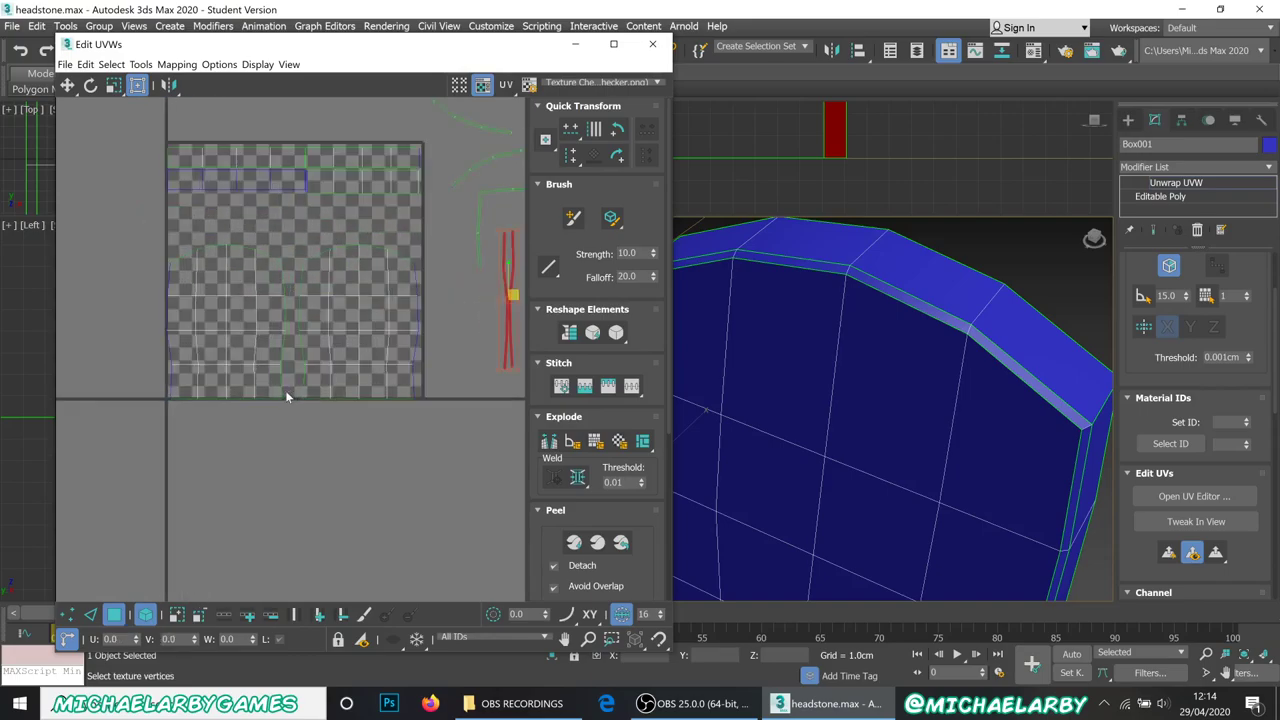
pyautogui.scroll(2, 325, 216)
pyautogui.scroll(3, 355, 280)
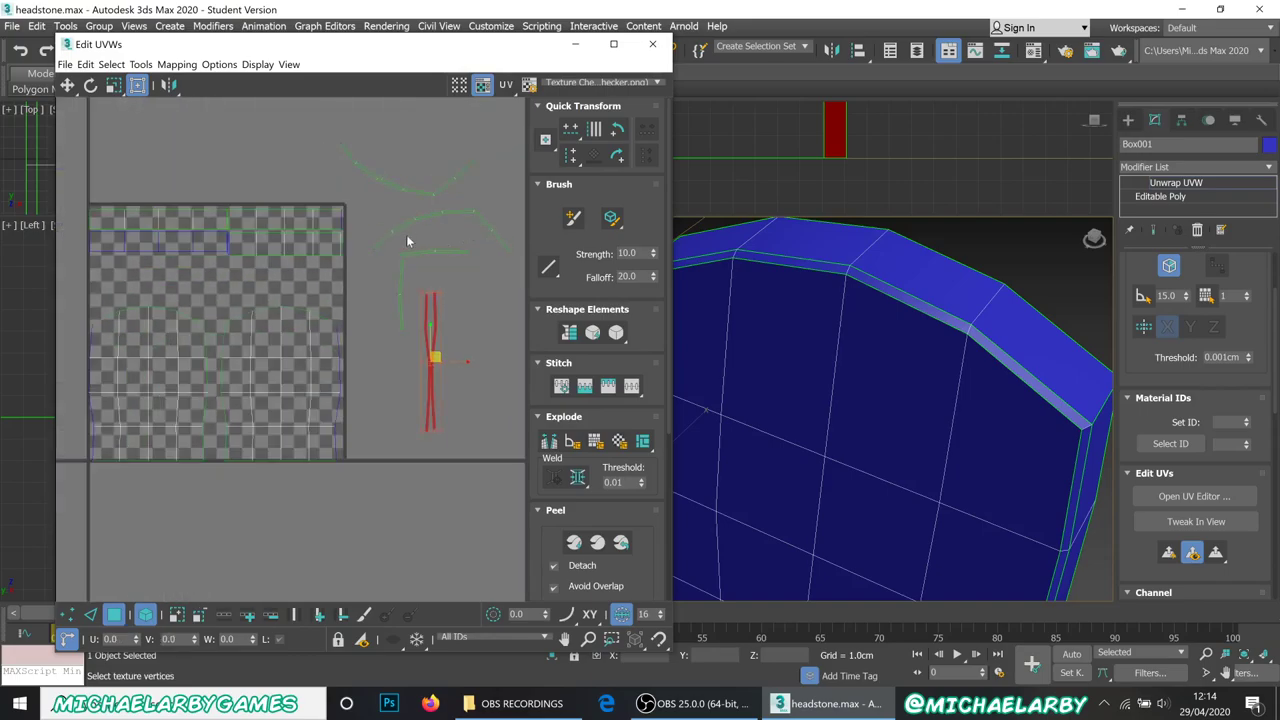
# Step: Move the right face shell closer to the left one, leaving a narrow gap between them, and clear the selection
pyautogui.scroll(-4, 406, 262)
pyautogui.scroll(6, 326, 302)
pyautogui.scroll(-4, 277, 349)
pyautogui.scroll(3, 229, 375)
pyautogui.scroll(-3, 214, 349)
pyautogui.scroll(4, 324, 257)
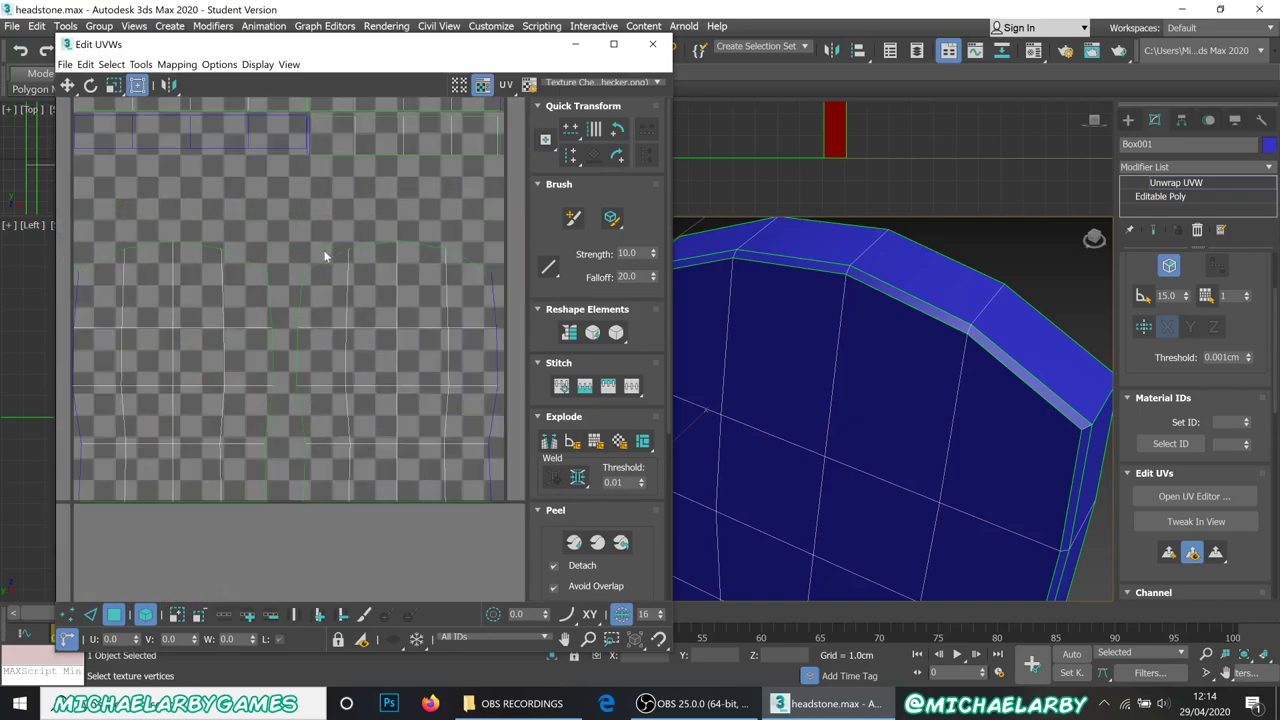
pyautogui.click(330, 365)
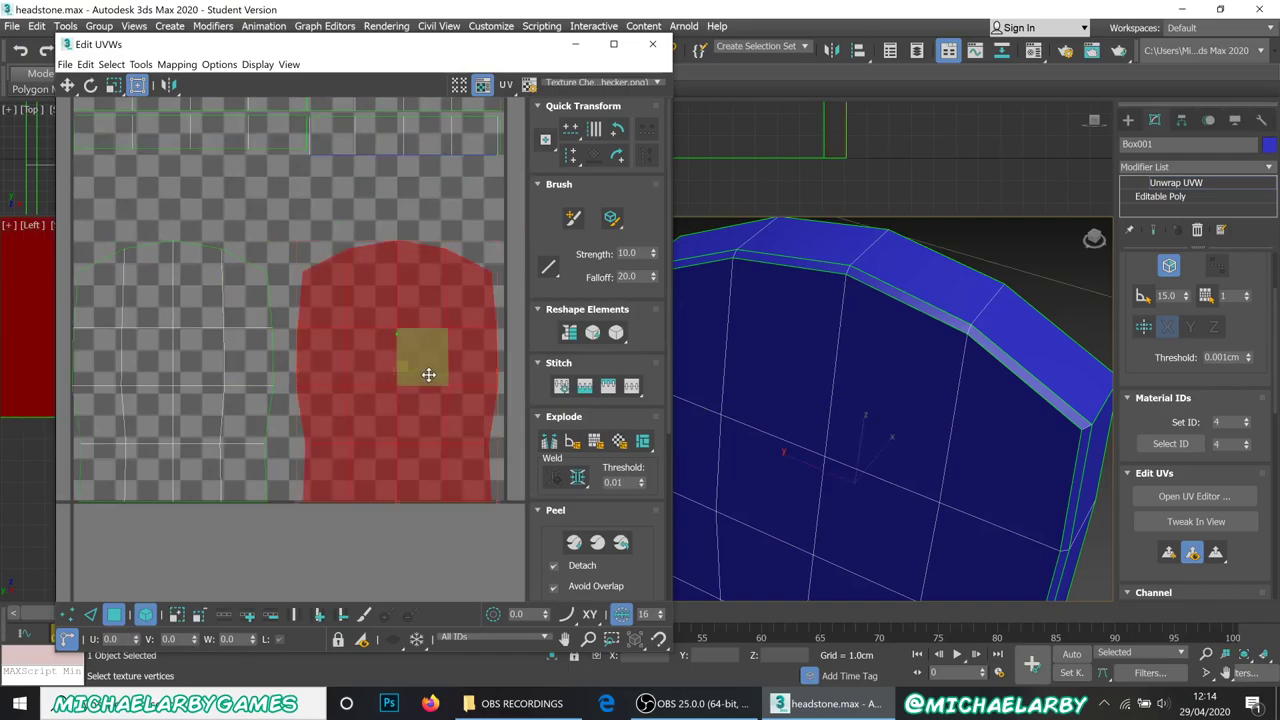
pyautogui.moveTo(426, 369); pyautogui.dragTo(408, 370)
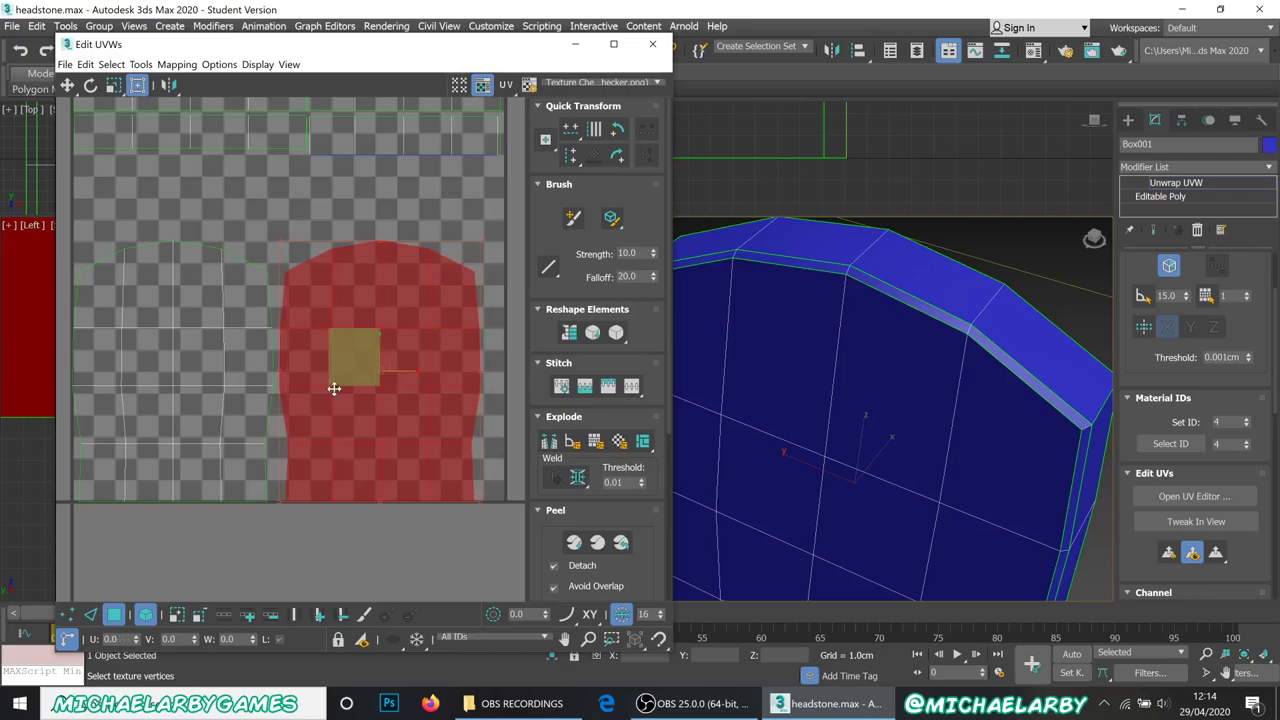
pyautogui.scroll(8, 278, 393)
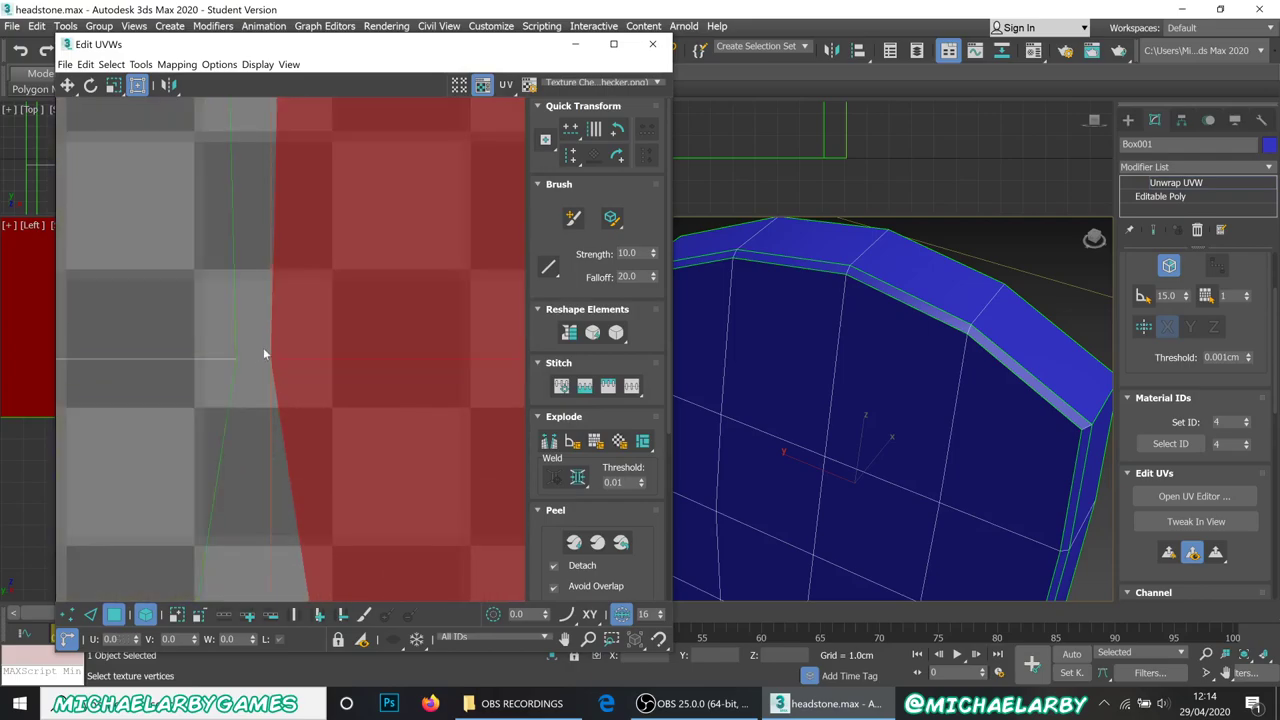
pyautogui.scroll(-8, 259, 349)
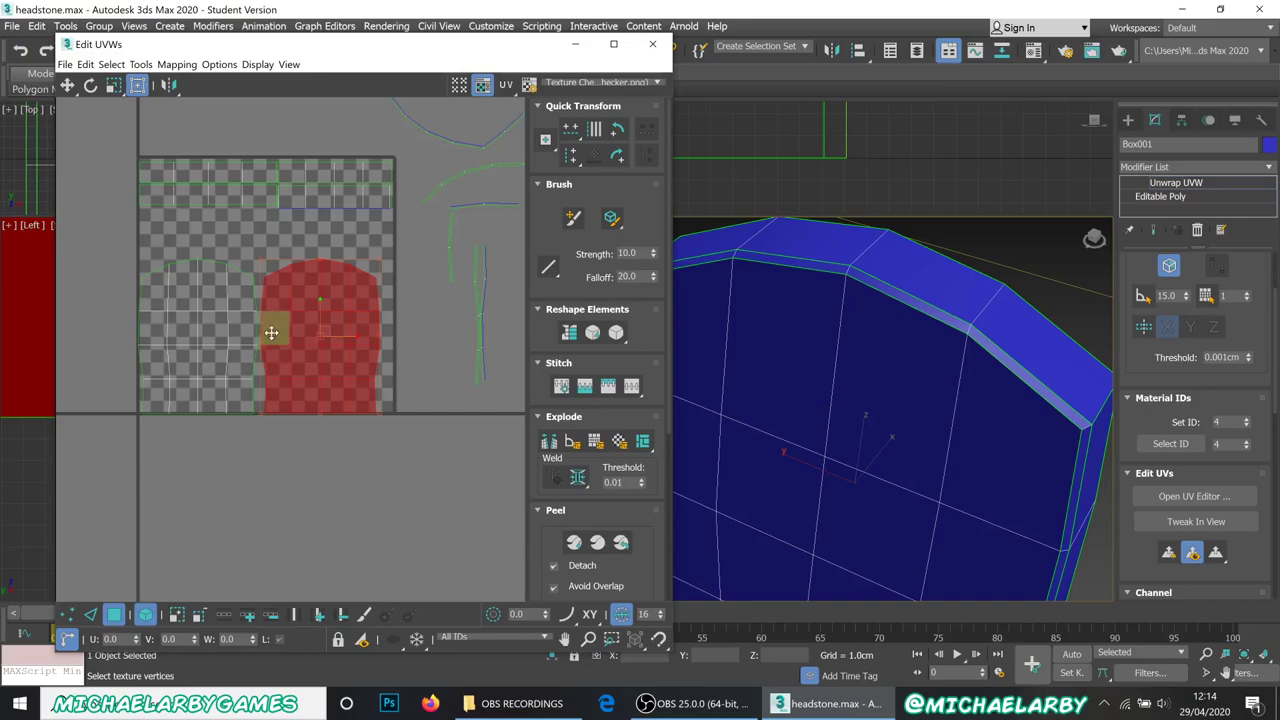
pyautogui.scroll(8, 289, 315)
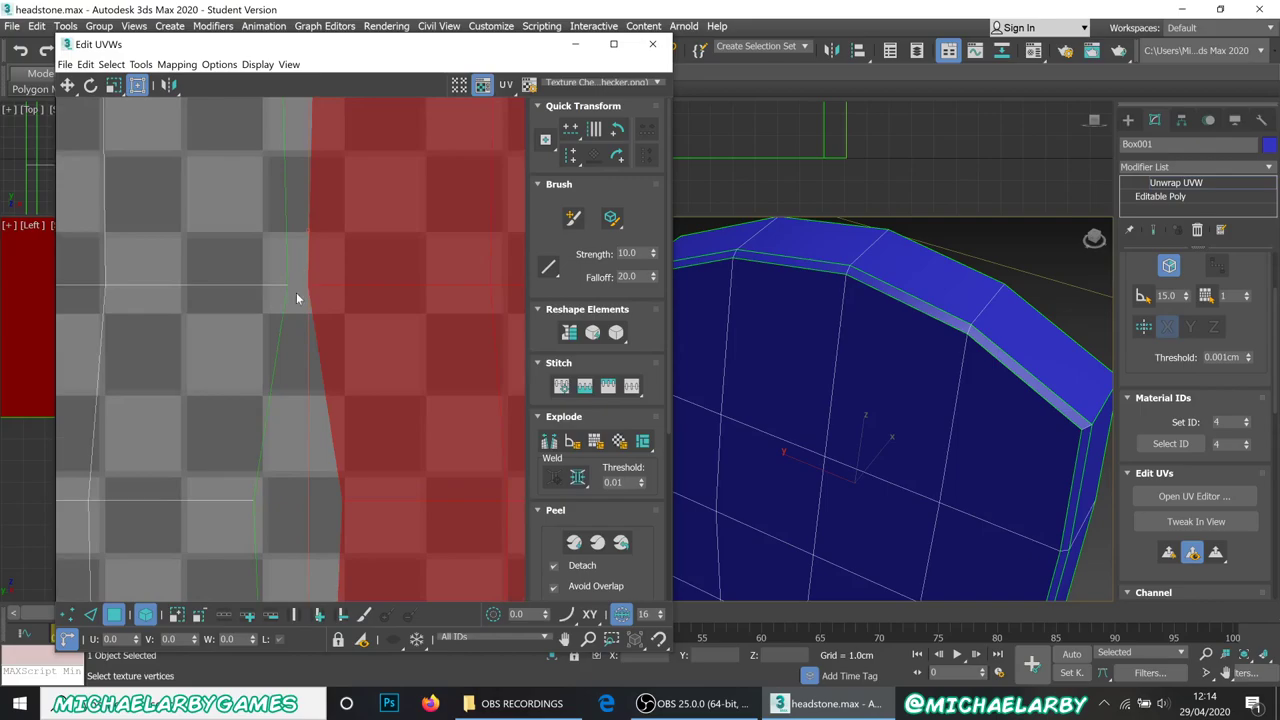
pyautogui.scroll(-8, 295, 300)
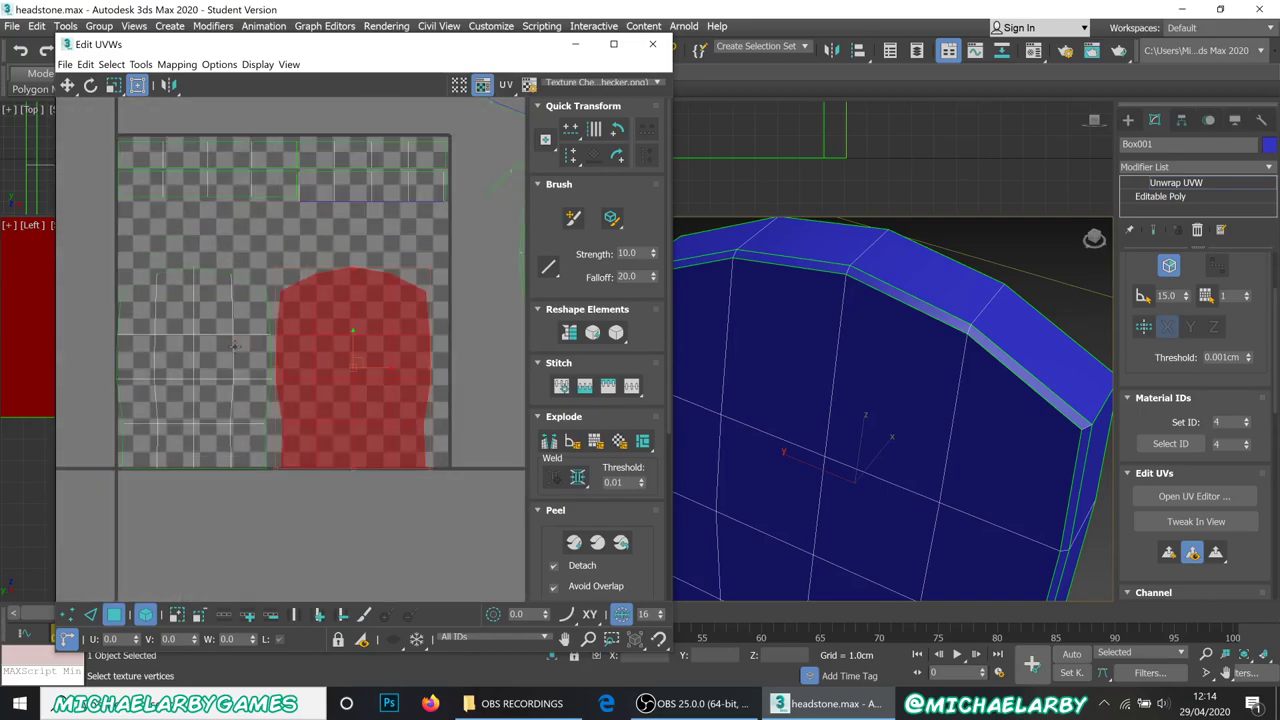
pyautogui.click(285, 503)
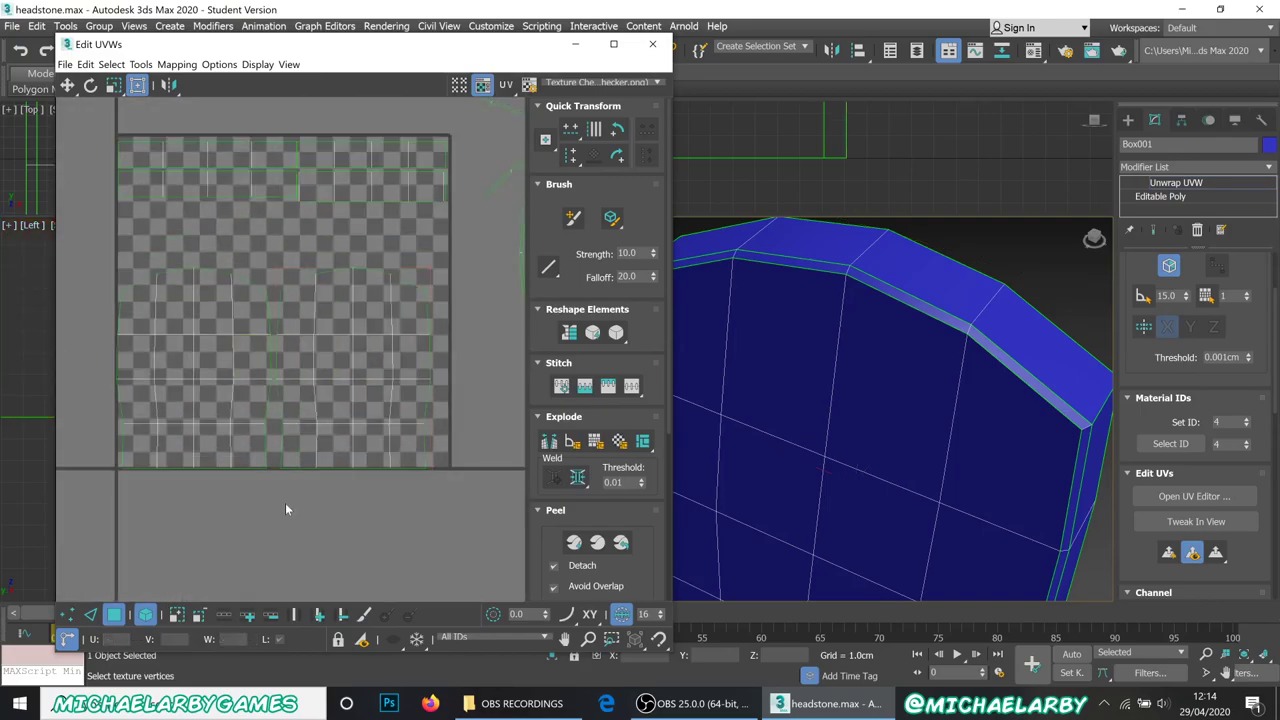
# Step: Try stacking the right face shell directly over the left one, and return it to its own place
pyautogui.click(299, 360)
pyautogui.moveTo(299, 360); pyautogui.dragTo(191, 350)
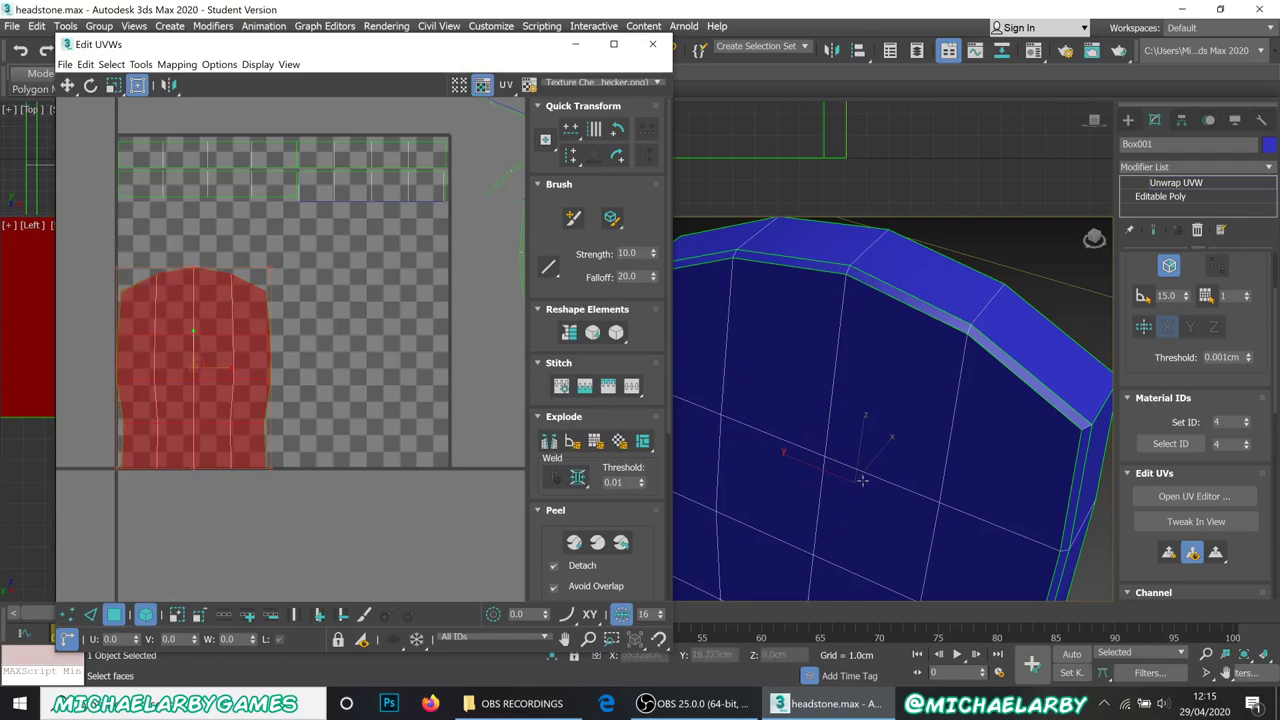
pyautogui.click(867, 443)
pyautogui.moveTo(867, 443)
pyautogui.keyDown('alt'); pyautogui.mouseDown(button='middle')
pyautogui.moveTo(780, 429)
pyautogui.moveTo(918, 427)
pyautogui.moveTo(880, 440)
pyautogui.mouseUp(button='middle'); pyautogui.keyUp('alt')
pyautogui.scroll(3, 918, 427)
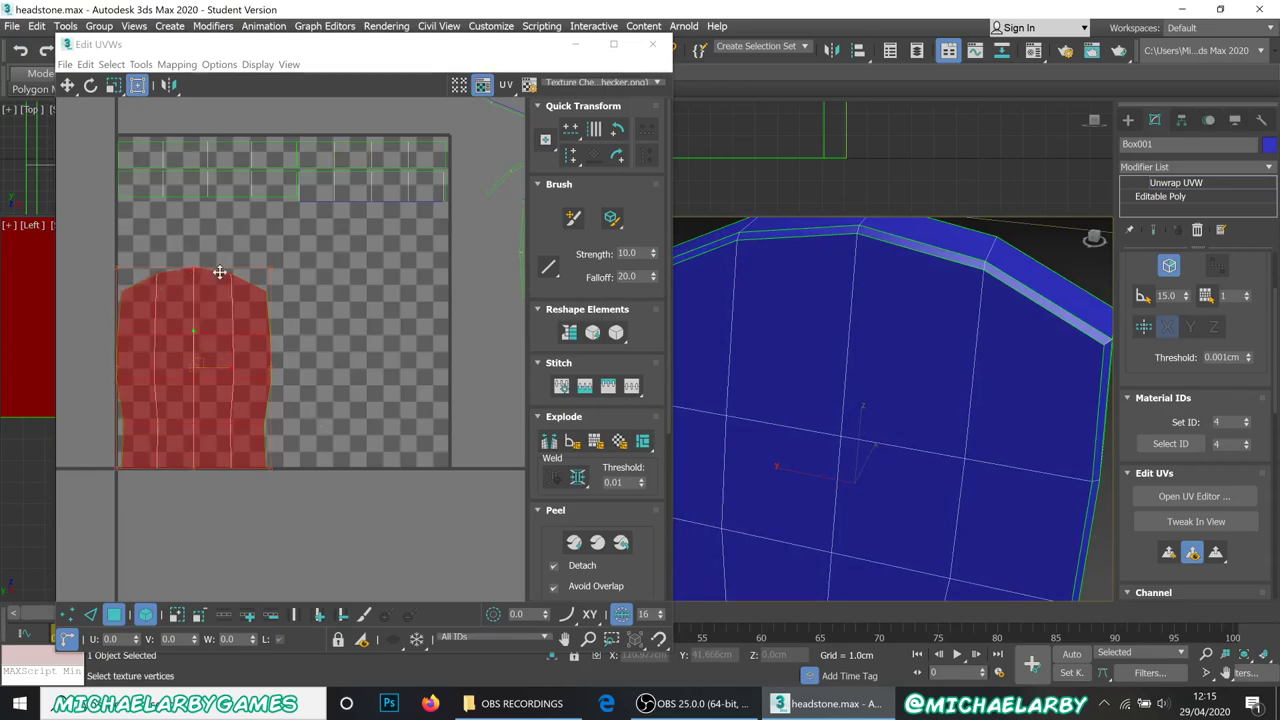
pyautogui.moveTo(214, 366)
pyautogui.mouseDown()
pyautogui.moveTo(373, 380)
pyautogui.moveTo(337, 391)
pyautogui.moveTo(277, 366)
pyautogui.moveTo(208, 308)
pyautogui.moveTo(211, 347)
pyautogui.mouseUp()
pyautogui.click(211, 347)
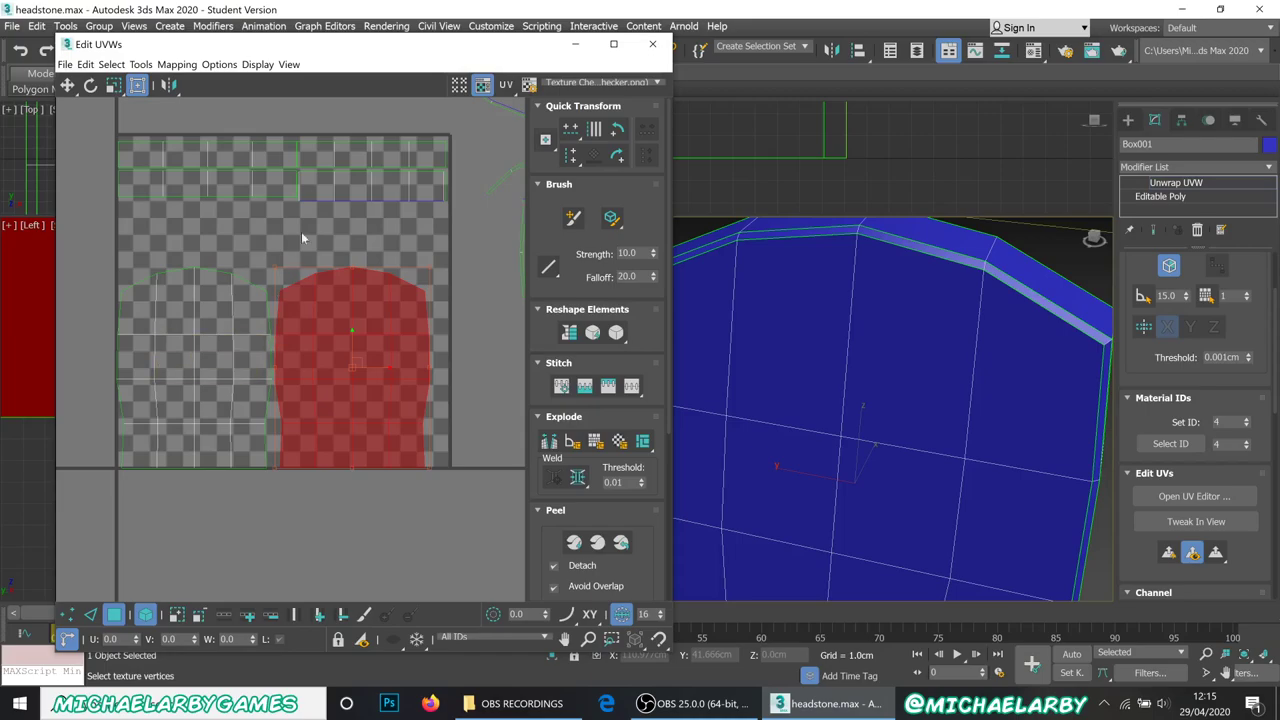
# Step: Try sliding the right face shell until its edge overlaps the left shell, and move it back to restore the gap
pyautogui.scroll(3, 280, 386)
pyautogui.scroll(3, 323, 360)
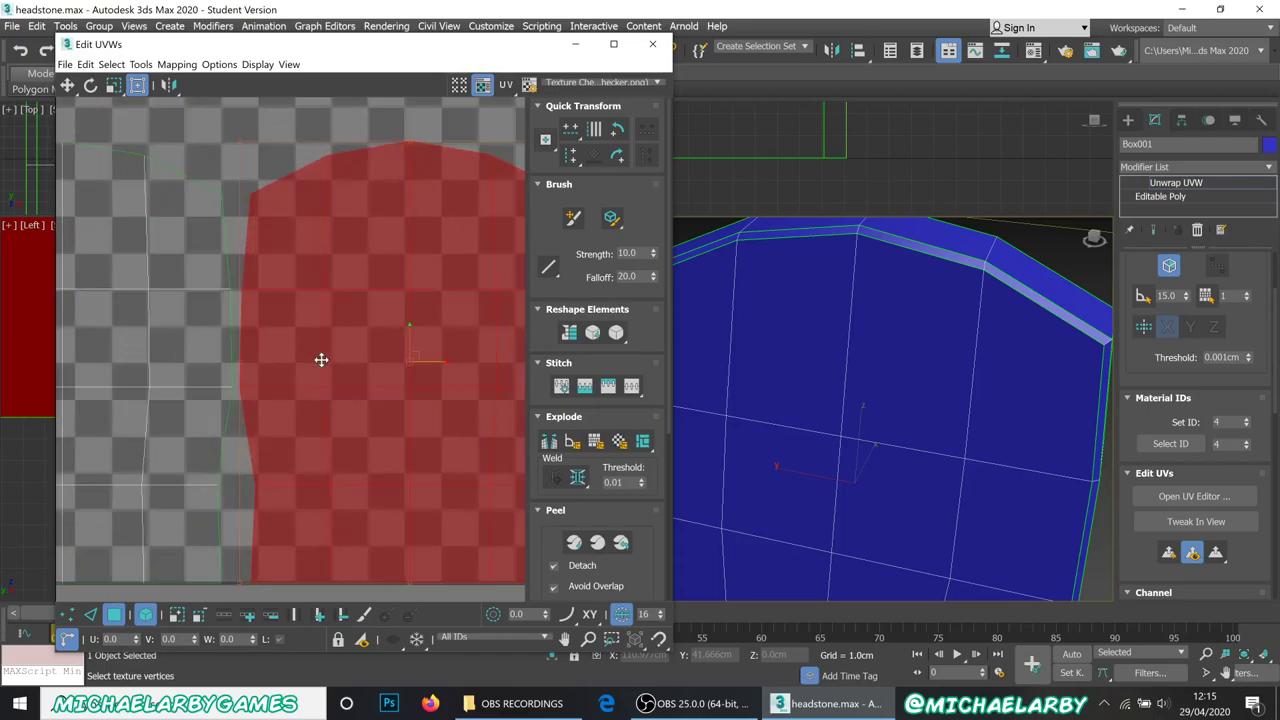
pyautogui.moveTo(434, 360); pyautogui.dragTo(422, 363)
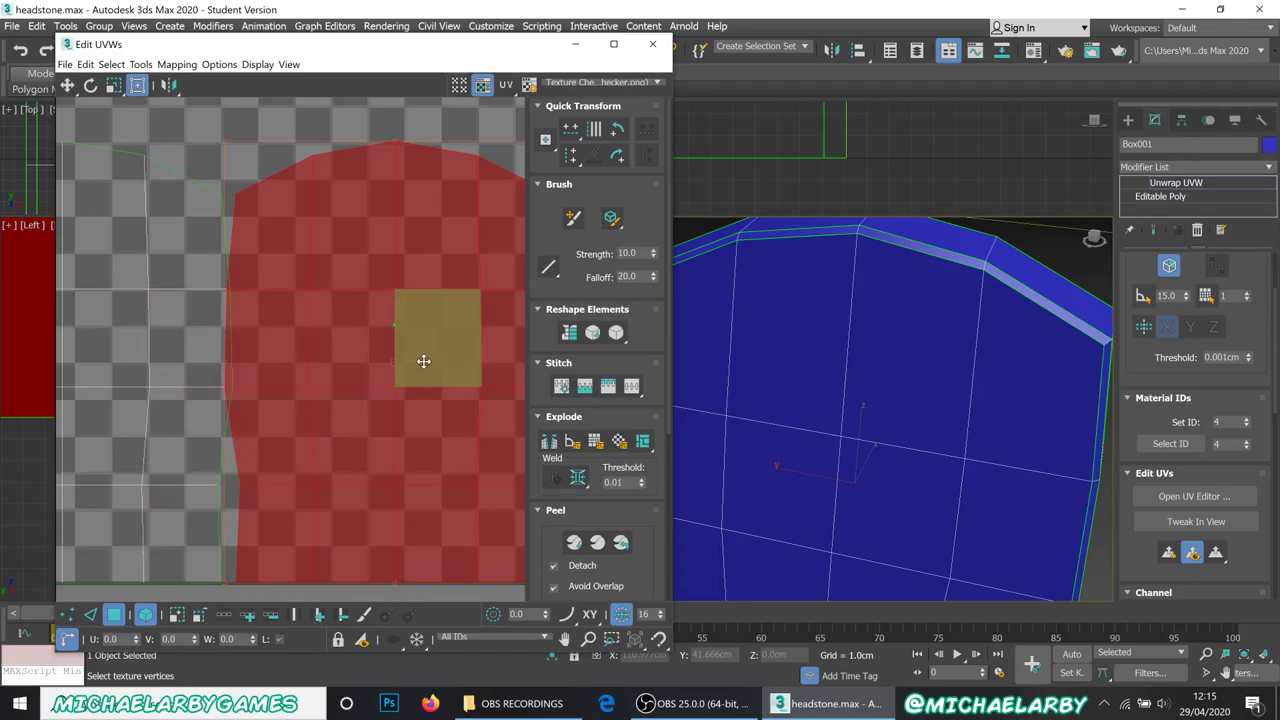
pyautogui.moveTo(423, 361); pyautogui.dragTo(443, 366)
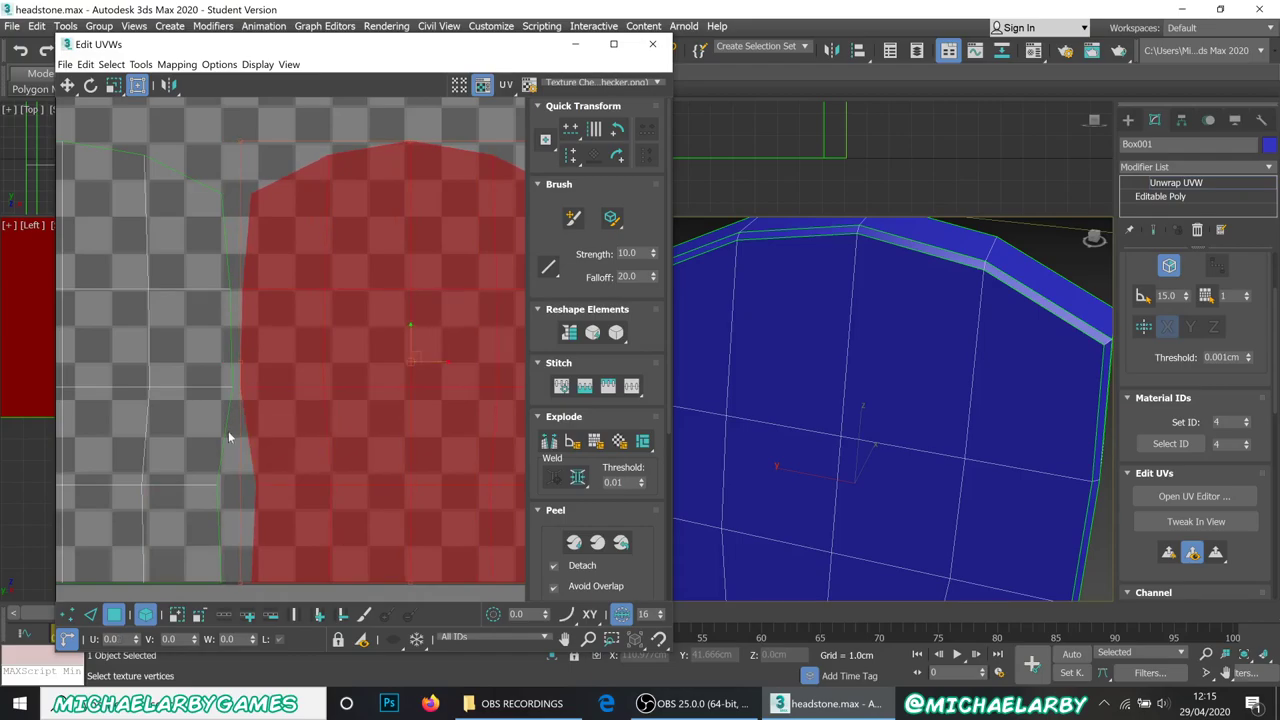
# Step: Scale both face shells together to about 105% so they span the UV square's width, and clear the selection
pyautogui.scroll(-3, 234, 450)
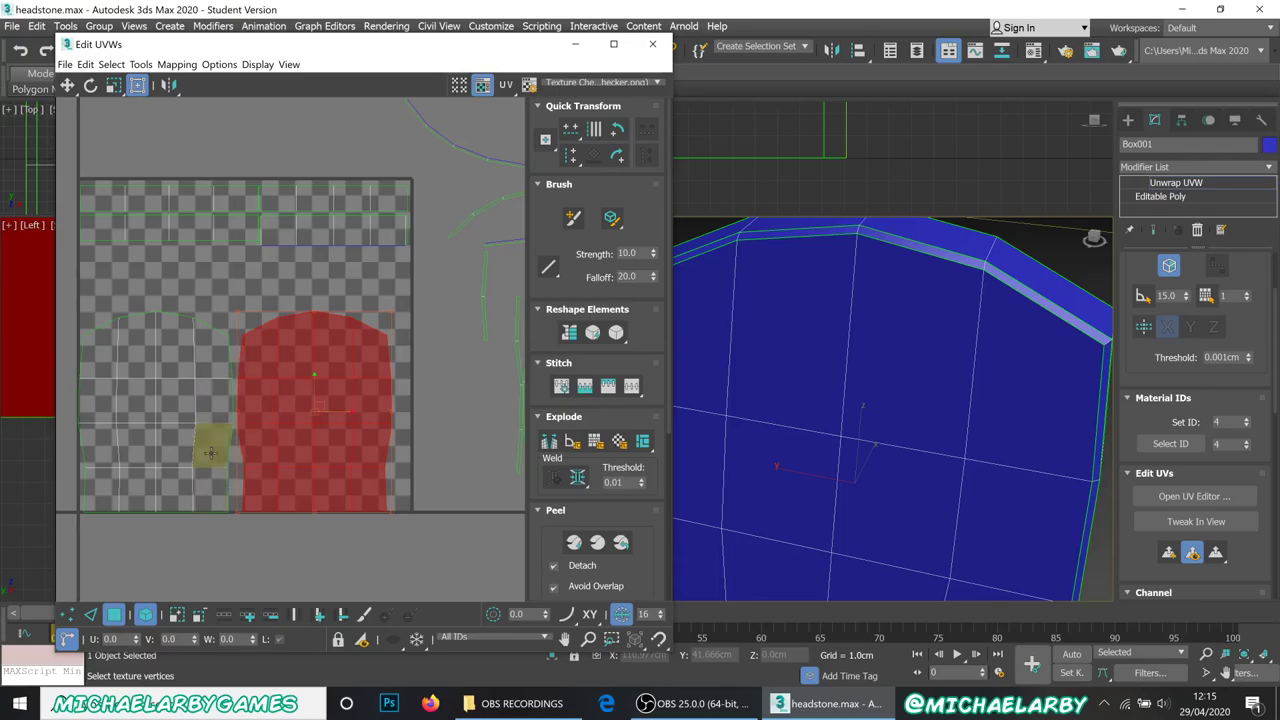
pyautogui.keyDown('ctrl'); pyautogui.click(210, 447); pyautogui.keyUp('ctrl')
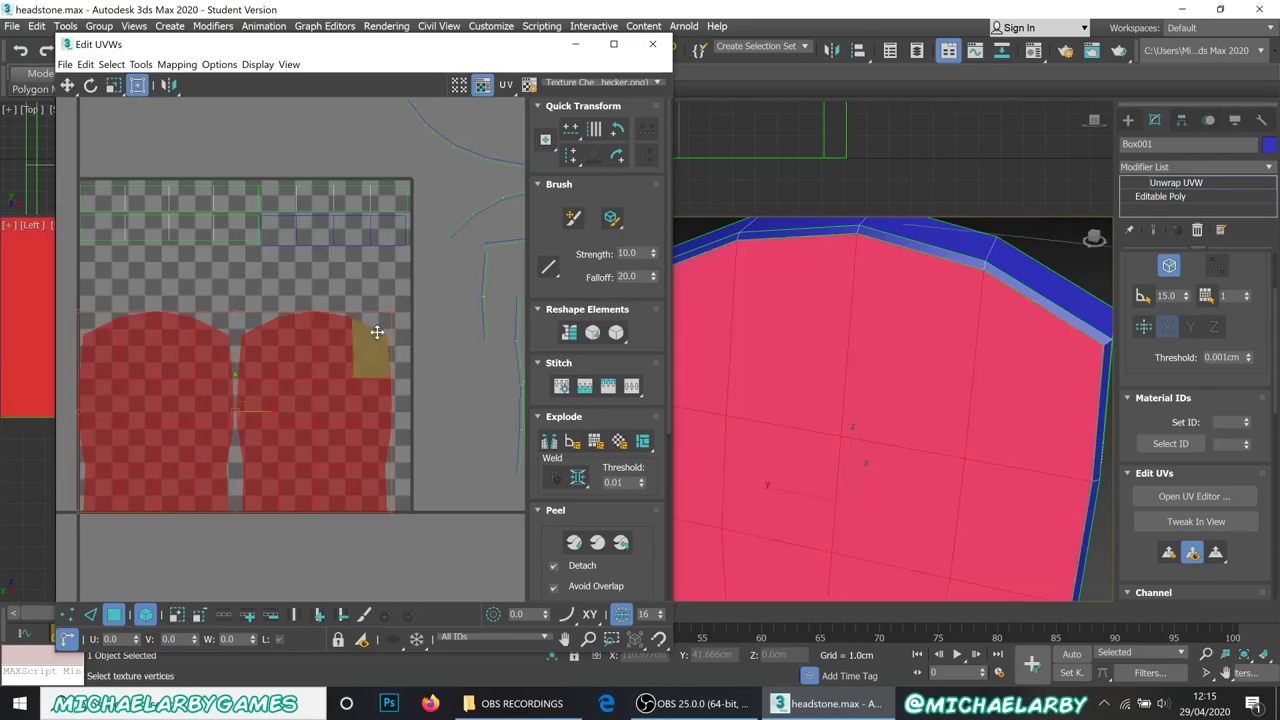
pyautogui.moveTo(393, 309)
pyautogui.mouseDown()
pyautogui.moveTo(403, 297)
pyautogui.moveTo(417, 311)
pyautogui.moveTo(345, 178)
pyautogui.moveTo(343, 206)
pyautogui.moveTo(490, 366)
pyautogui.moveTo(457, 357)
pyautogui.moveTo(449, 257)
pyautogui.moveTo(357, 294)
pyautogui.moveTo(312, 332)
pyautogui.moveTo(409, 300)
pyautogui.mouseUp()
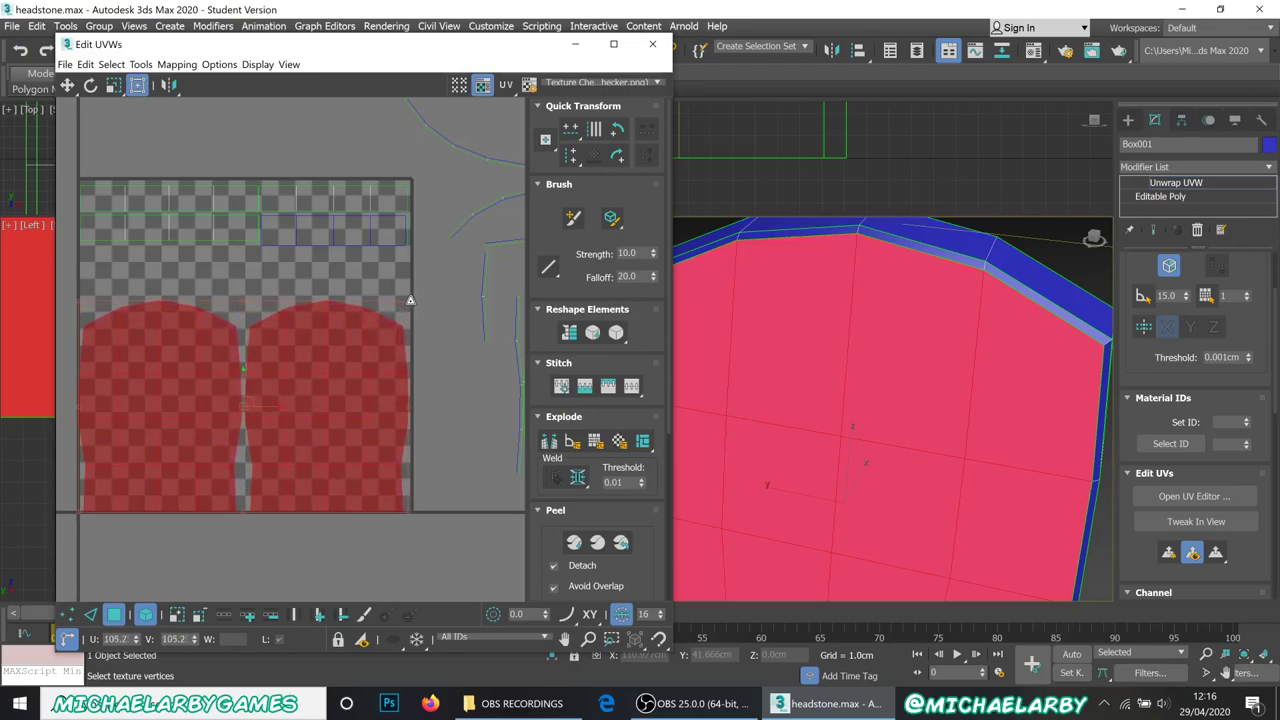
pyautogui.click(466, 471)
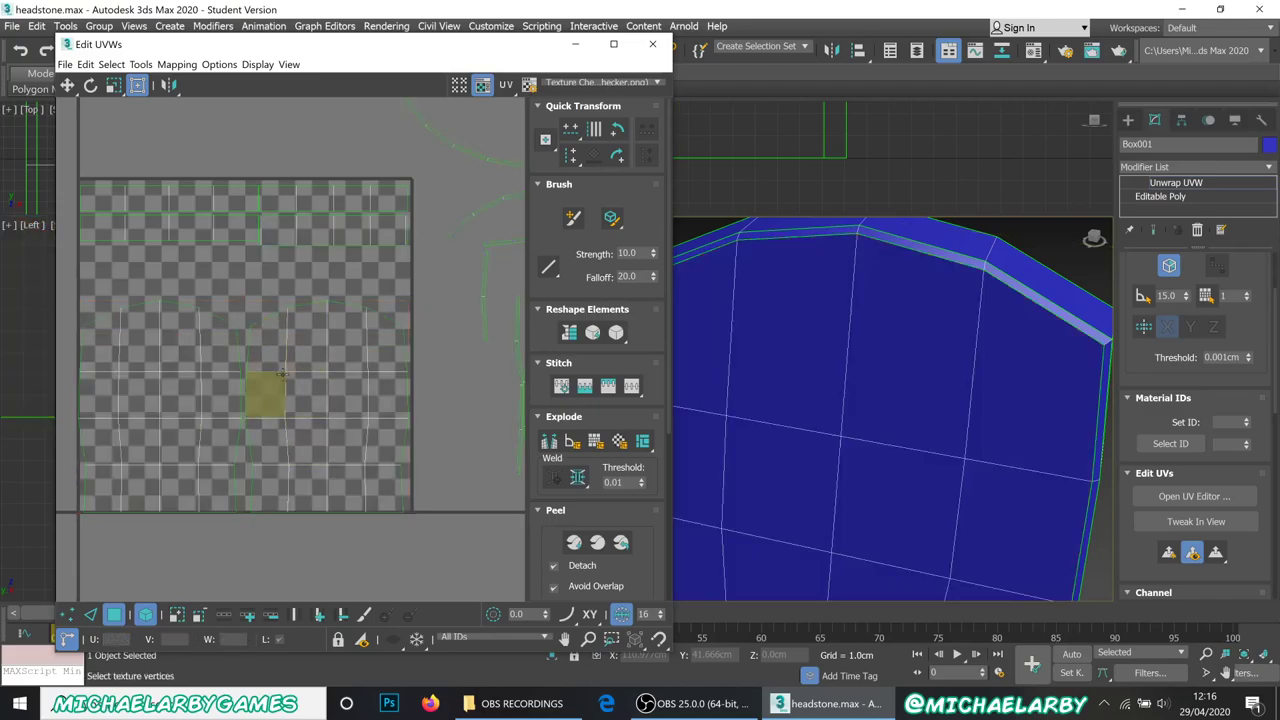
# Step: Rotate the pair of long vertical strips outside the UV square by 90° so they lie horizontally
pyautogui.moveTo(256, 388); pyautogui.dragTo(380, 340, button='middle')
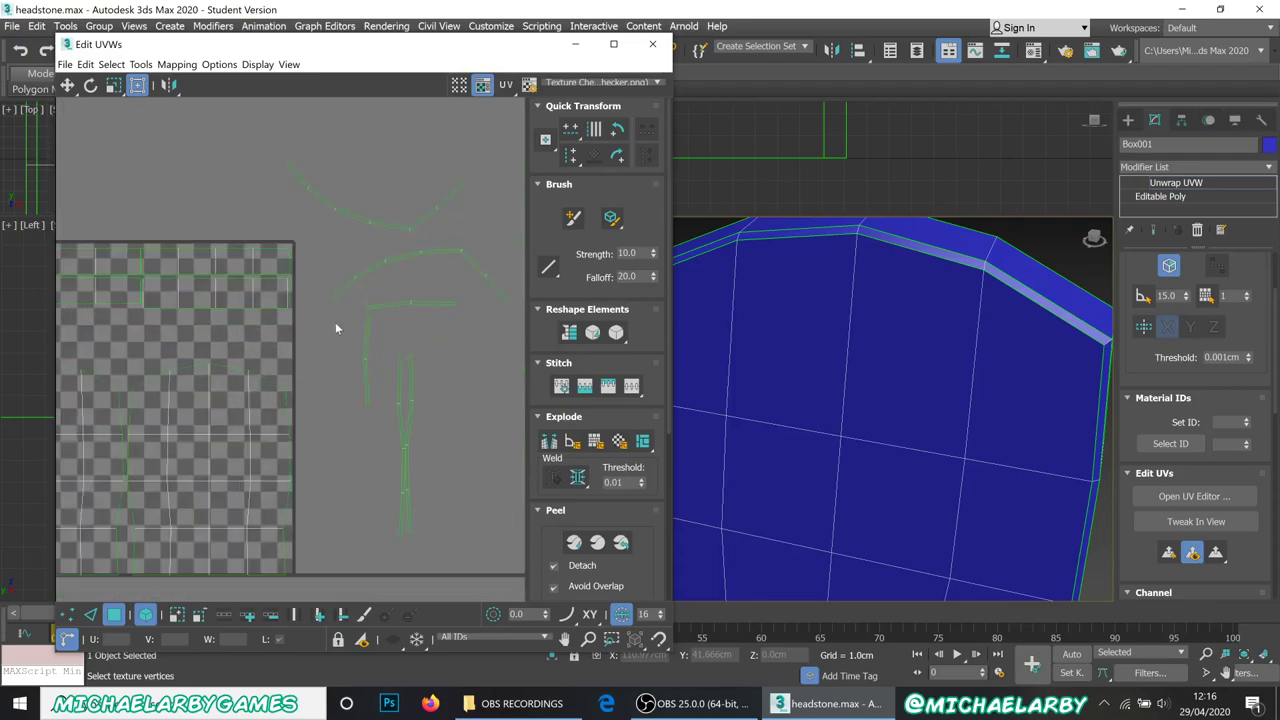
pyautogui.scroll(-2, 343, 329)
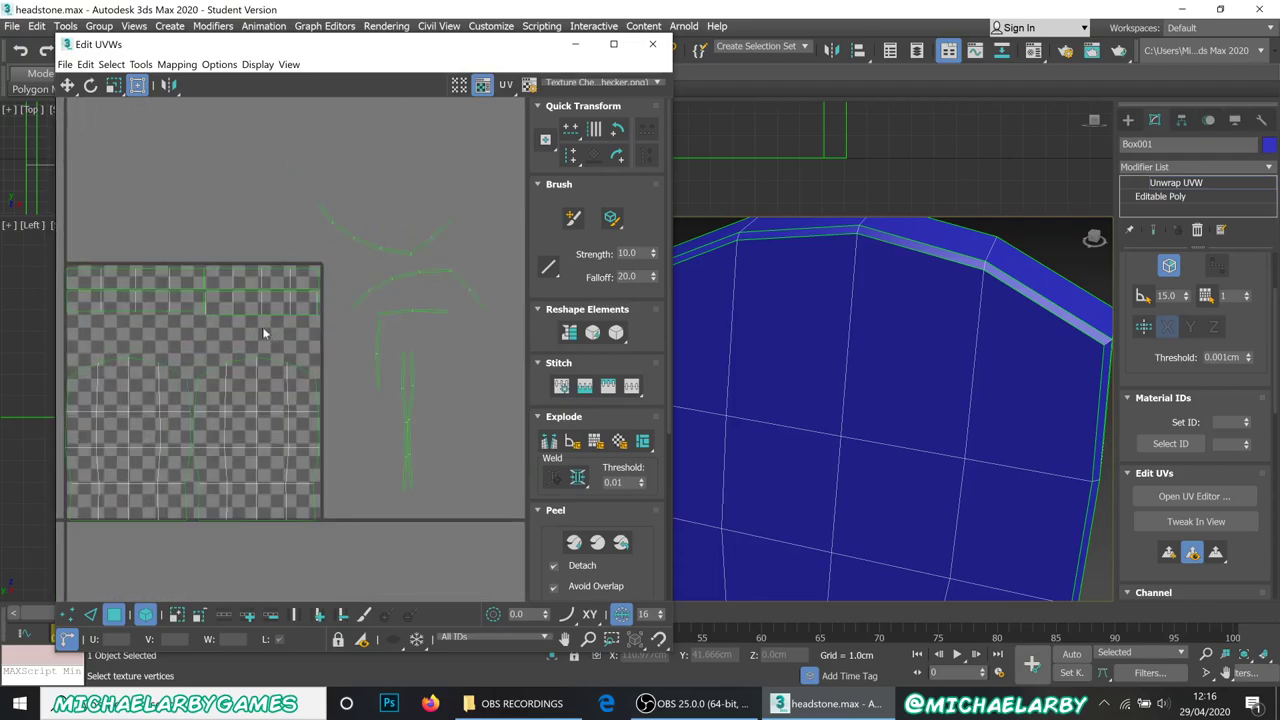
pyautogui.click(404, 401)
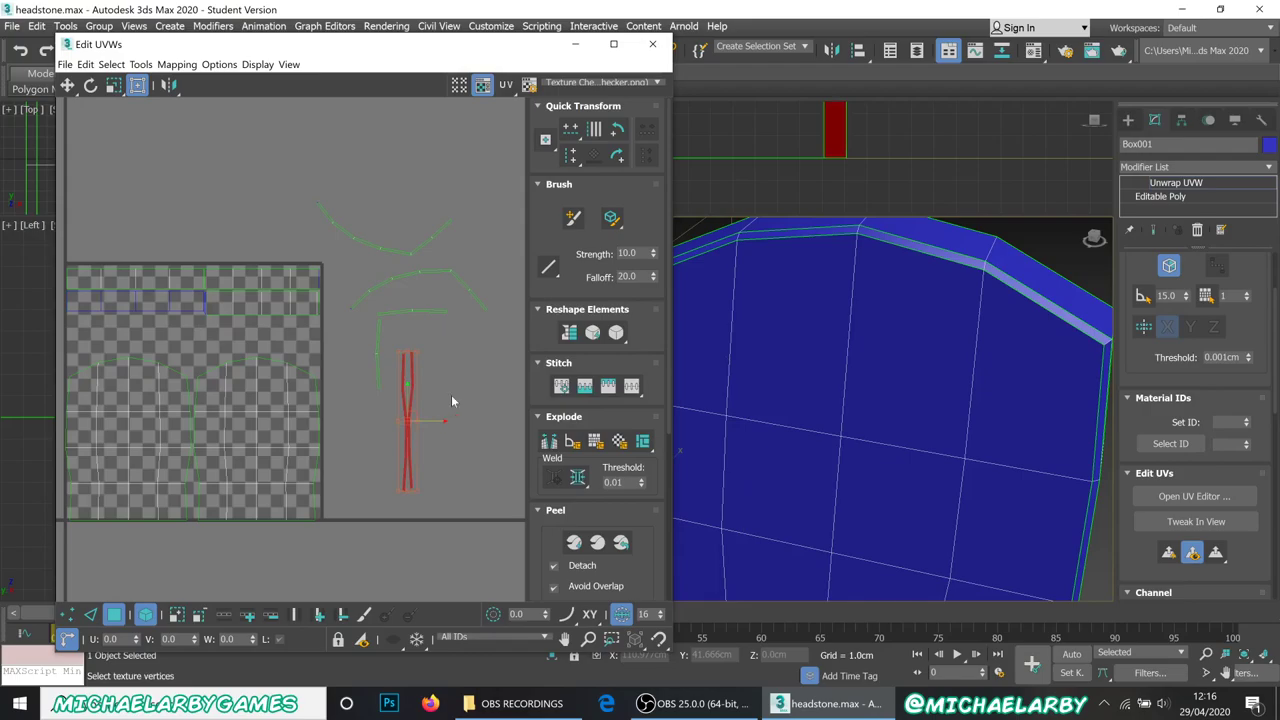
pyautogui.click(618, 156)
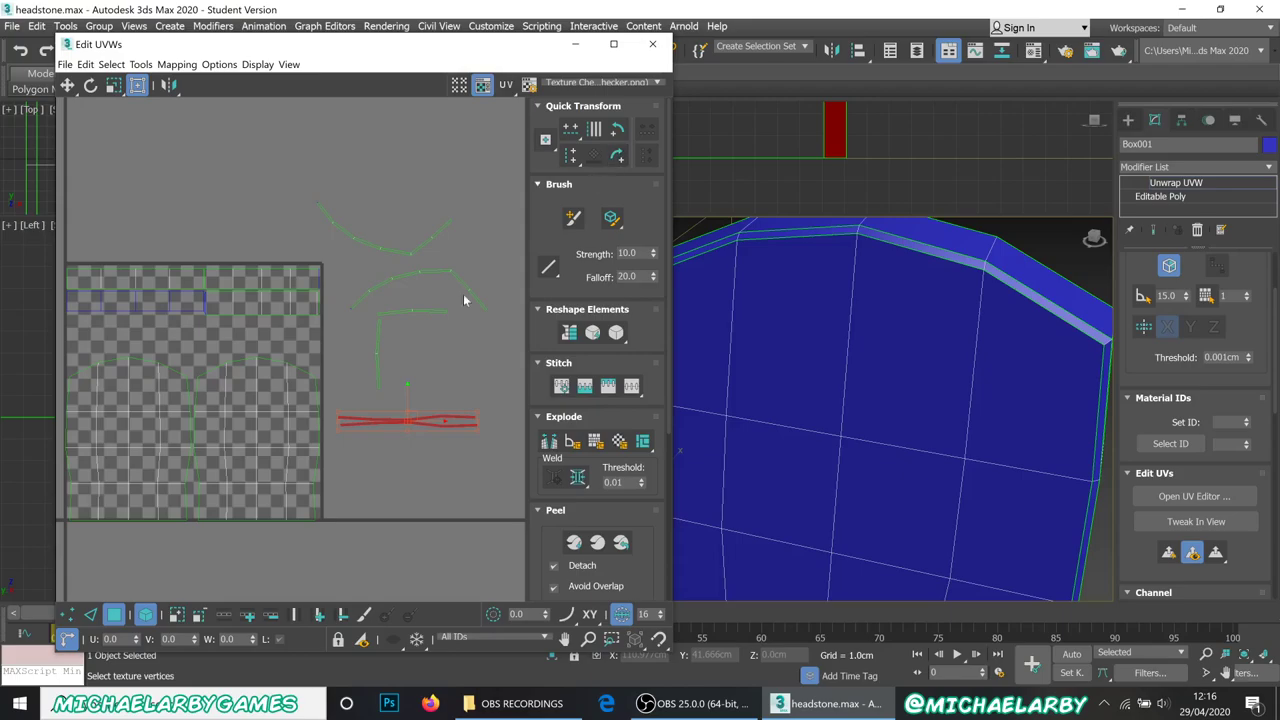
# Step: Rotate the short vertical strip outside the UV square by 90°, and line it up with the neighbouring short strip directly above the horizontal pair
pyautogui.click(378, 373)
pyautogui.click(376, 368)
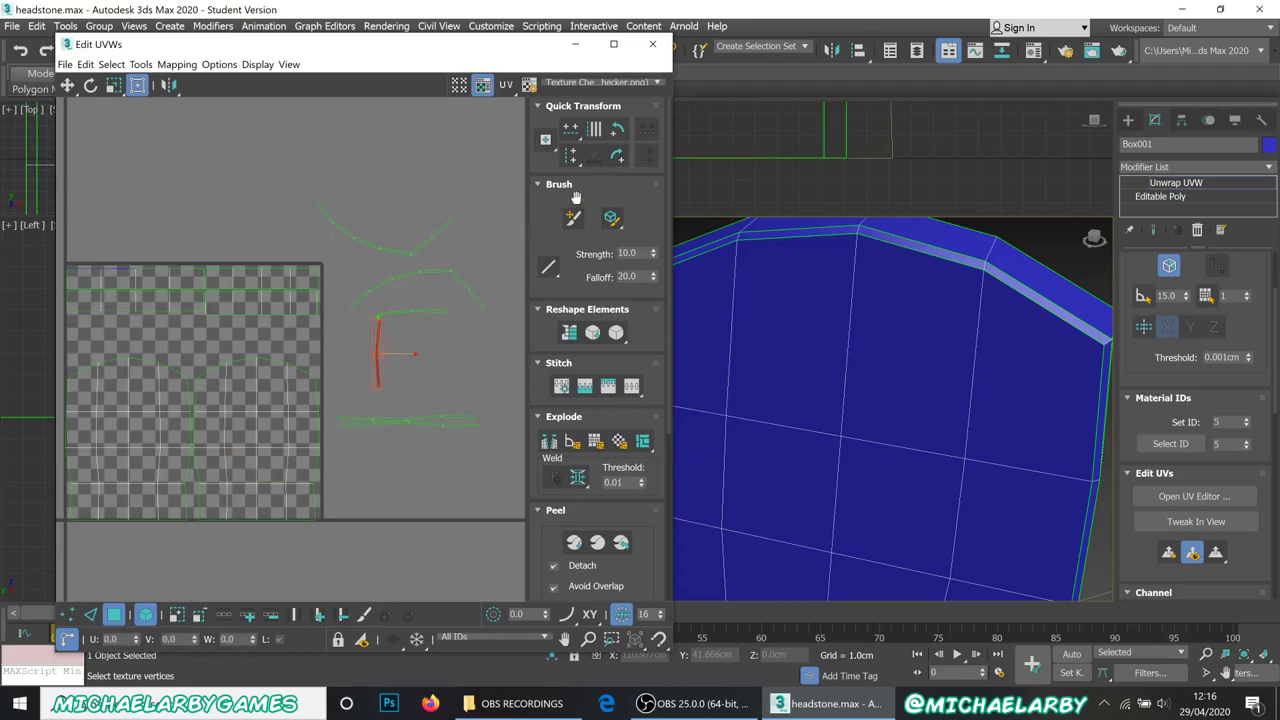
pyautogui.click(618, 156)
pyautogui.moveTo(394, 353); pyautogui.dragTo(369, 387)
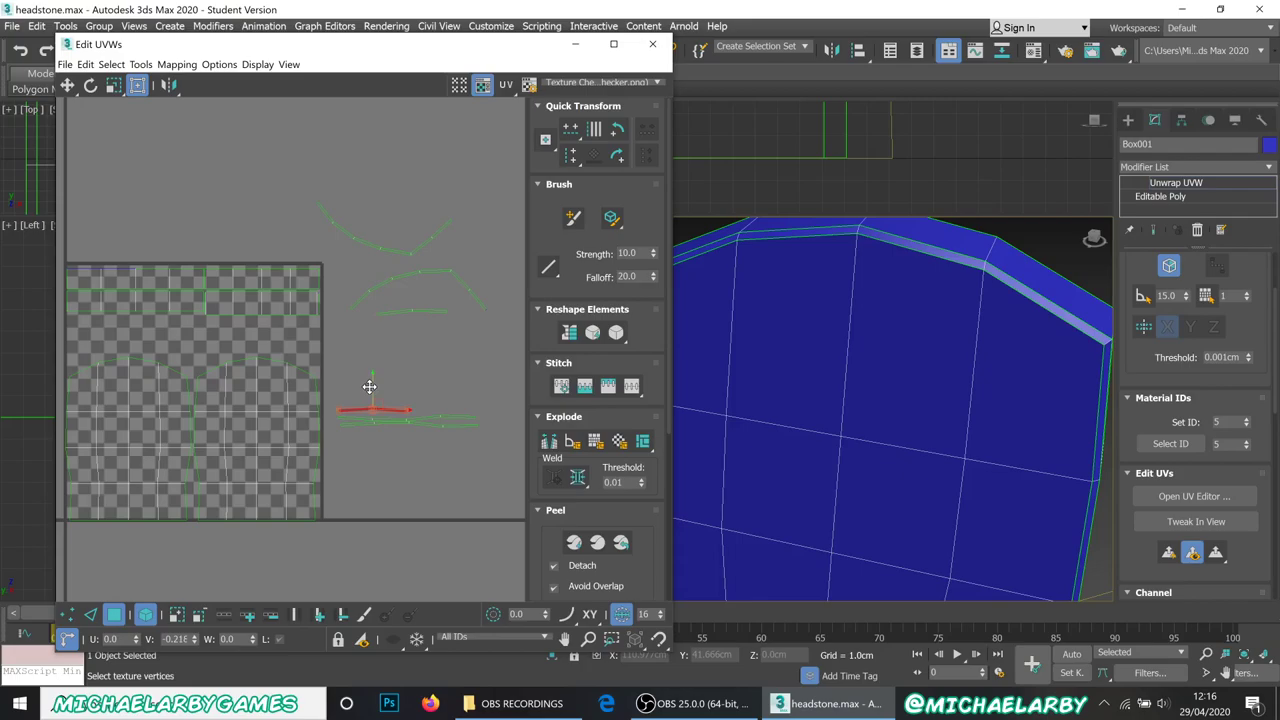
pyautogui.moveTo(430, 311); pyautogui.dragTo(453, 405)
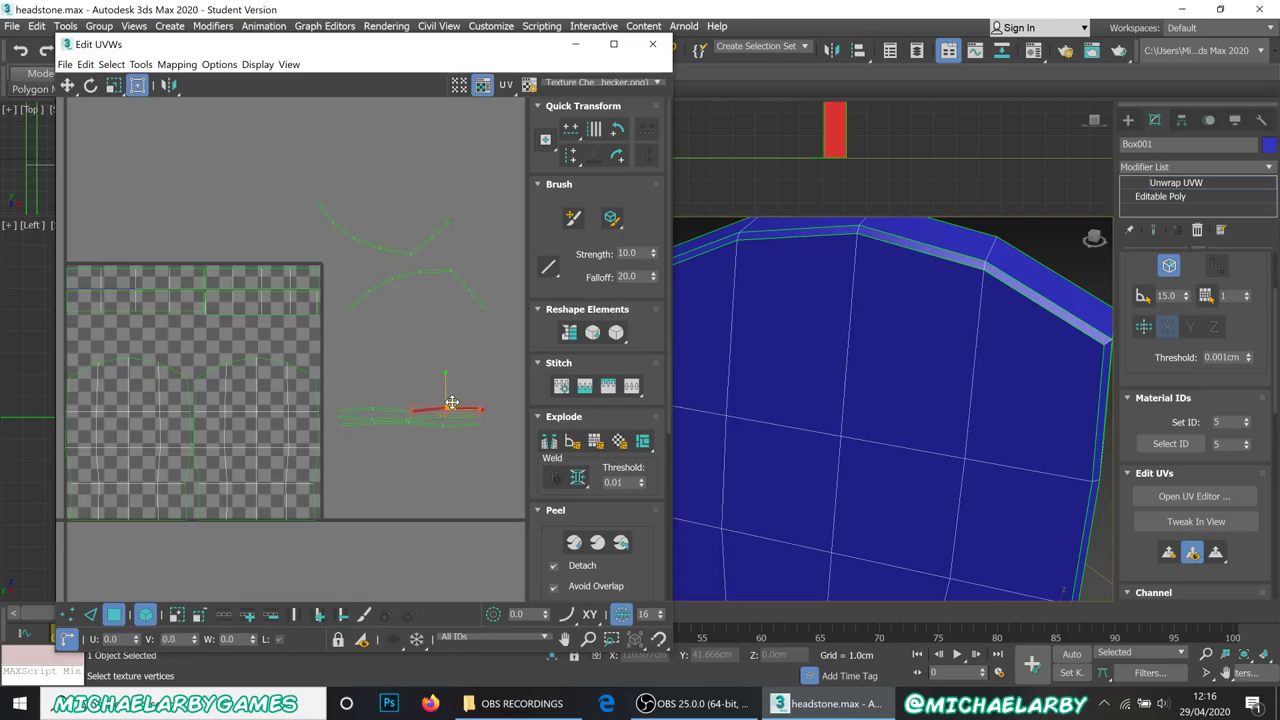
# Step: Break the two steep end segments off the lower arched strip outside the UV square, selecting single polygons instead of whole elements
pyautogui.scroll(4, 422, 268)
pyautogui.click(418, 269)
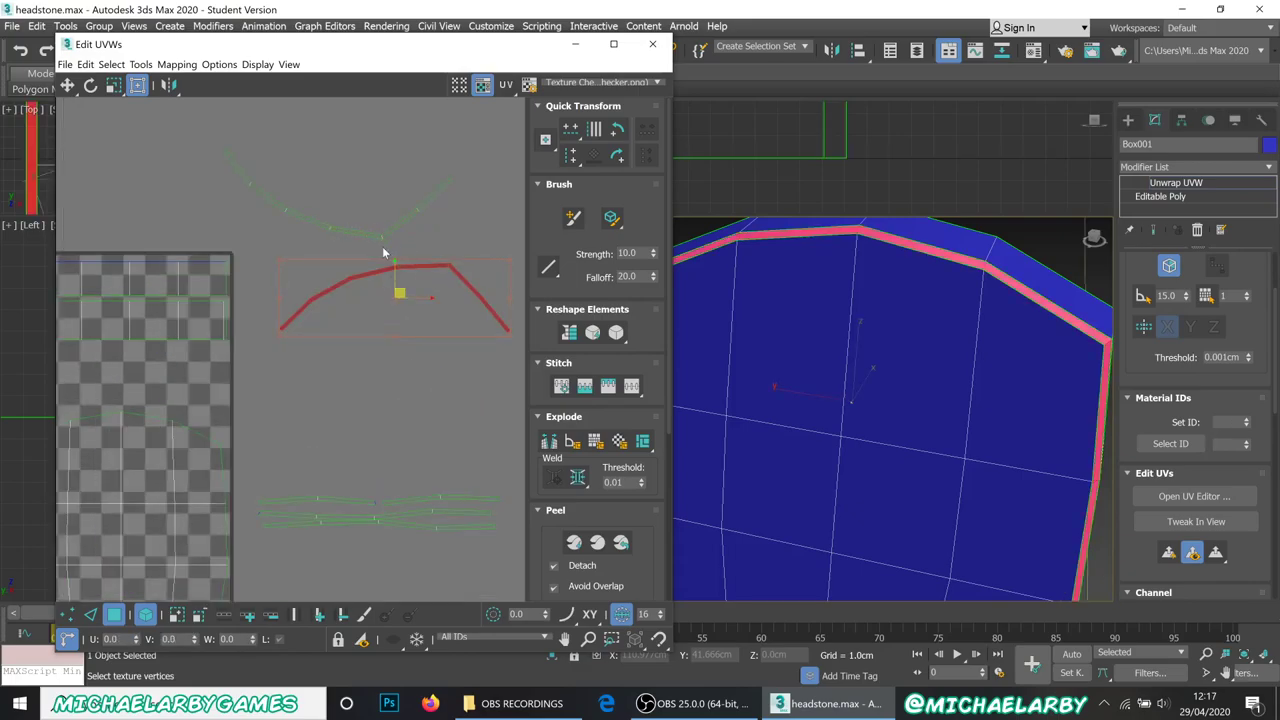
pyautogui.click(455, 240)
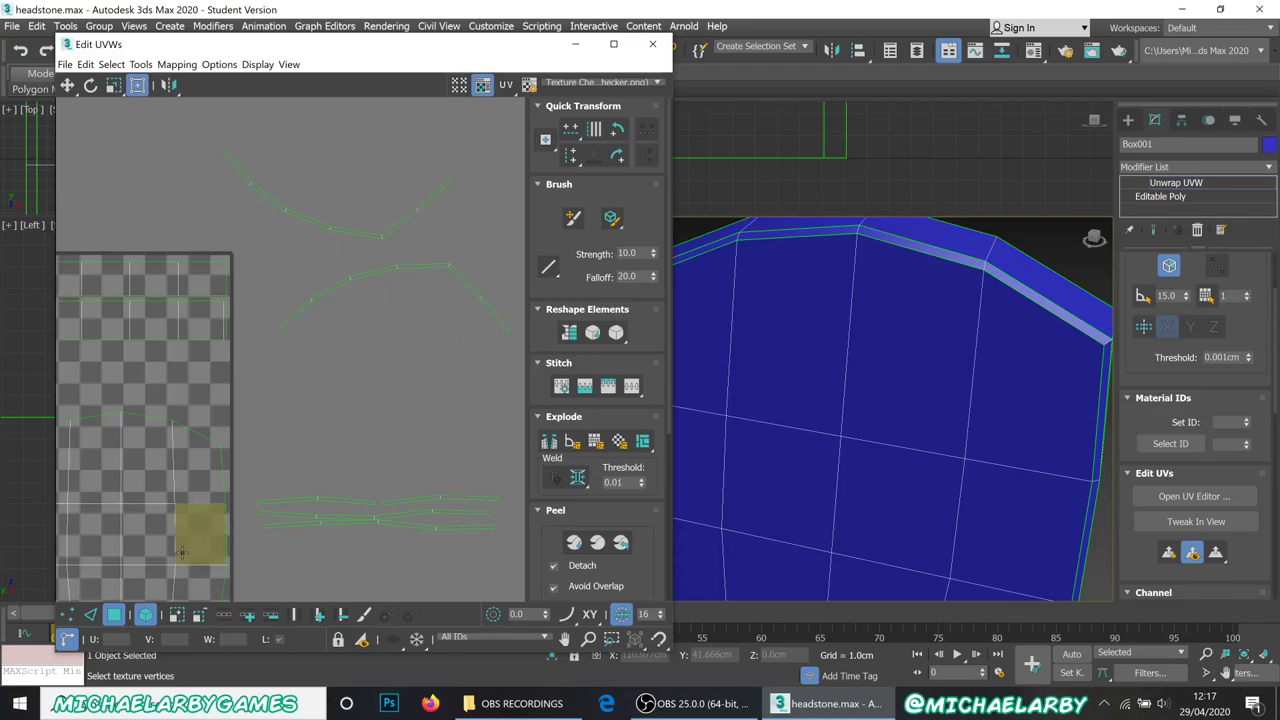
pyautogui.click(147, 616)
pyautogui.click(430, 264)
pyautogui.click(417, 410)
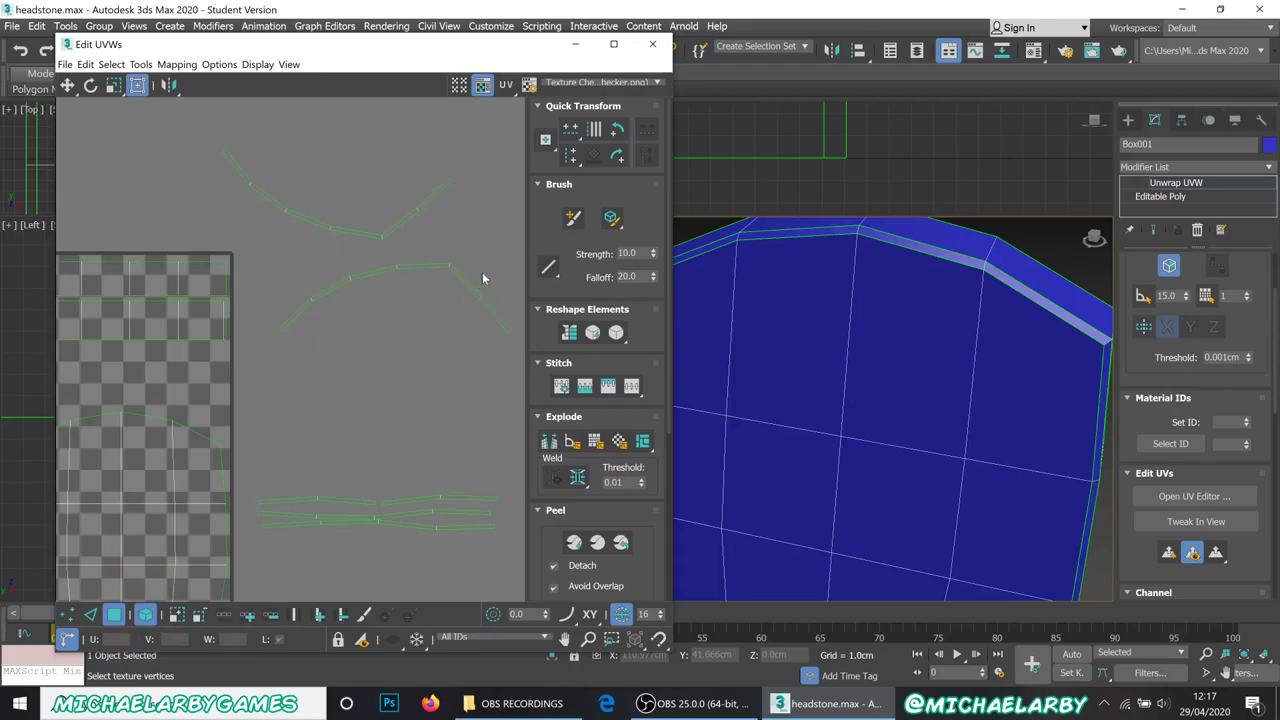
pyautogui.click(146, 616)
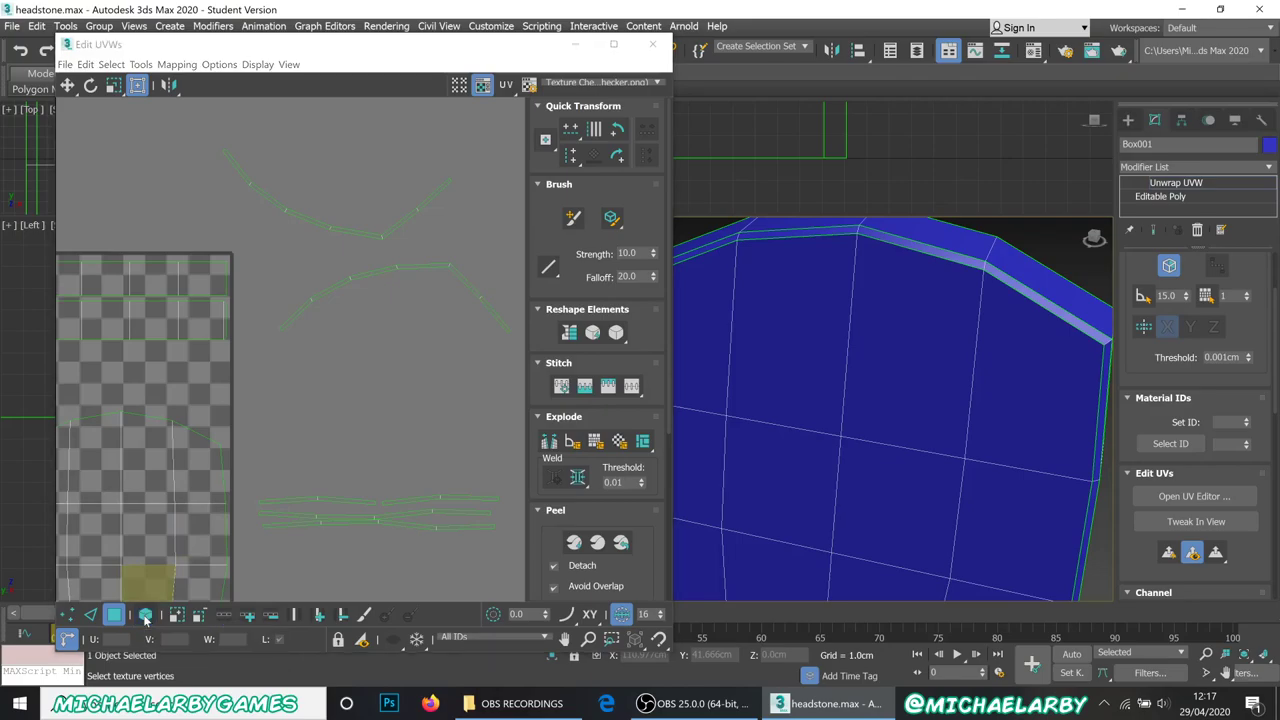
pyautogui.click(464, 281)
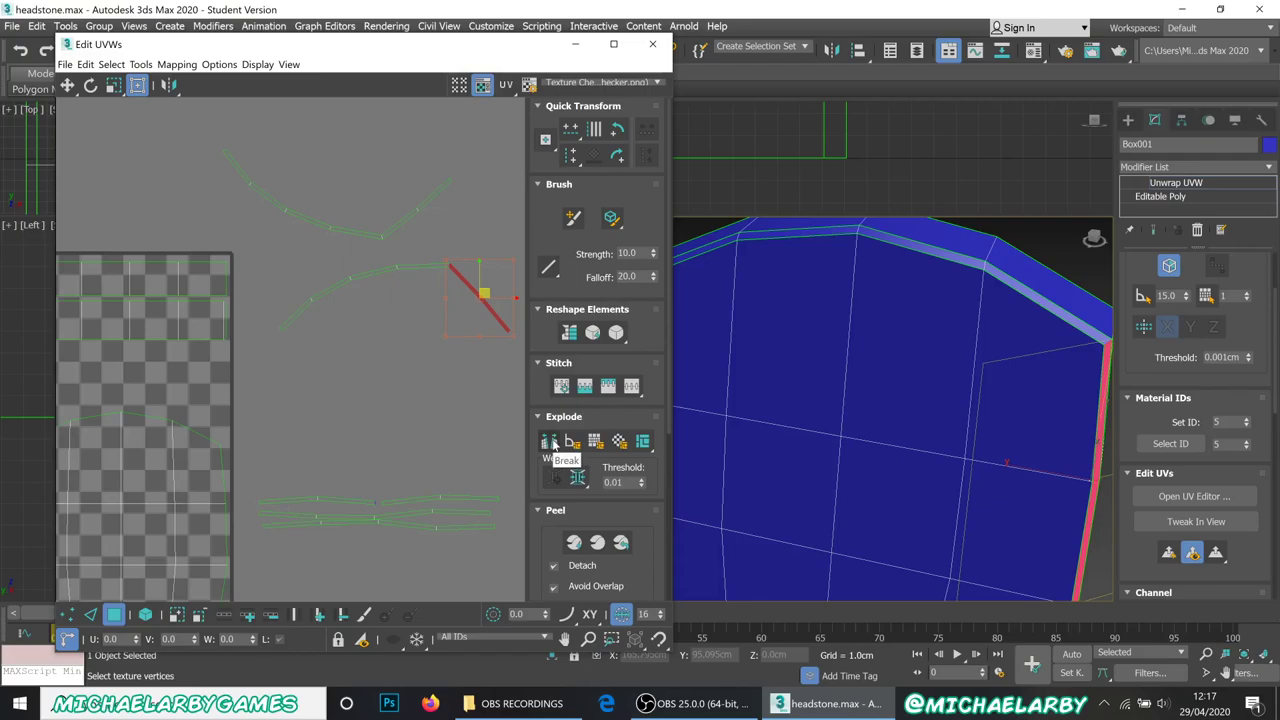
pyautogui.click(447, 399)
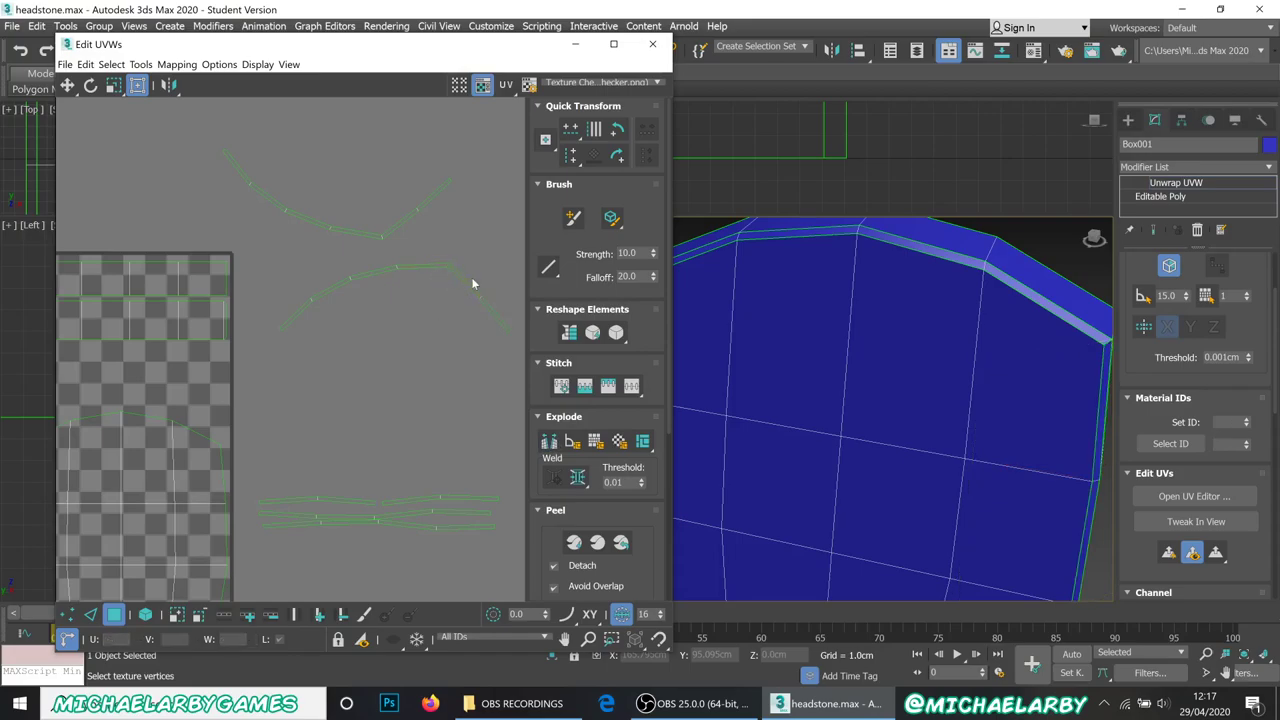
# Step: Move the detached two-segment piece below the arched strip and rotate it until it lies roughly horizontal
pyautogui.click(481, 300)
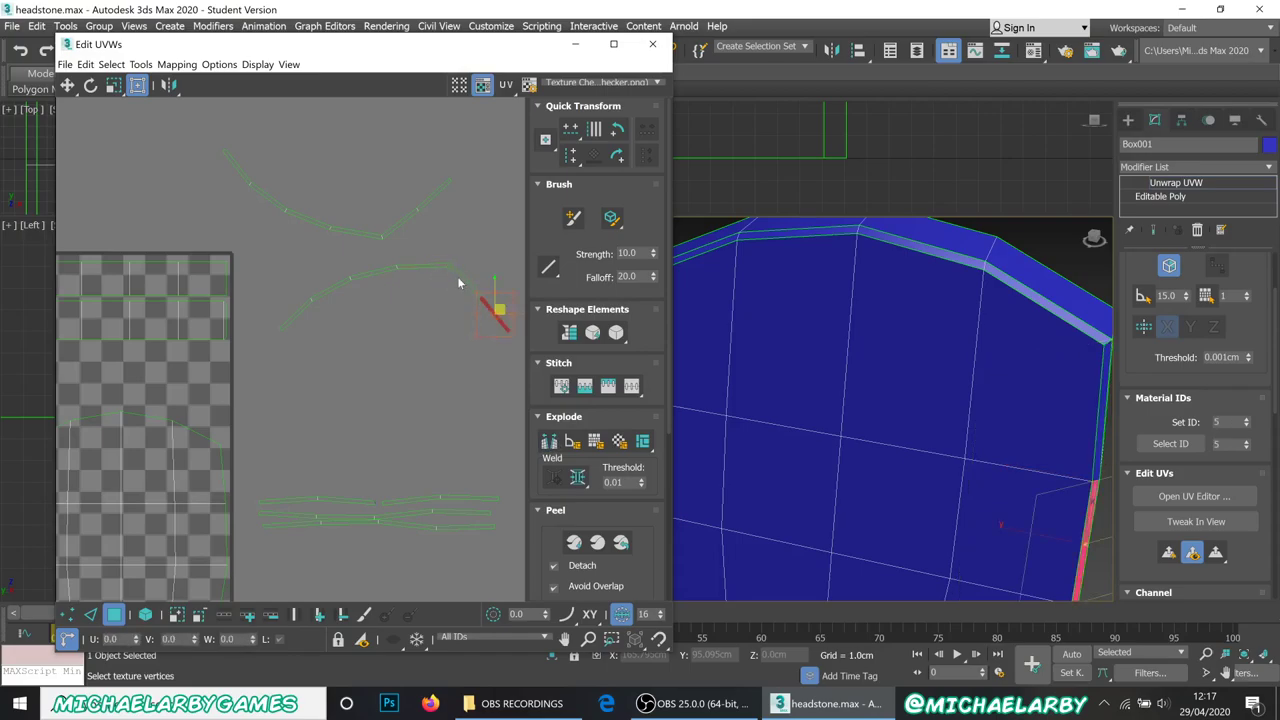
pyautogui.keyDown('ctrl'); pyautogui.click(461, 271); pyautogui.keyUp('ctrl')
pyautogui.moveTo(486, 290); pyautogui.dragTo(444, 381)
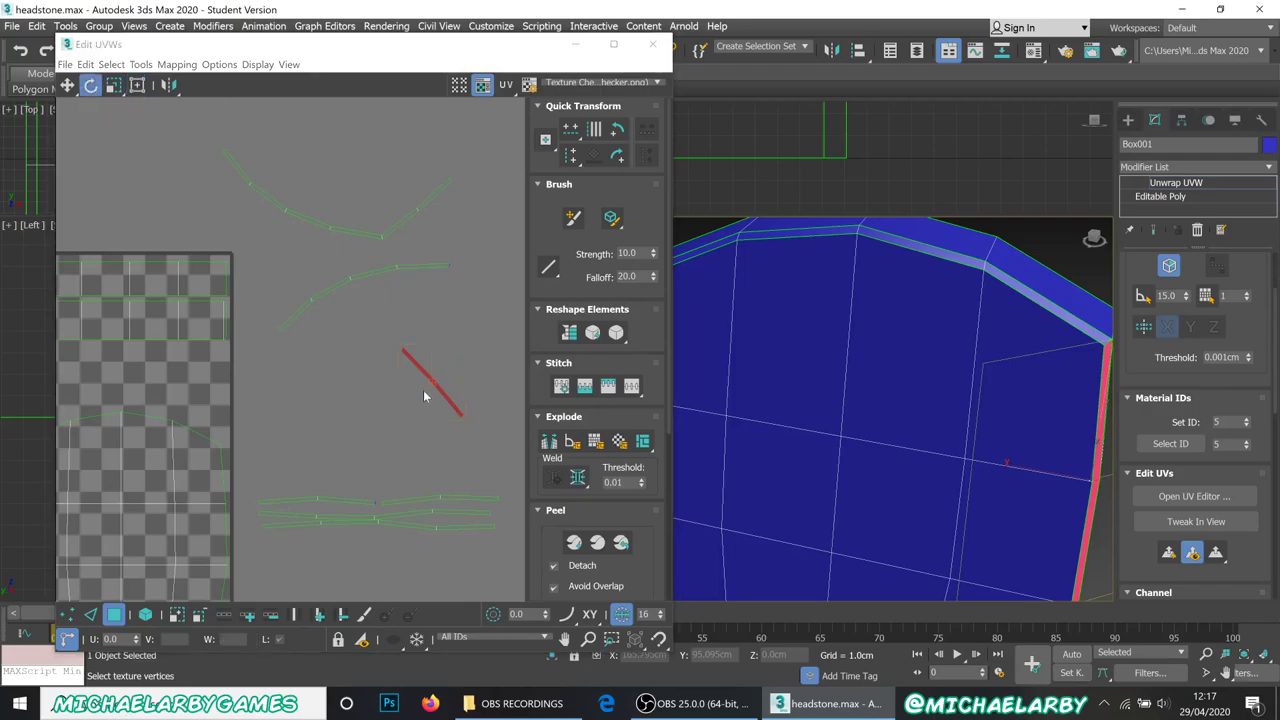
pyautogui.moveTo(432, 390); pyautogui.dragTo(334, 340)
# Step: Rotate the remaining four-segment arch until its ends are roughly level, and move it just above the stacked horizontal strips
pyautogui.click(342, 290)
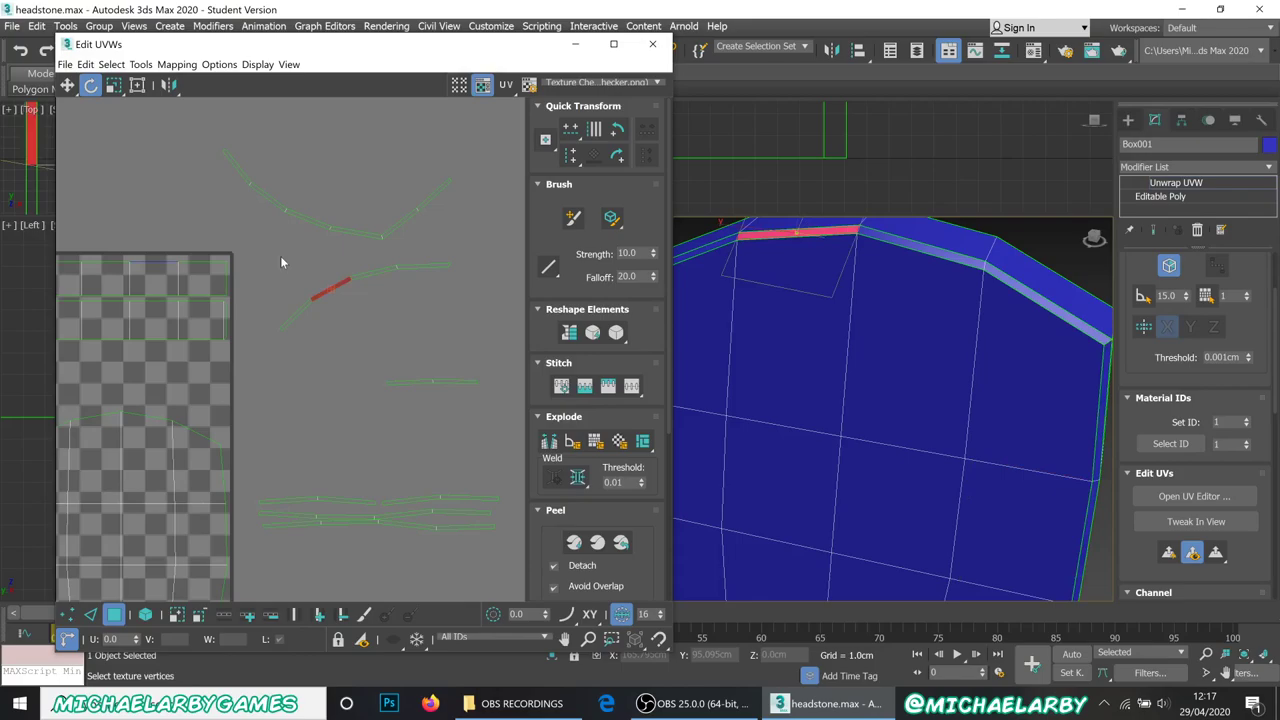
pyautogui.keyDown('ctrl'); pyautogui.moveTo(288, 250); pyautogui.dragTo(457, 343); pyautogui.keyUp('ctrl')
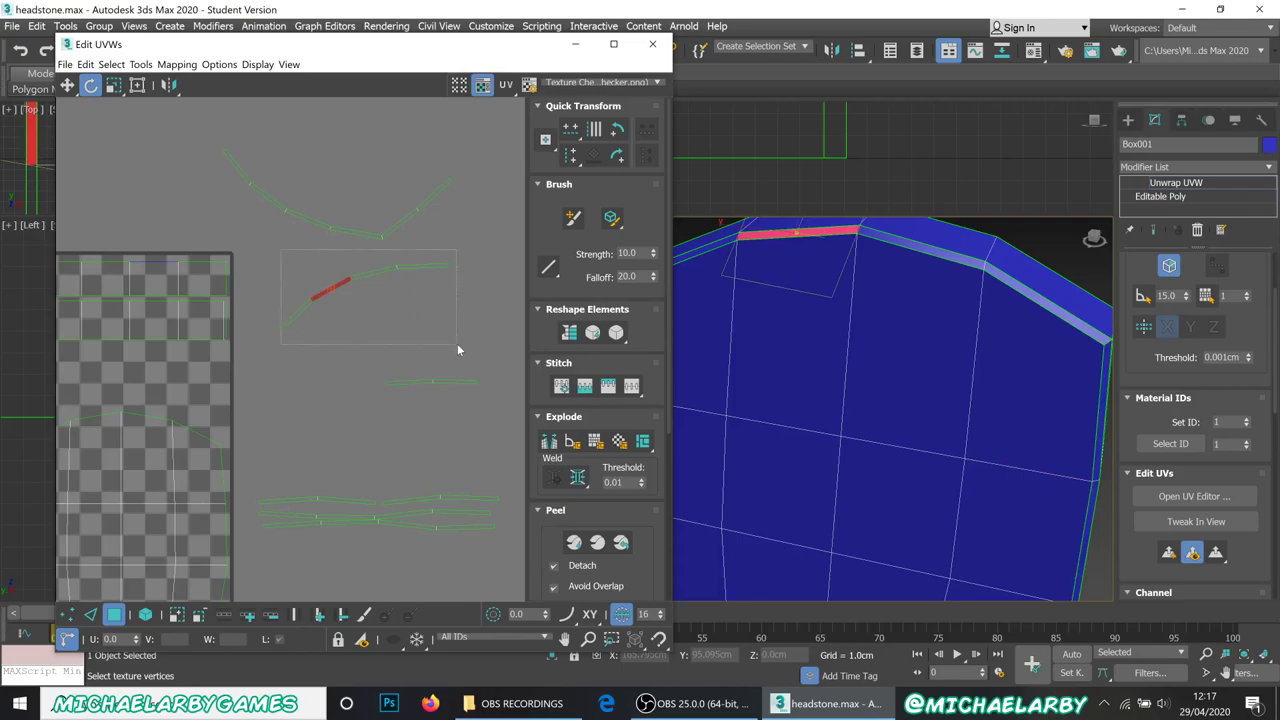
pyautogui.keyDown('ctrl'); pyautogui.click(298, 320); pyautogui.keyUp('ctrl')
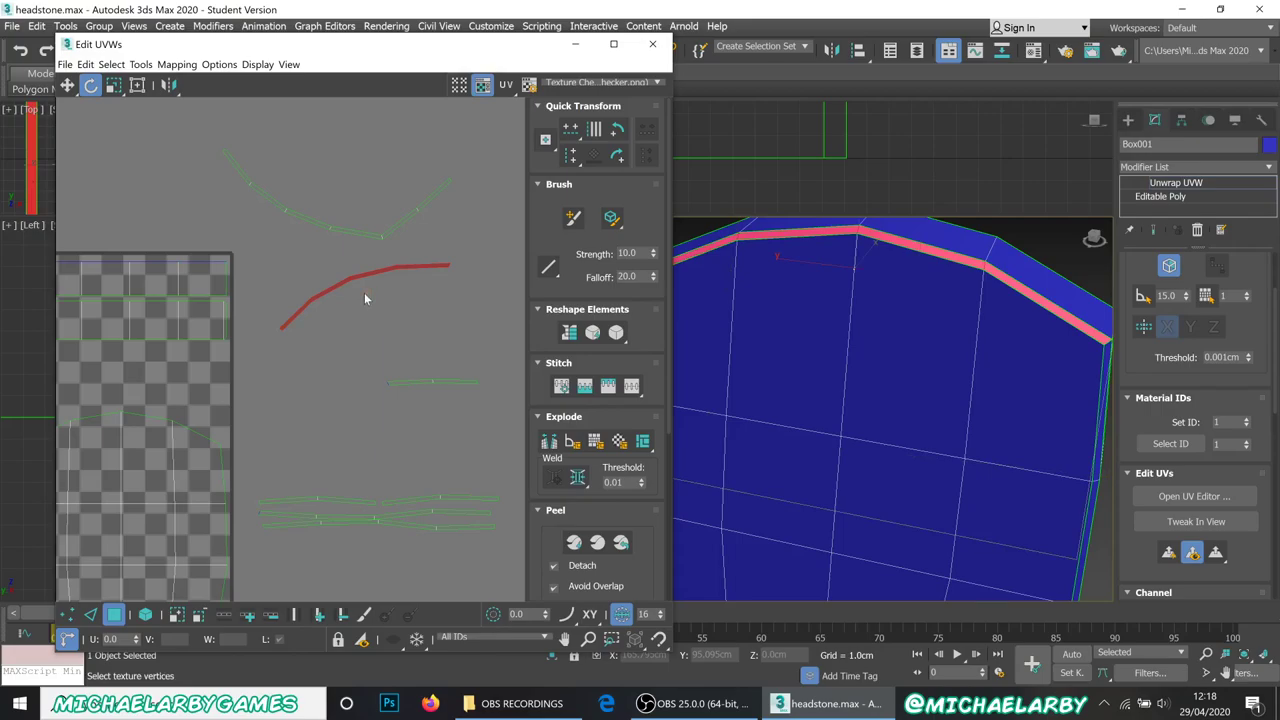
pyautogui.moveTo(362, 279); pyautogui.dragTo(406, 195)
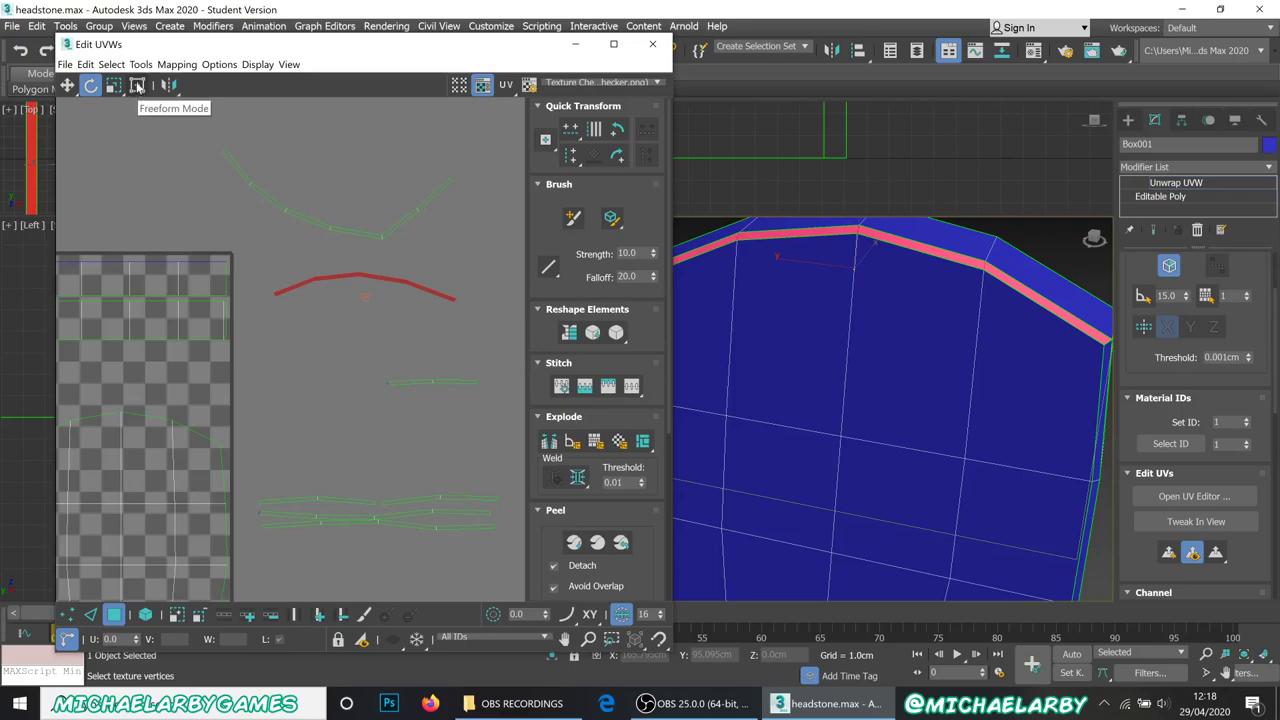
pyautogui.click(137, 85)
pyautogui.moveTo(367, 290); pyautogui.dragTo(350, 478)
# Step: Move the detached two-segment strip into the gap under the arch and clear the selection
pyautogui.click(407, 380)
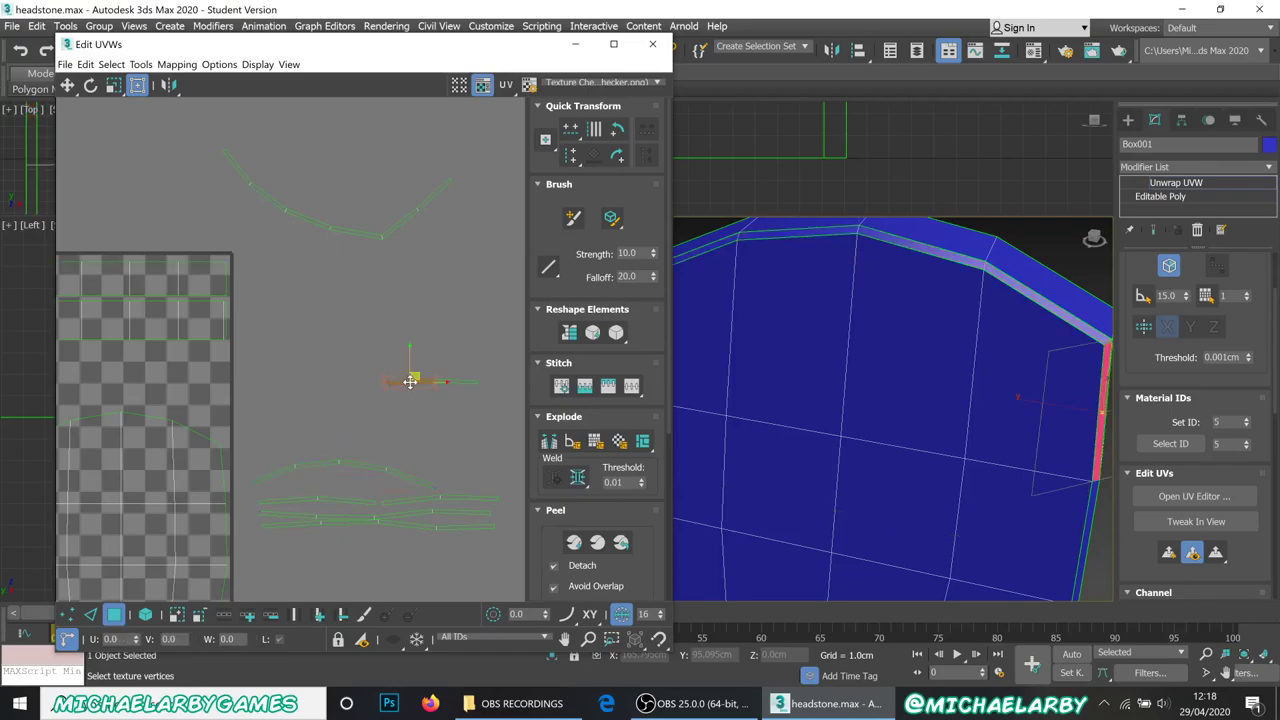
pyautogui.moveTo(368, 345); pyautogui.dragTo(493, 418)
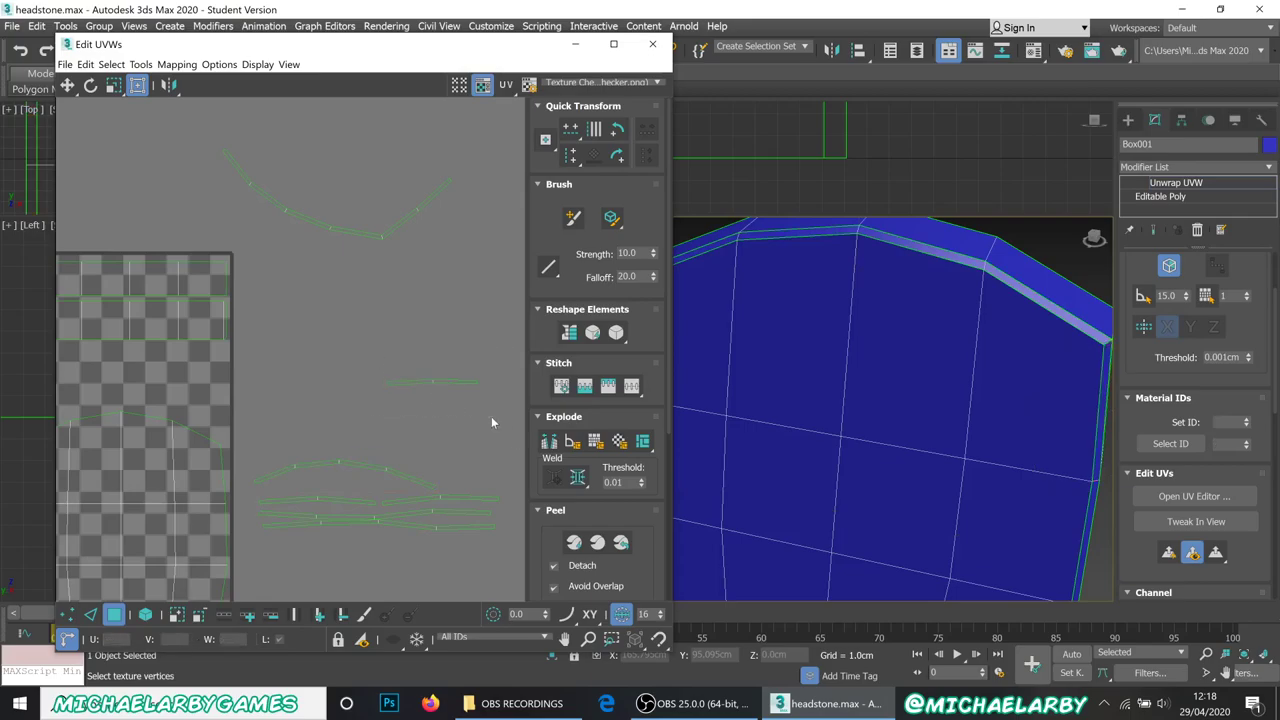
pyautogui.moveTo(440, 374); pyautogui.dragTo(345, 473)
pyautogui.scroll(-3, 438, 440)
pyautogui.scroll(2, 438, 440)
pyautogui.click(310, 450)
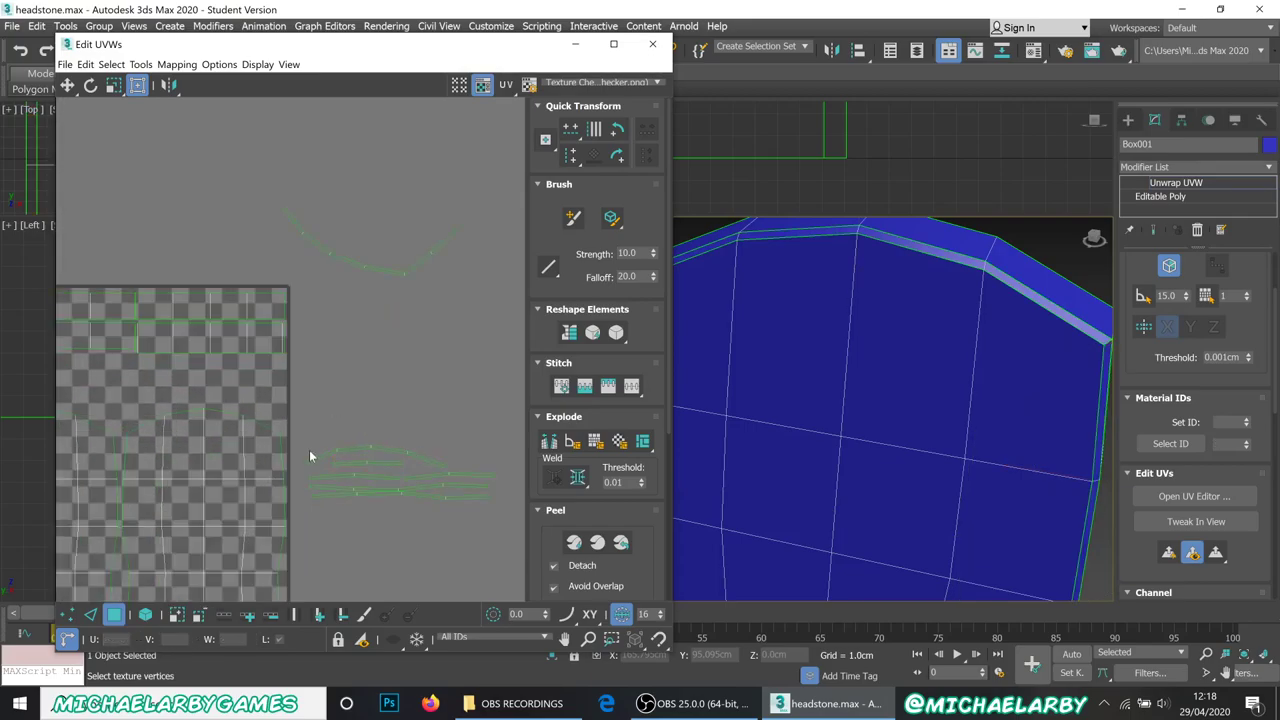
# Step: Move the whole stack of chamfer strips into the UV square, between the side shells and the face shells, and deselect it
pyautogui.moveTo(298, 427); pyautogui.dragTo(495, 522)
pyautogui.moveTo(405, 495); pyautogui.dragTo(199, 401)
pyautogui.scroll(-2, 395, 429)
pyautogui.scroll(5, 327, 425)
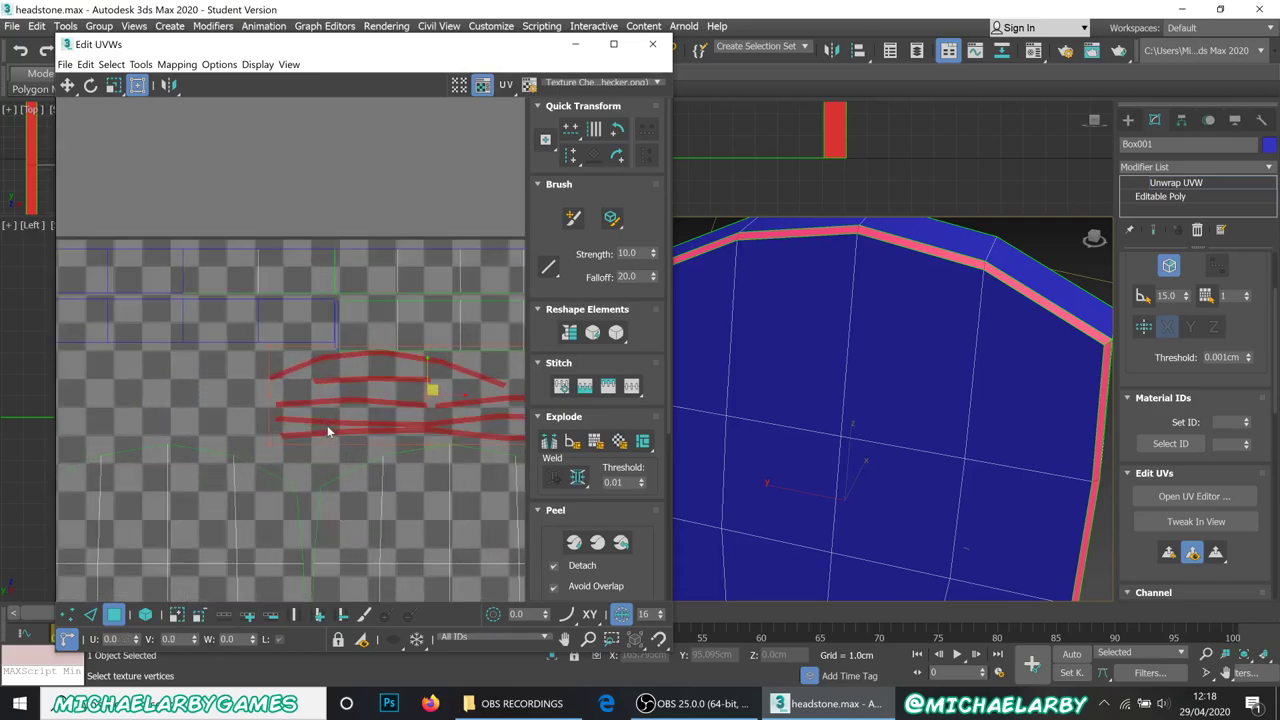
pyautogui.click(411, 370)
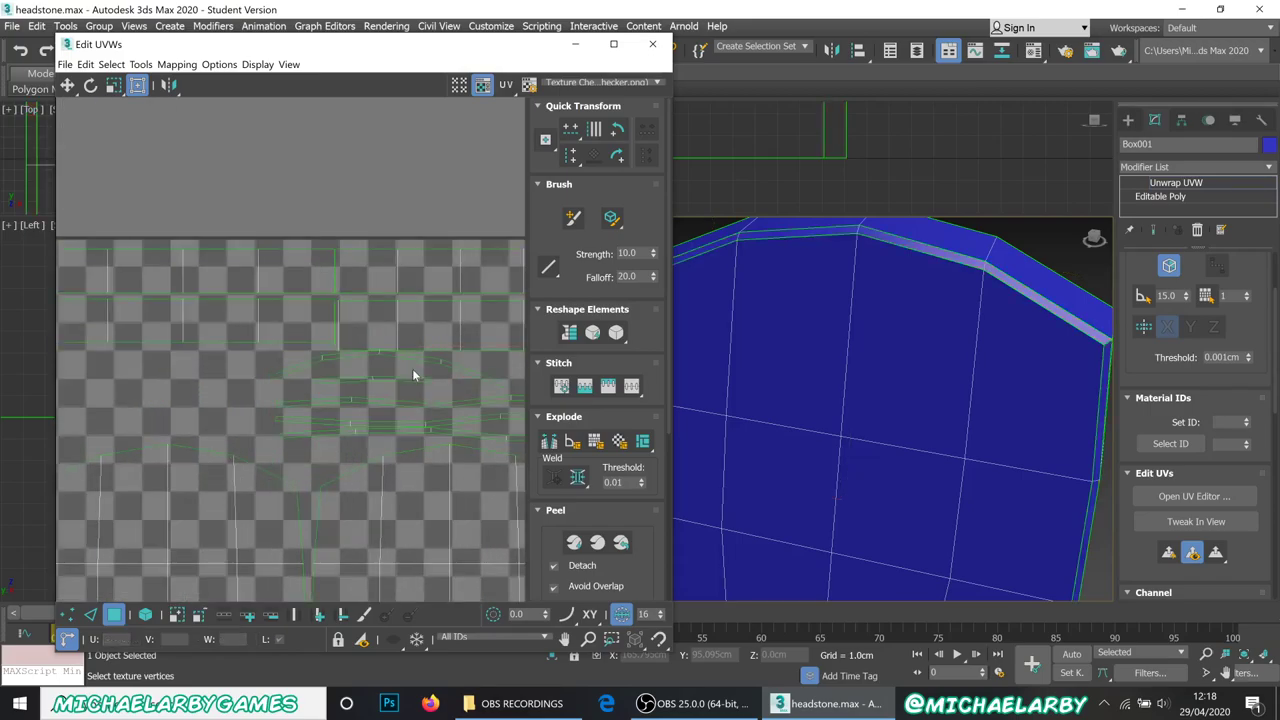
# Step: Select the arched strip as a whole element and adjust it to sit more level above the stacked strips
pyautogui.click(145, 614)
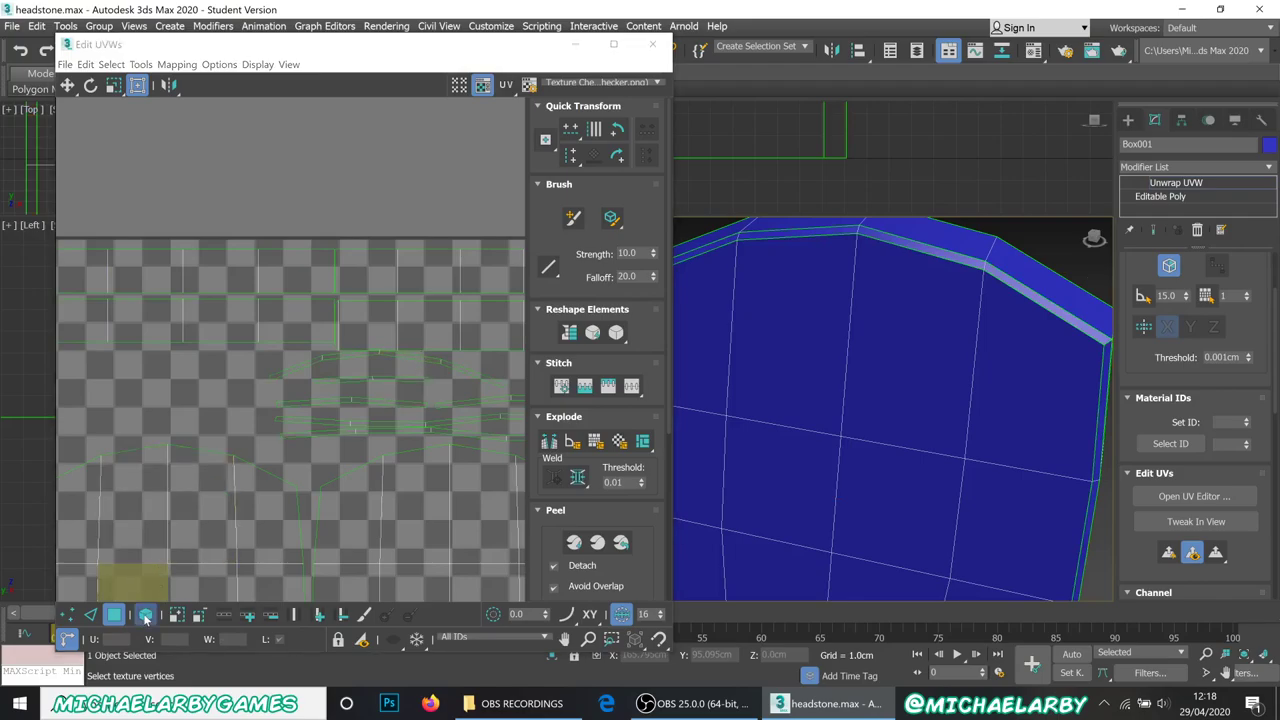
pyautogui.click(431, 365)
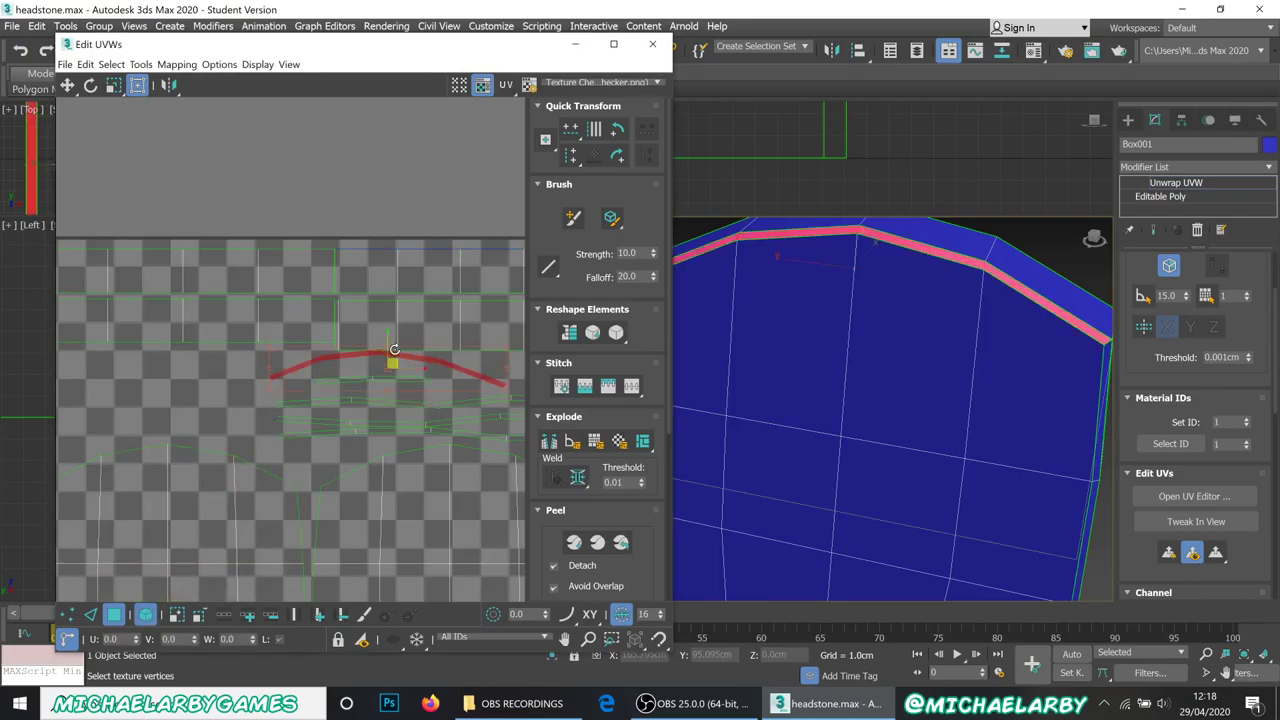
pyautogui.moveTo(386, 337); pyautogui.dragTo(408, 375)
# Step: Break the two end segments off the last curved strip outside the UV square, and move them below it
pyautogui.scroll(-5, 408, 375)
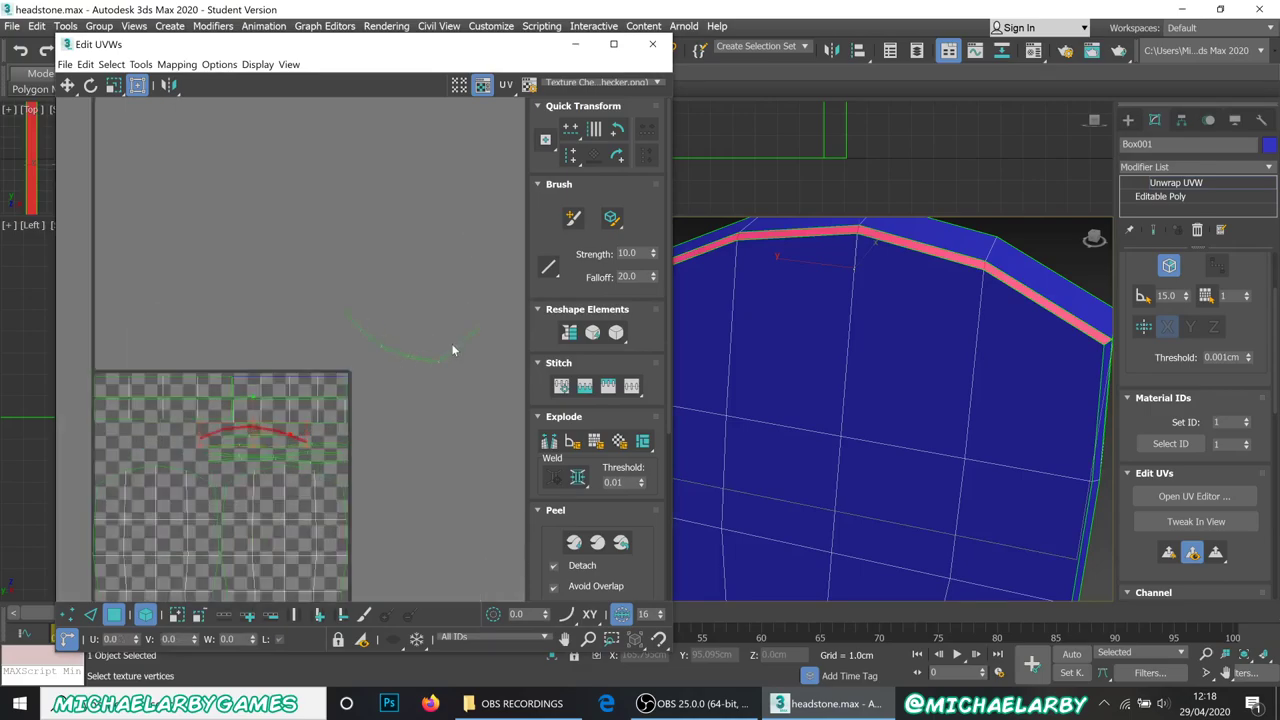
pyautogui.scroll(1, 418, 363)
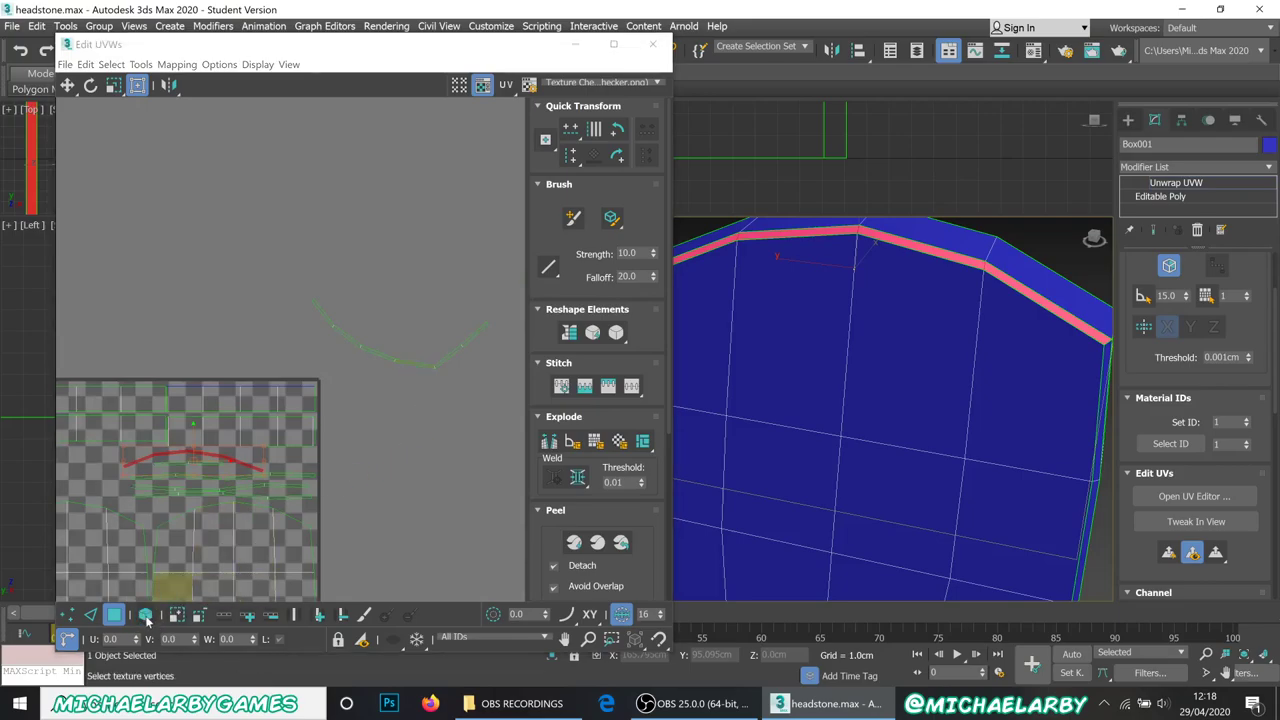
pyautogui.click(472, 336)
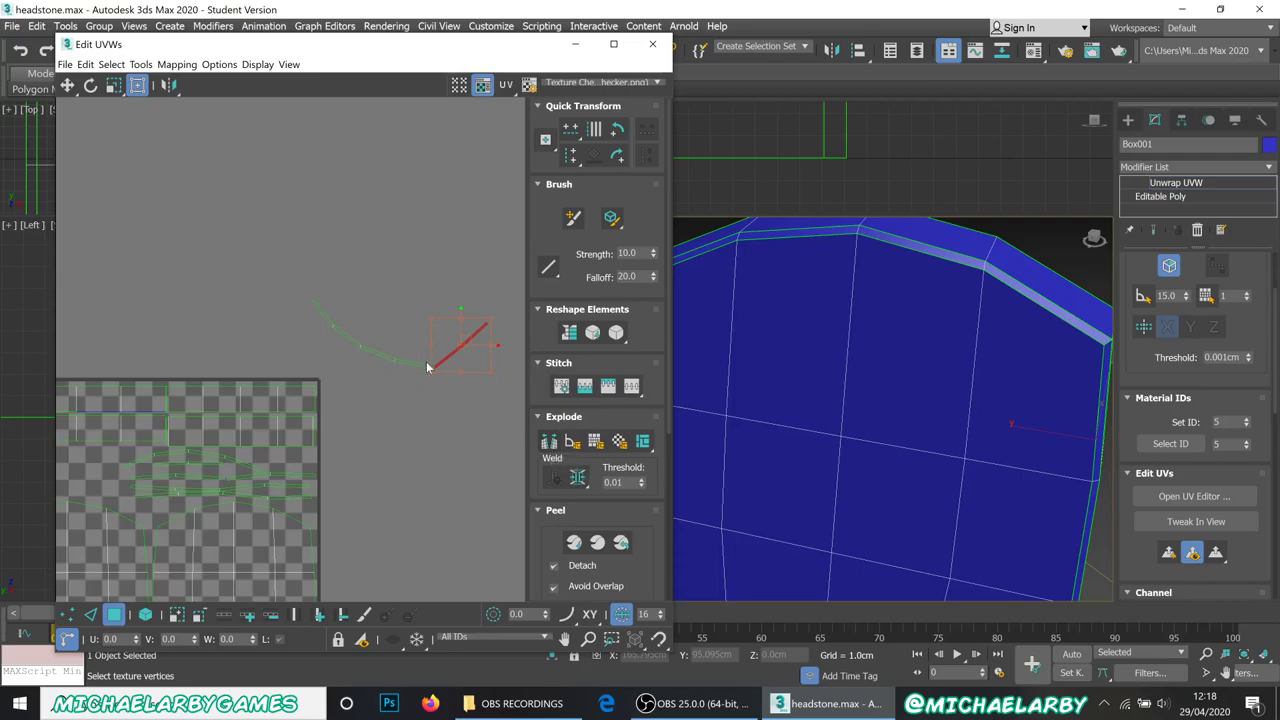
pyautogui.moveTo(470, 341); pyautogui.dragTo(368, 455)
# Step: Rotate the detached two-segment piece to roughly horizontal and place it inside the UV square at the right edge, above the stacked strips
pyautogui.scroll(3, 378, 486)
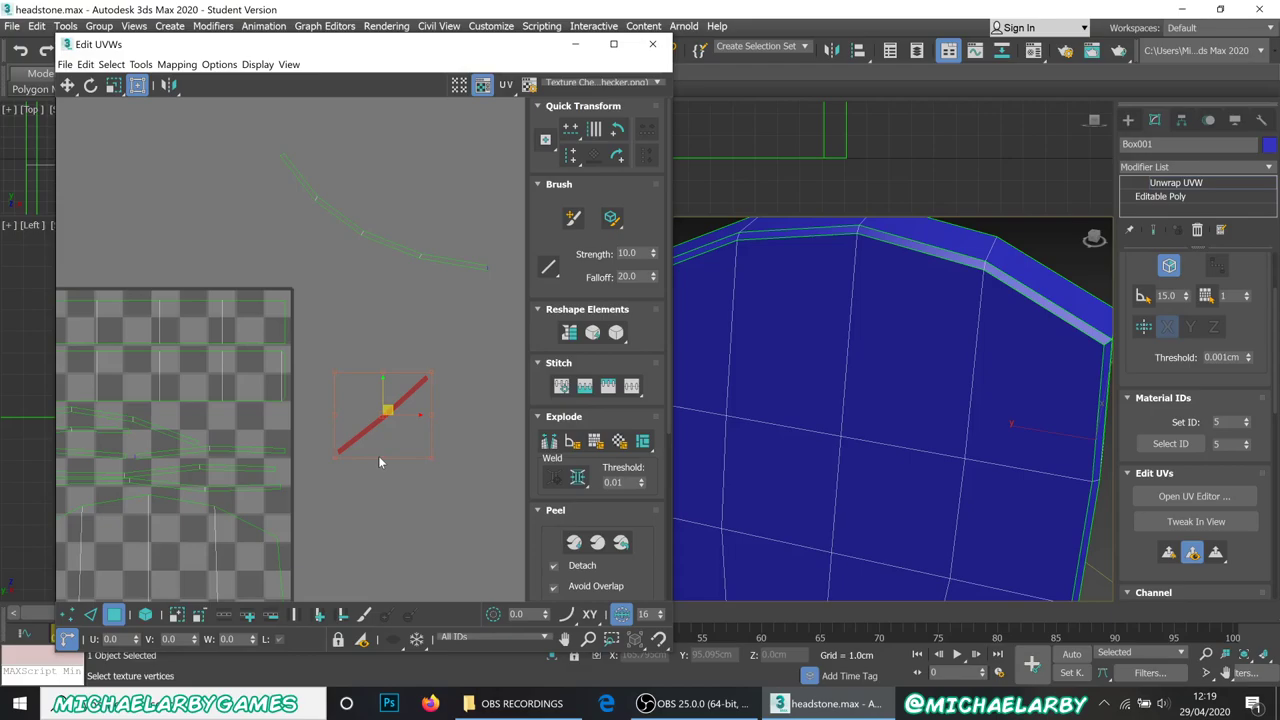
pyautogui.moveTo(432, 417); pyautogui.dragTo(452, 466)
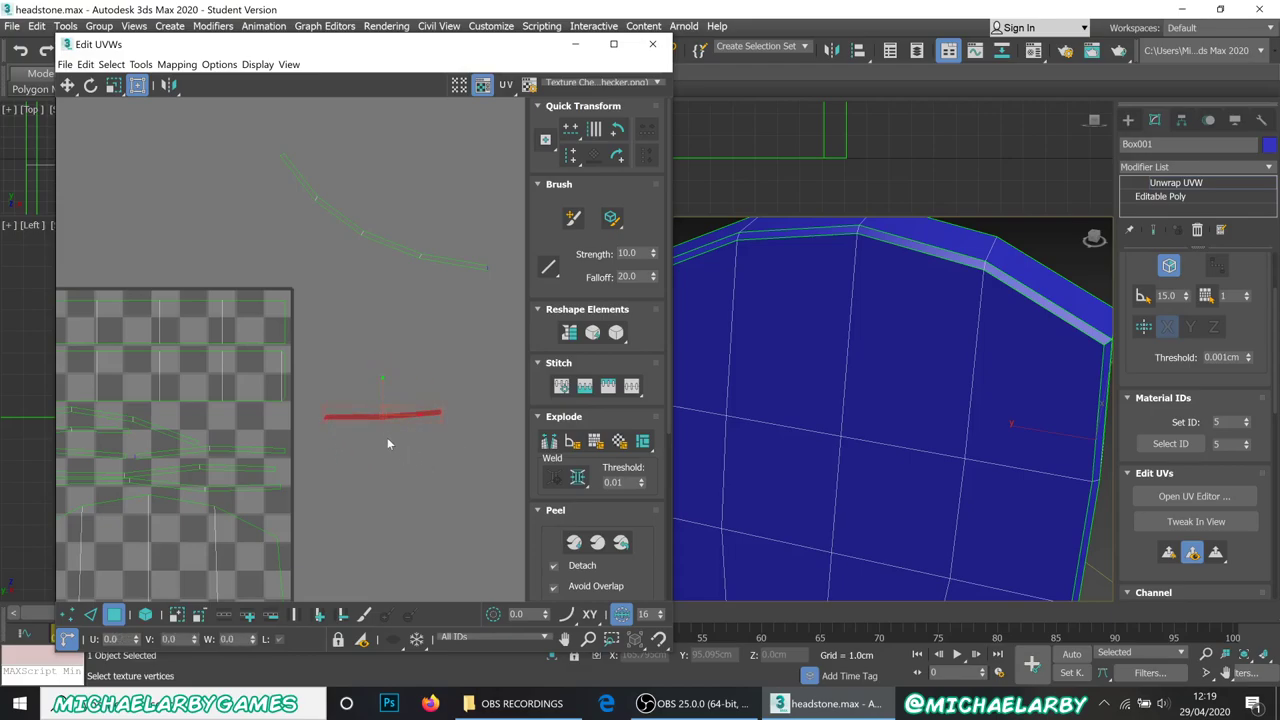
pyautogui.moveTo(386, 408); pyautogui.dragTo(231, 412)
pyautogui.scroll(-2, 333, 376)
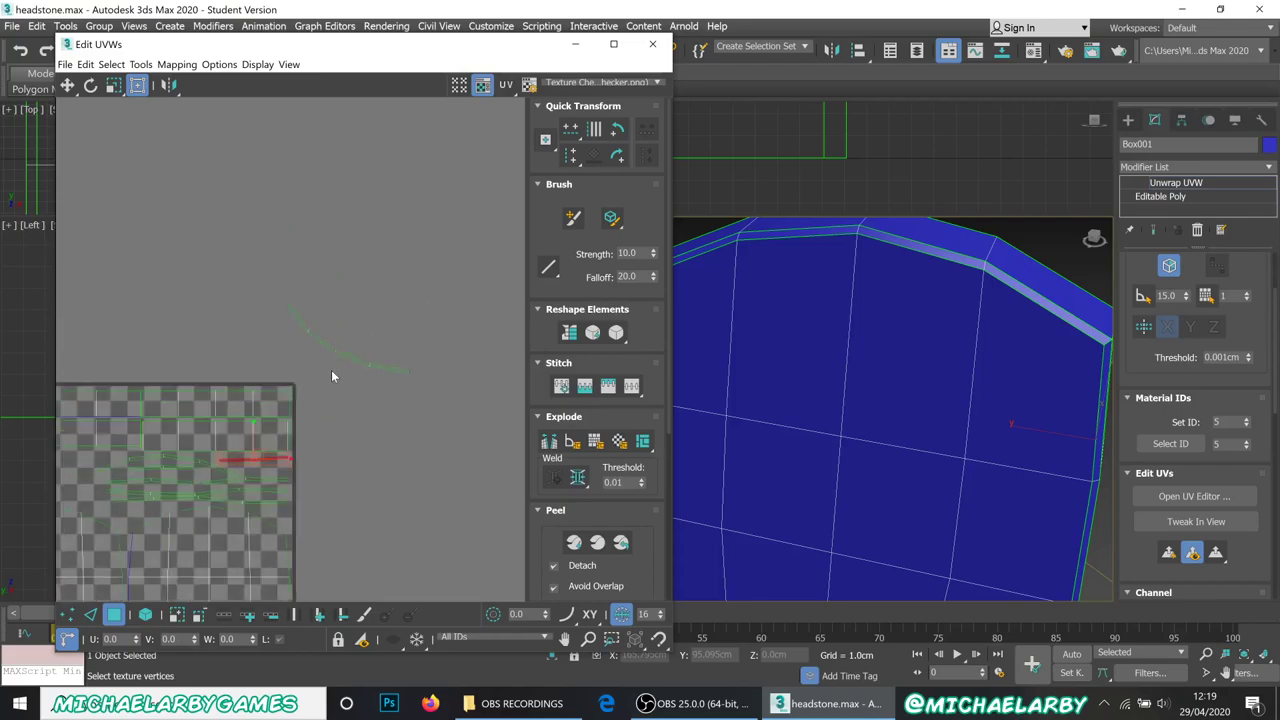
# Step: Rotate the remaining upward-curving strip level, place it in the free space on the UV square's left half, and deselect it
pyautogui.scroll(1, 340, 365)
pyautogui.click(357, 352)
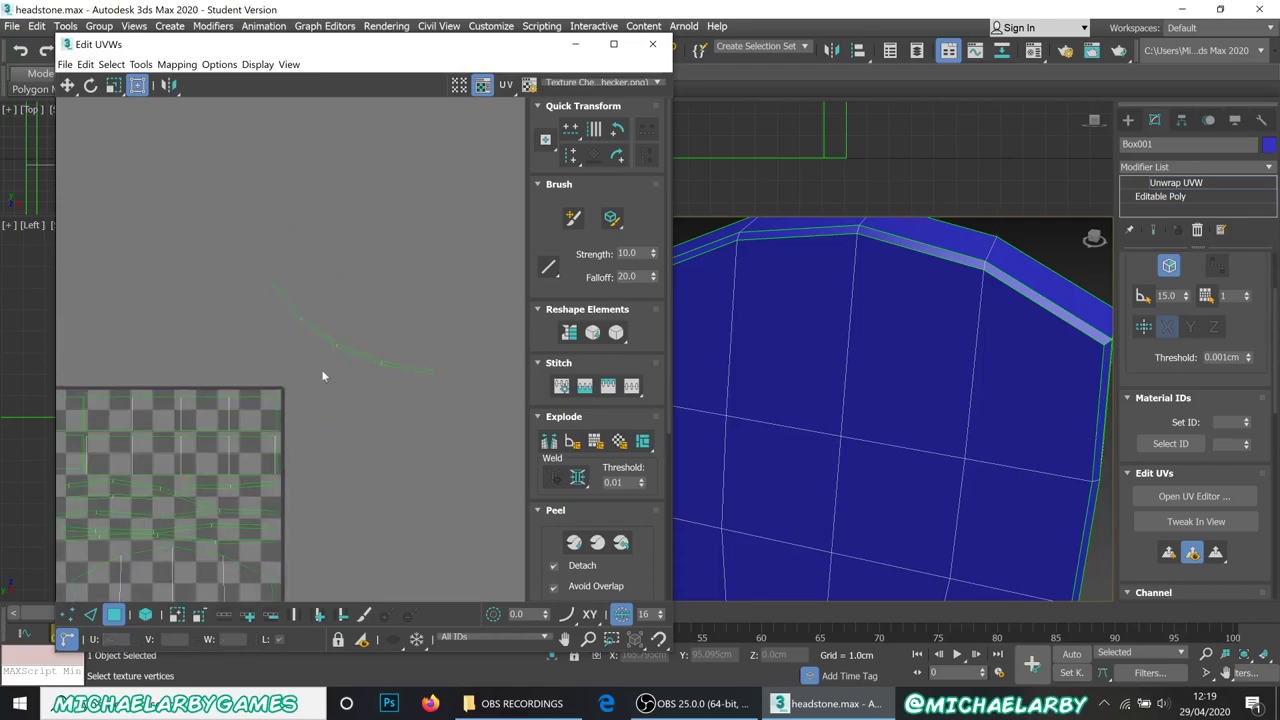
pyautogui.moveTo(441, 378); pyautogui.dragTo(258, 262)
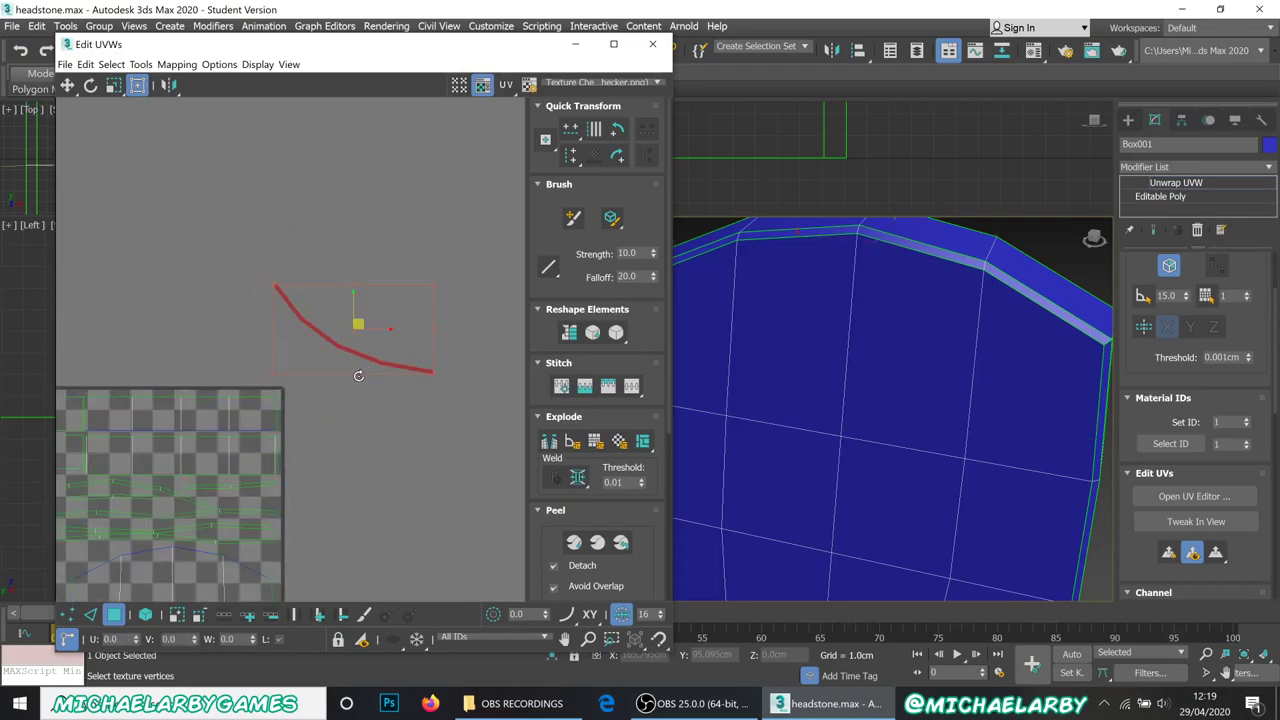
pyautogui.moveTo(358, 375); pyautogui.dragTo(383, 380)
pyautogui.scroll(-2, 360, 402)
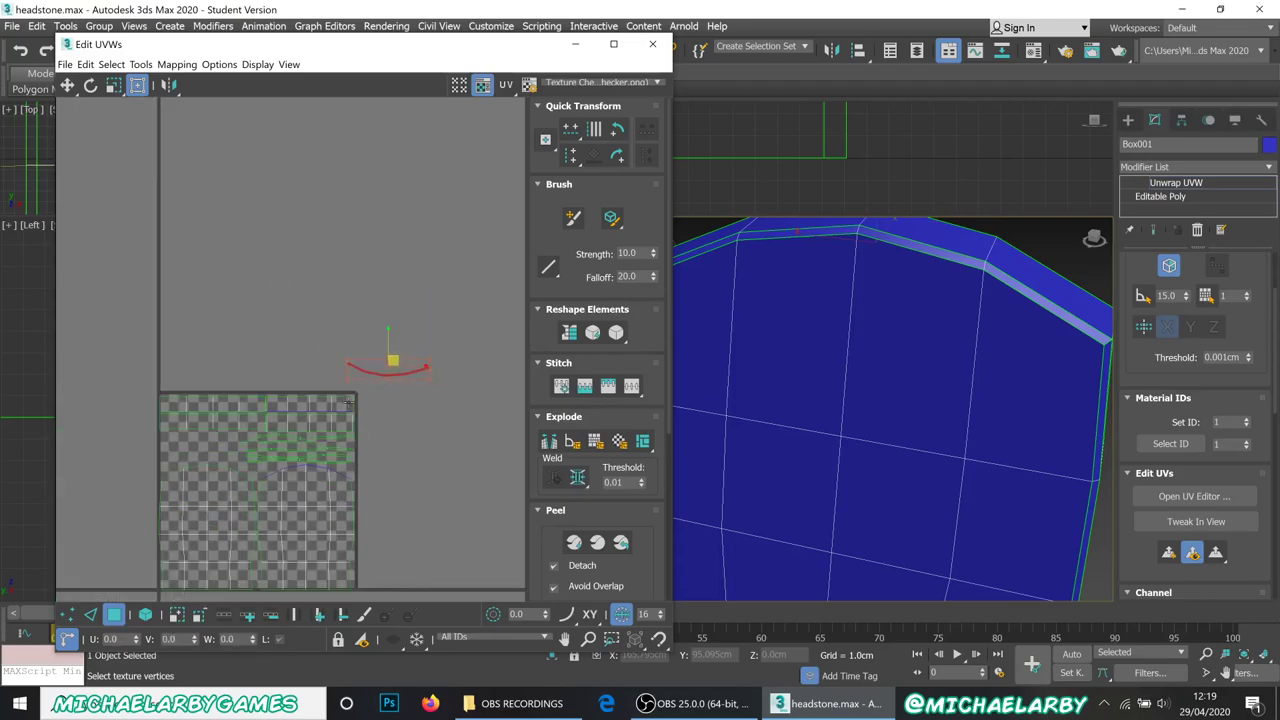
pyautogui.scroll(2, 277, 420)
pyautogui.moveTo(437, 343); pyautogui.dragTo(128, 467)
pyautogui.moveTo(128, 467); pyautogui.dragTo(218, 373, button='middle')
pyautogui.click(127, 415)
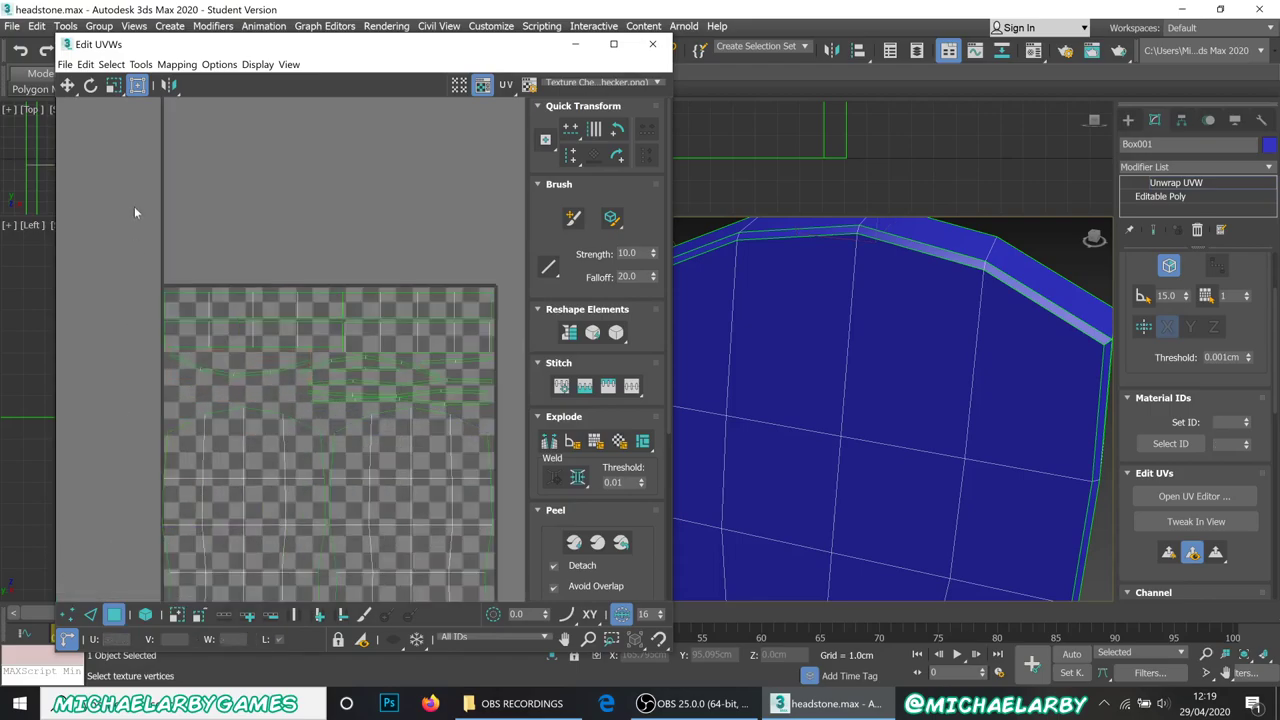
# Step: Close the UV editor, return the headstone to its top level, and deselect it
pyautogui.scroll(-3, 269, 265)
pyautogui.scroll(3, 269, 265)
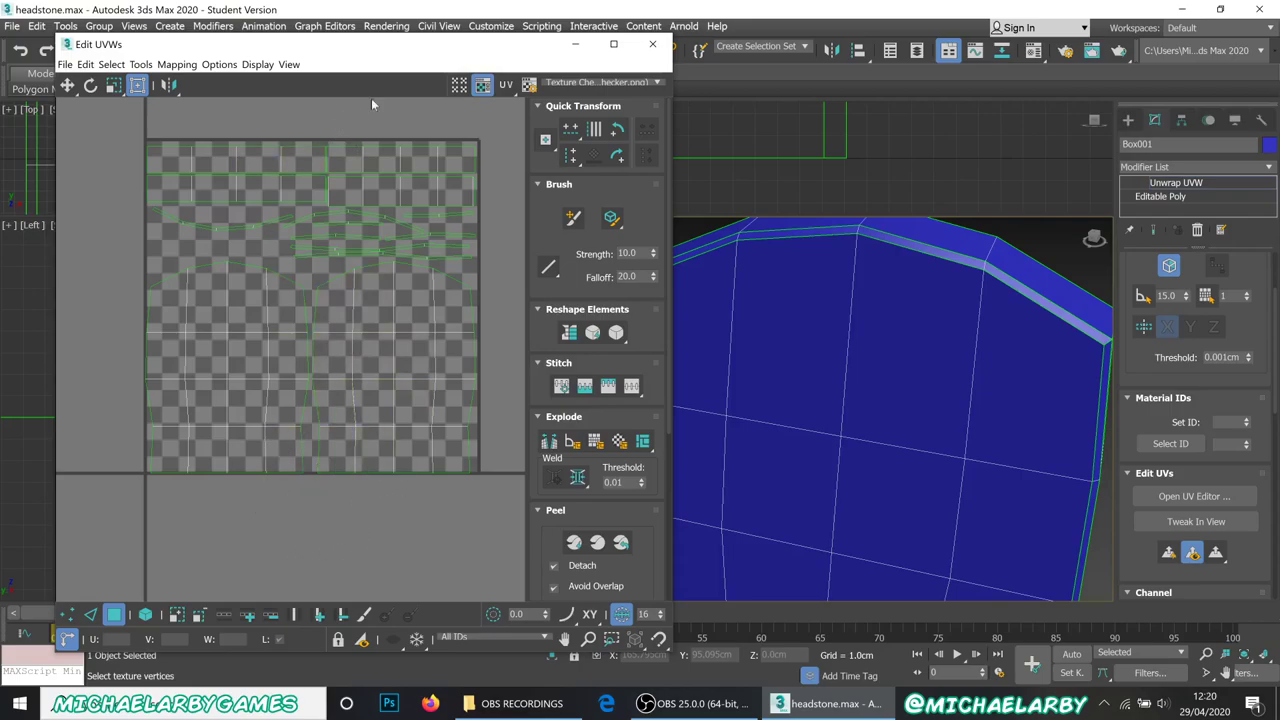
pyautogui.click(651, 46)
pyautogui.scroll(-4, 555, 352)
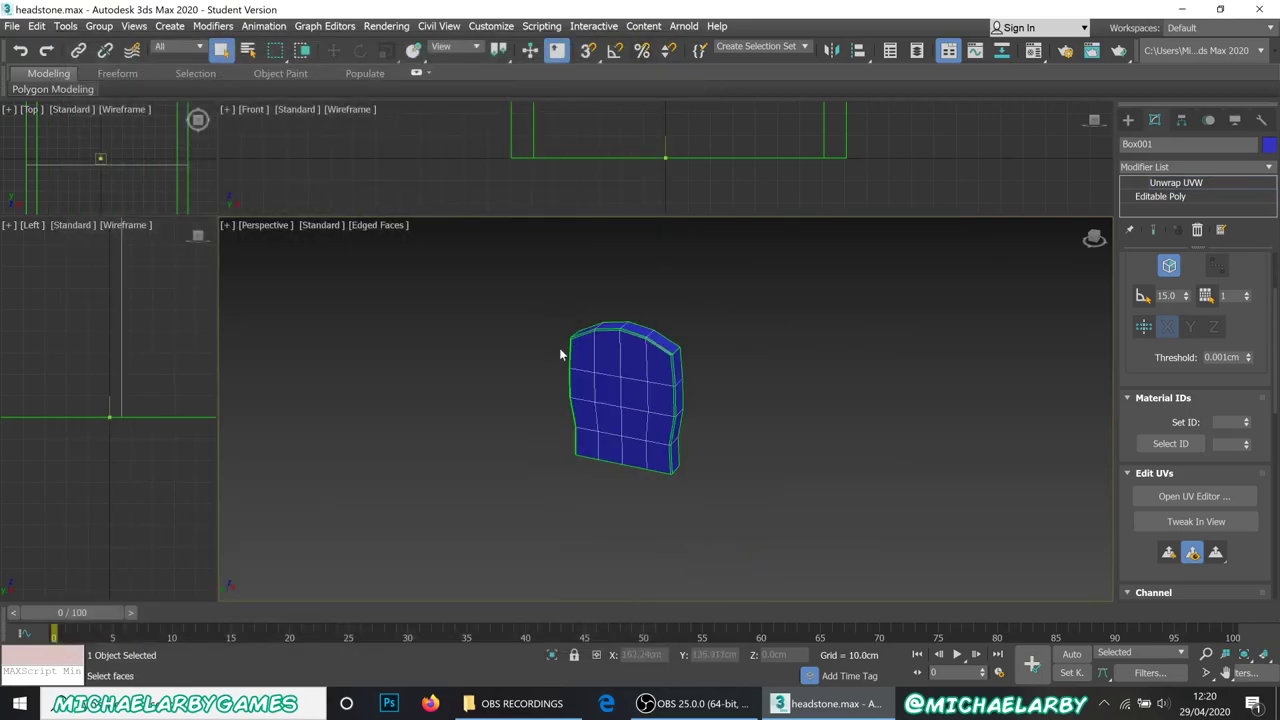
pyautogui.rightClick(741, 384)
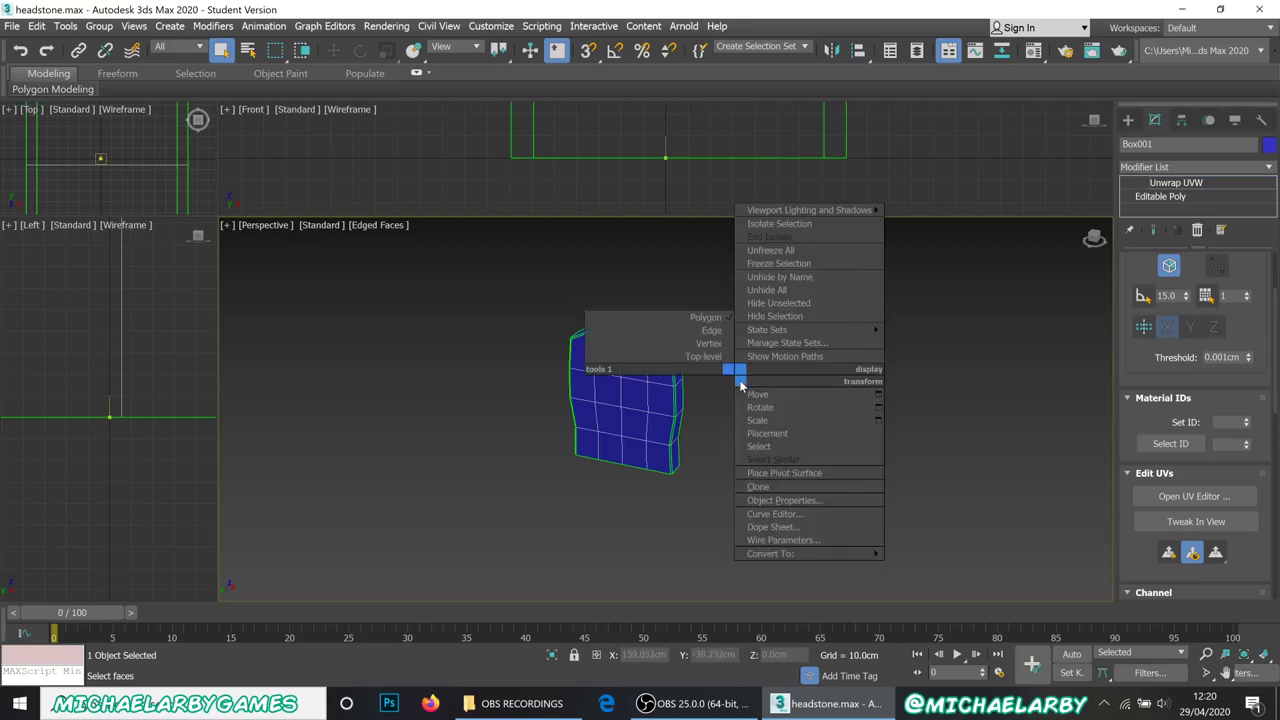
pyautogui.click(720, 416)
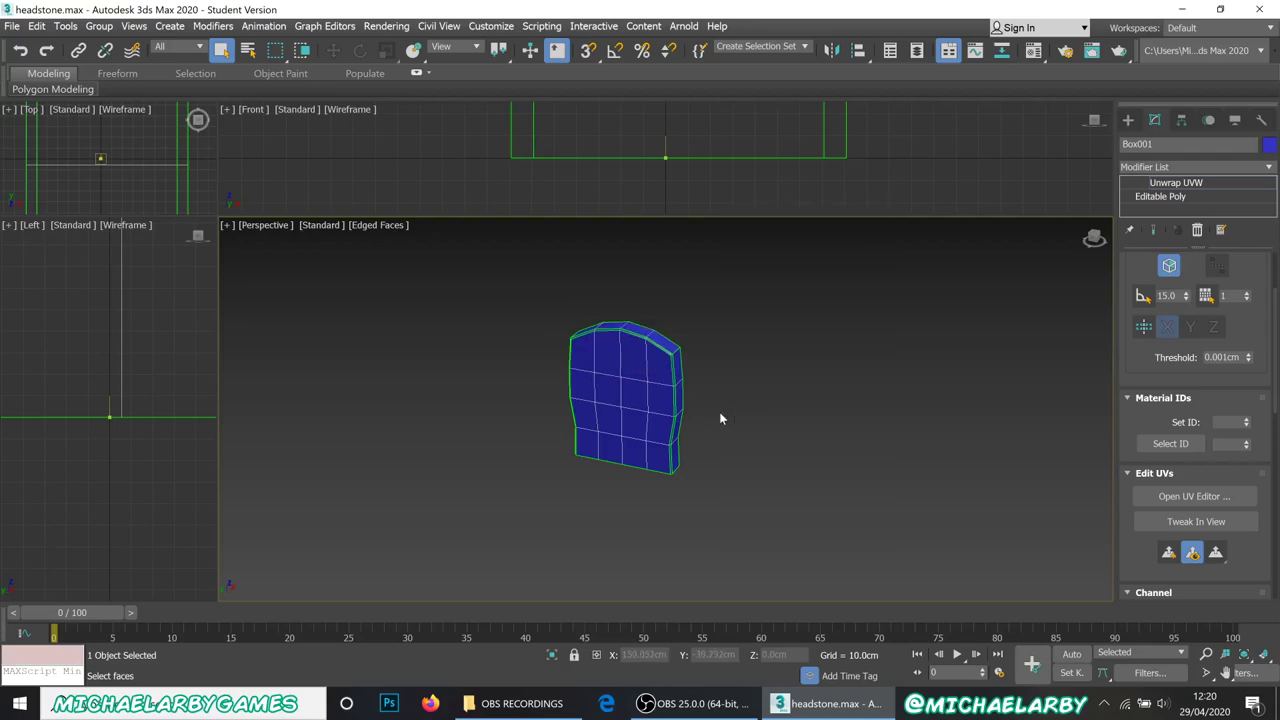
pyautogui.rightClick(706, 348)
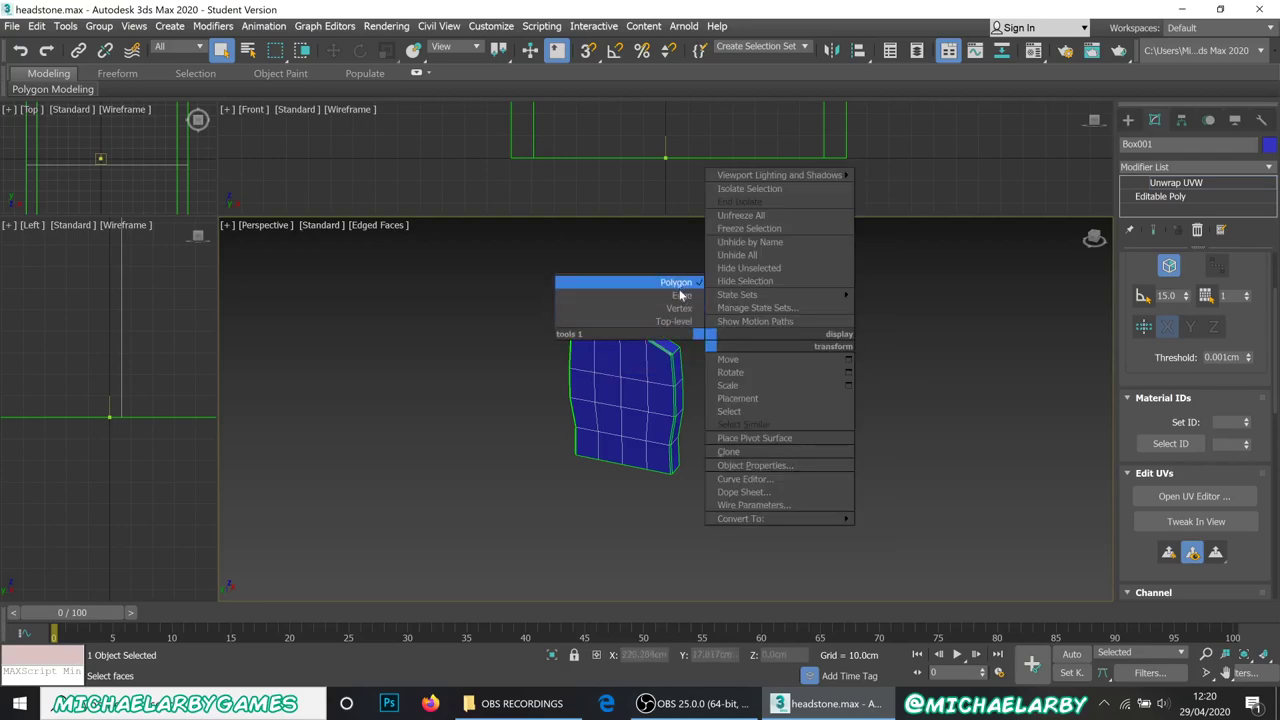
pyautogui.click(677, 321)
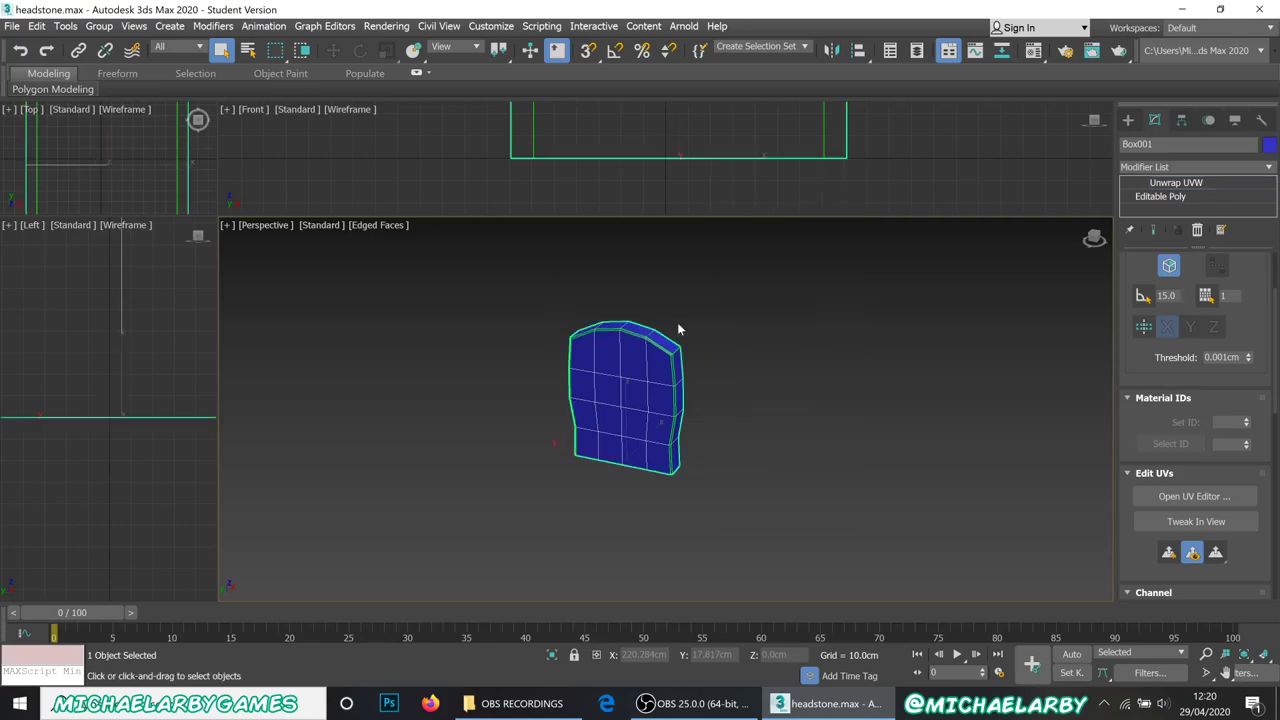
pyautogui.click(731, 370)
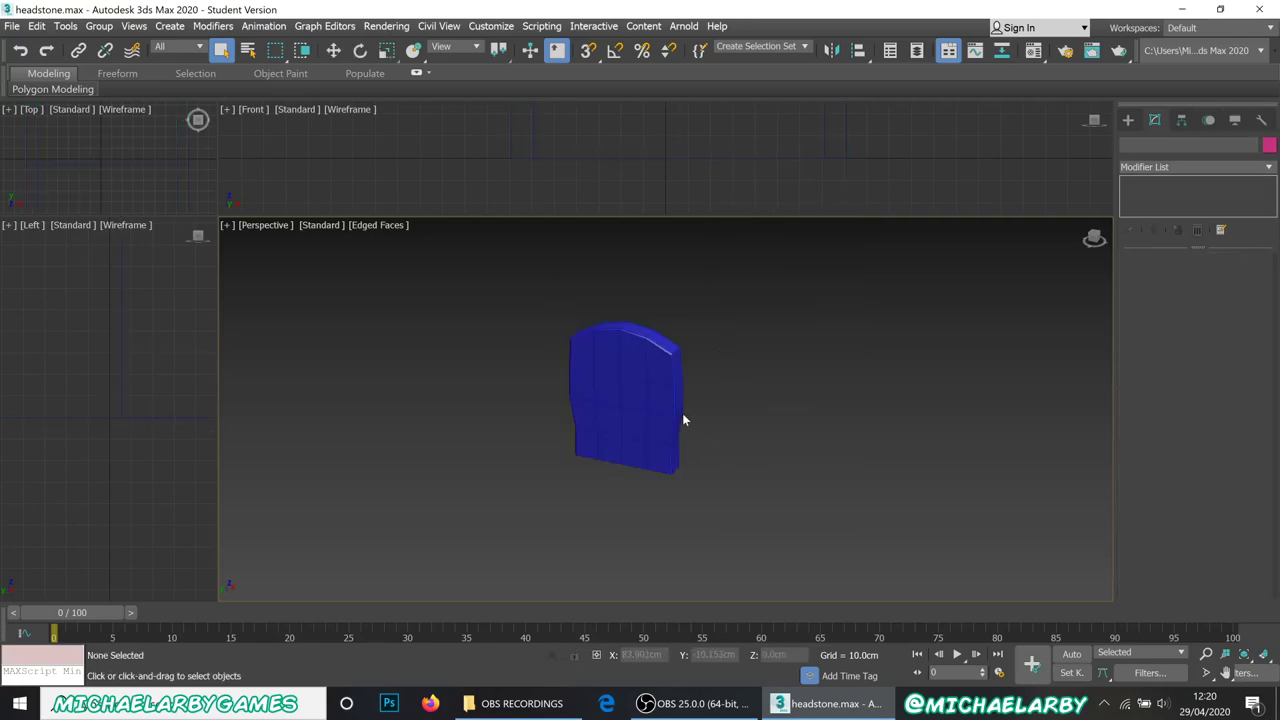
pyautogui.scroll(5, 687, 412)
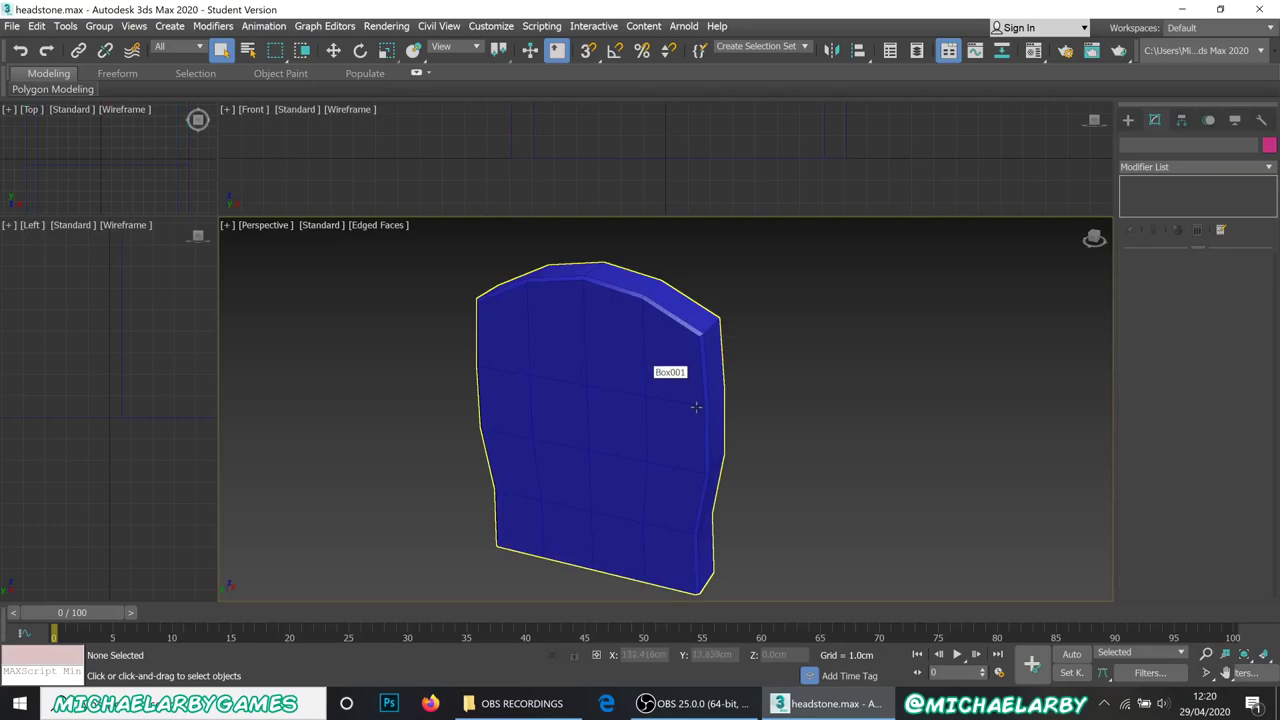
# Step: Select the headstone and reset its scale and transform
pyautogui.click(658, 401)
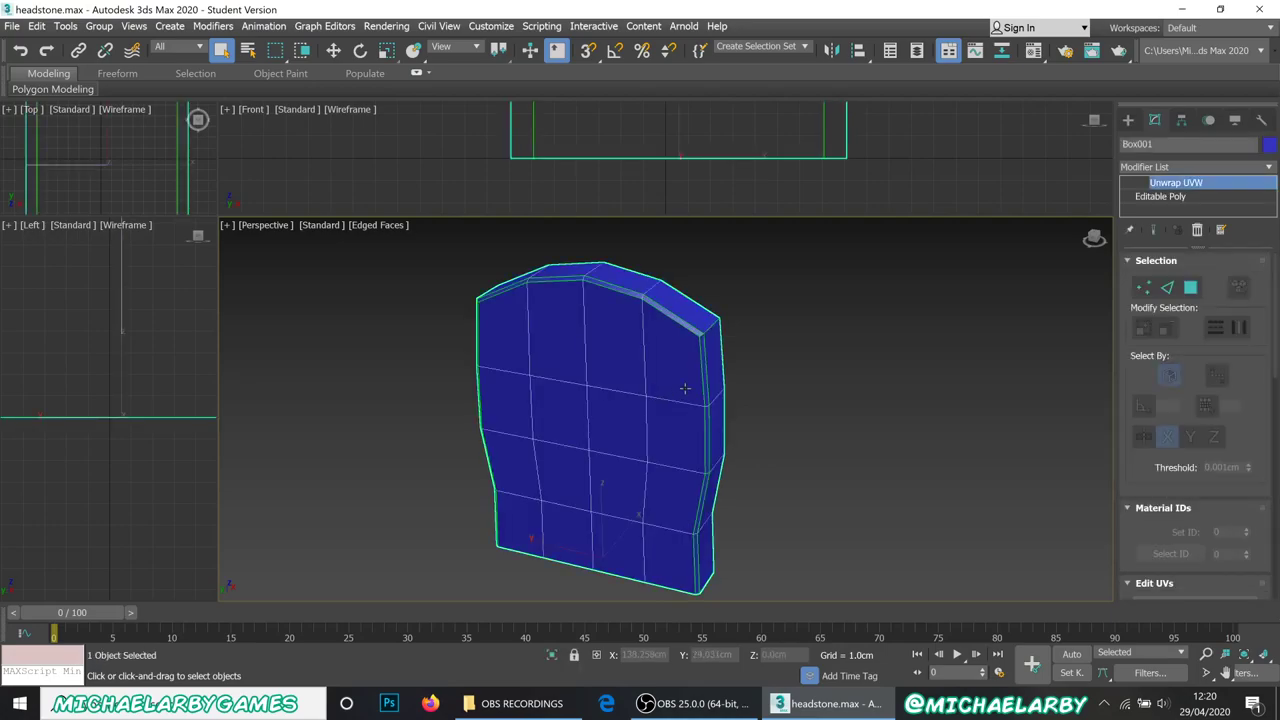
pyautogui.click(1181, 121)
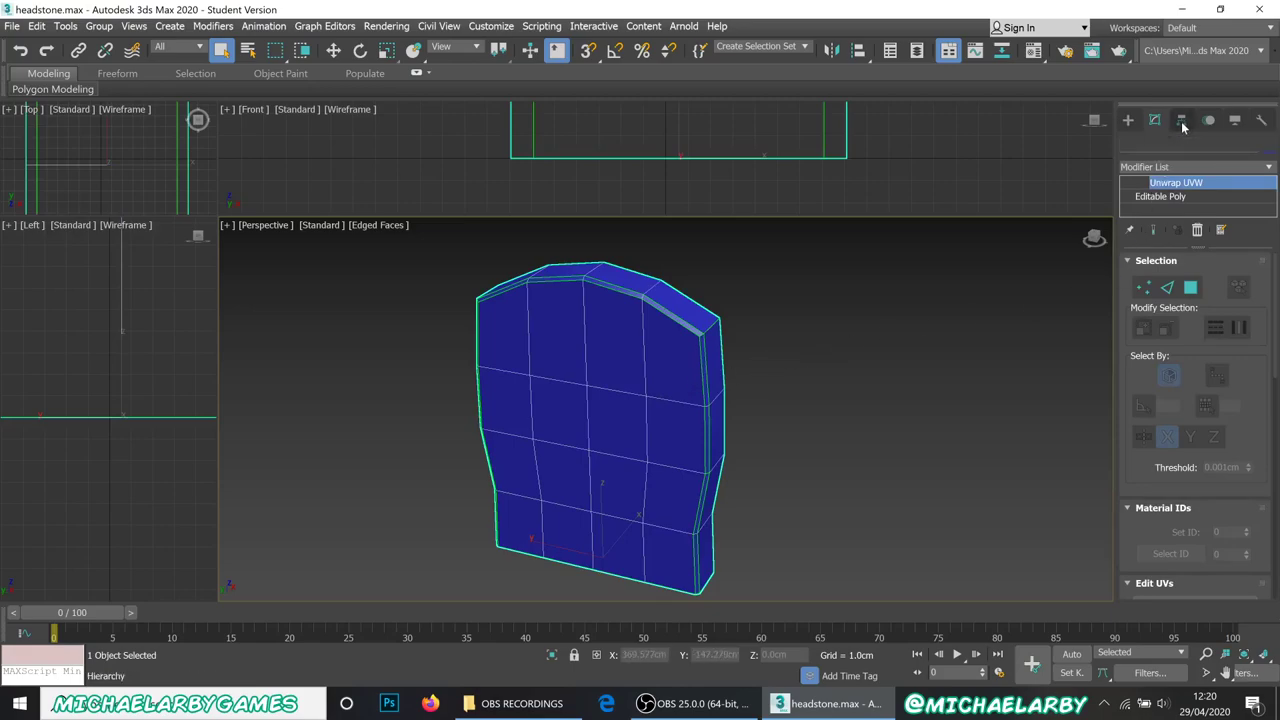
pyautogui.scroll(-4, 1190, 215)
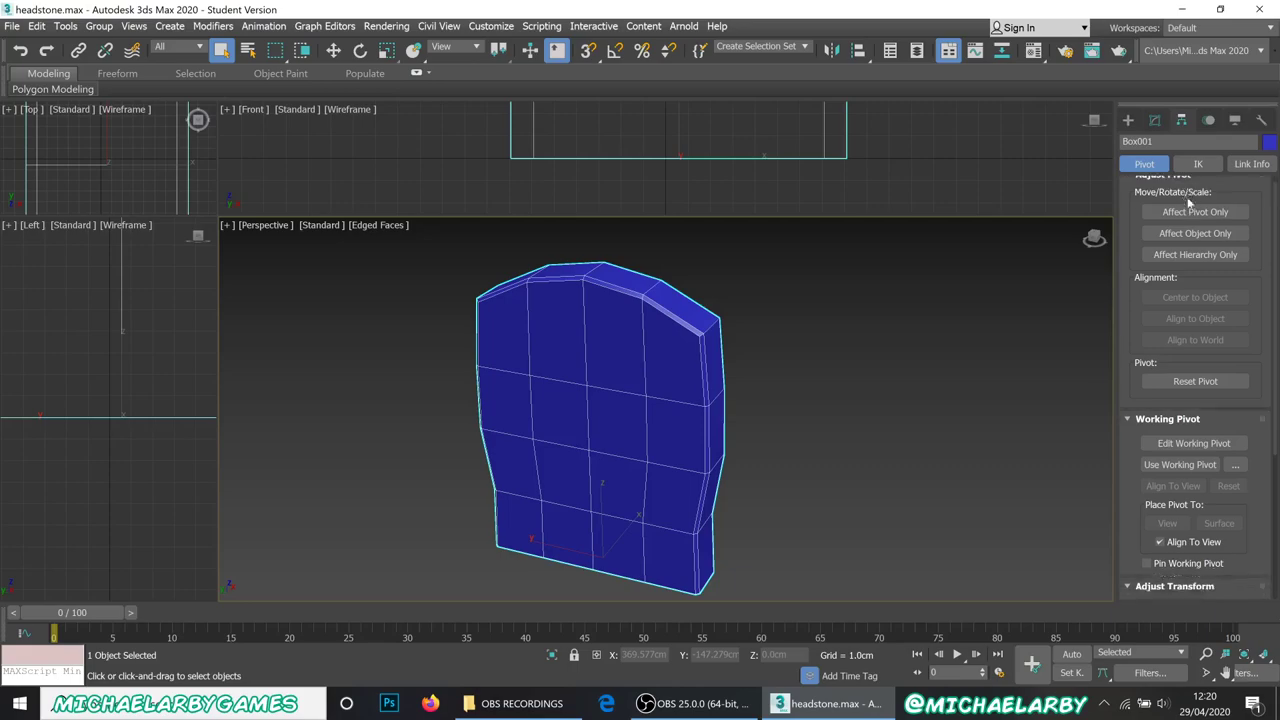
pyautogui.scroll(-2, 1186, 195)
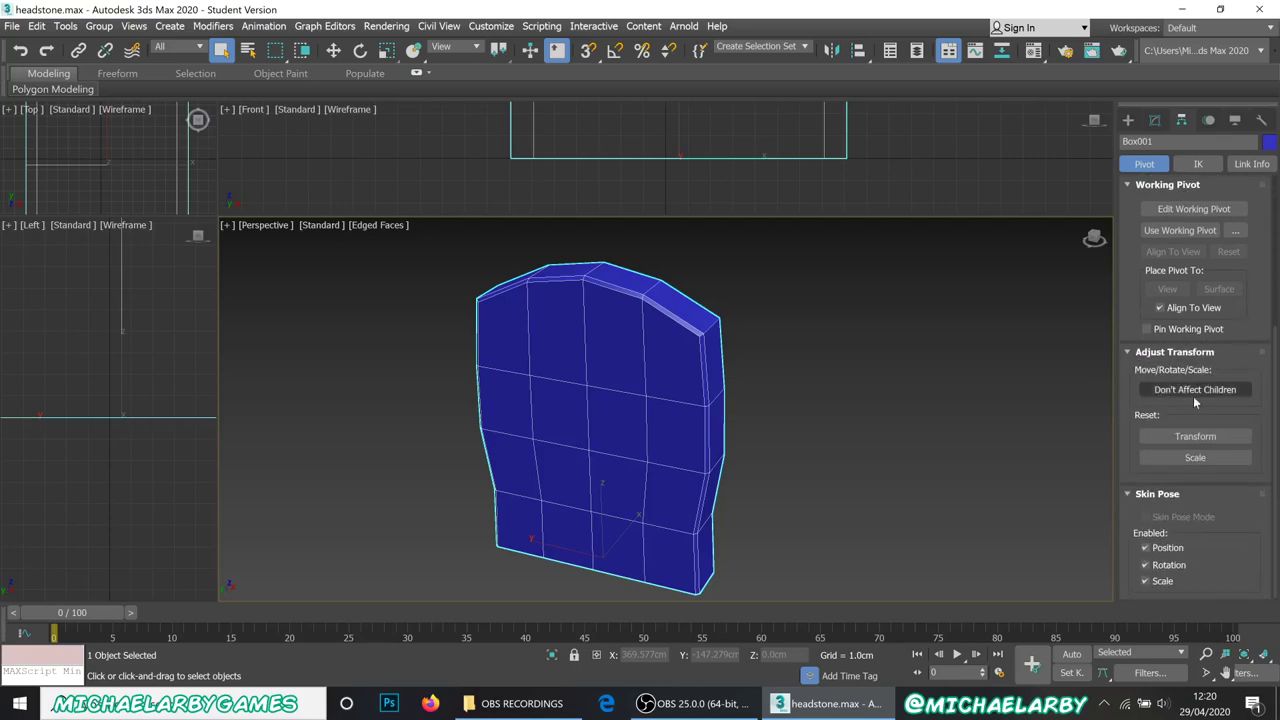
pyautogui.click(1188, 457)
pyautogui.click(1188, 457)
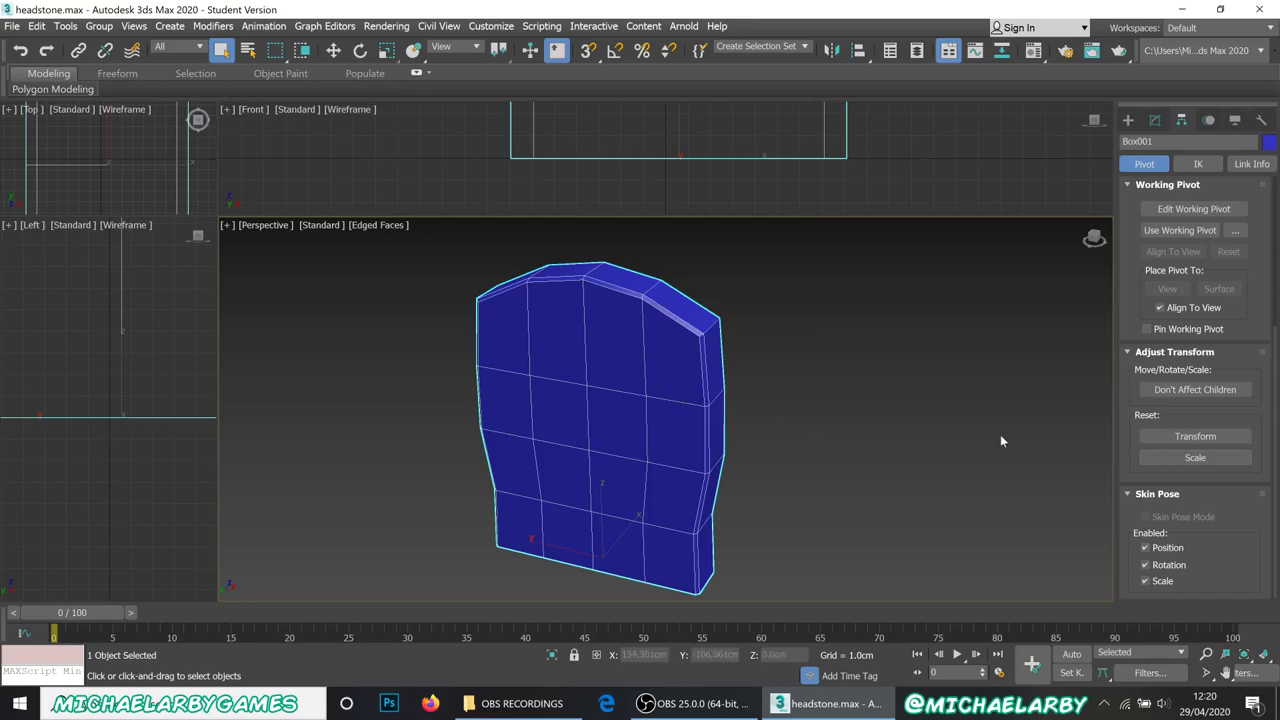
pyautogui.click(1195, 457)
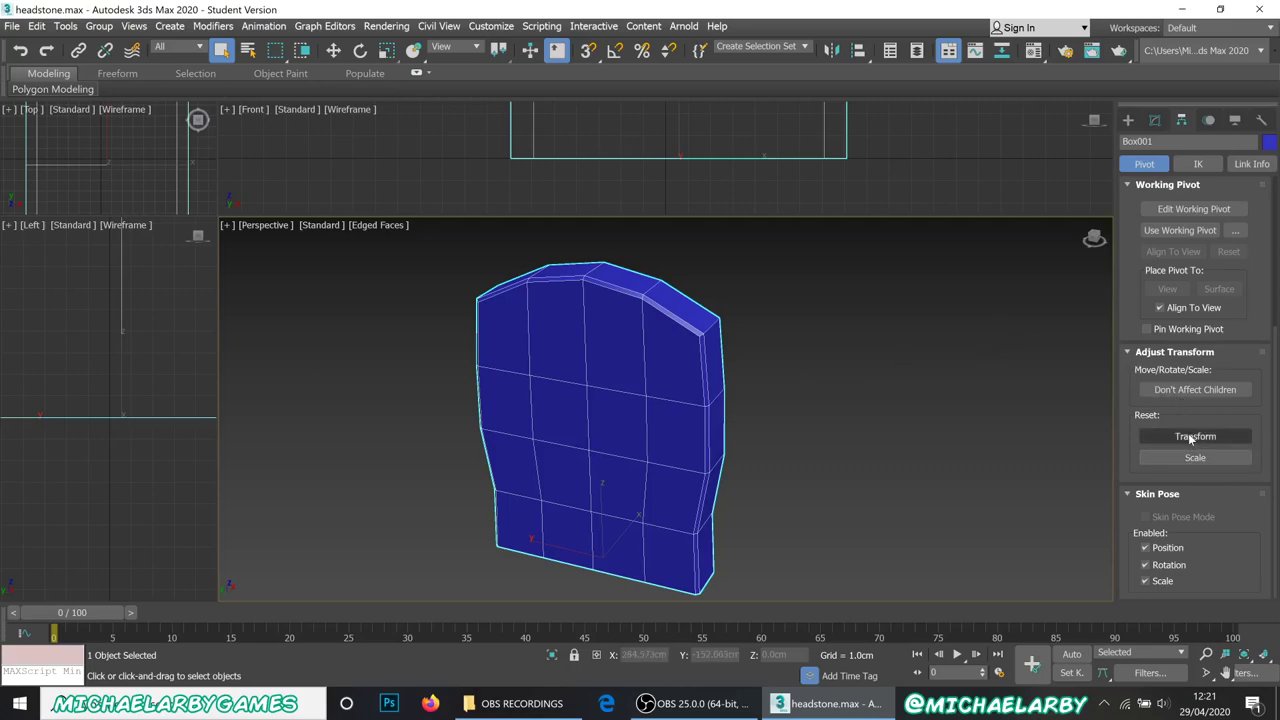
pyautogui.click(1194, 458)
pyautogui.click(1171, 436)
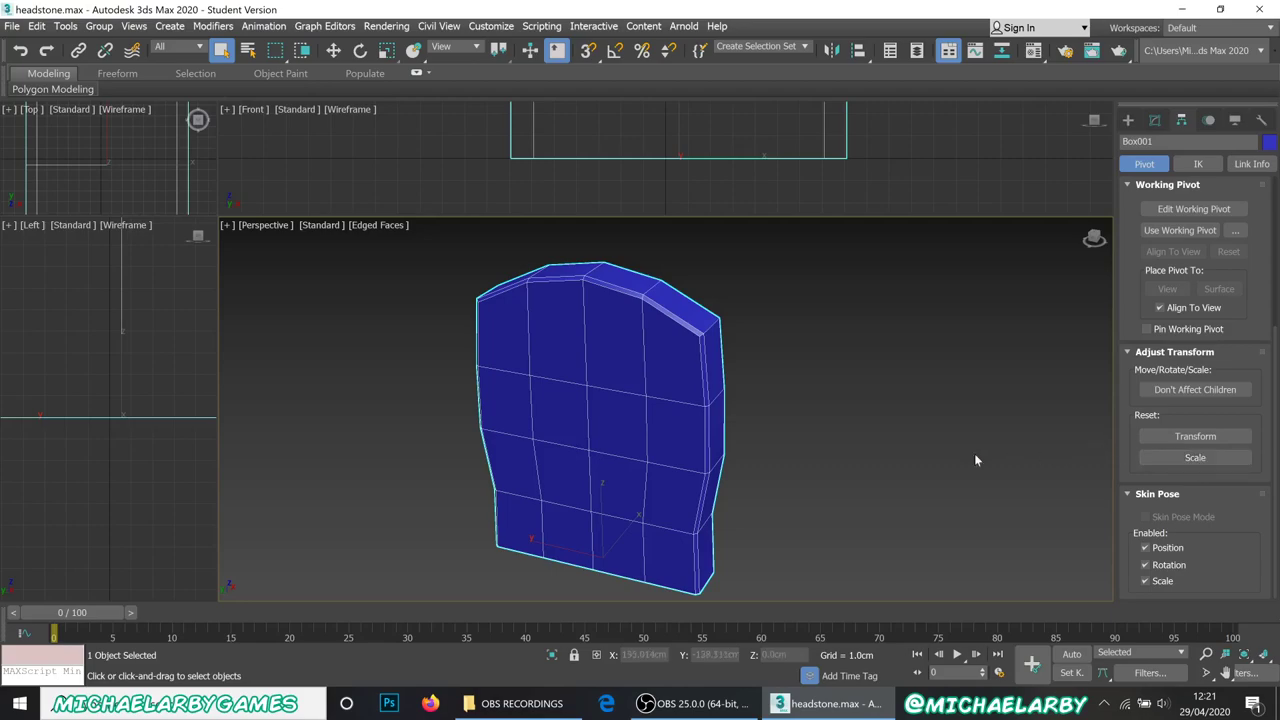
pyautogui.click(797, 373)
pyautogui.scroll(-5, 814, 374)
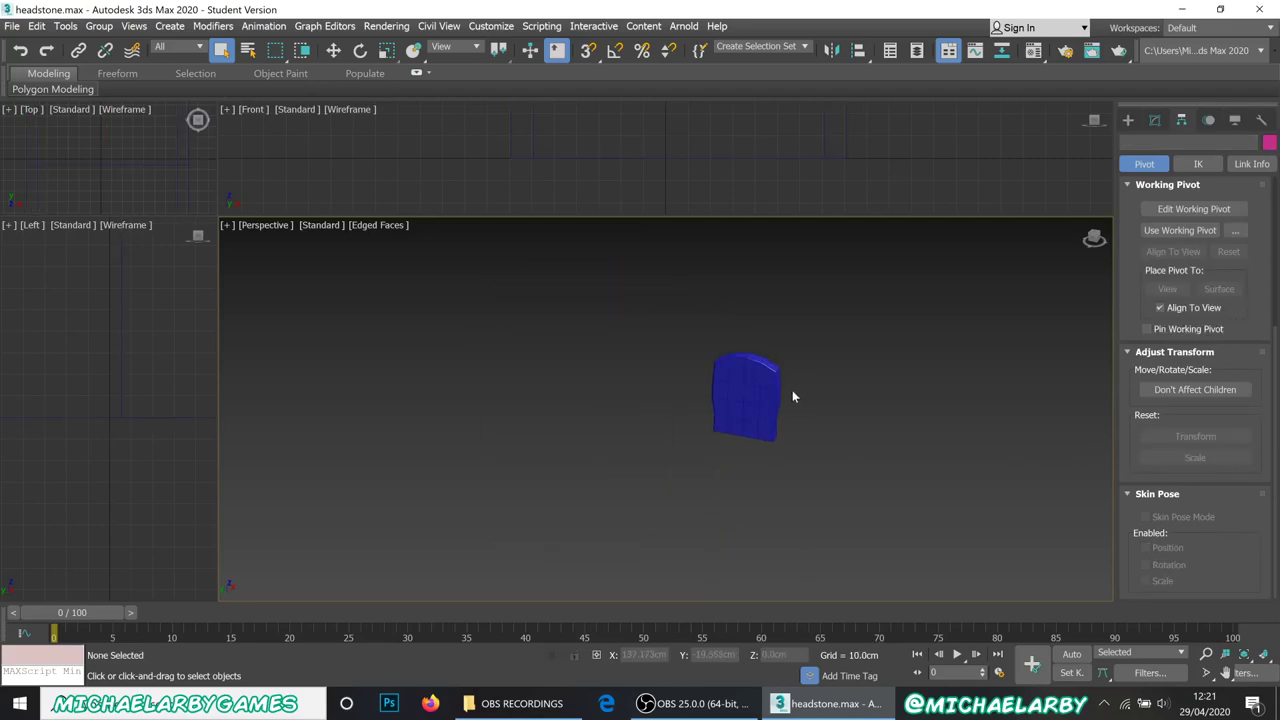
pyautogui.scroll(3, 791, 394)
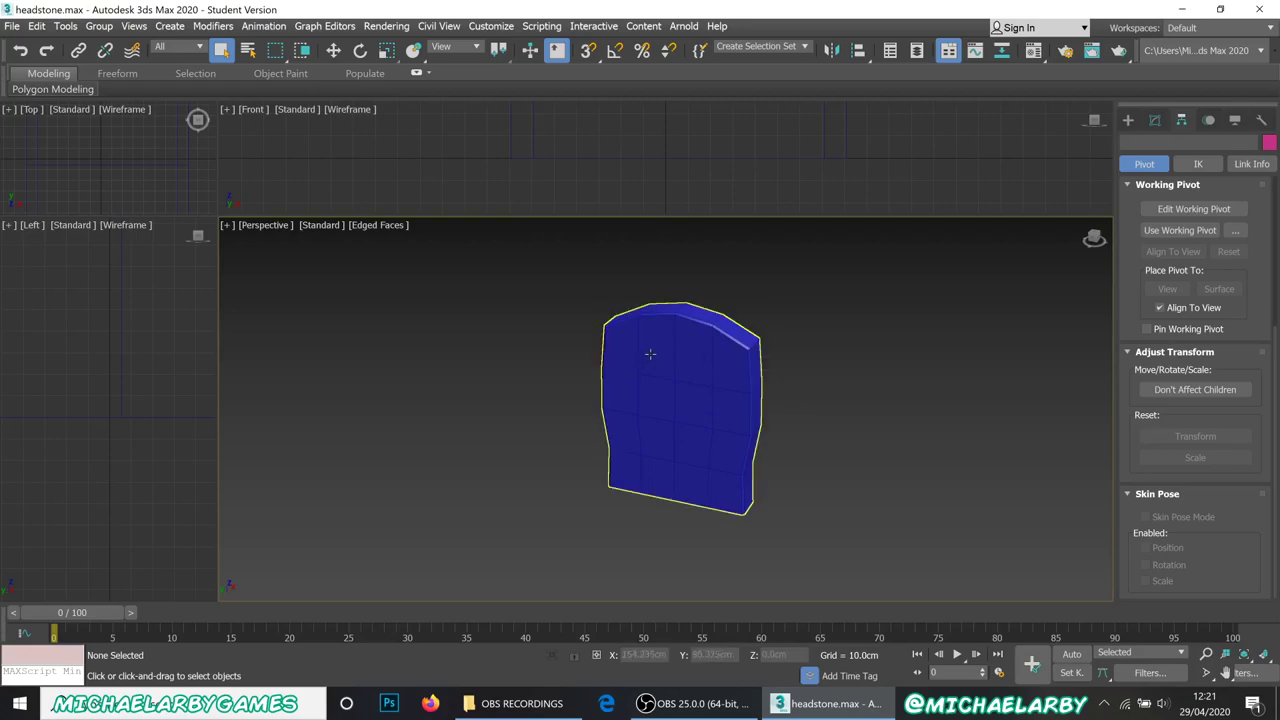
pyautogui.click(661, 398)
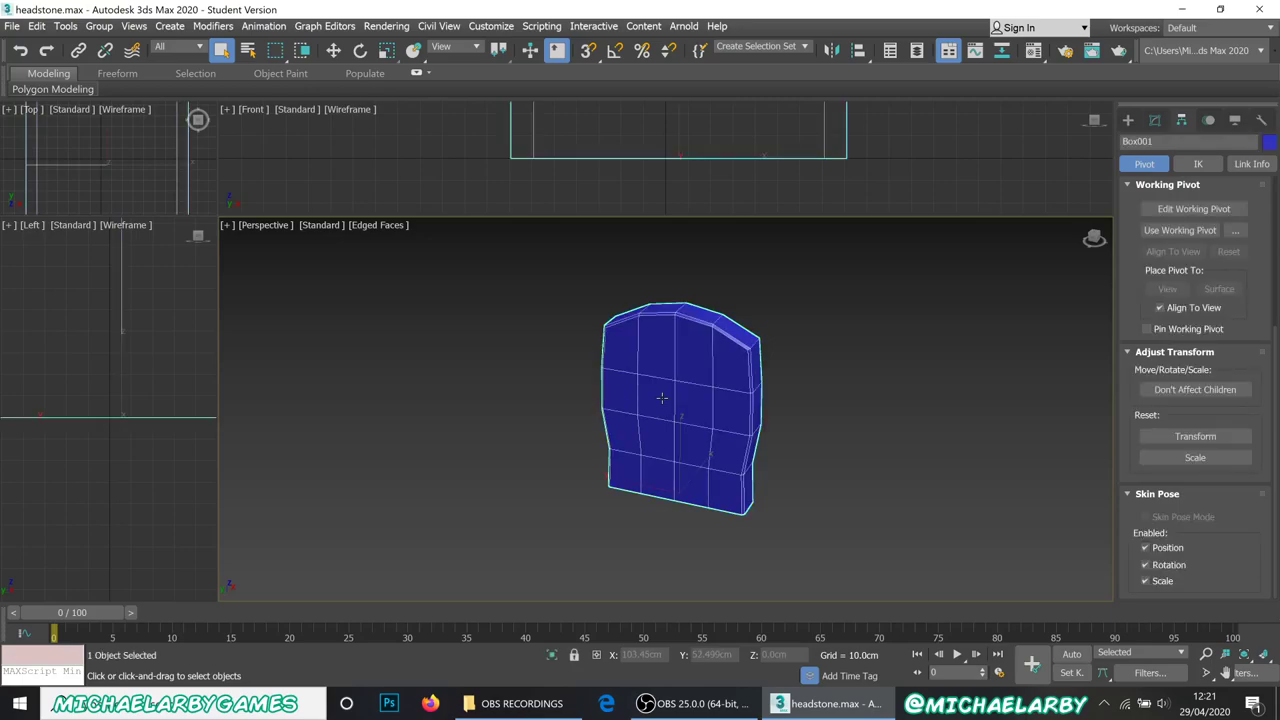
pyautogui.scroll(2, 661, 398)
pyautogui.scroll(-4, 662, 400)
pyautogui.scroll(6, 665, 404)
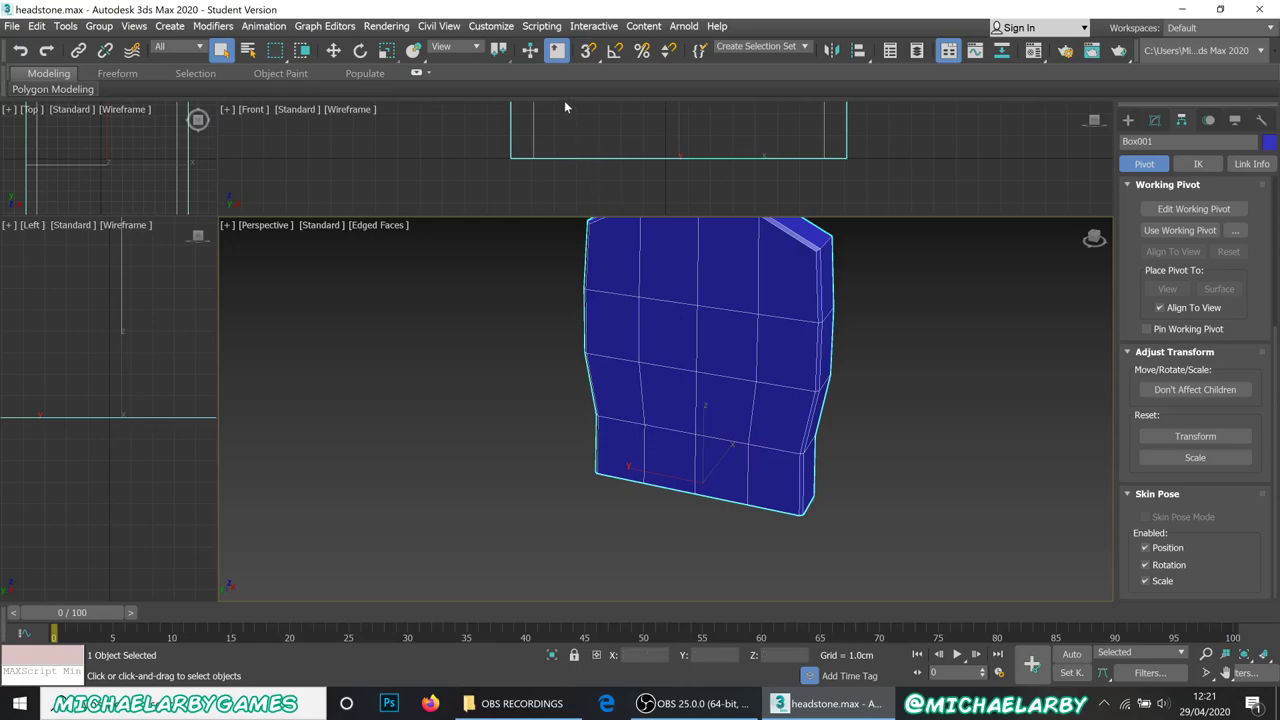
# Step: Set the home grid spacing to 10 cm and the perspective view grid extent to 15, and close the grid settings
pyautogui.click(65, 26)
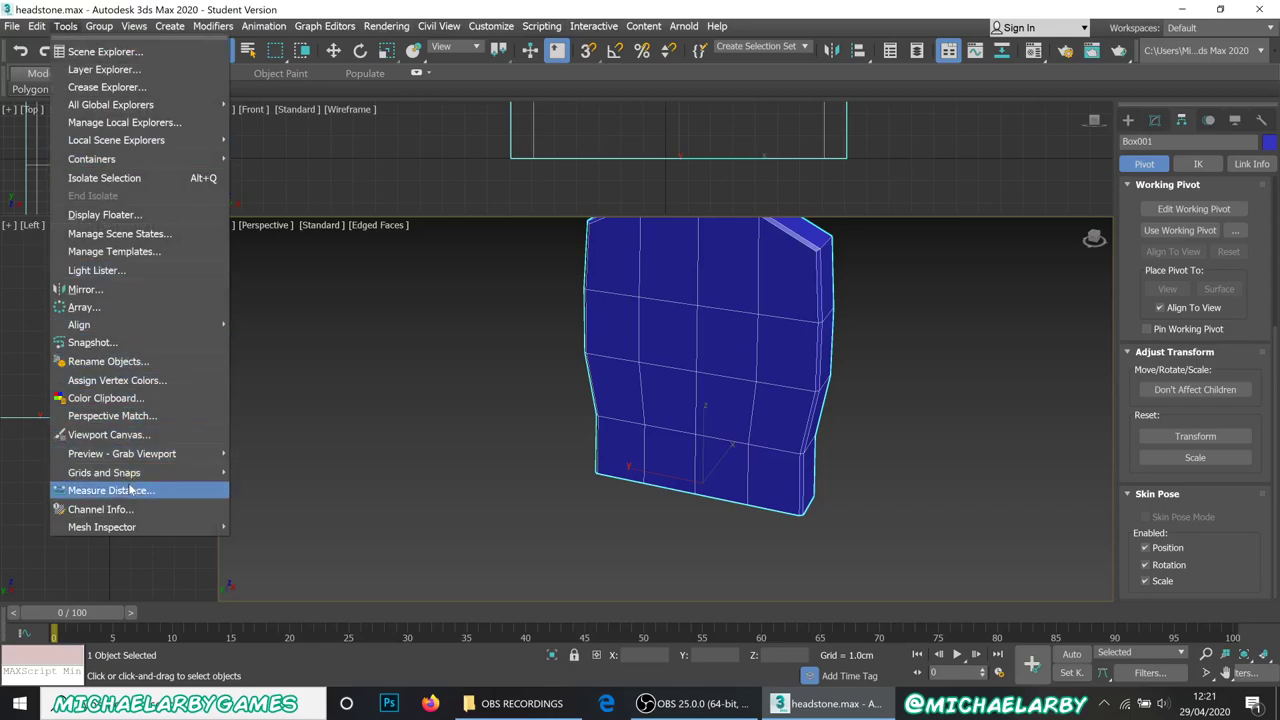
pyautogui.moveTo(138, 471)
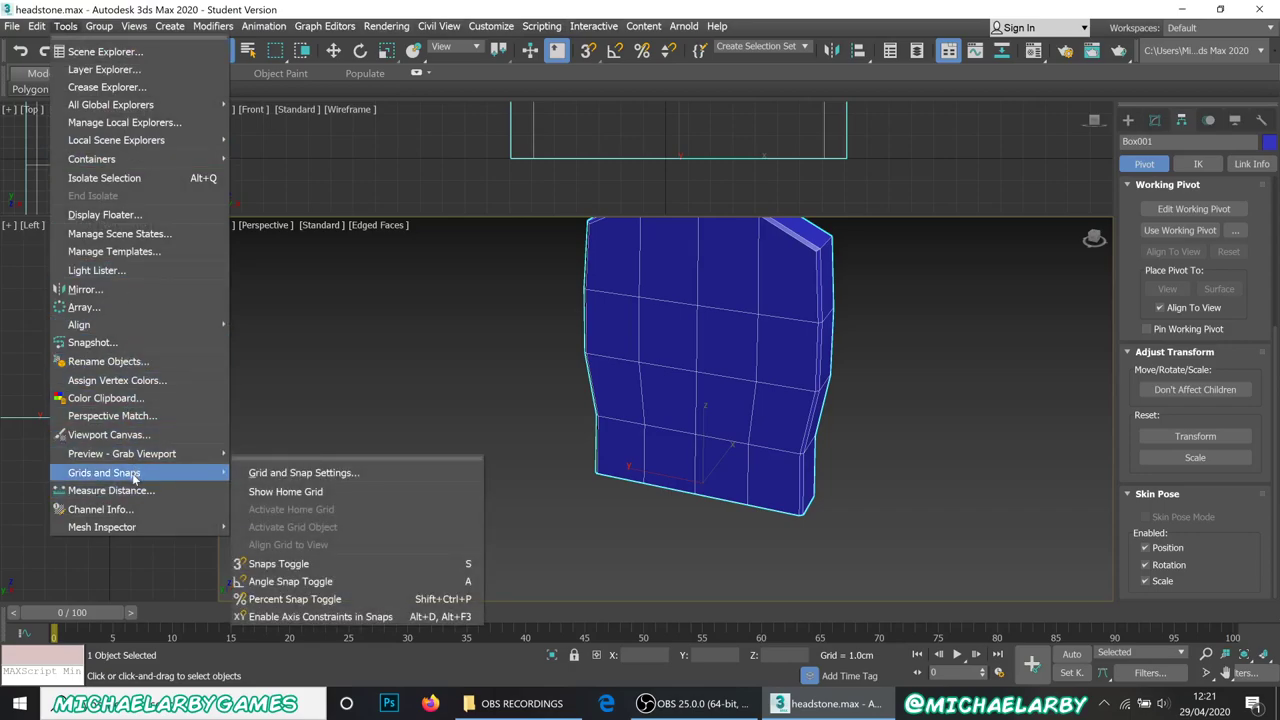
pyautogui.click(295, 473)
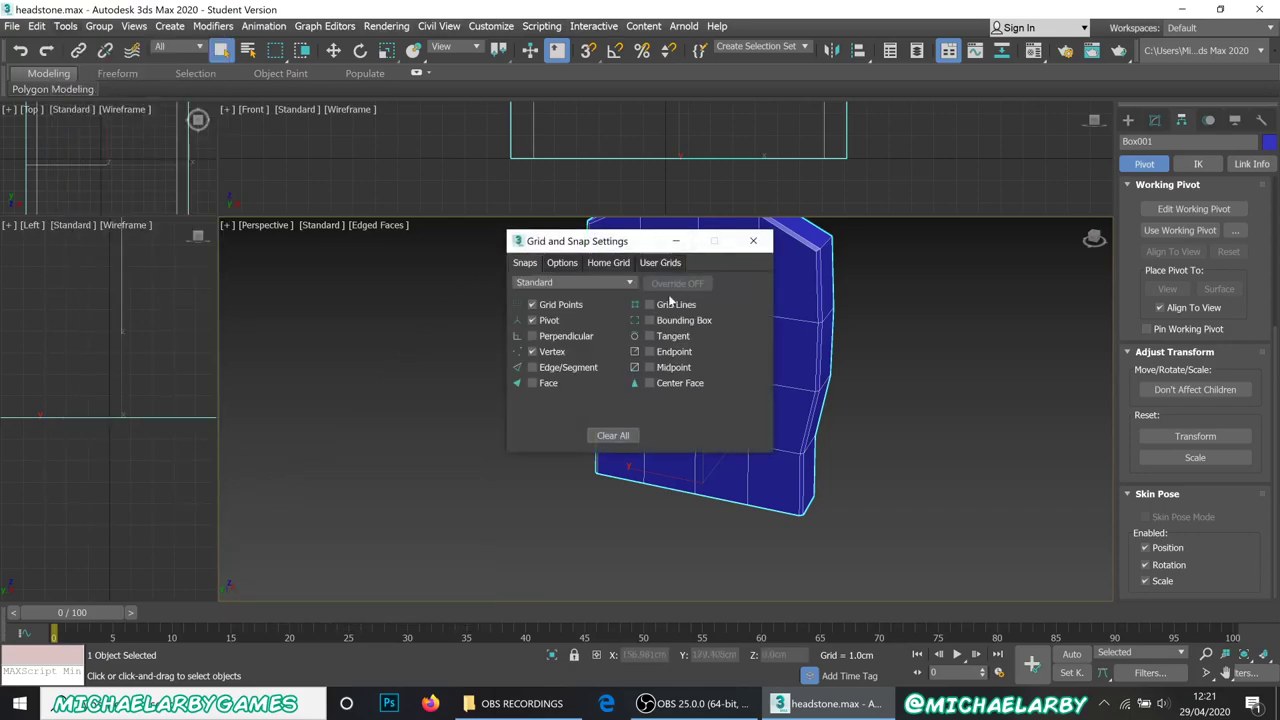
pyautogui.click(610, 264)
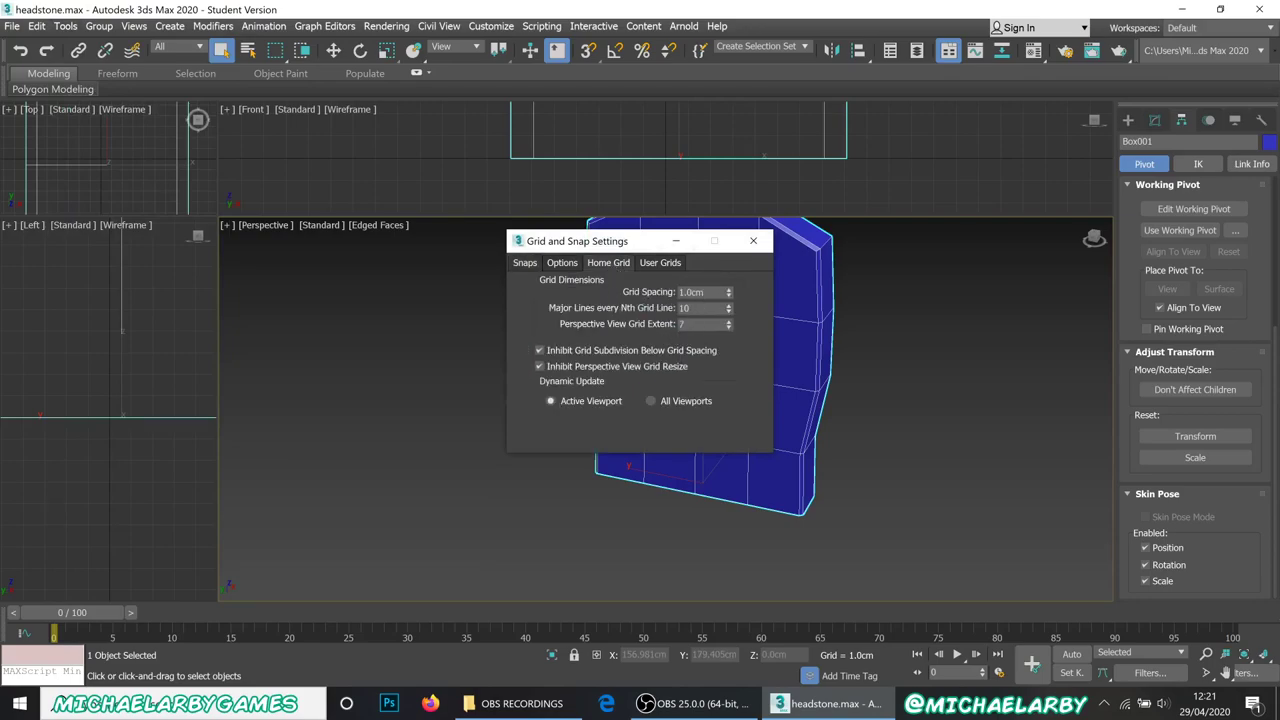
pyautogui.write('10')
pyautogui.press('Tab')
pyautogui.write('1')
pyautogui.click(990, 477)
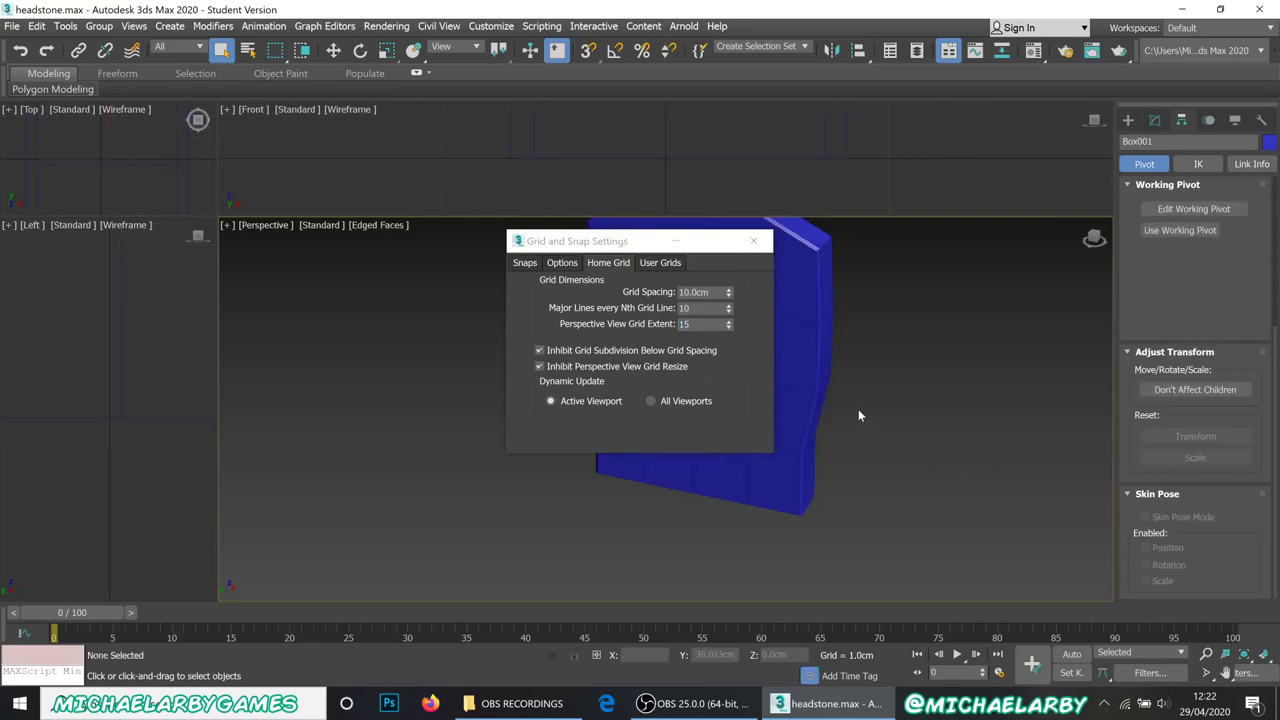
pyautogui.click(753, 241)
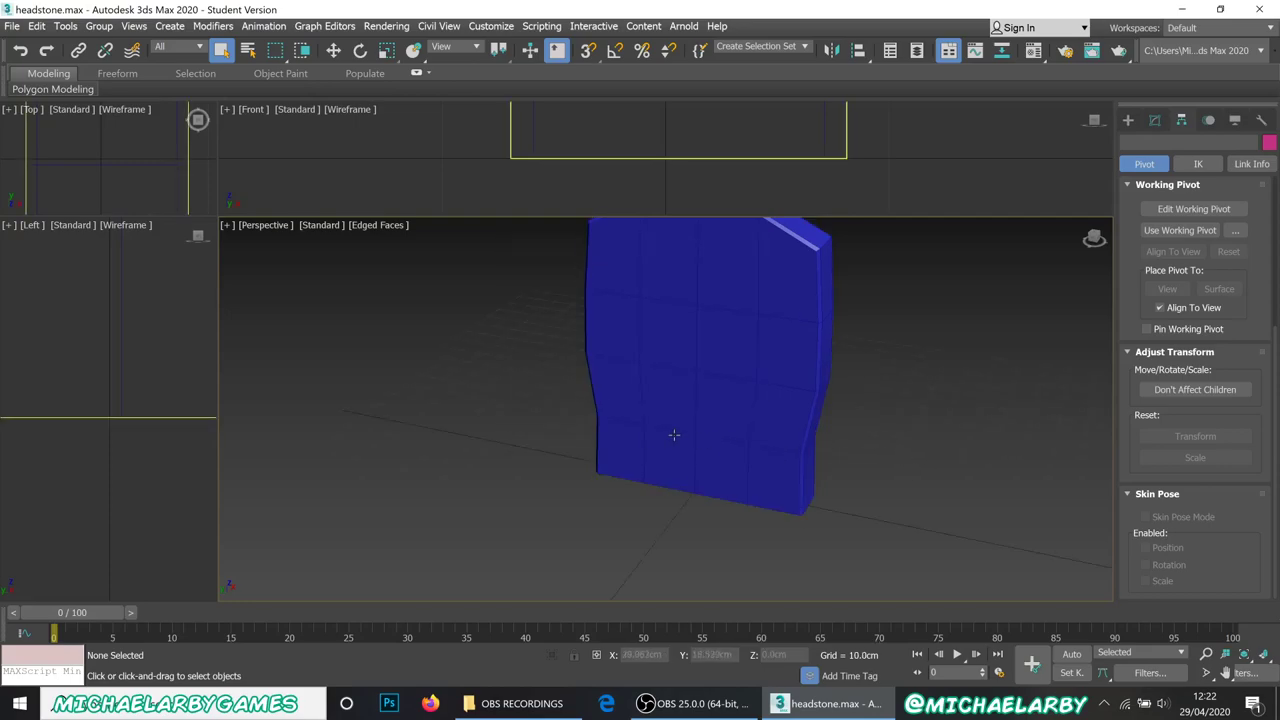
# Step: Select the headstone and activate the Move tool
pyautogui.scroll(-5, 608, 449)
pyautogui.scroll(5, 640, 516)
pyautogui.click(655, 378)
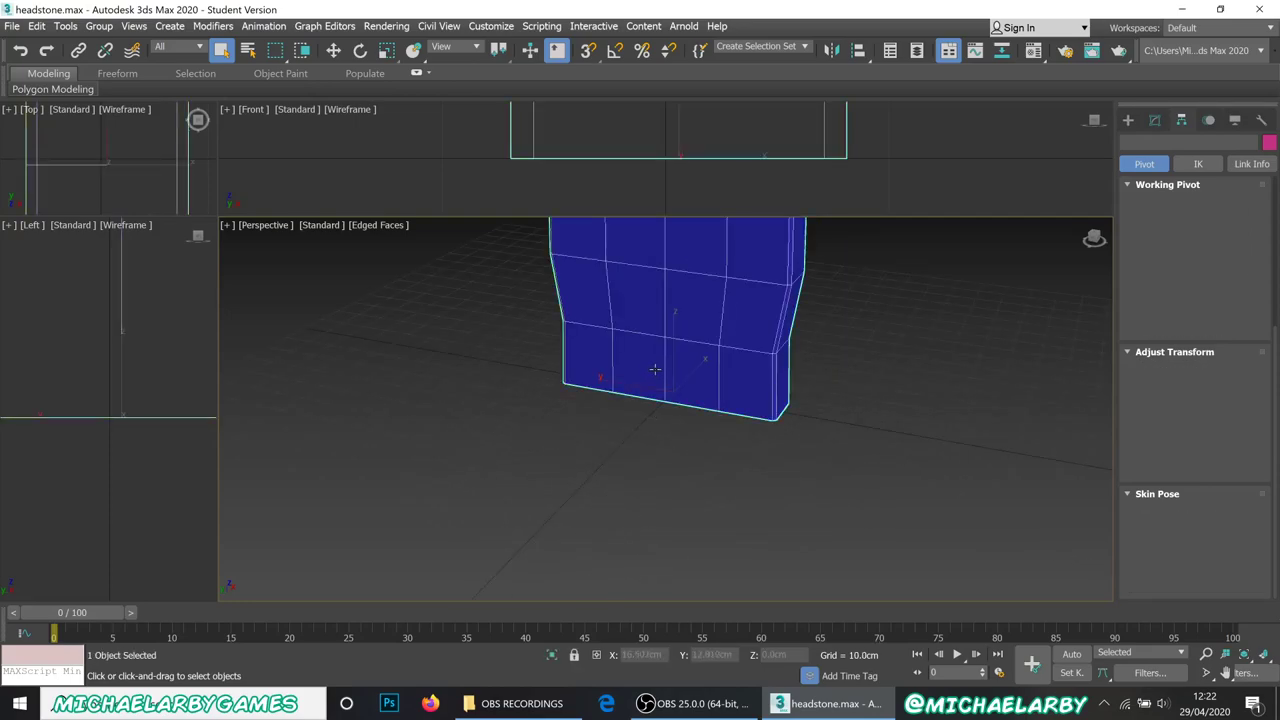
pyautogui.press('z')
pyautogui.click(335, 50)
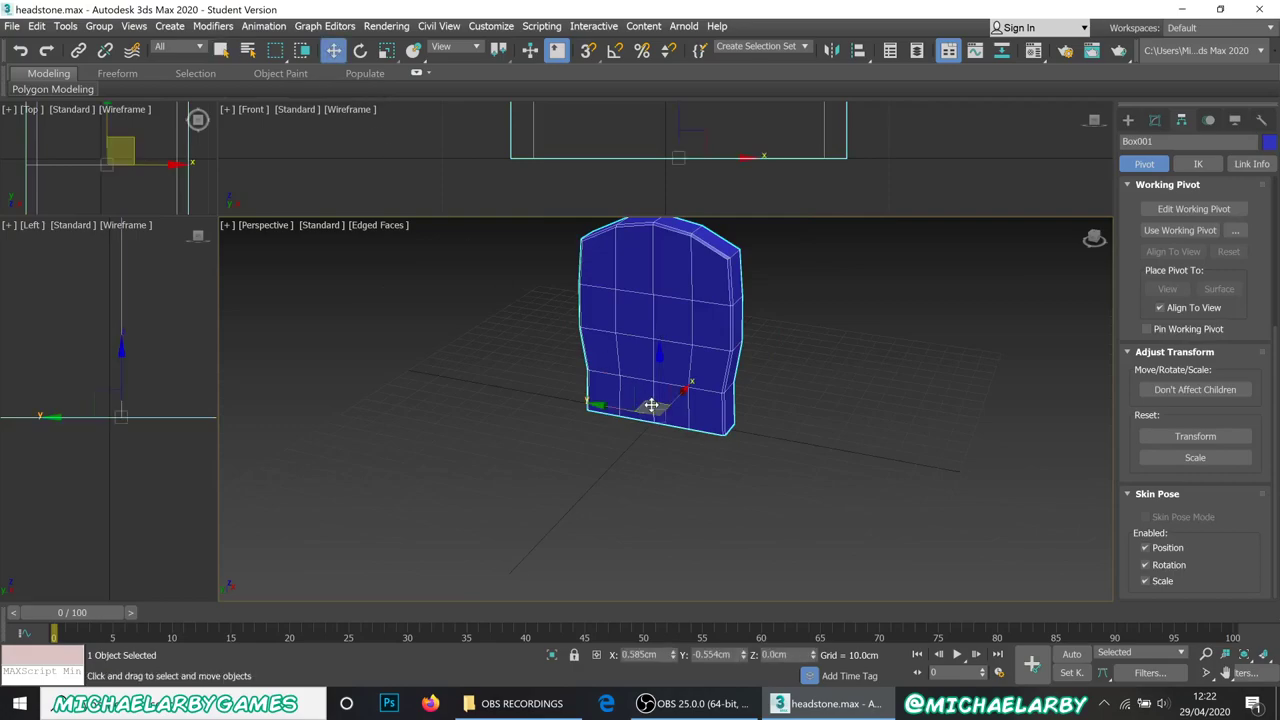
# Step: Move the headstone freehand across the ground plane to about X 48 cm, Y -85 cm
pyautogui.moveTo(654, 405); pyautogui.dragTo(883, 403)
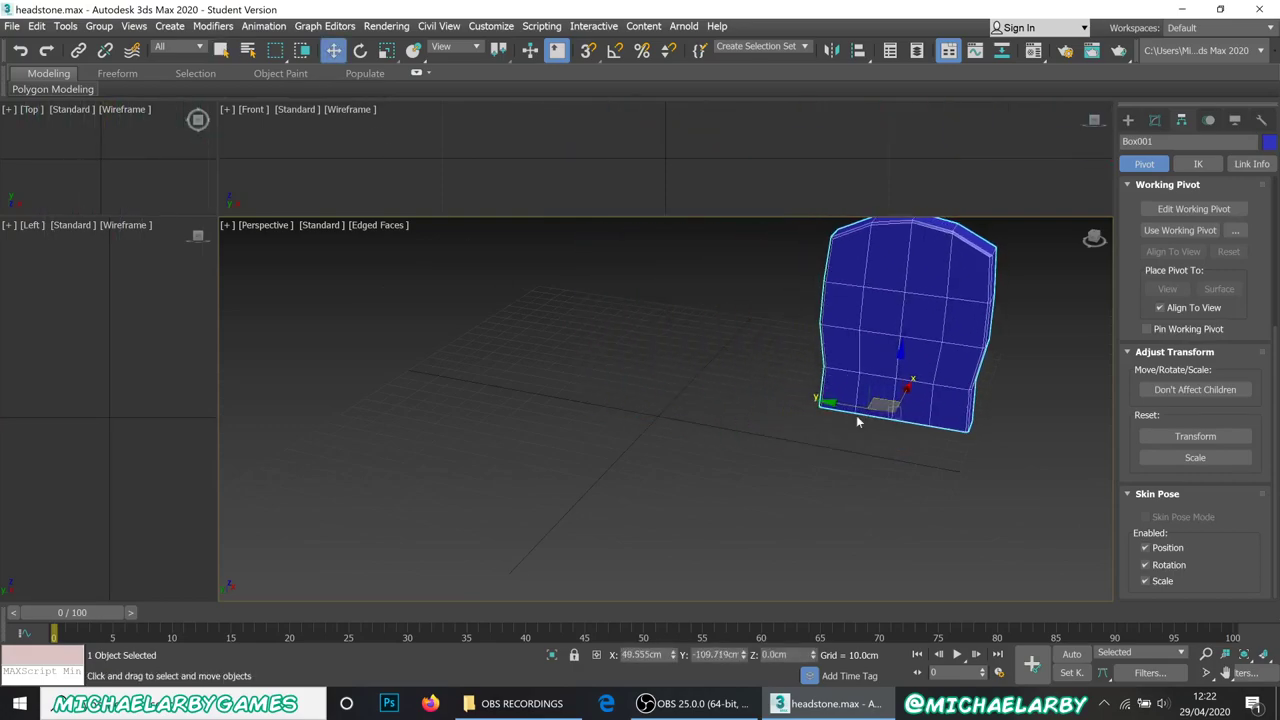
pyautogui.scroll(2, 653, 421)
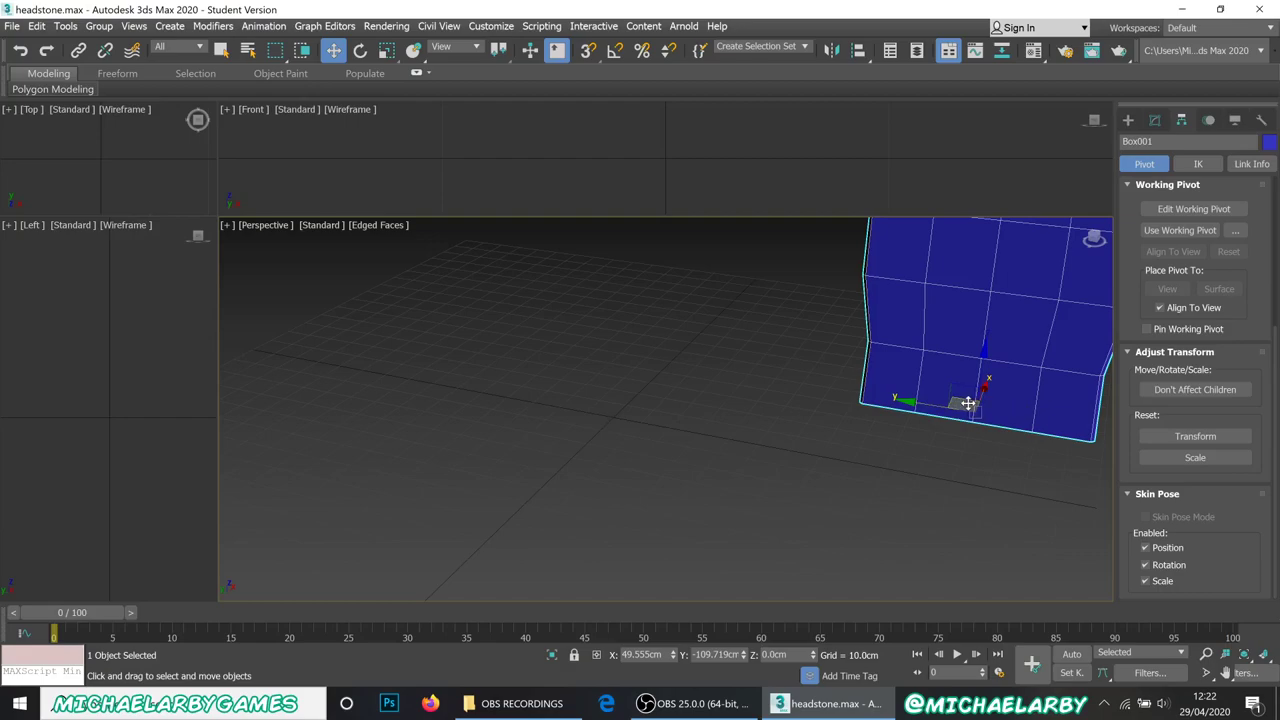
pyautogui.moveTo(968, 403); pyautogui.dragTo(895, 384)
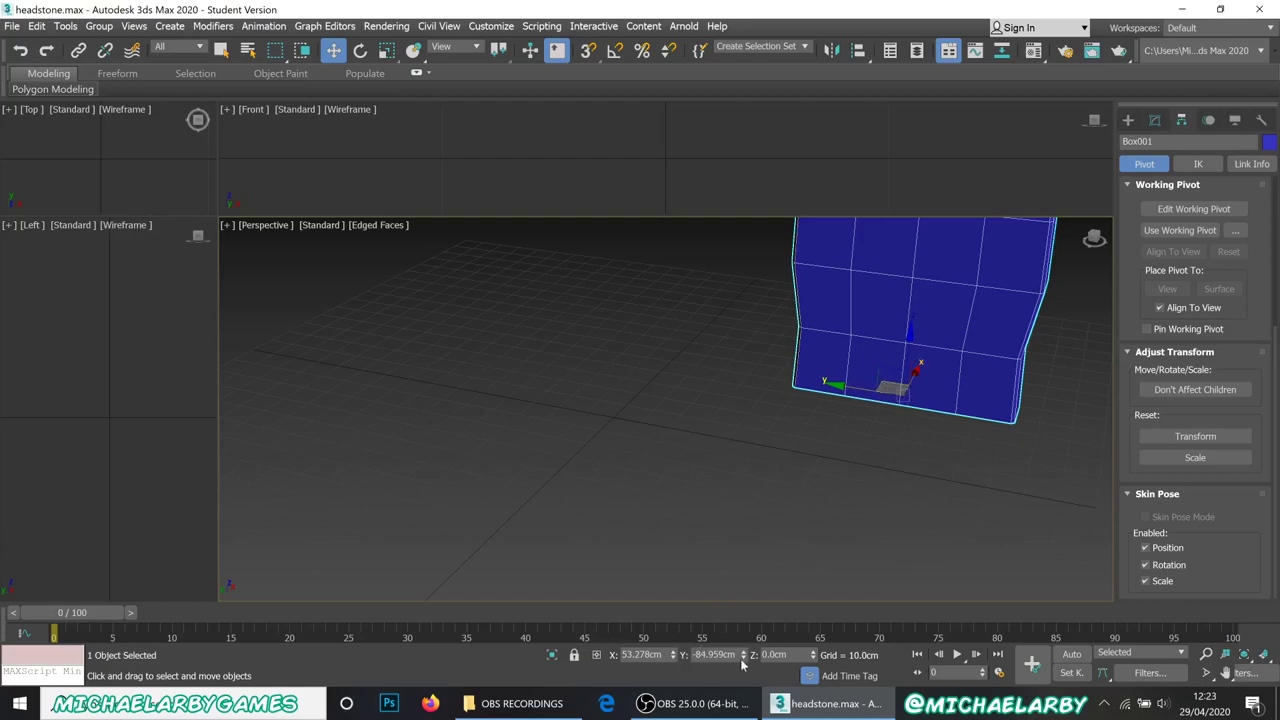
pyautogui.moveTo(673, 656)
pyautogui.mouseDown()
pyautogui.moveTo(691, 562)
pyautogui.moveTo(679, 671)
pyautogui.mouseUp()
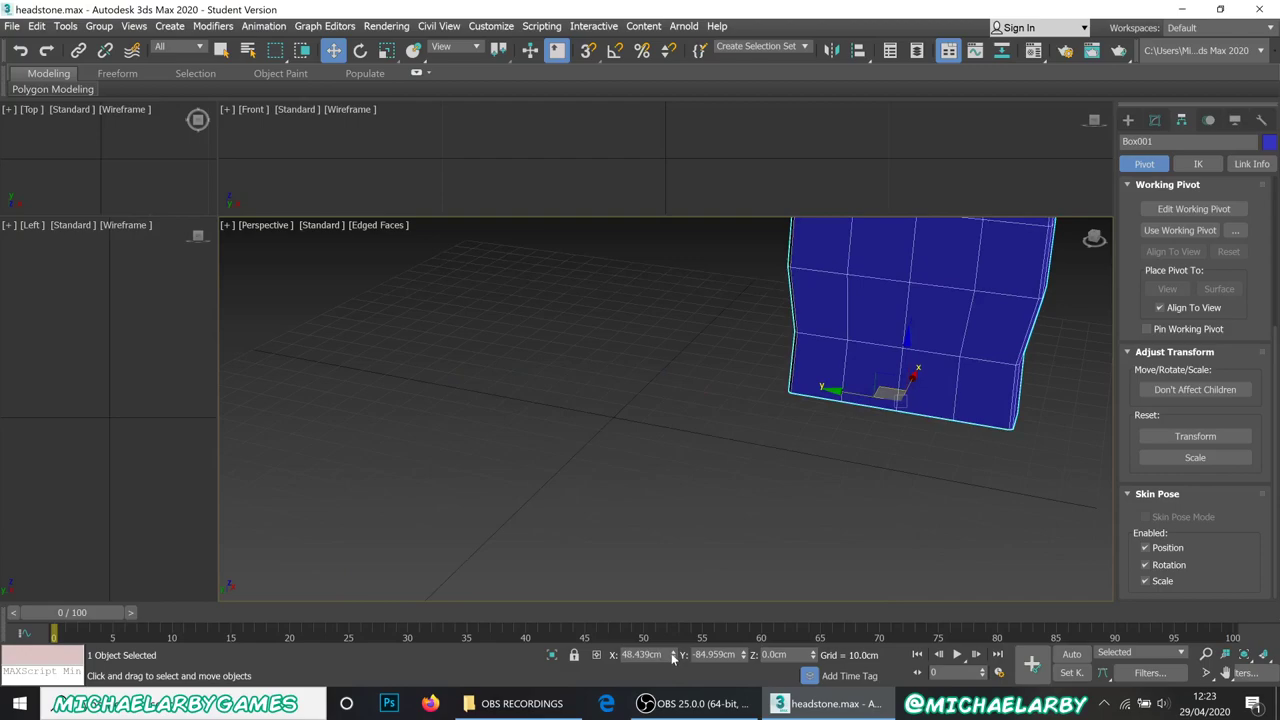
# Step: Reset the headstone's X and Y positions to 0 cm so its pivot sits at the world origin
pyautogui.rightClick(673, 656)
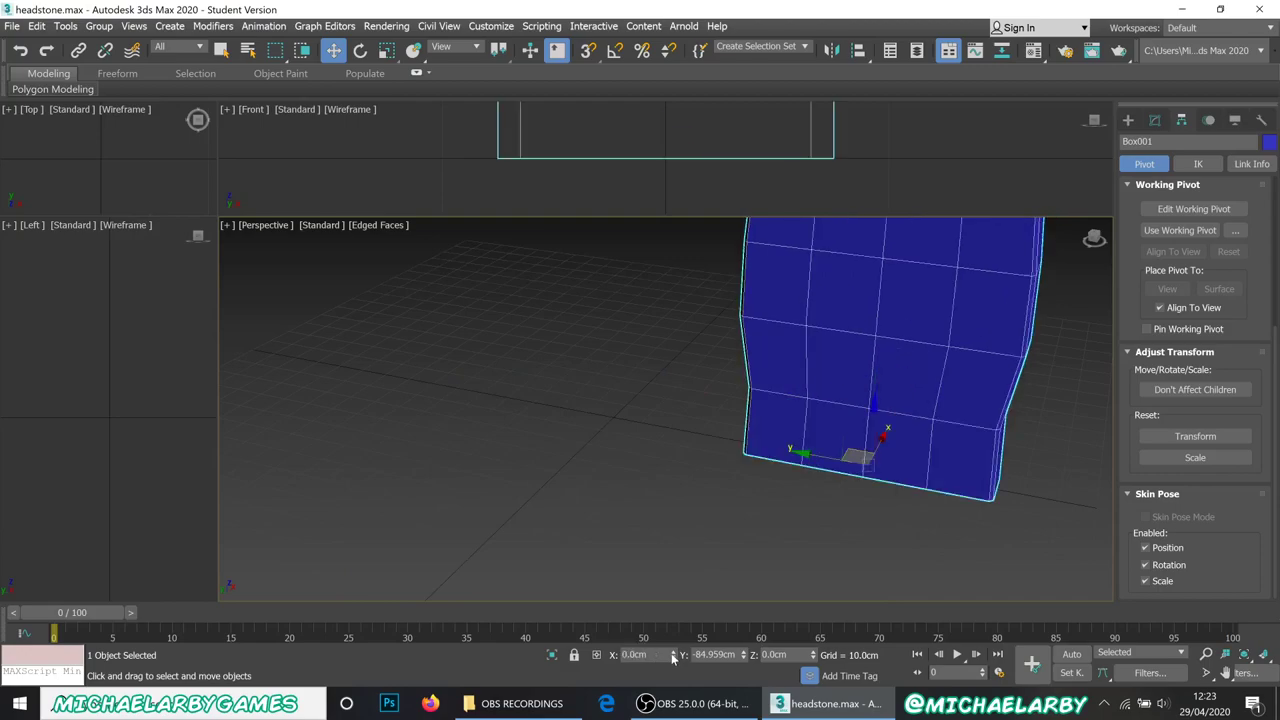
pyautogui.rightClick(744, 655)
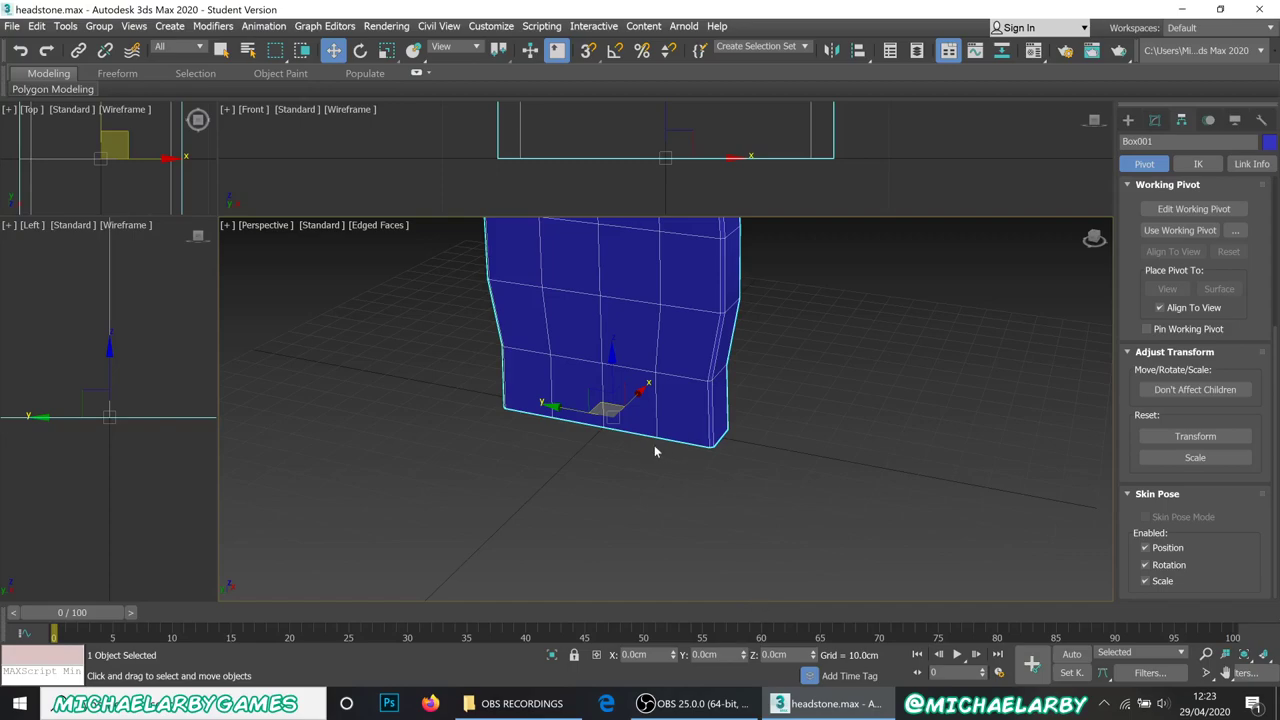
pyautogui.scroll(-4, 651, 511)
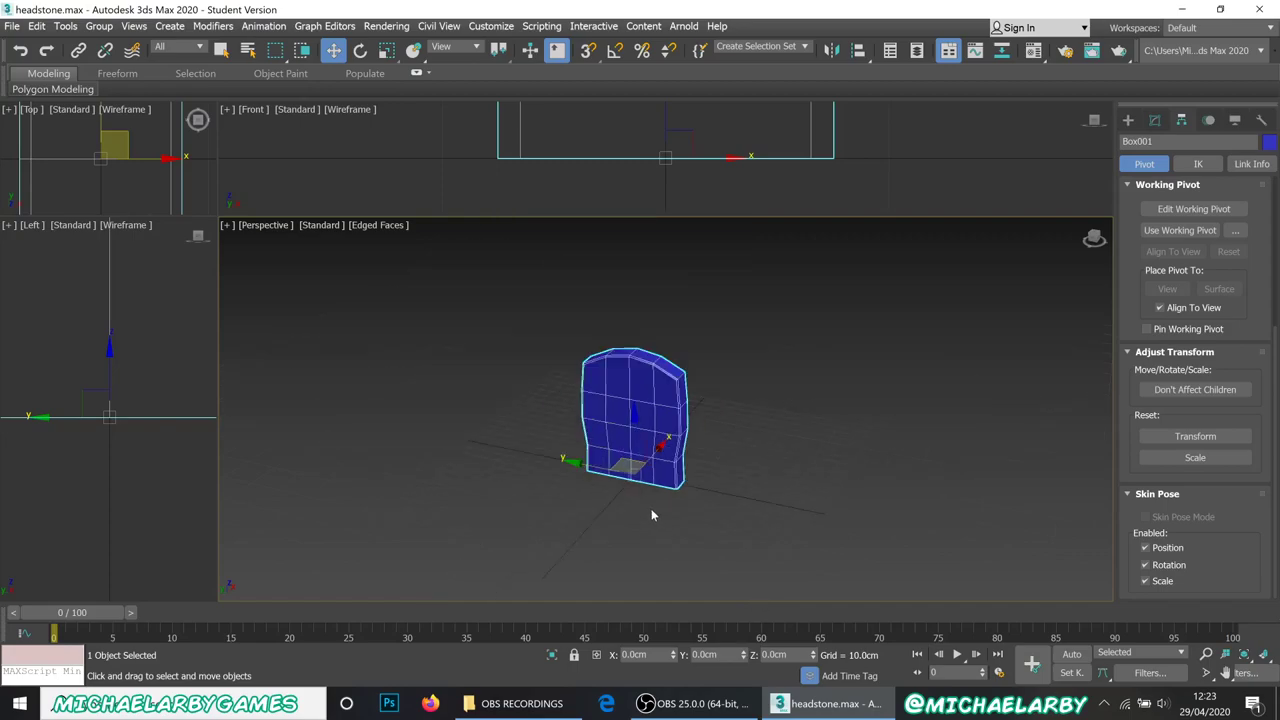
pyautogui.scroll(2, 725, 400)
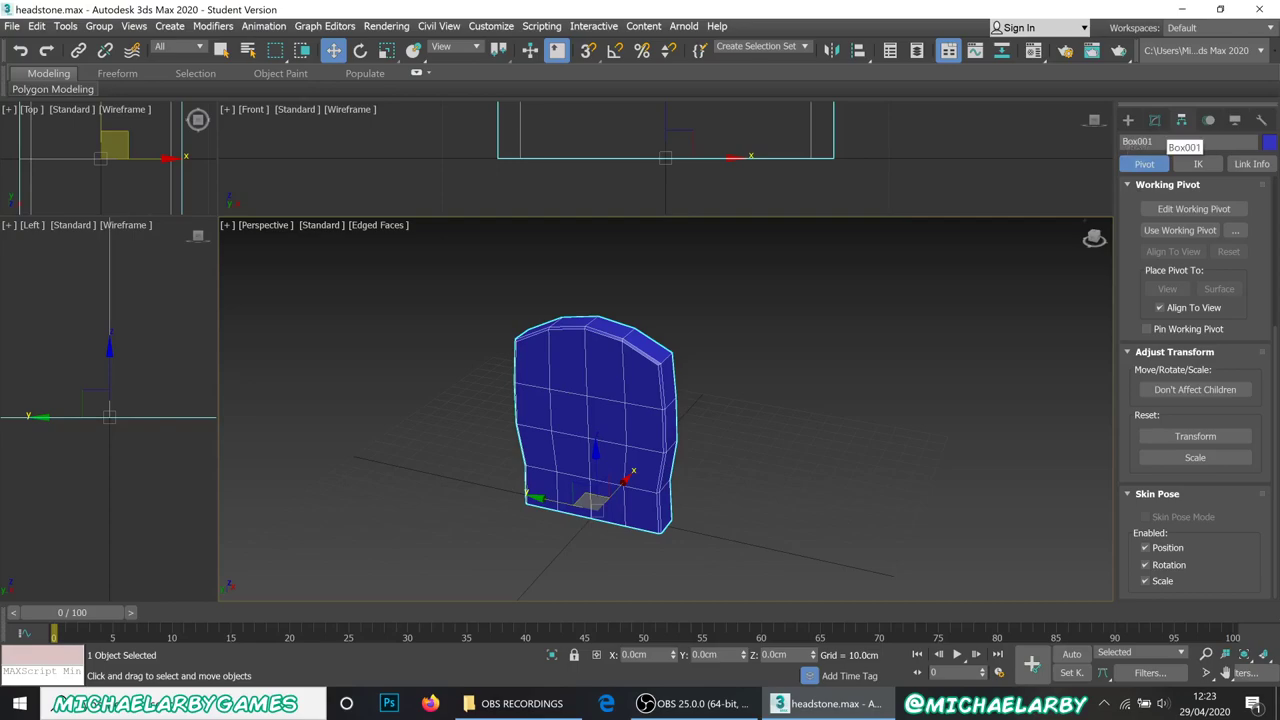
# Step: Rename the headstone object as lowpoly_headstone
pyautogui.click(1155, 121)
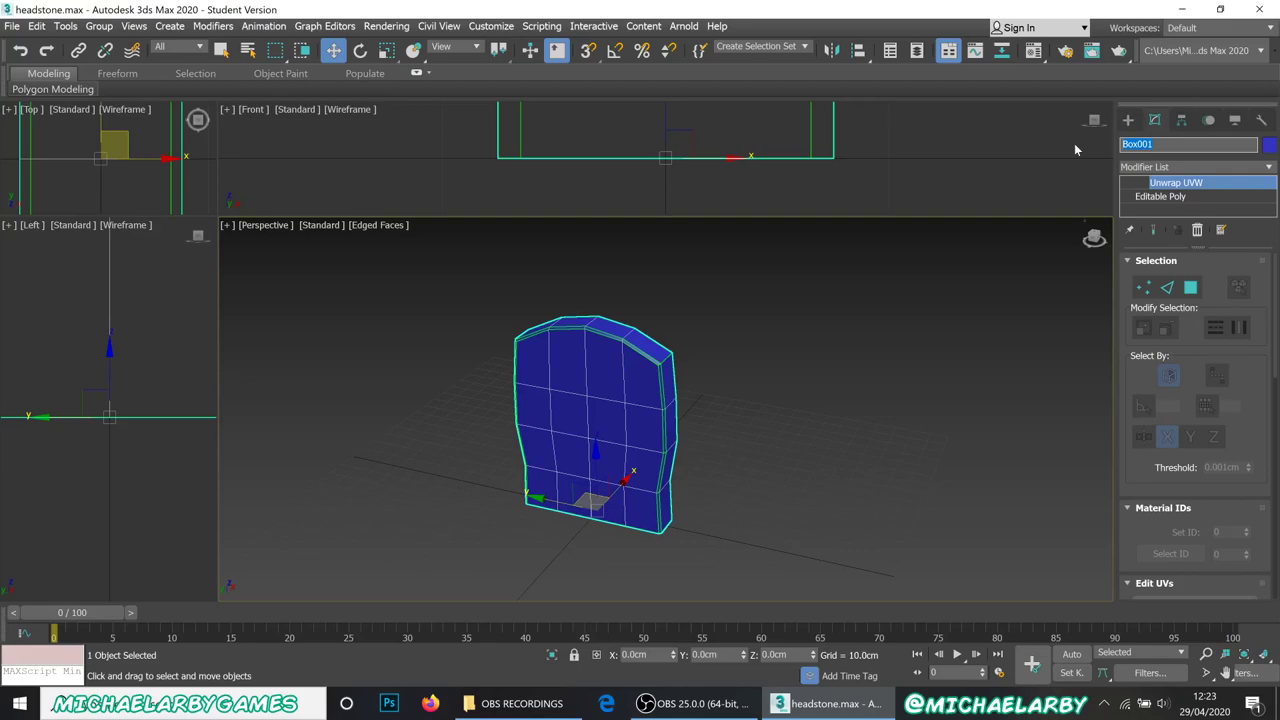
pyautogui.press('BackSpace')
pyautogui.write('lowpoly_headstone')
pyautogui.click(875, 389)
pyautogui.click(662, 445)
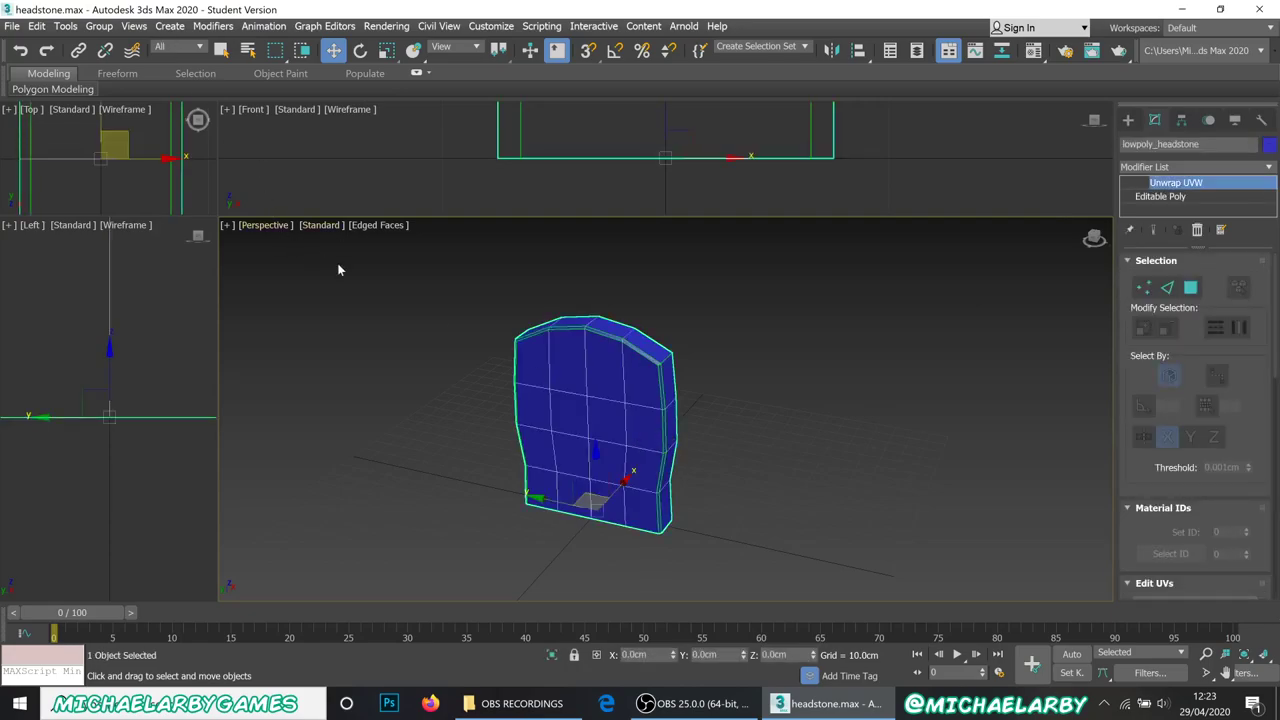
# Step: Select the whole headstone and start an export of only the selected object
pyautogui.click(675, 364)
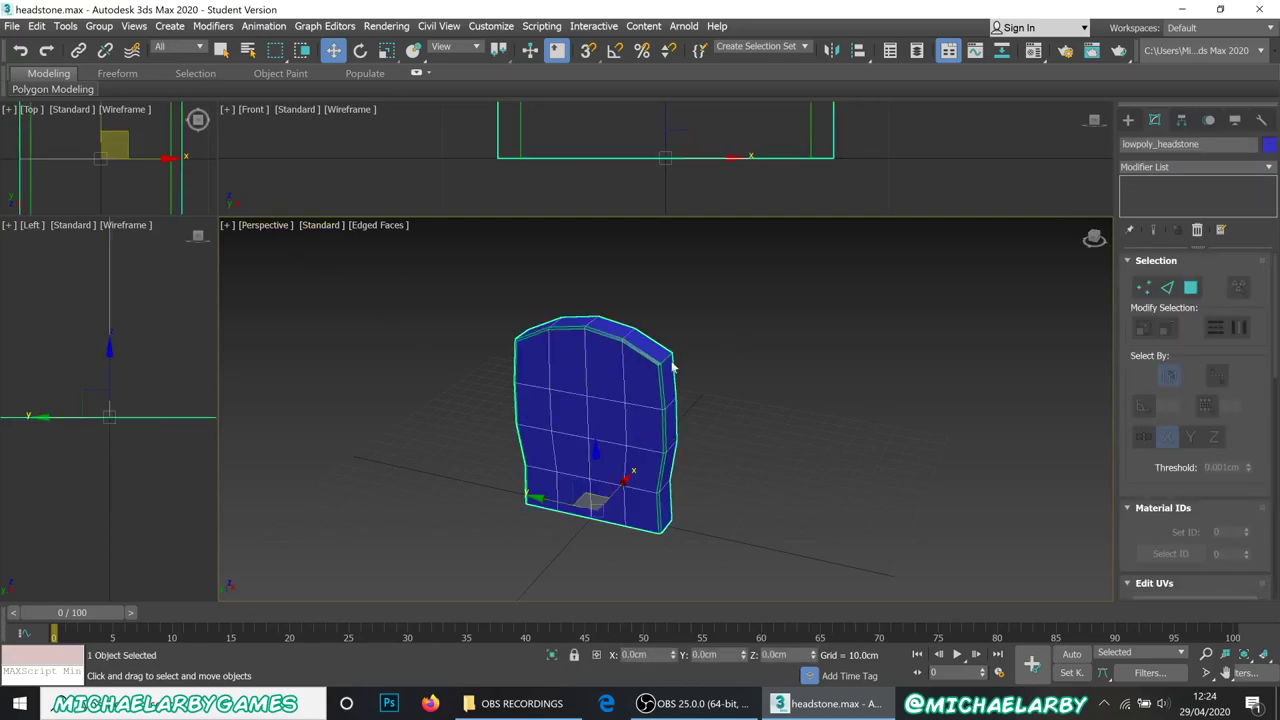
pyautogui.click(611, 386)
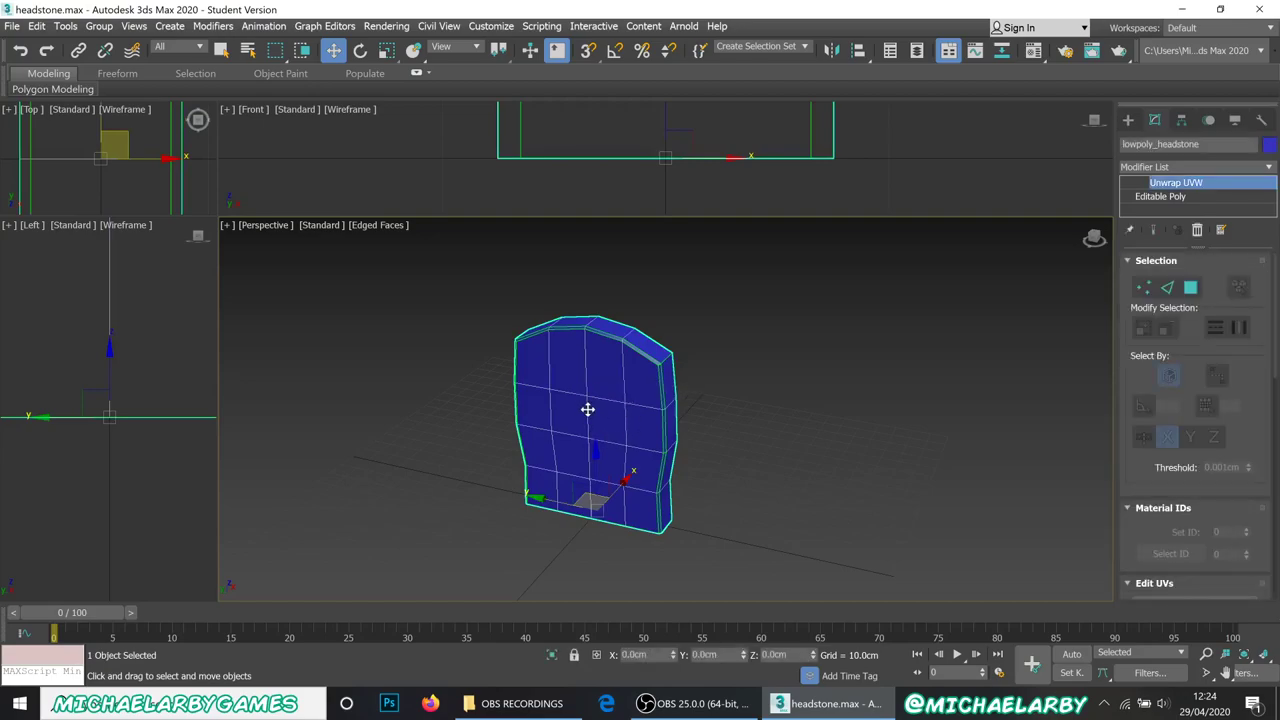
pyautogui.click(414, 303)
pyautogui.moveTo(417, 250); pyautogui.dragTo(773, 591)
pyautogui.click(11, 26)
pyautogui.moveTo(40, 248)
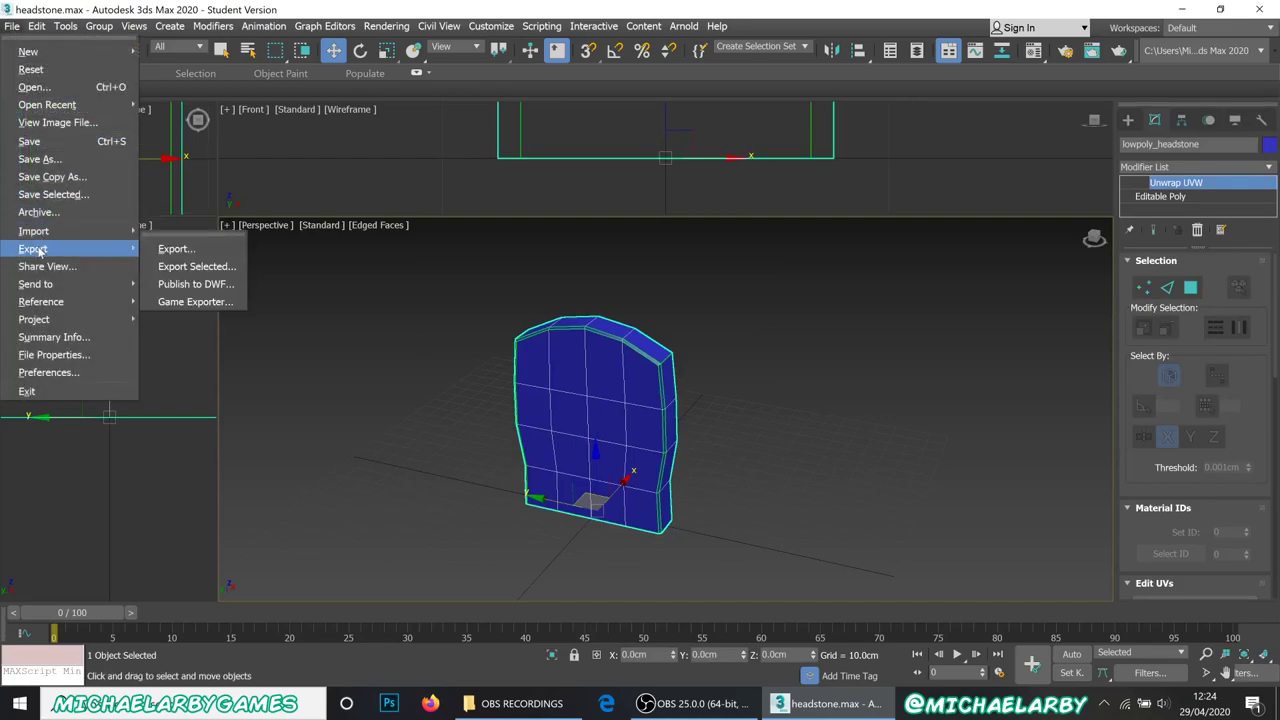
pyautogui.click(191, 267)
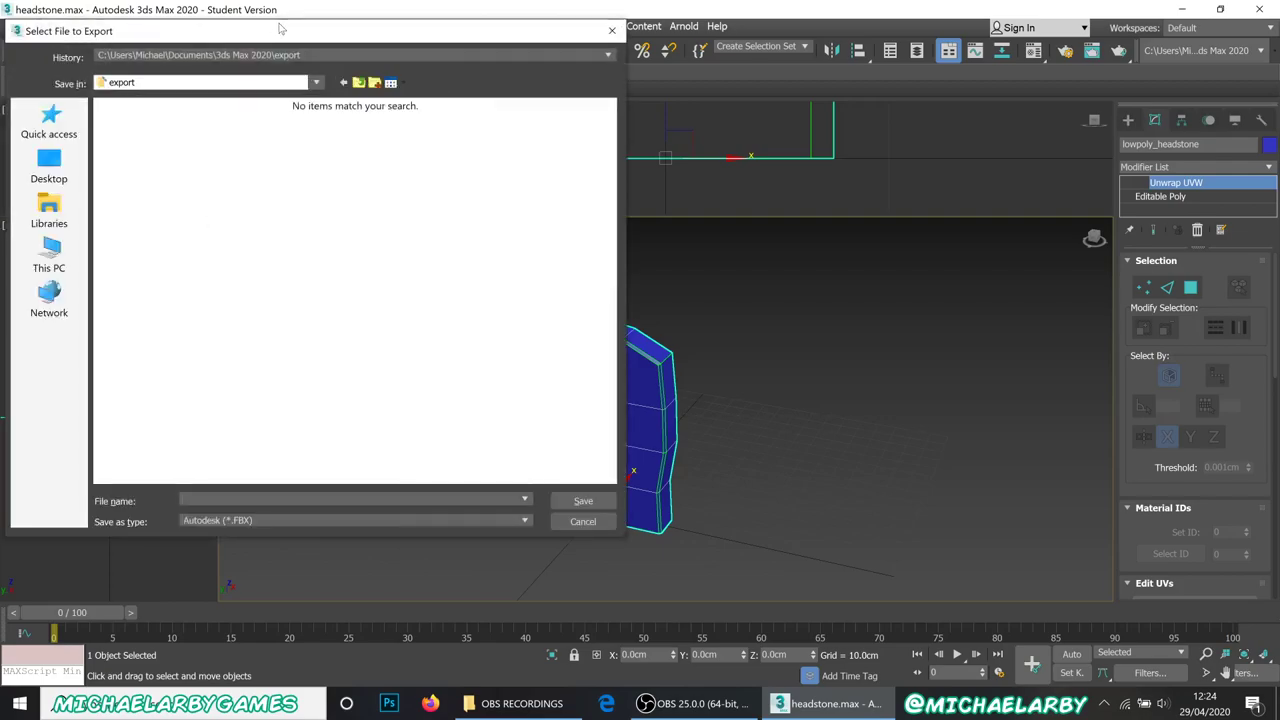
# Step: Export the headstone to the DATA (D:) drive as an Autodesk FBX file named lowpoly_headstone_mesh, keeping the default FBX options
pyautogui.moveTo(281, 28); pyautogui.dragTo(396, 27)
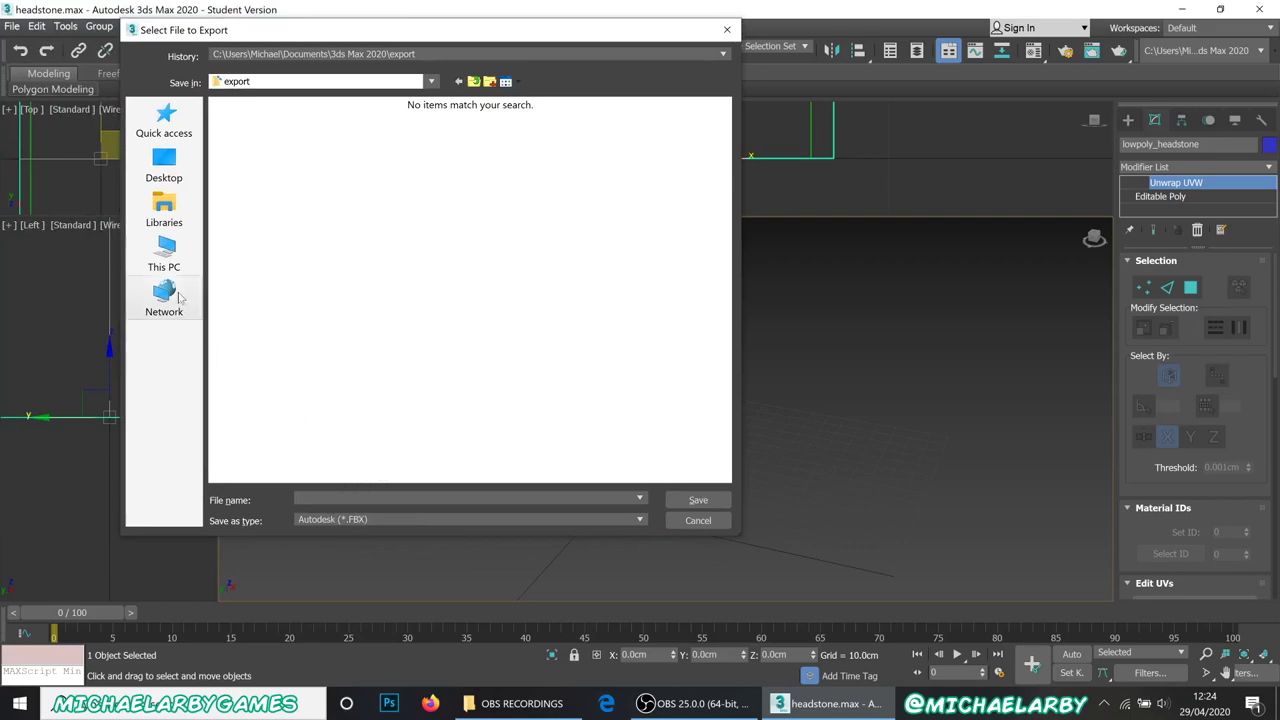
pyautogui.click(172, 260)
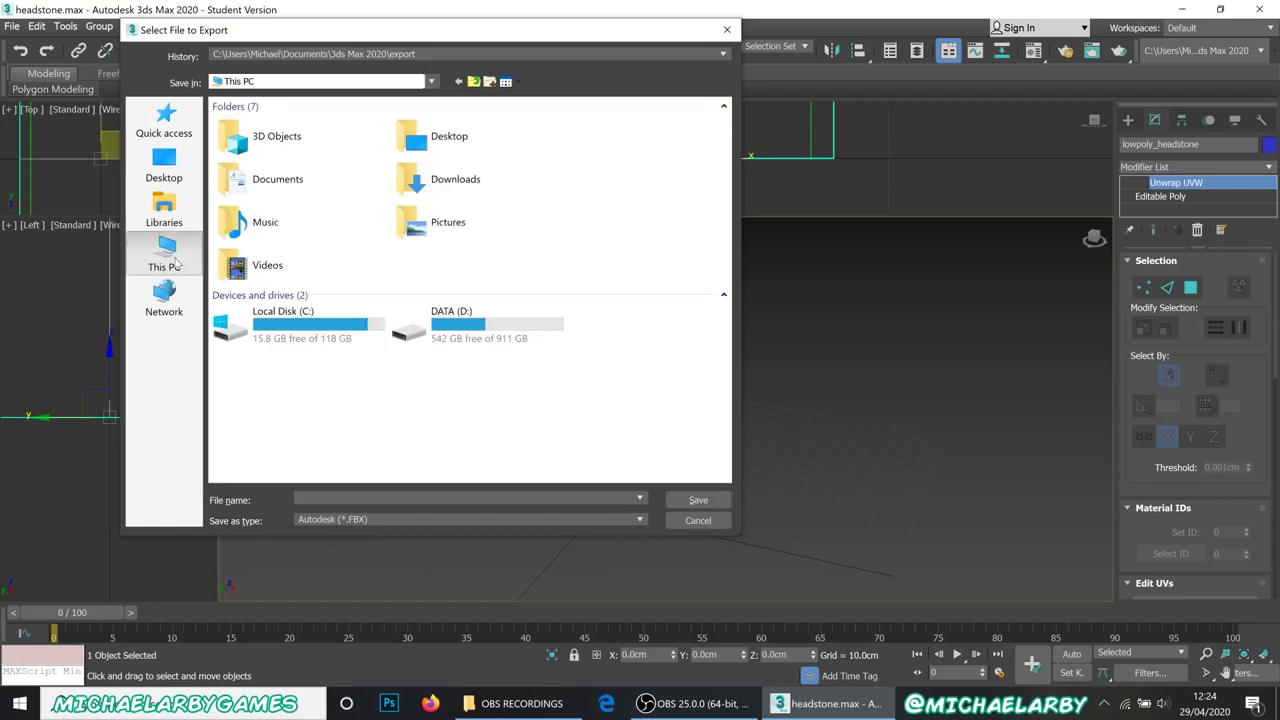
pyautogui.doubleClick(450, 322)
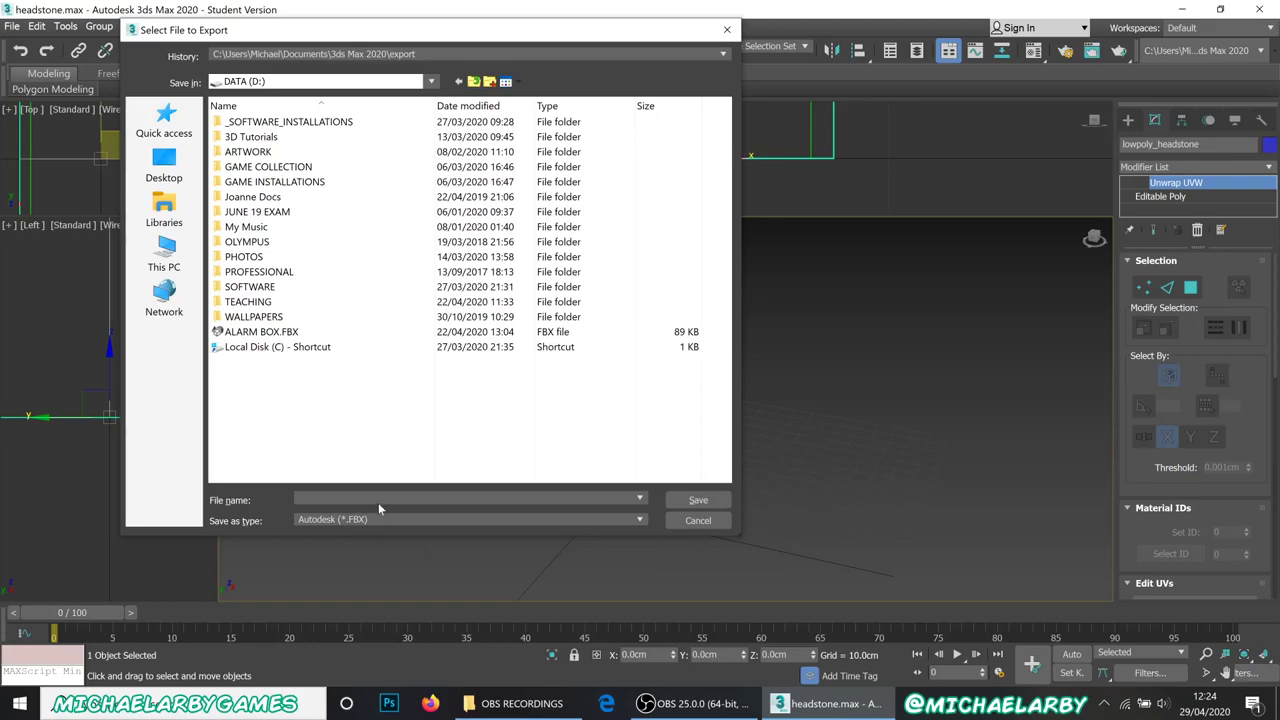
pyautogui.write('wpoly_headstone_mesh')
pyautogui.click(690, 503)
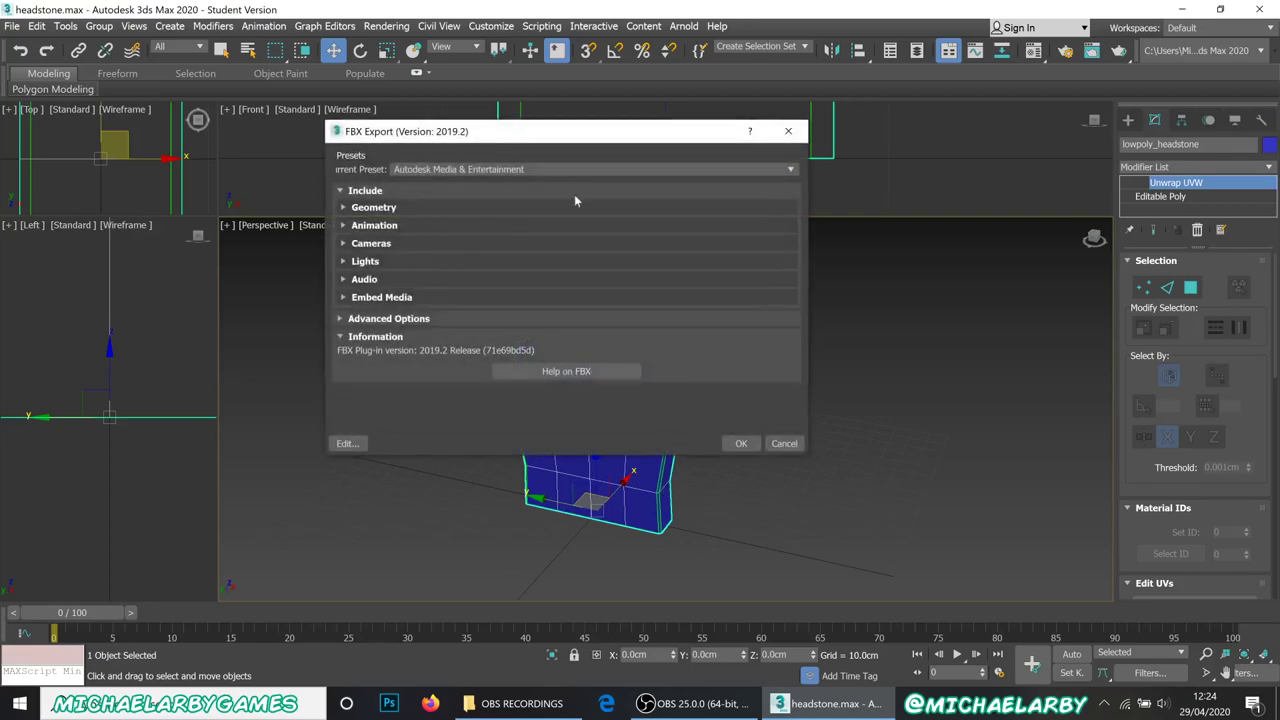
pyautogui.click(741, 444)
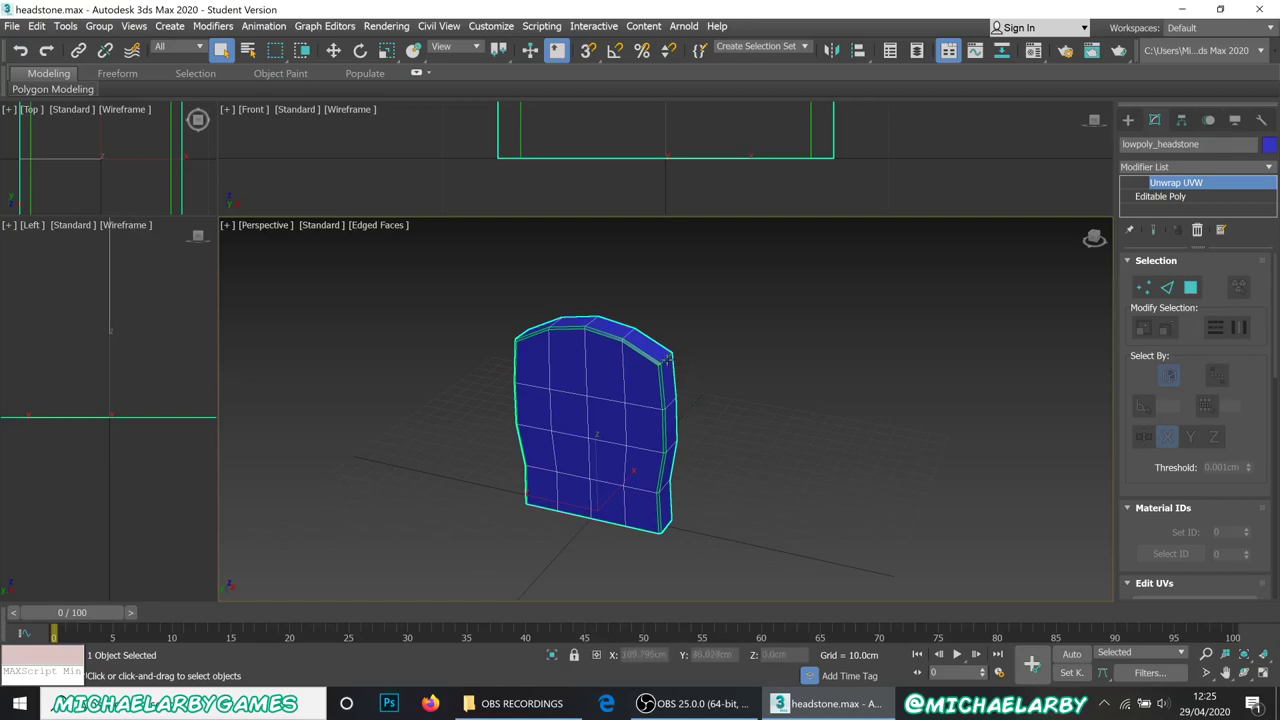
# Step: Start another export of the selected headstone and choose gw::OBJ-Exporter (*.OBJ) as the file type
pyautogui.click(12, 26)
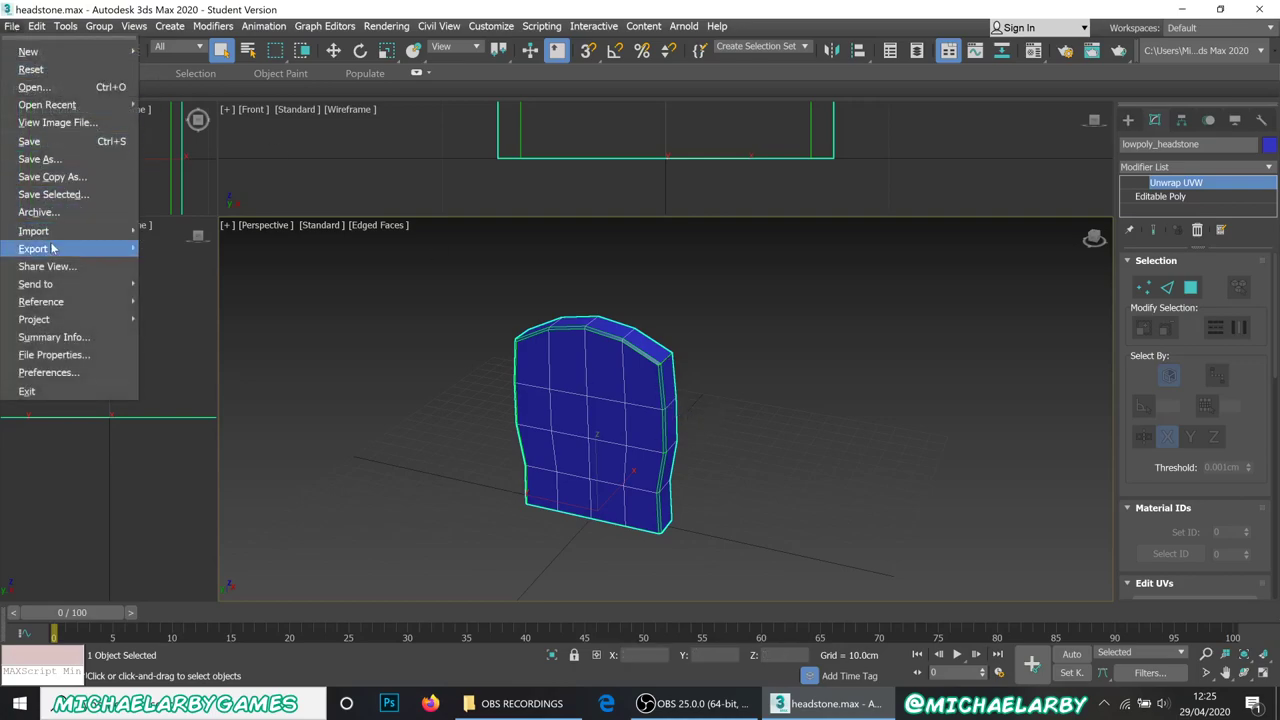
pyautogui.moveTo(50, 249)
pyautogui.click(196, 267)
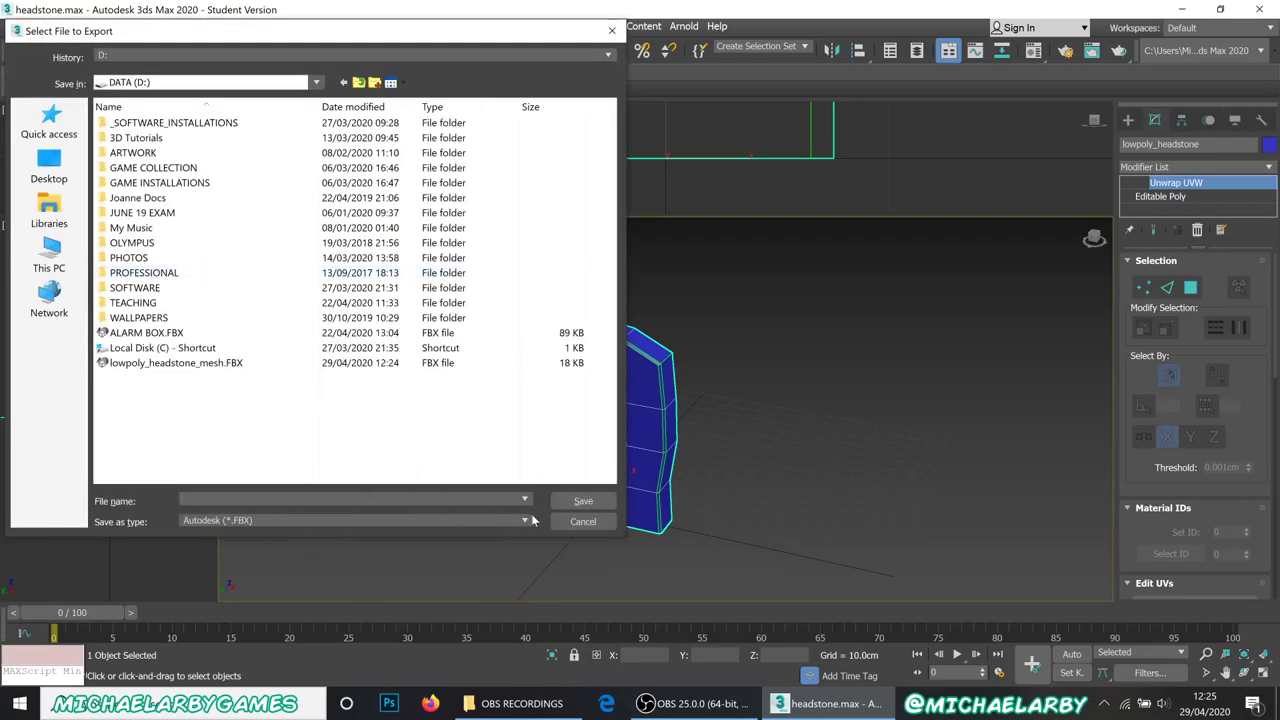
pyautogui.click(525, 520)
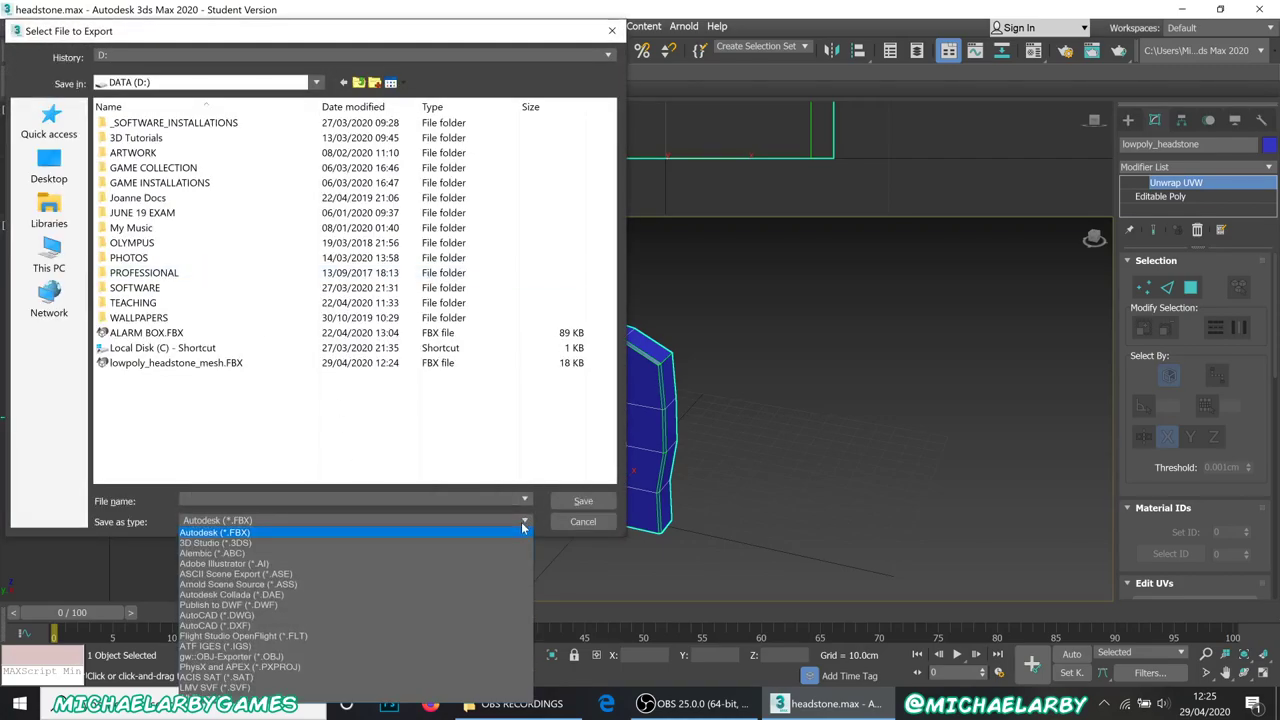
pyautogui.click(286, 658)
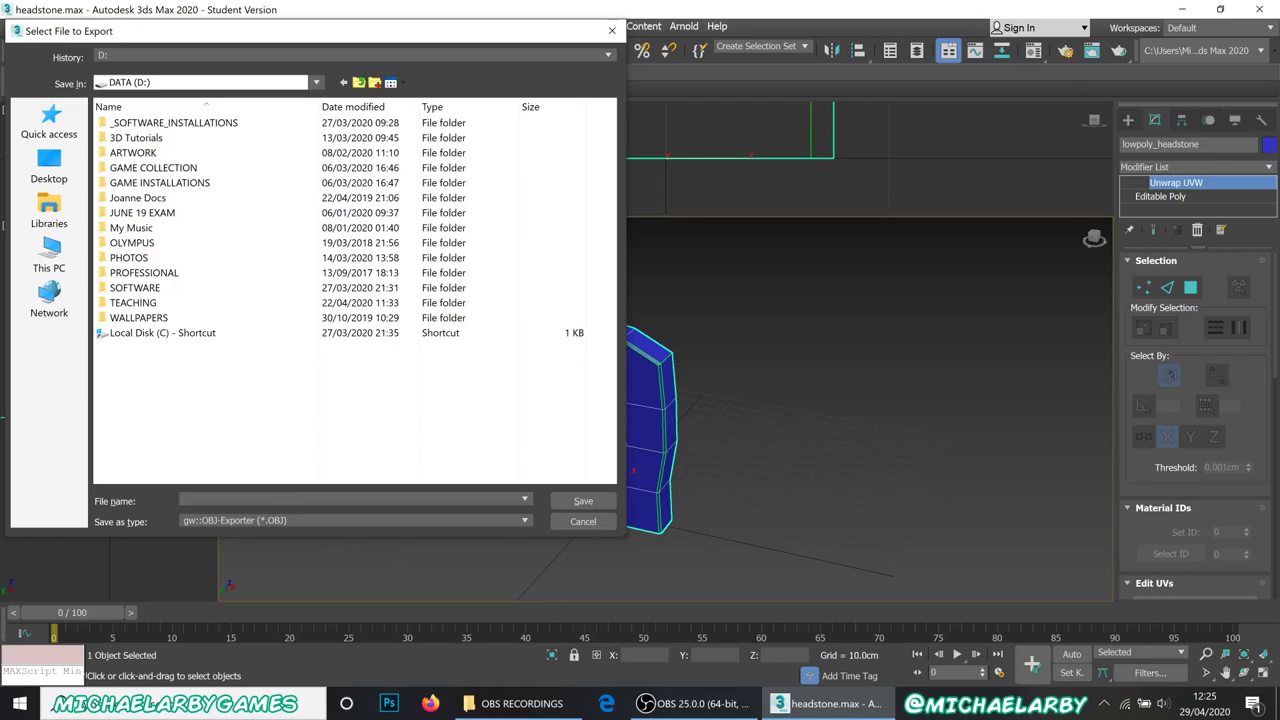
# Step: Name the OBJ file lowpoly_headstone_mesh_obj, export it with the default quad-face options, and close the export report
pyautogui.write('lowpoly_he')
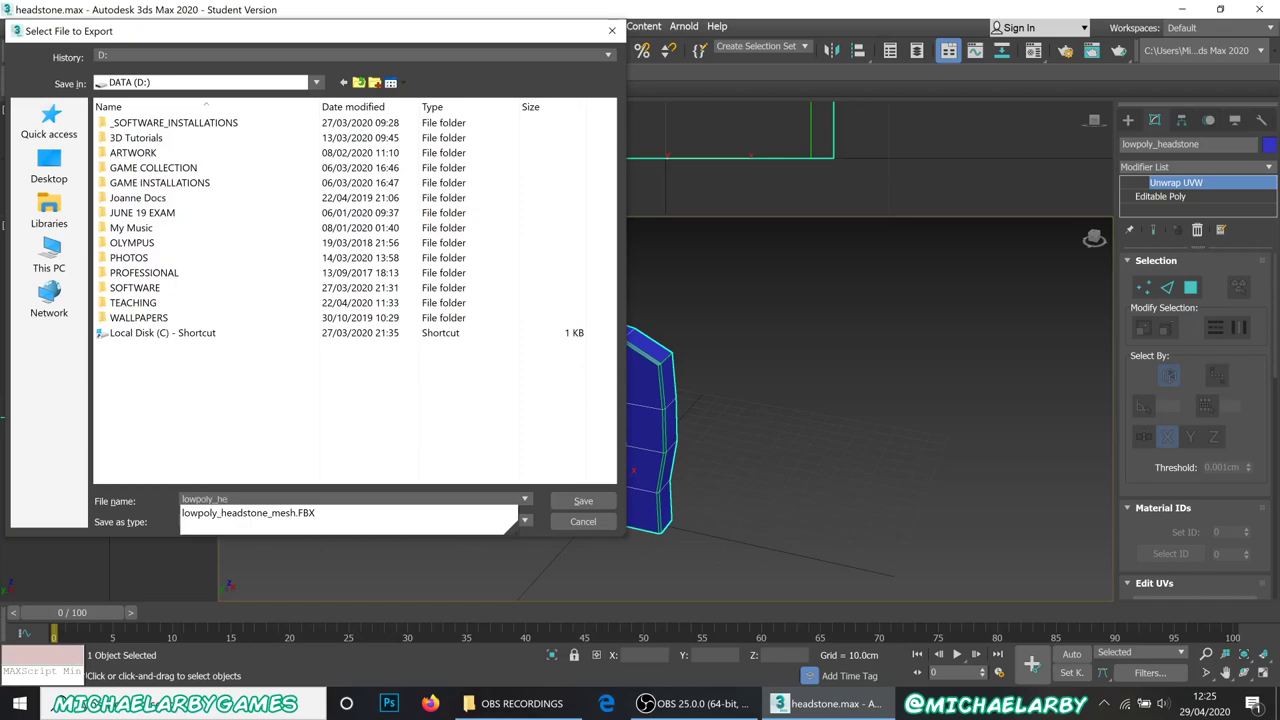
pyautogui.write('adstone_mesh_')
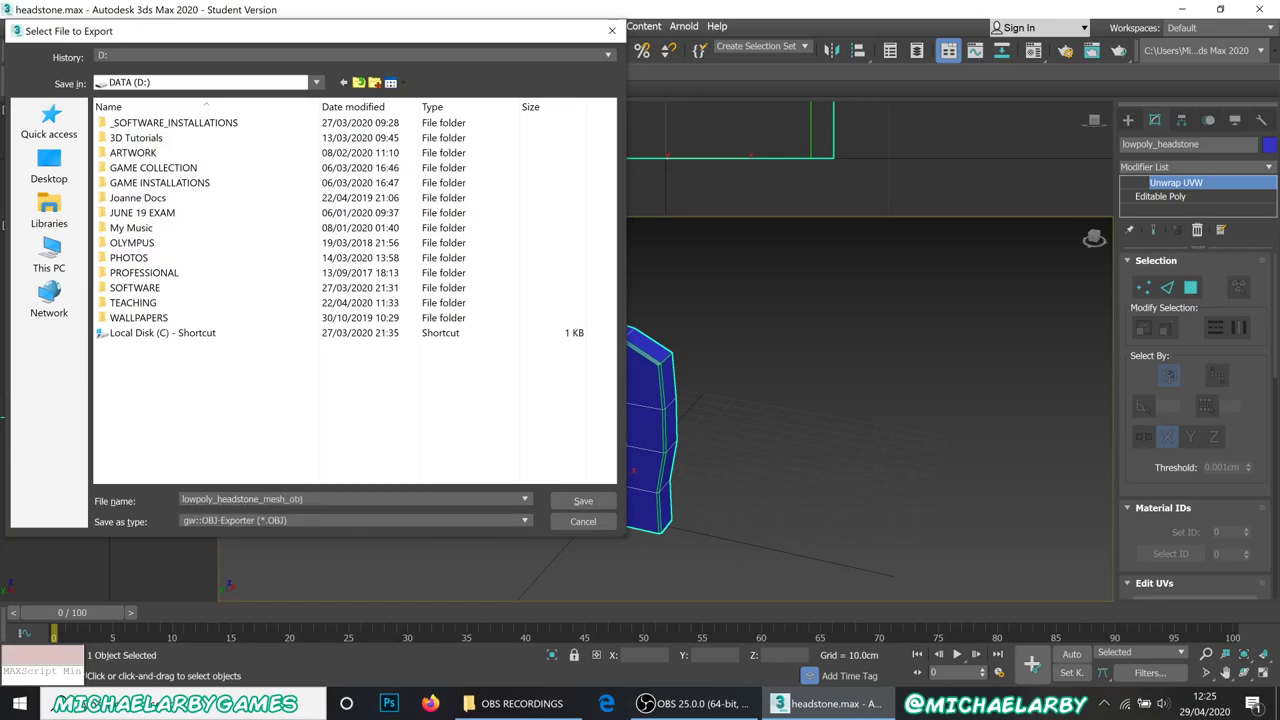
pyautogui.write('obj')
pyautogui.click(580, 500)
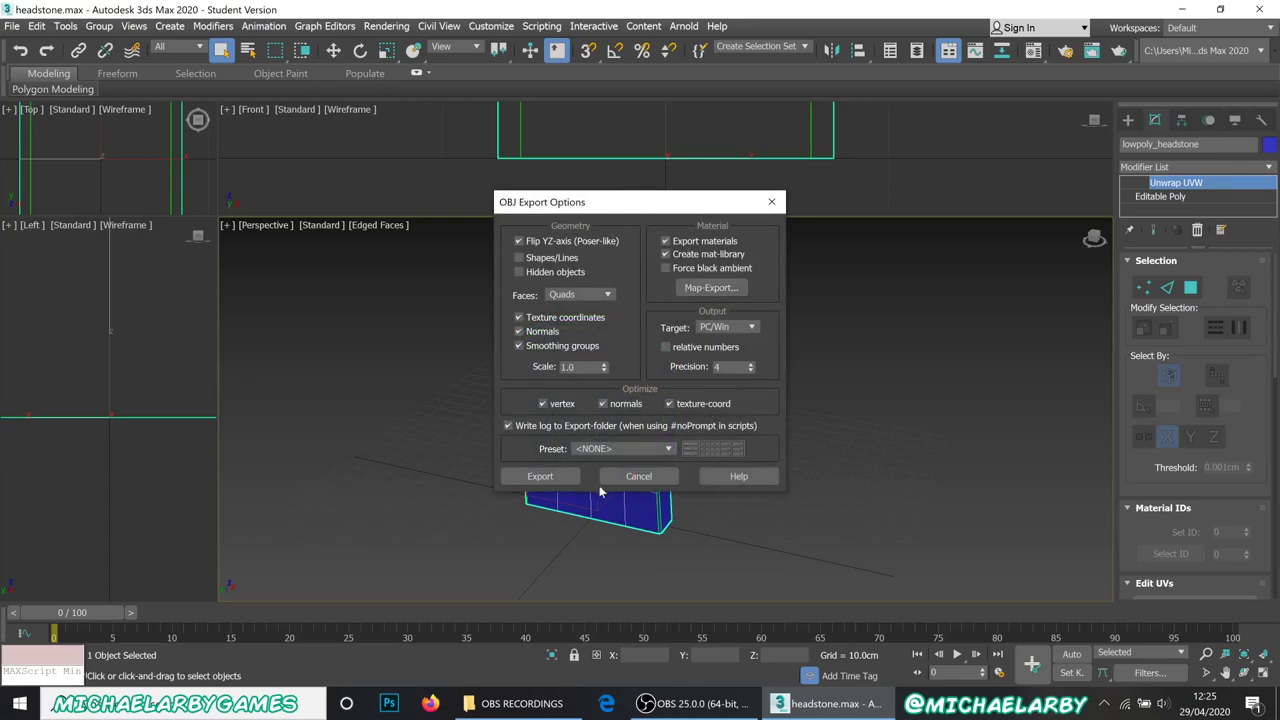
pyautogui.click(556, 479)
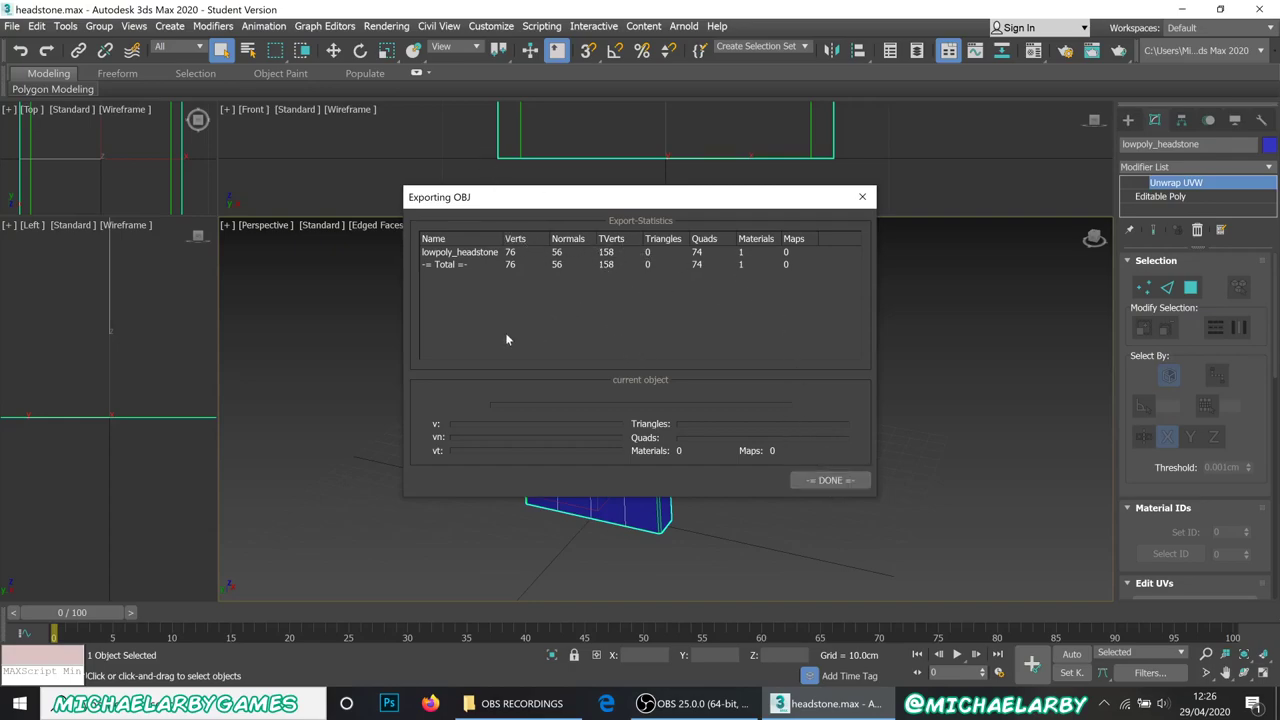
pyautogui.click(826, 480)
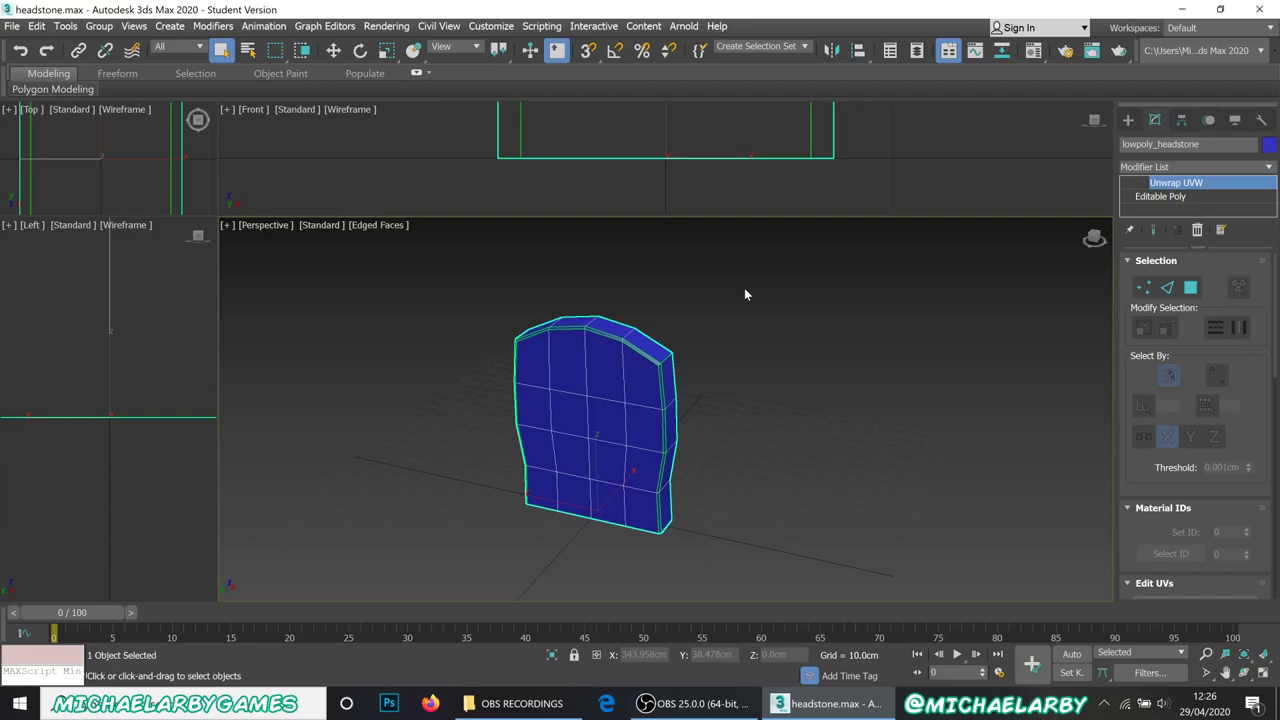
pyautogui.moveTo(860, 714)
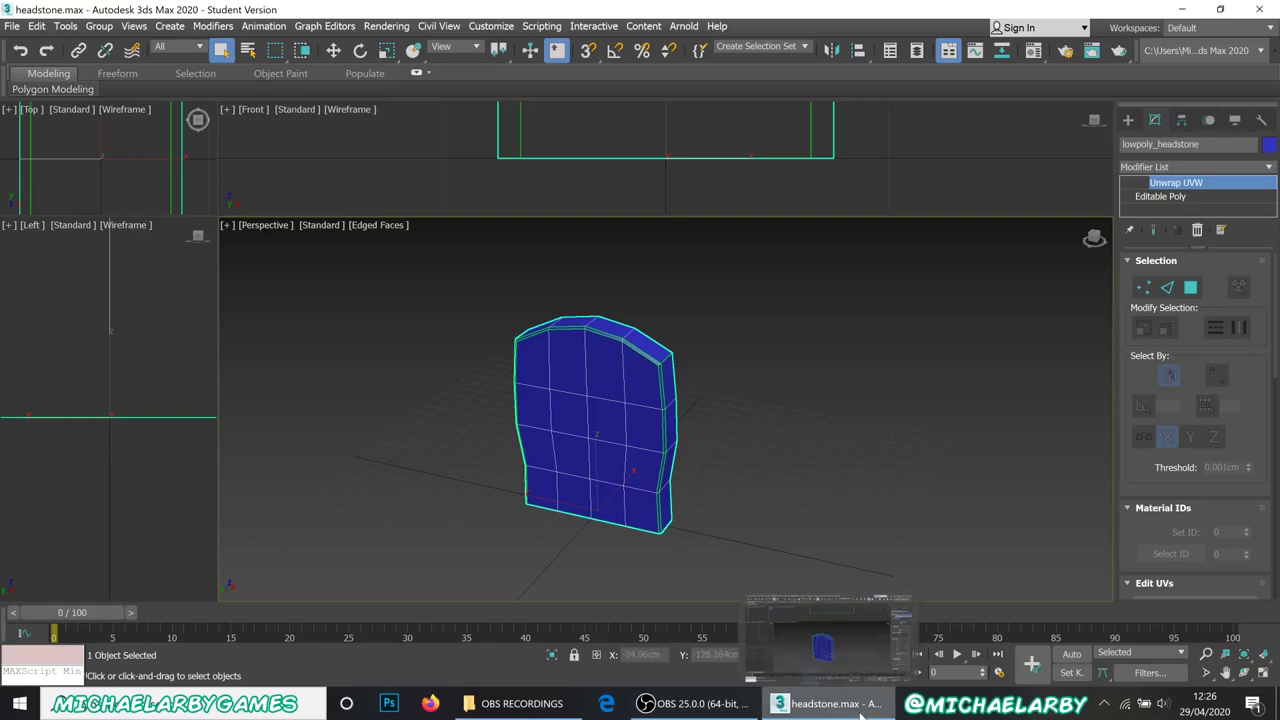
pyautogui.moveTo(755, 712)
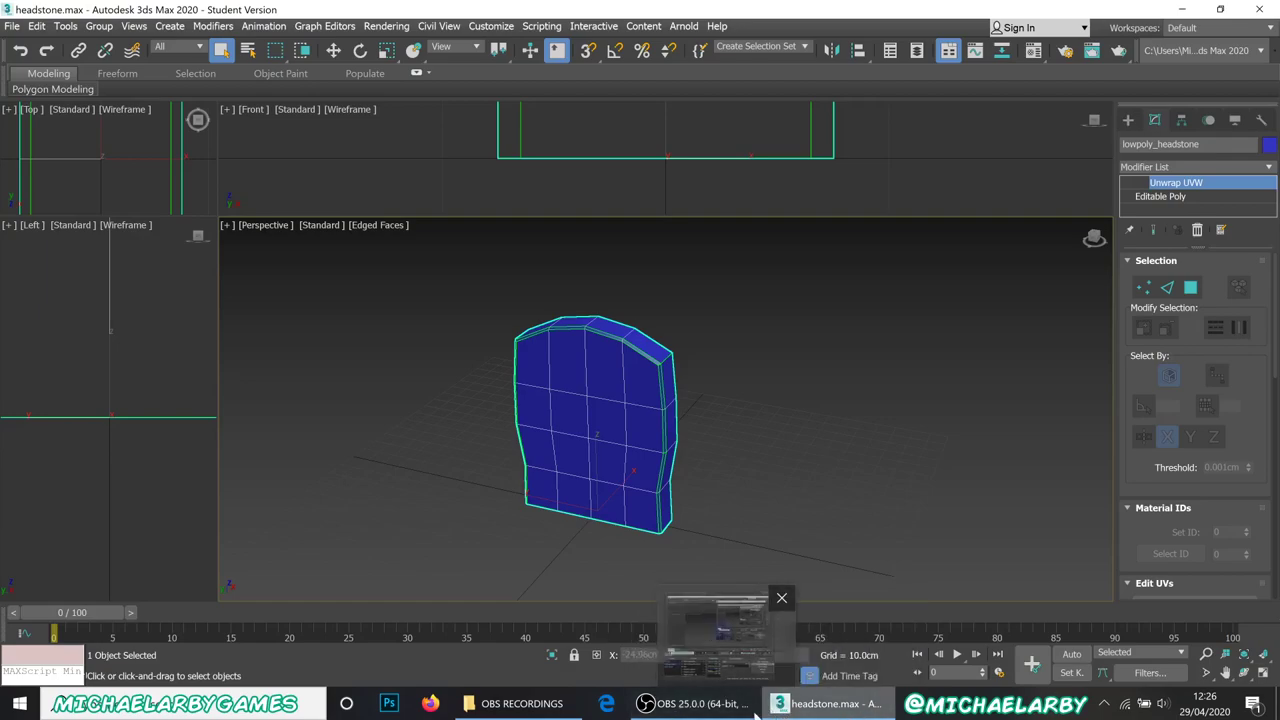
pyautogui.click(717, 628)
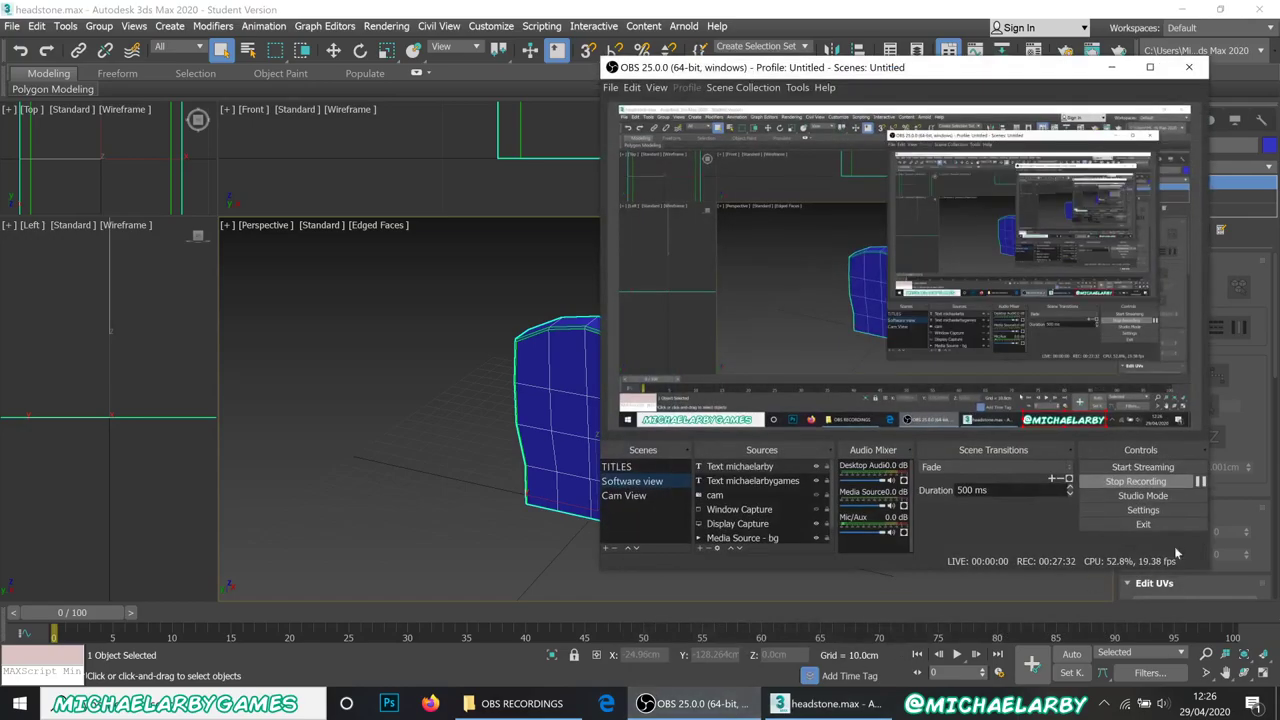